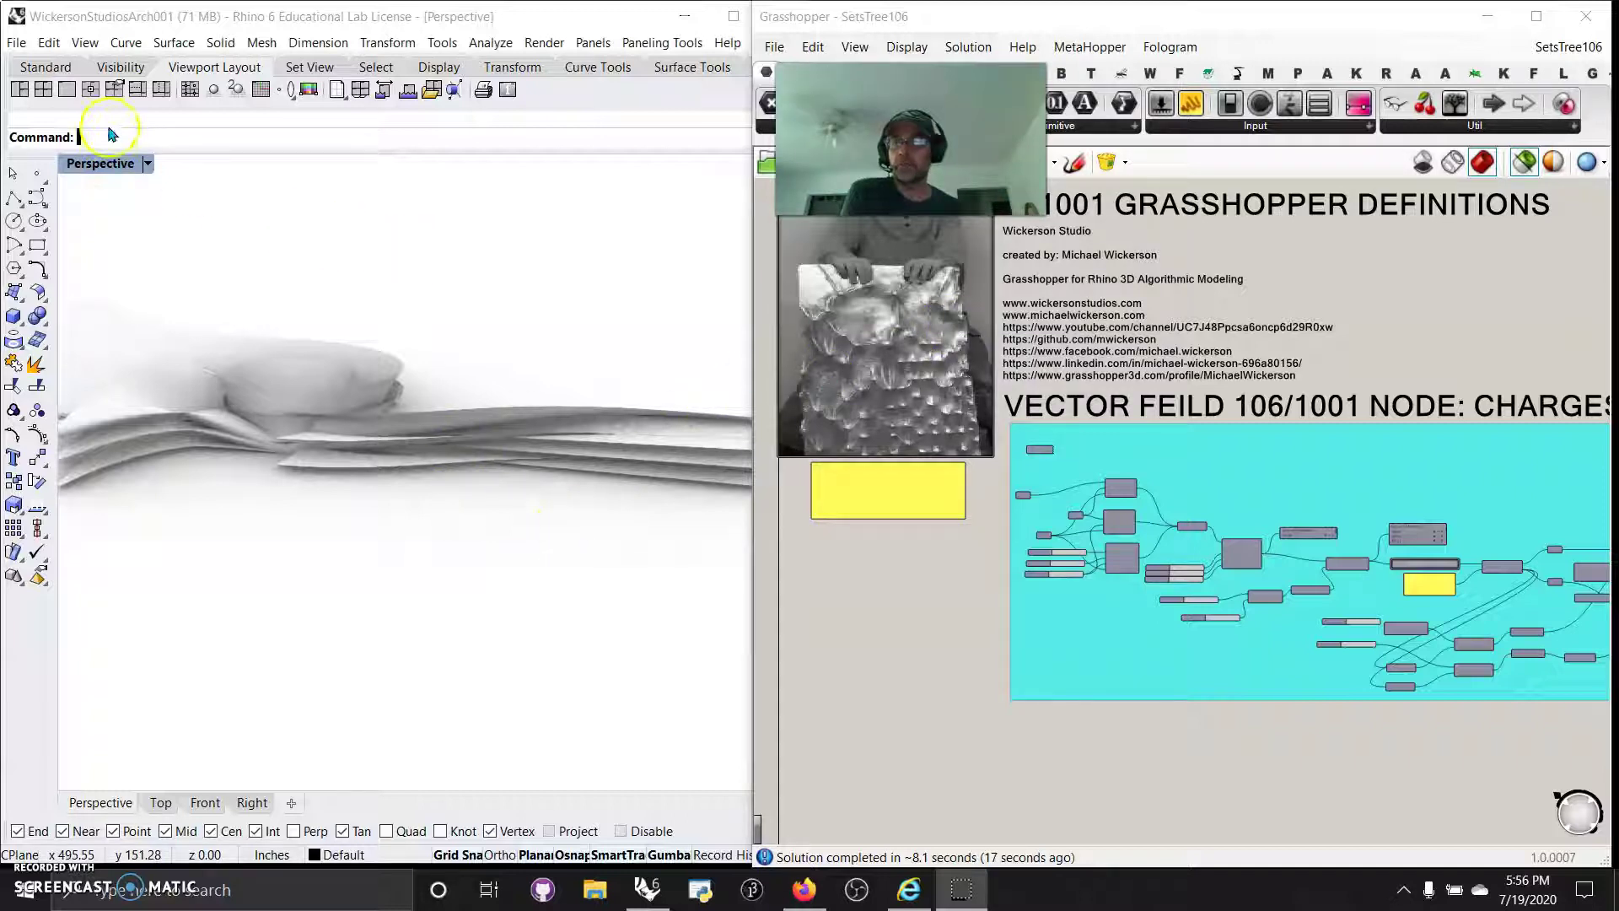
Run the Turntable command to rotate the Perspective view around the model.
left_click(118, 142)
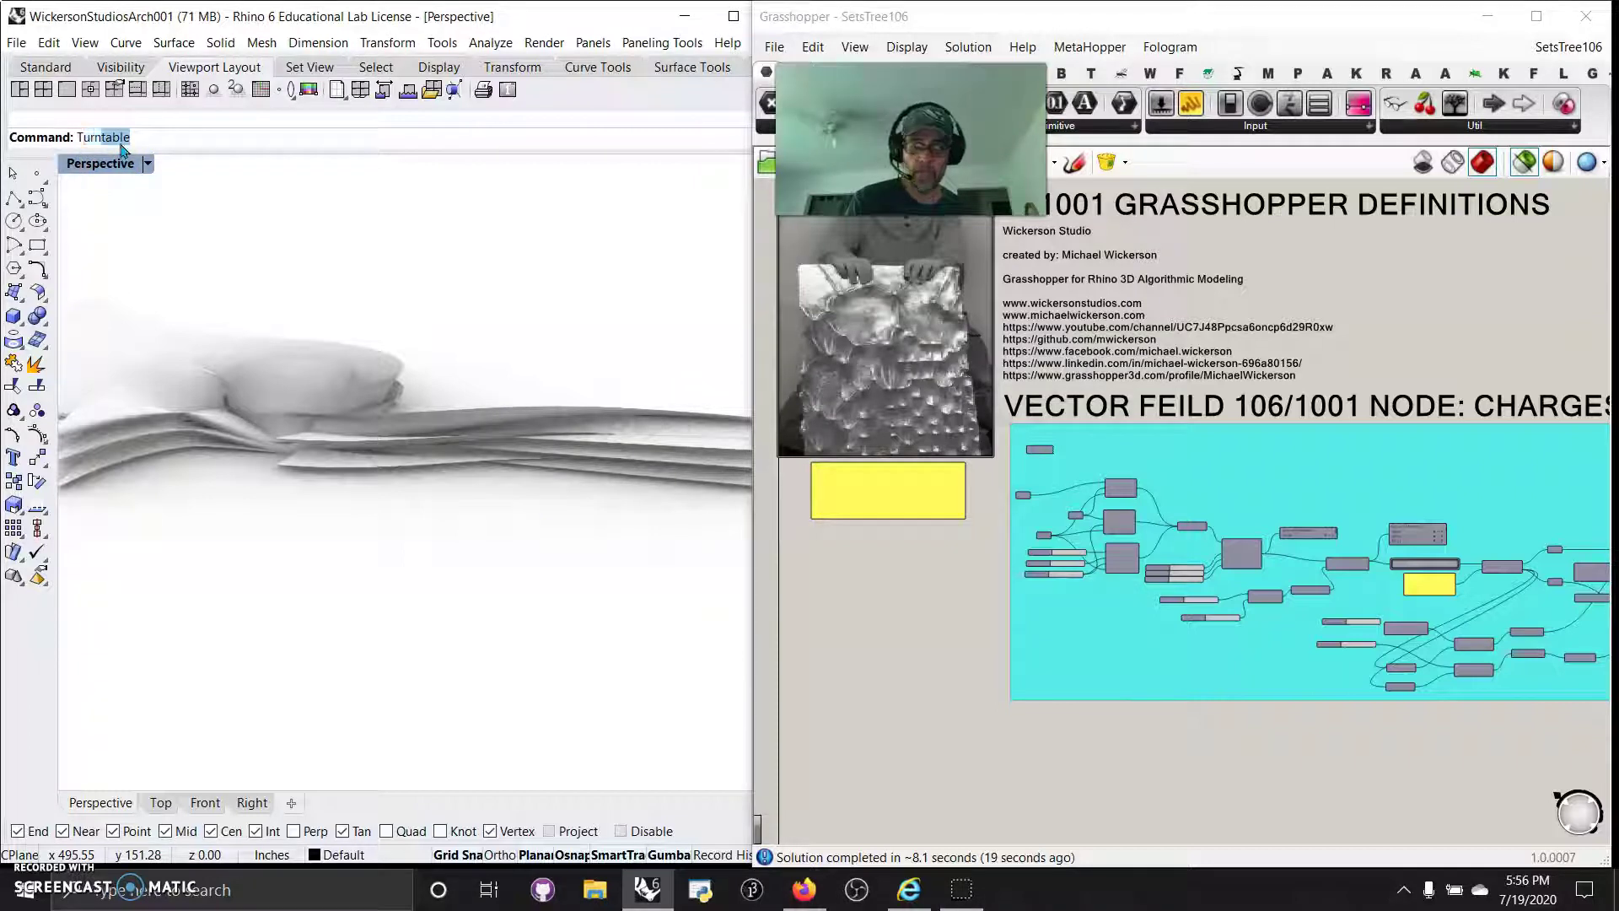
key("Return")
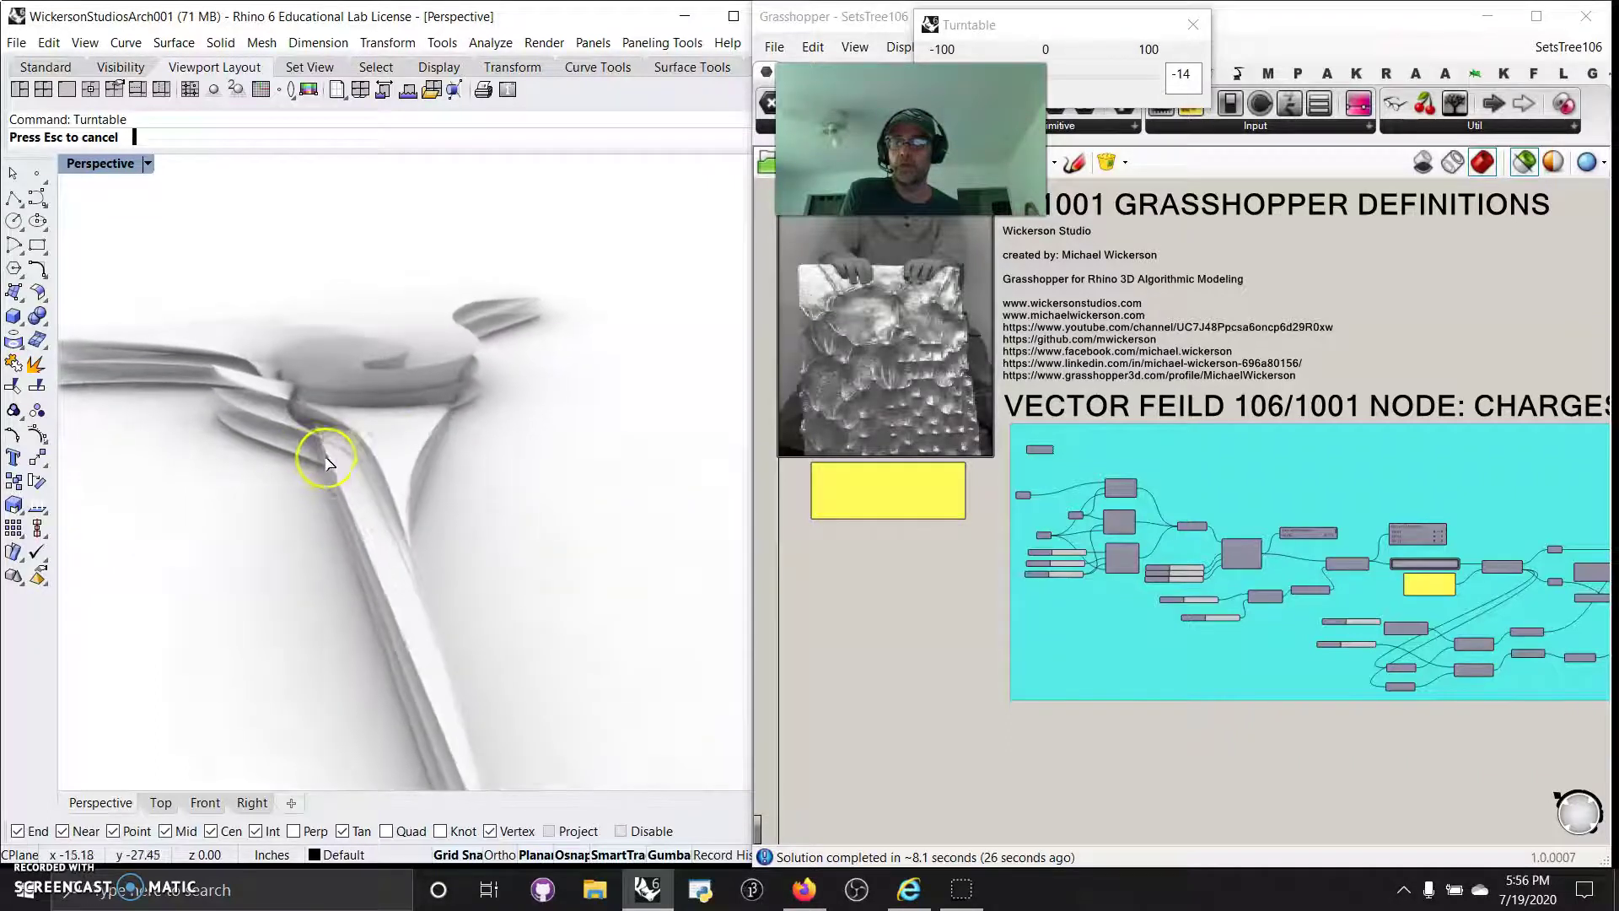
Examine the Grasshopper definition from the Field Line component through Move and Path Mapper to Split Tree.
scroll(1246, 542, "up", 5)
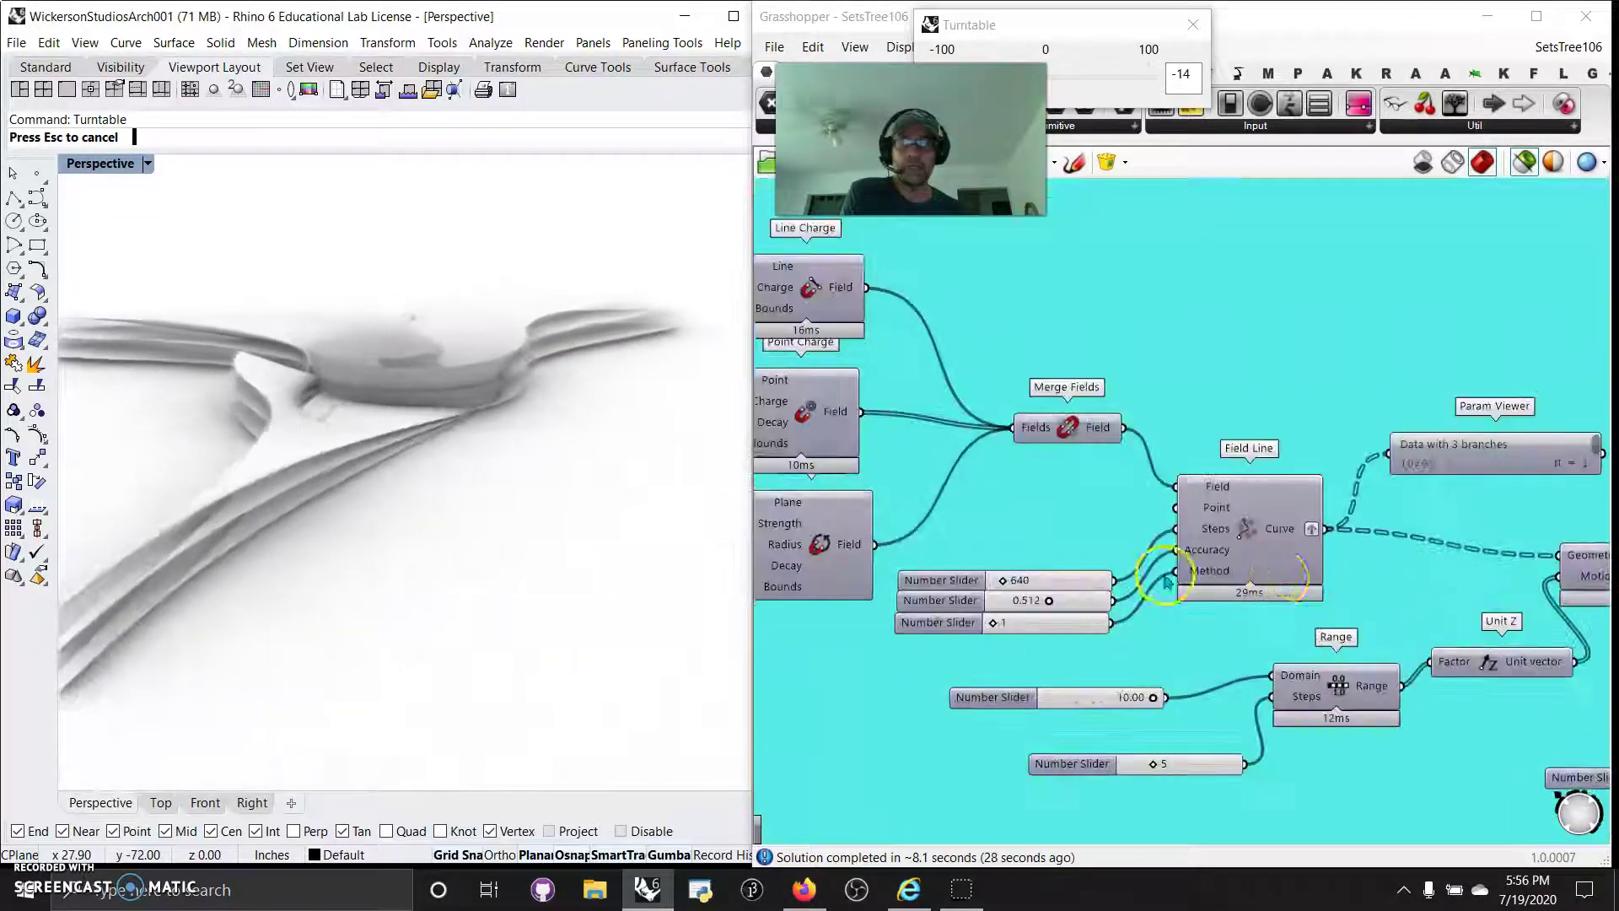
right_click_drag(1483, 589, 1130, 474)
right_click_drag(1352, 564, 1015, 482)
right_click_drag(1301, 534, 1256, 528)
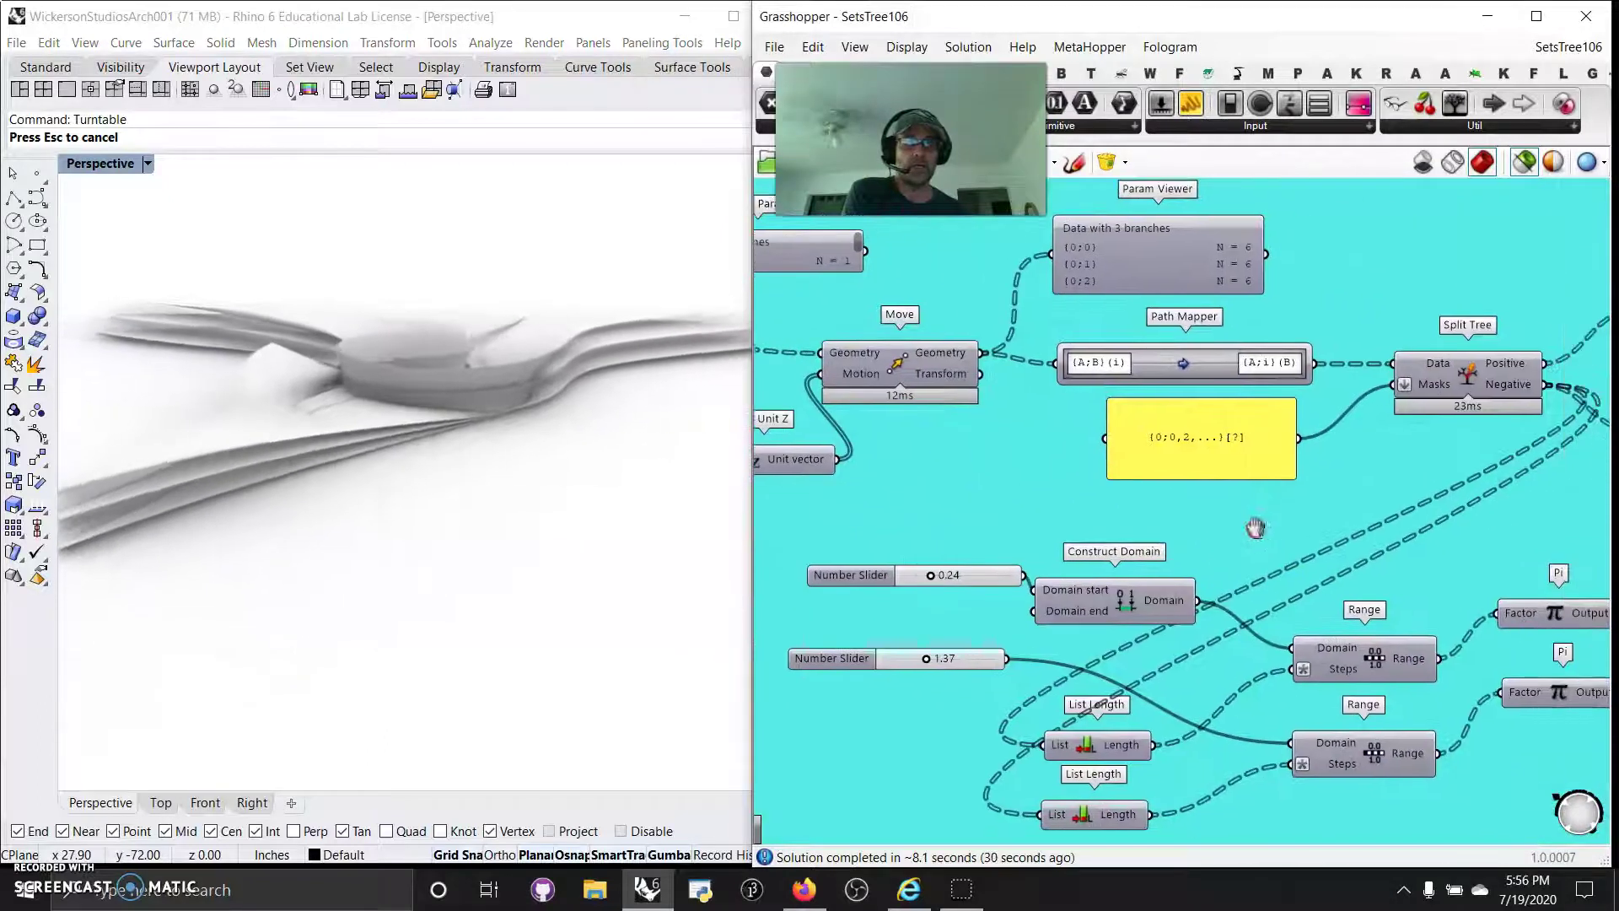
right_click_drag(941, 484, 980, 530)
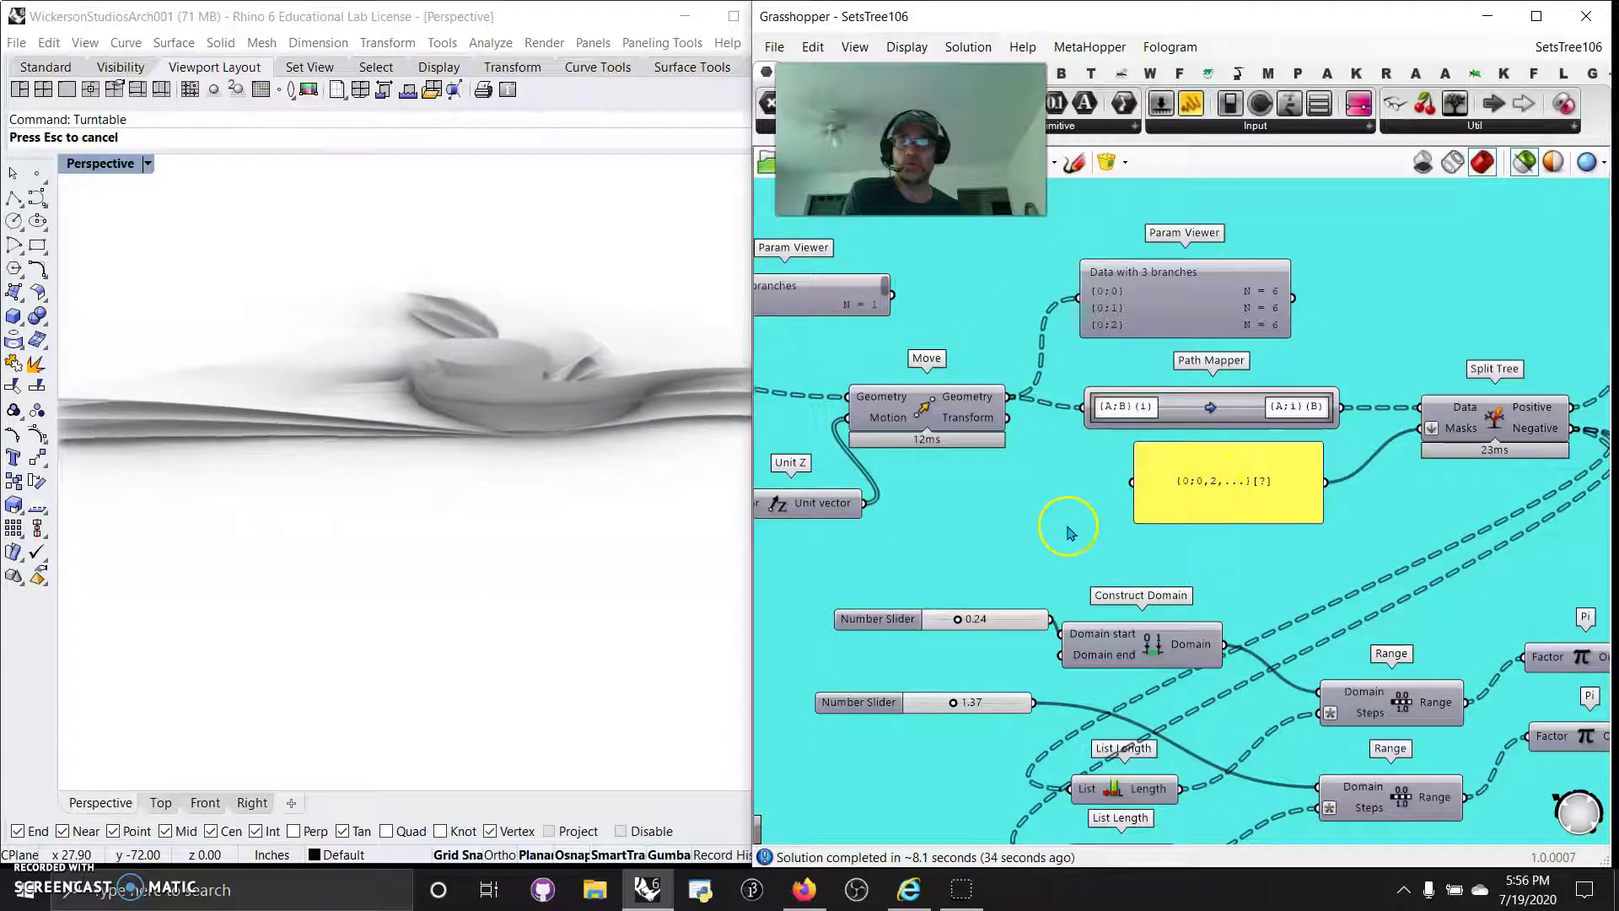
scroll(1121, 527, "down", 5)
scroll(1407, 516, "up", 3)
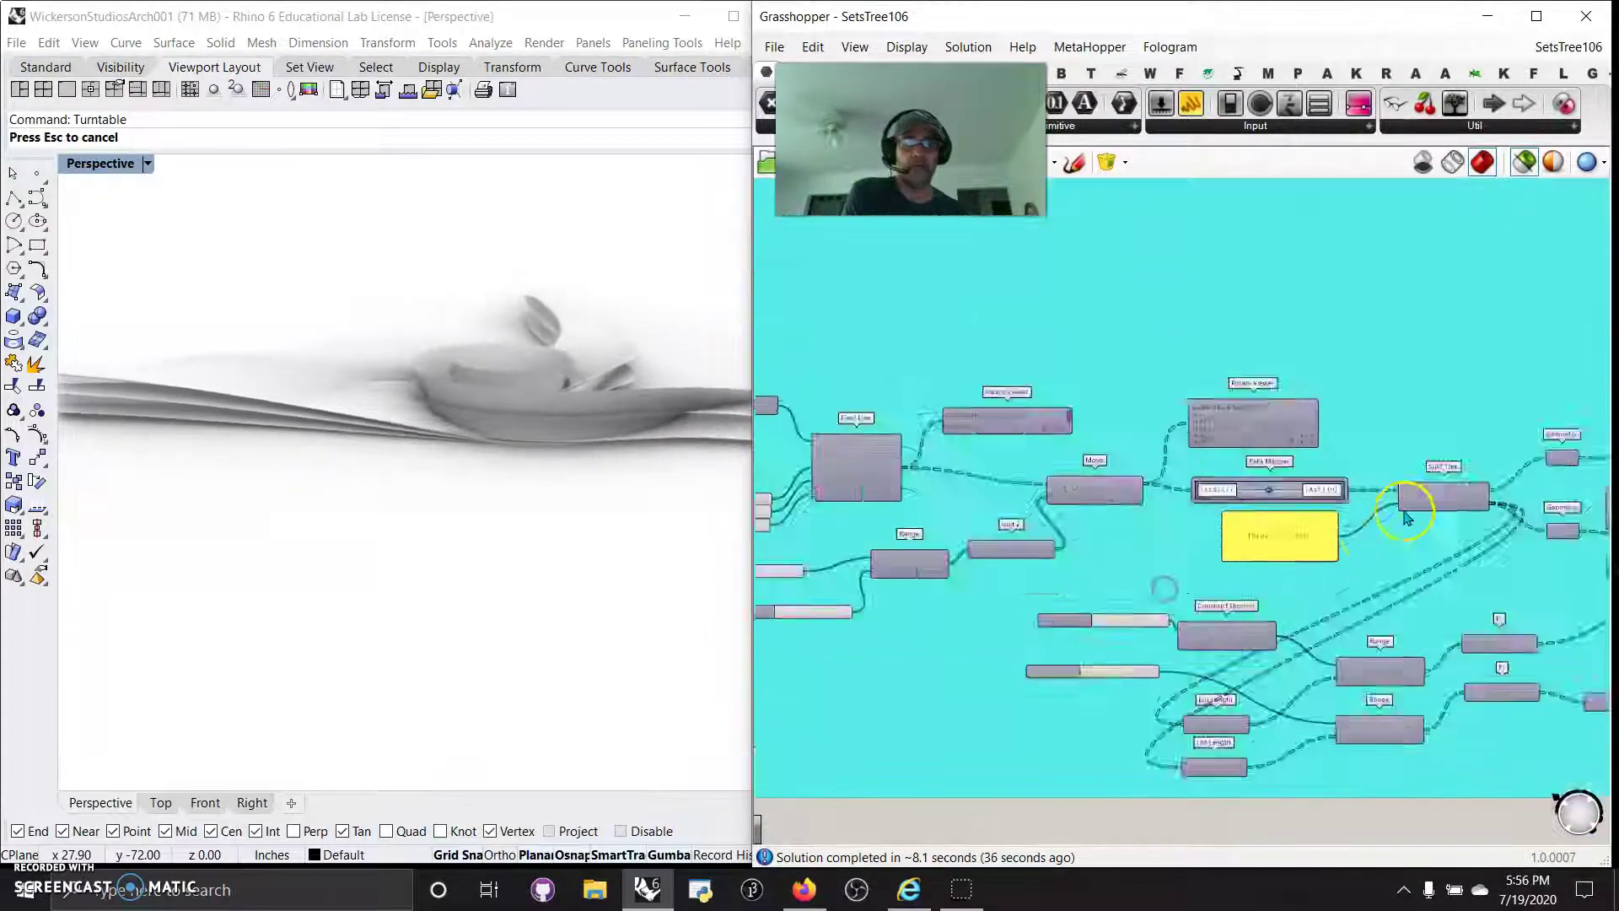
scroll(1406, 516, "up", 3)
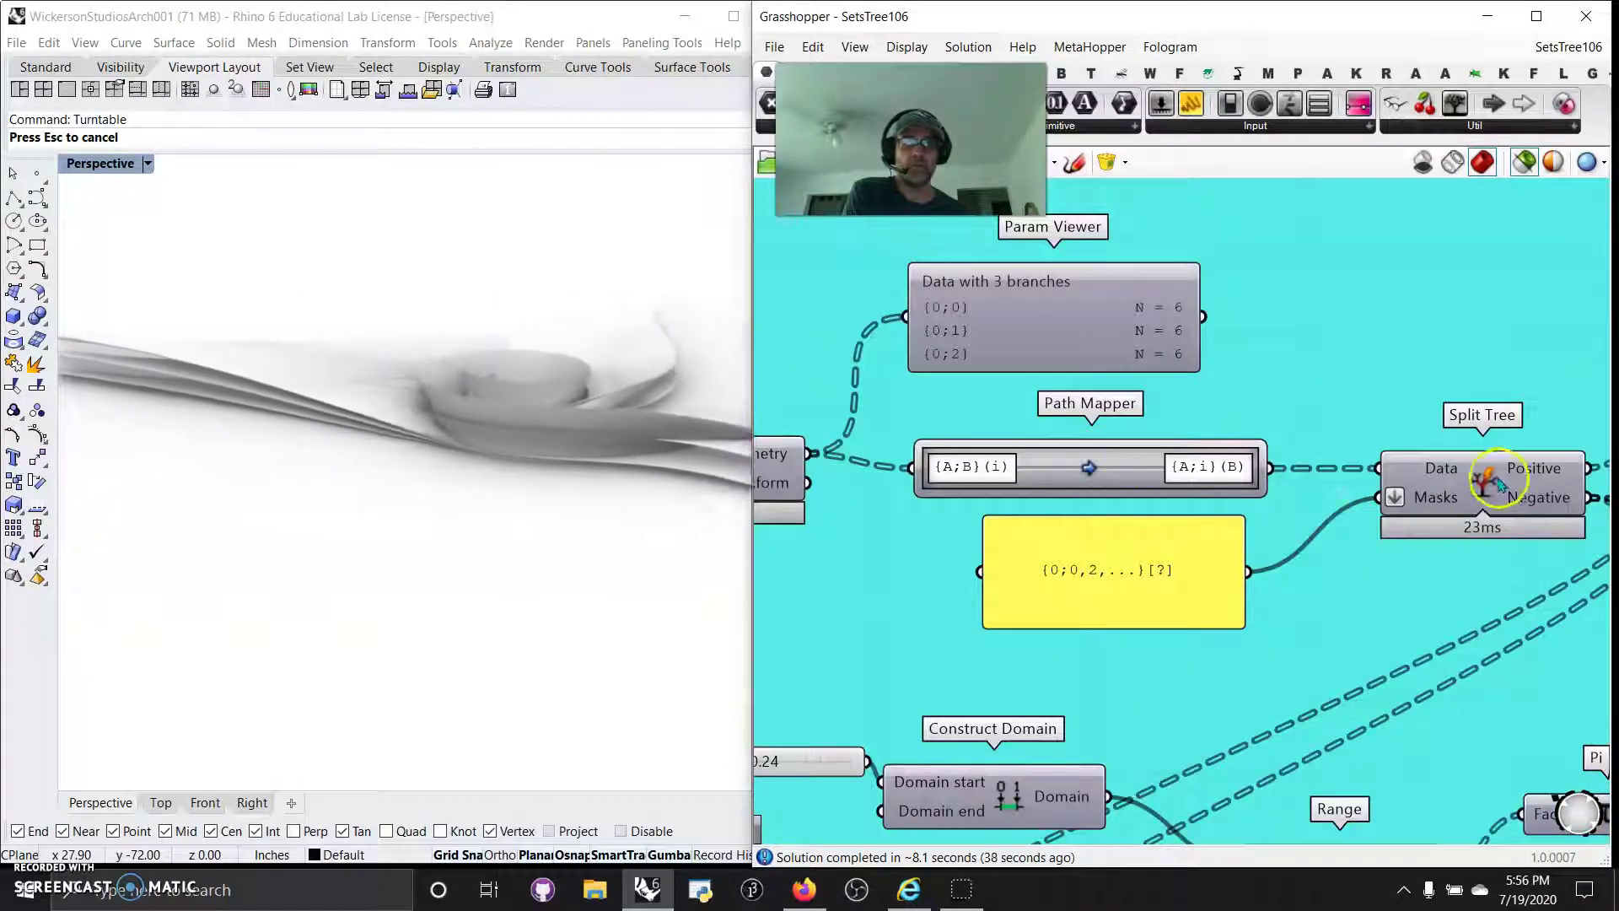
right_click_drag(884, 592, 1291, 547)
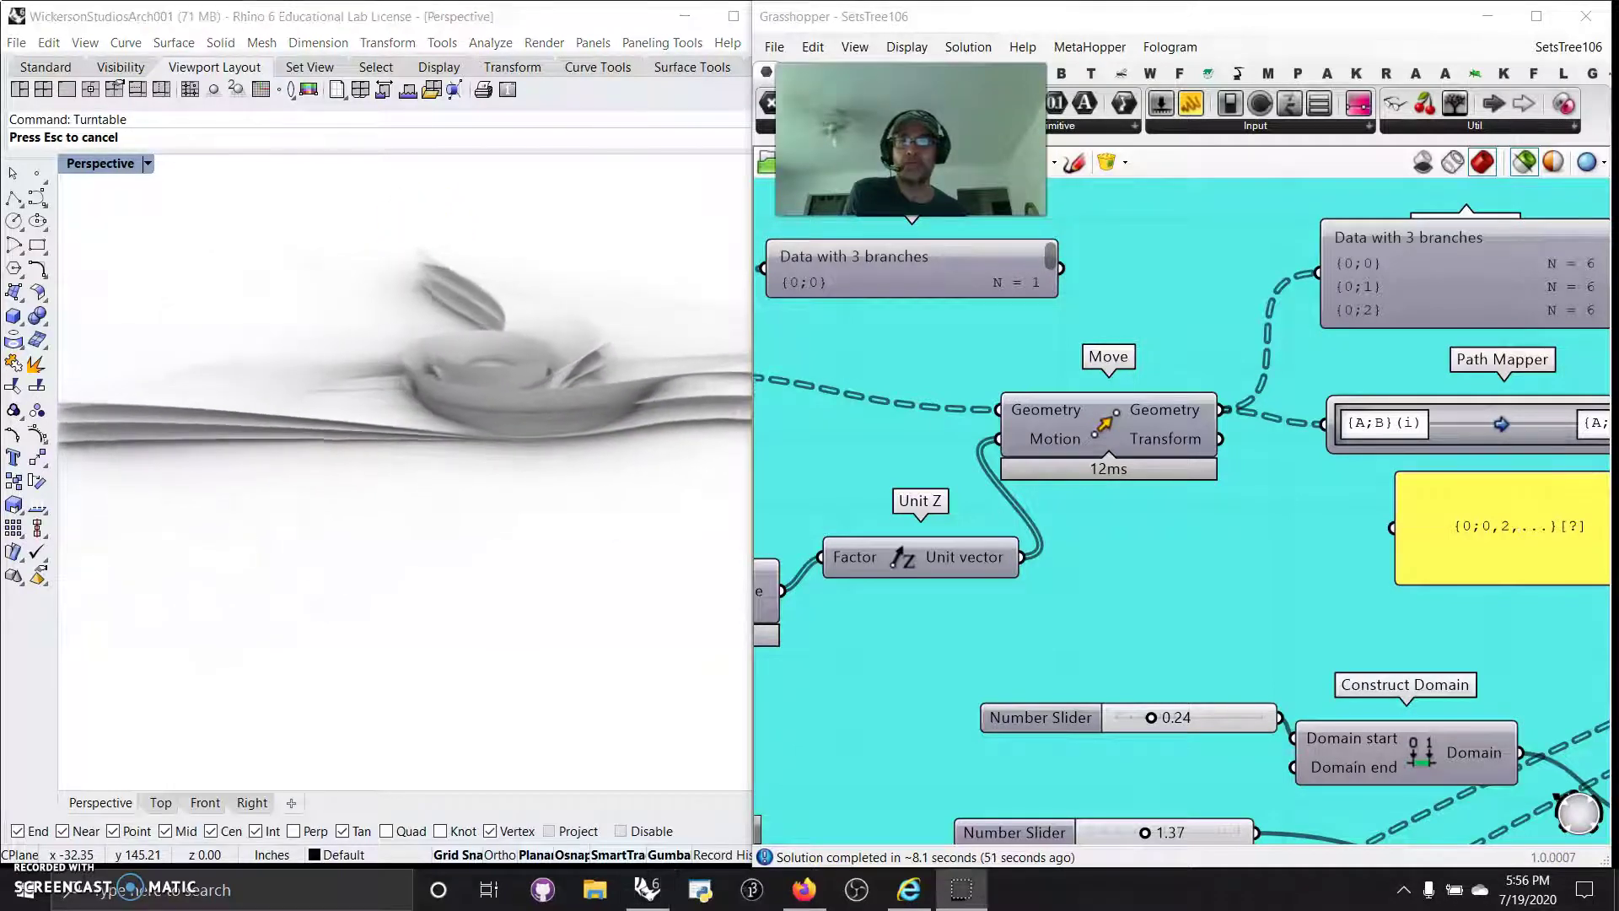
Stop the turntable rotation and highlight individual strip polysurfaces of the model from different sides.
left_click_drag(910, 139, 617, 77)
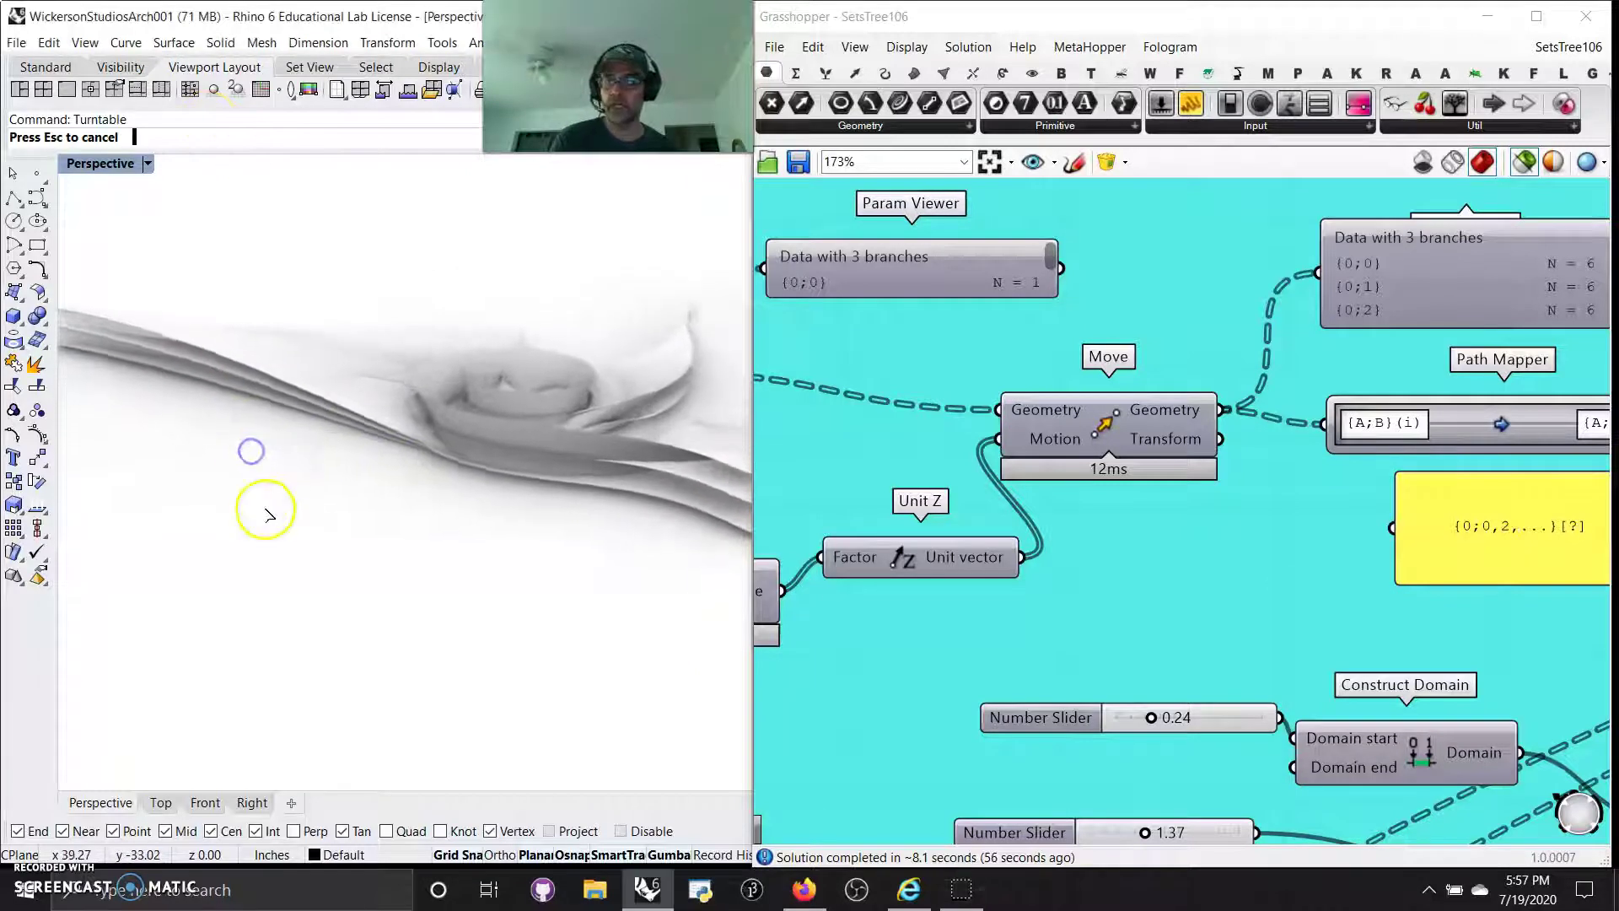
key("Escape")
right_click_drag(350, 566, 238, 426)
left_click(502, 608)
right_click_drag(499, 605, 606, 599)
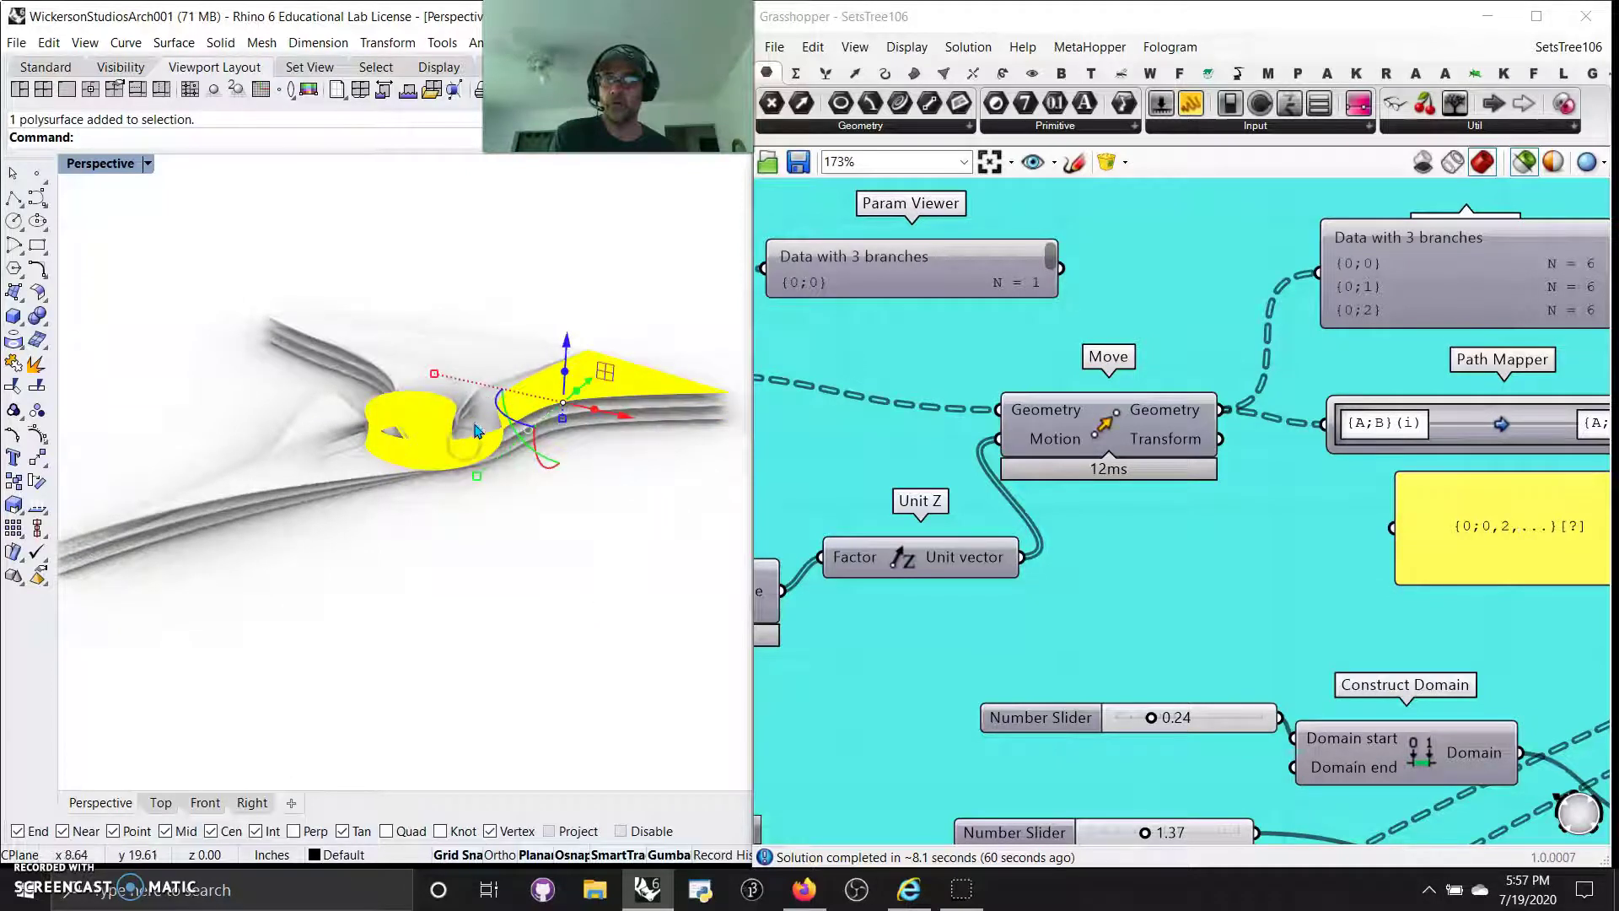
right_click_drag(521, 438, 607, 454)
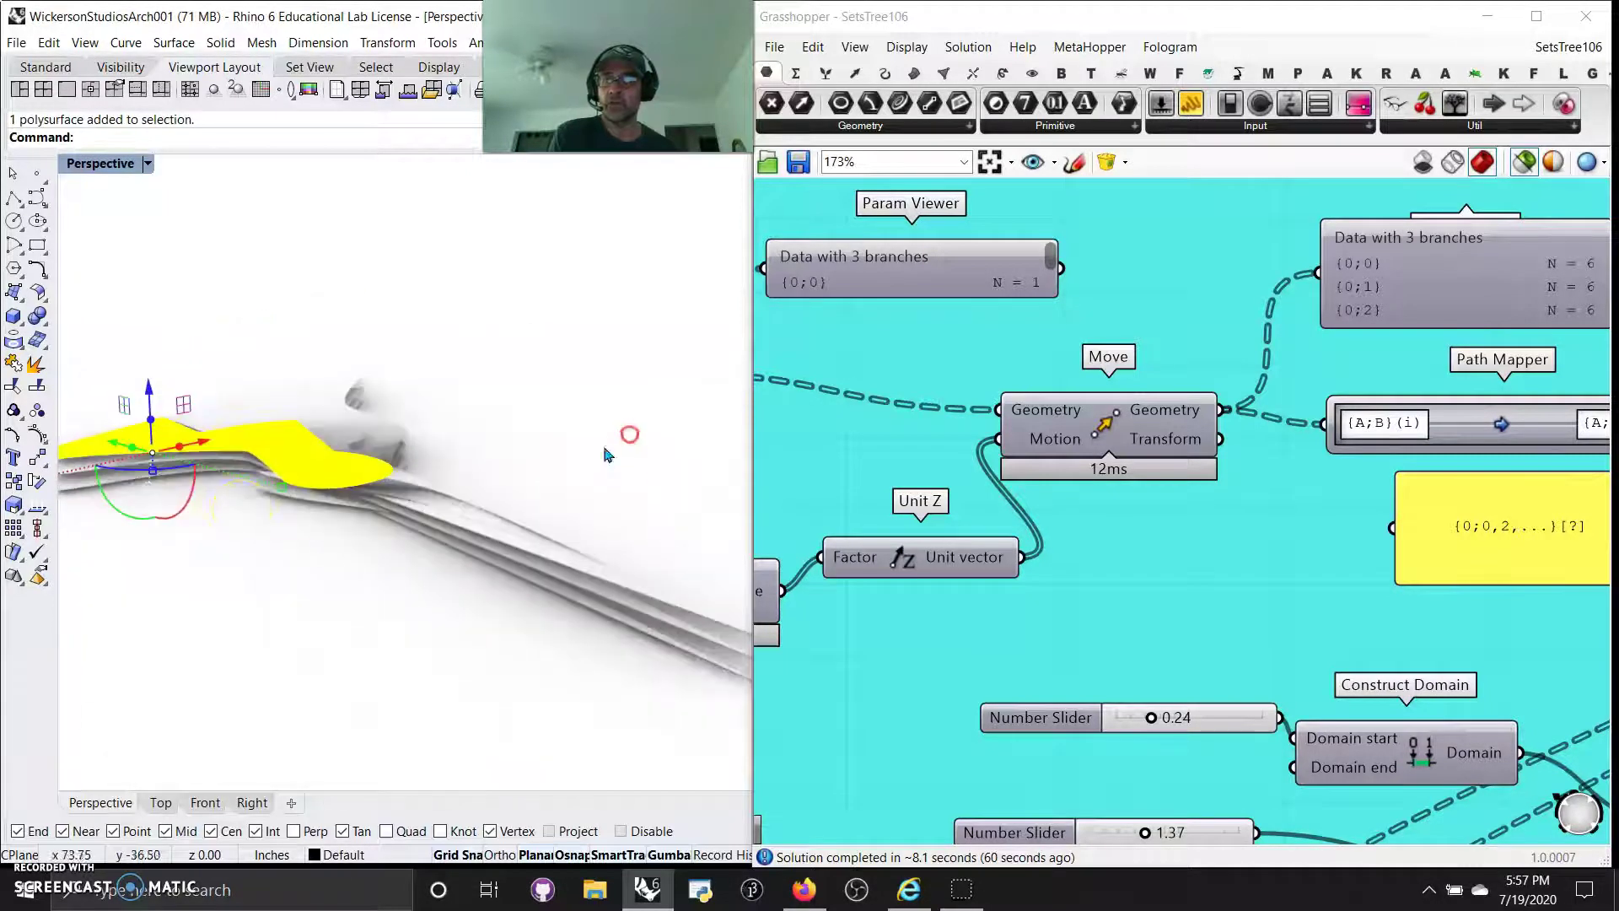
left_click(179, 469)
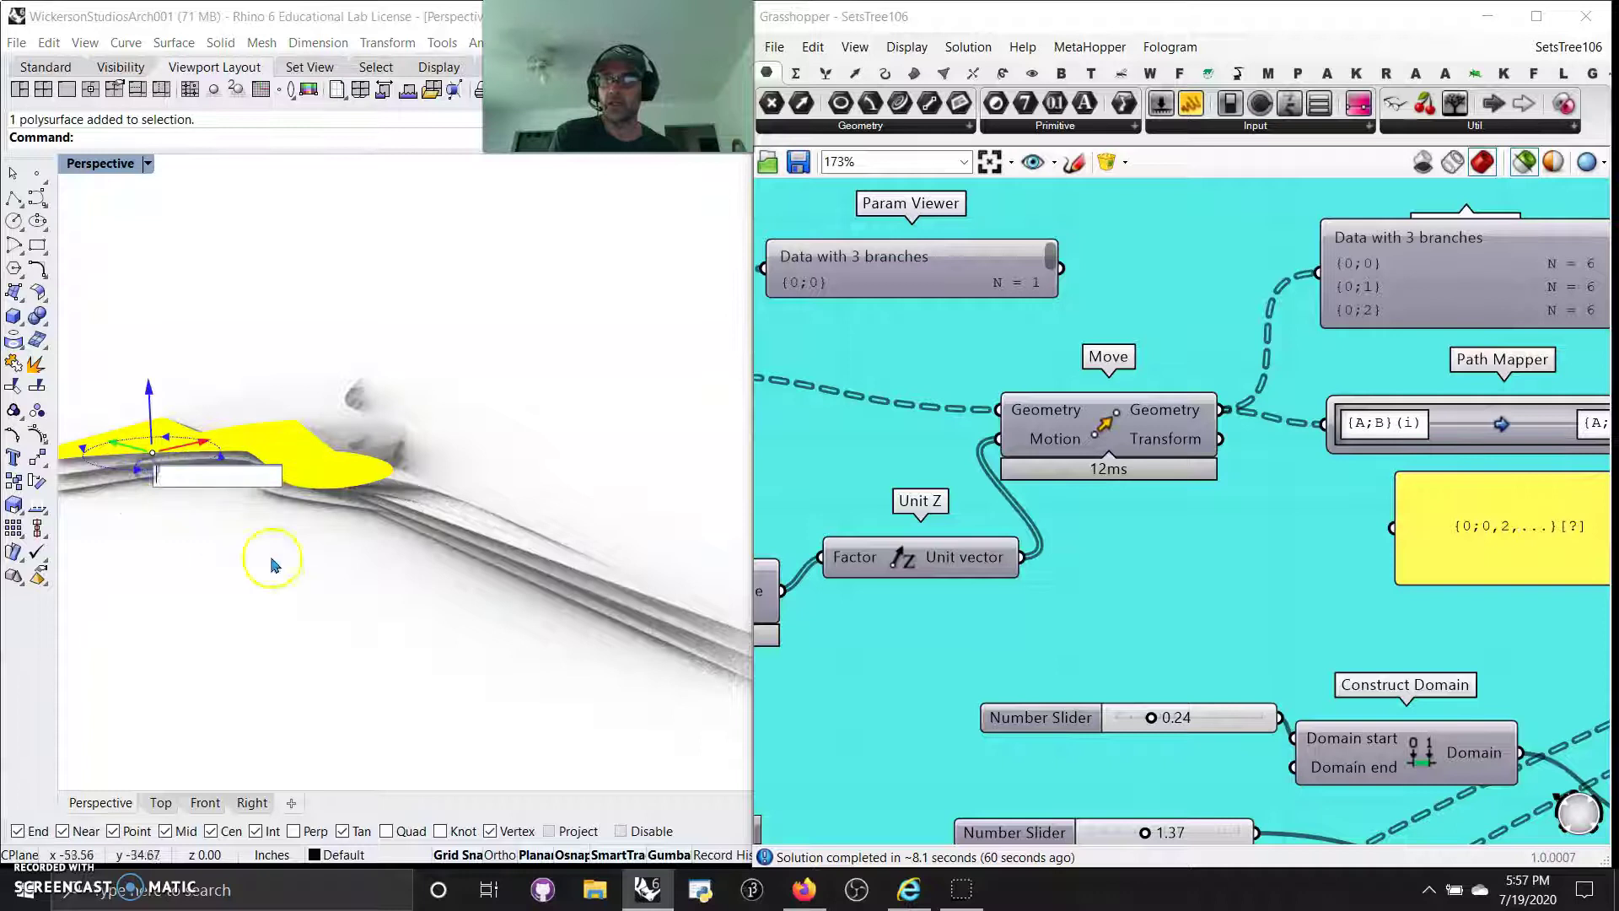
right_click_drag(272, 564, 520, 554)
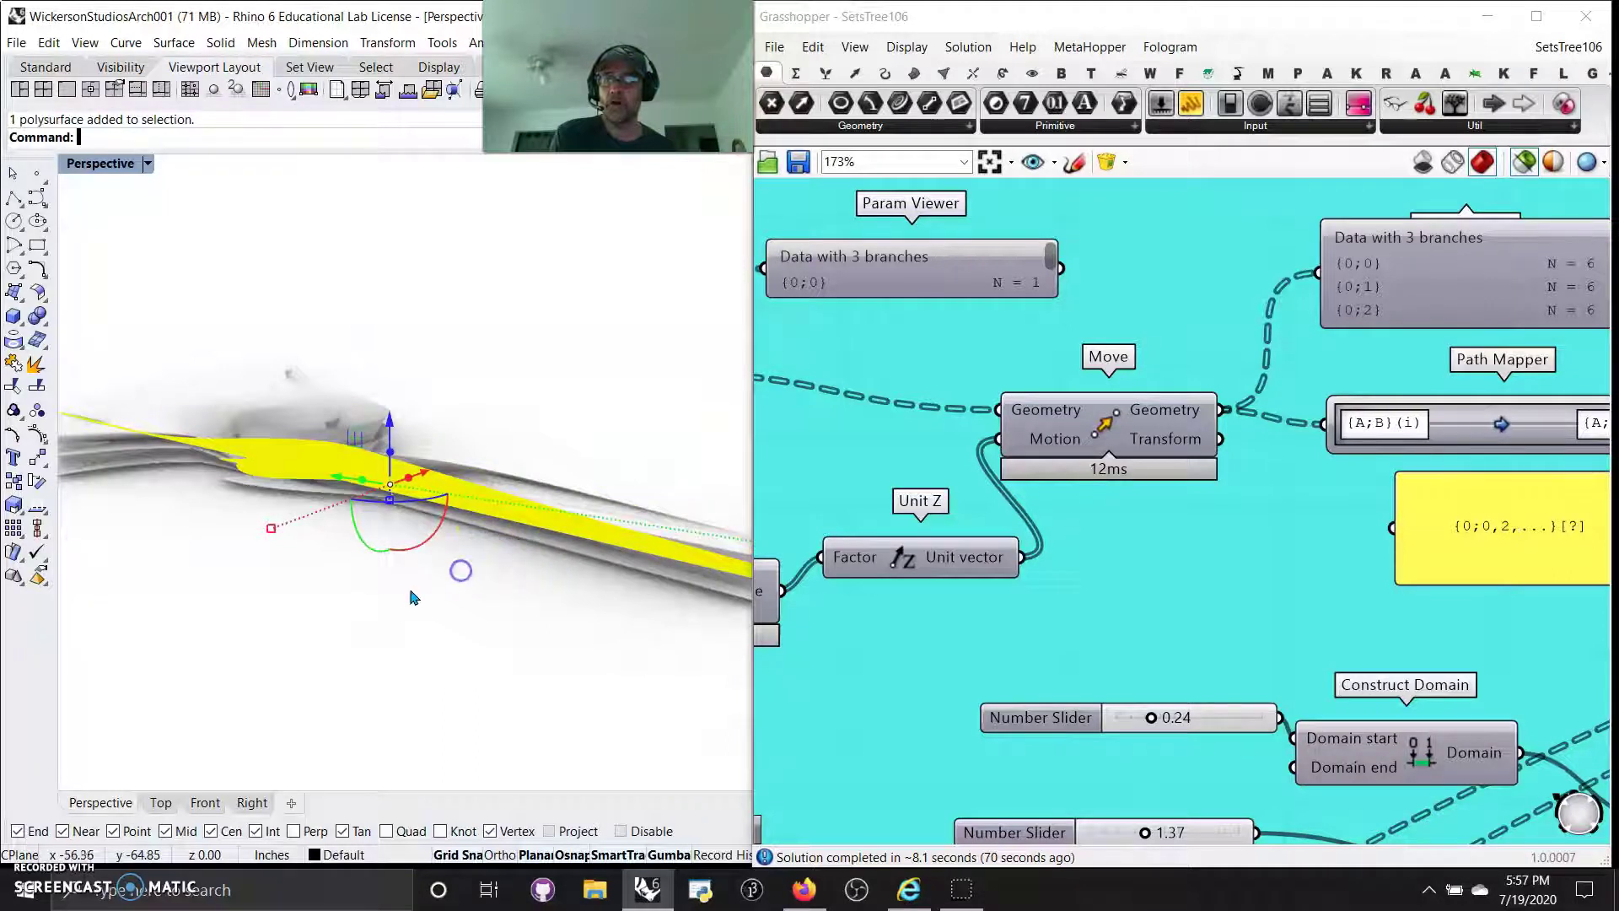
Clear the selection and inspect the spiral surfaces at the centre of the model up close.
right_click_drag(408, 603, 621, 583)
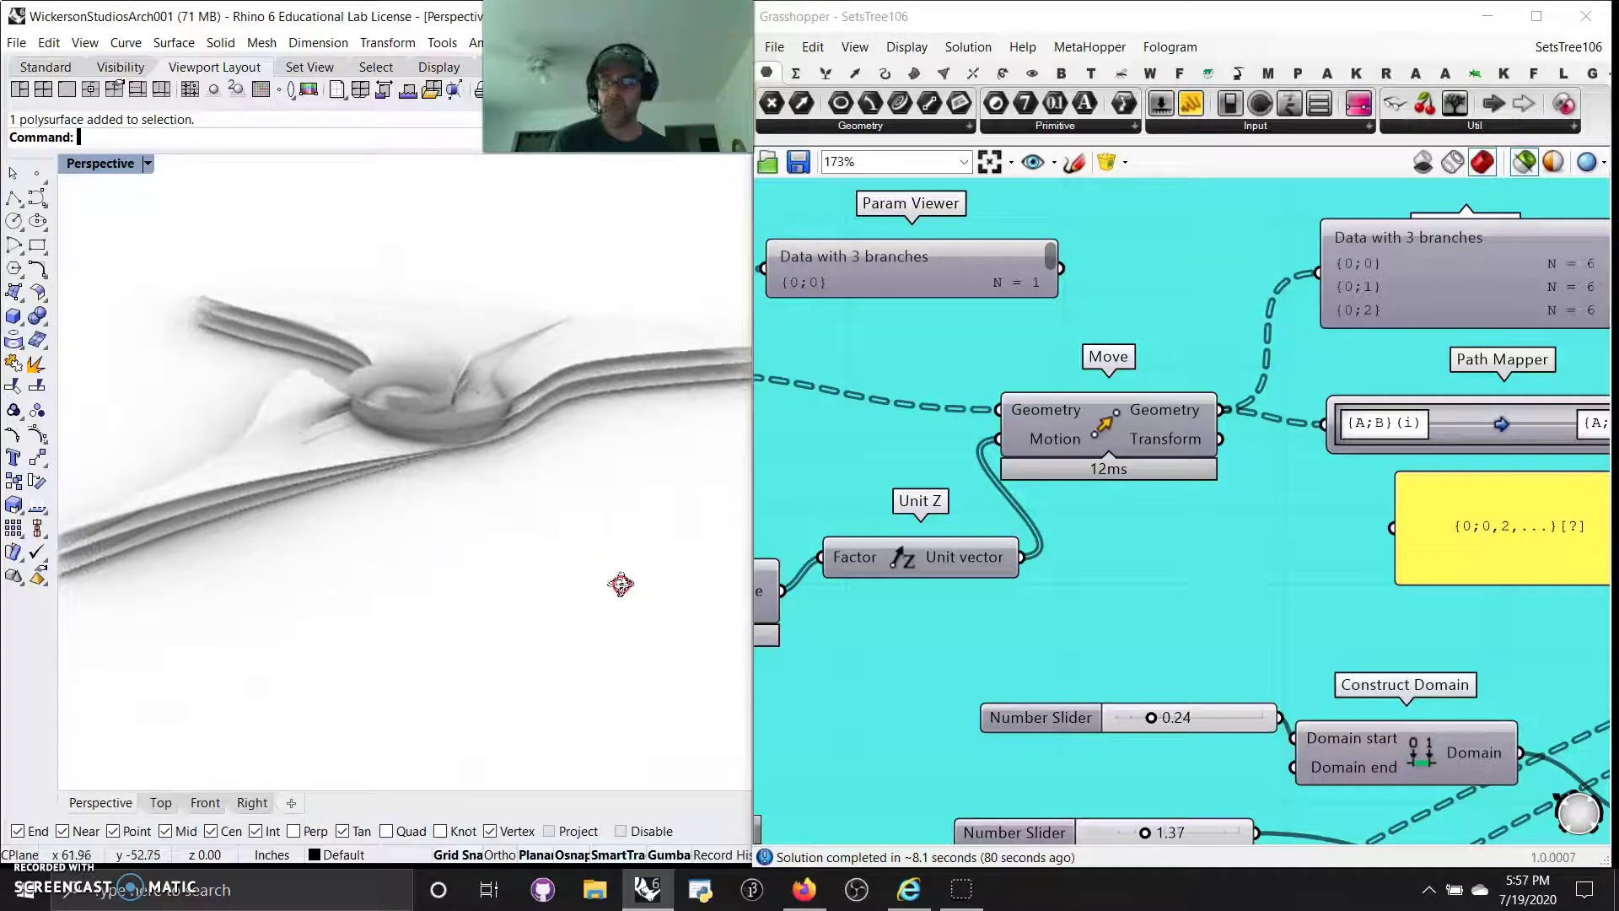
right_click_drag(453, 469, 506, 479, "shift")
right_click_drag(492, 397, 405, 484, "shift")
scroll(452, 469, "up", 5)
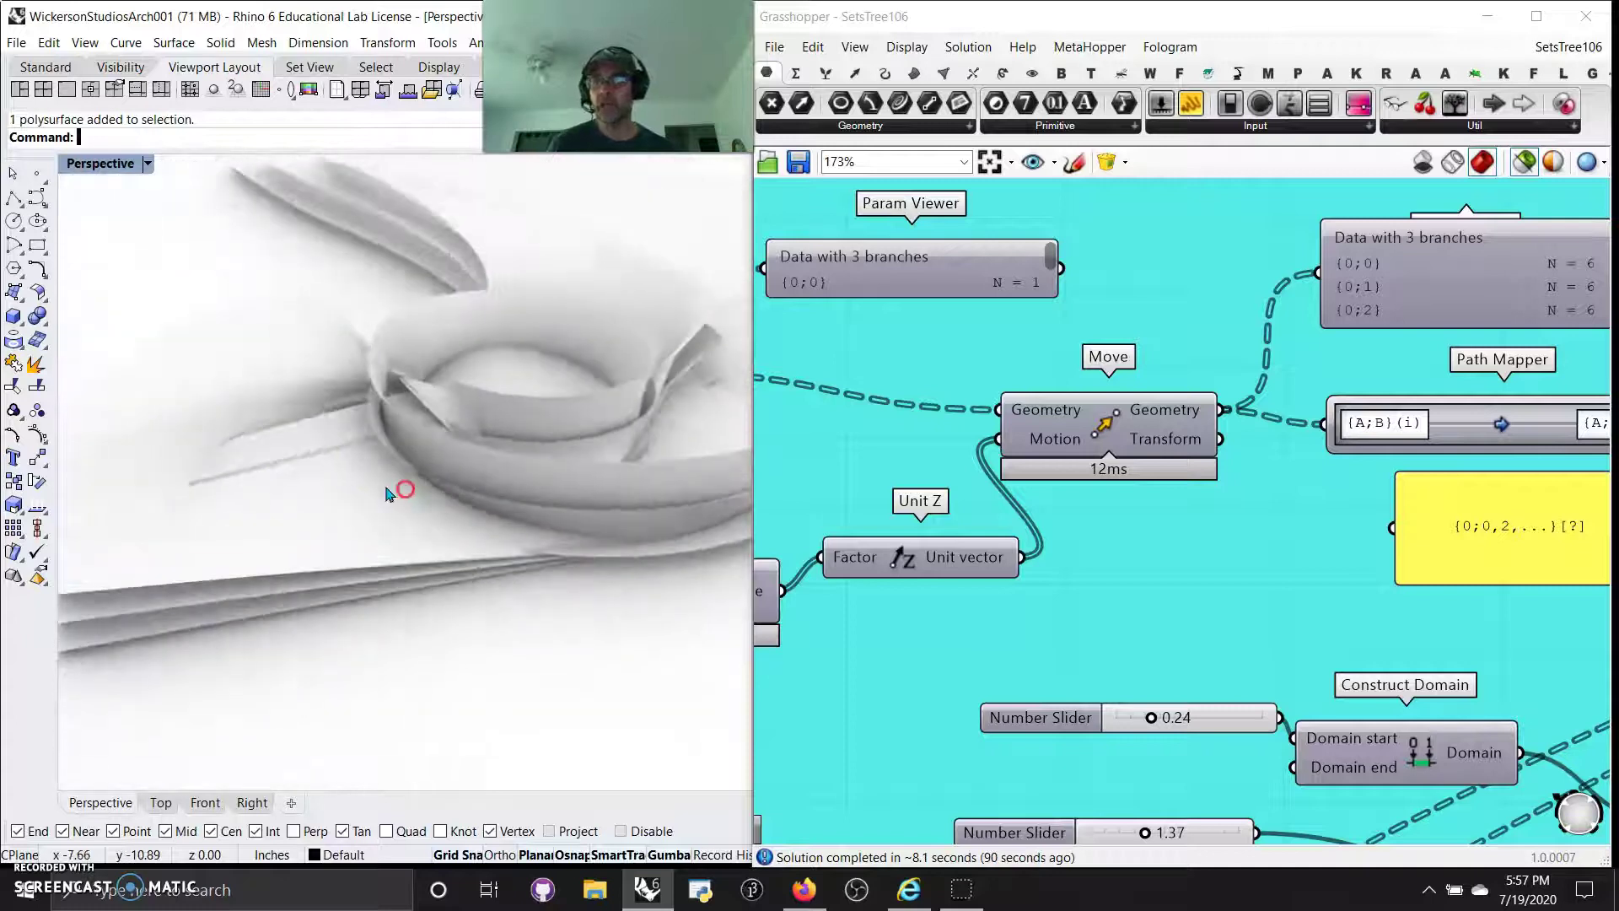
scroll(369, 391, "up", 5)
right_click_drag(354, 372, 412, 367)
View the model in Wireframe display mode and restore the Rendered mode.
left_click(100, 162)
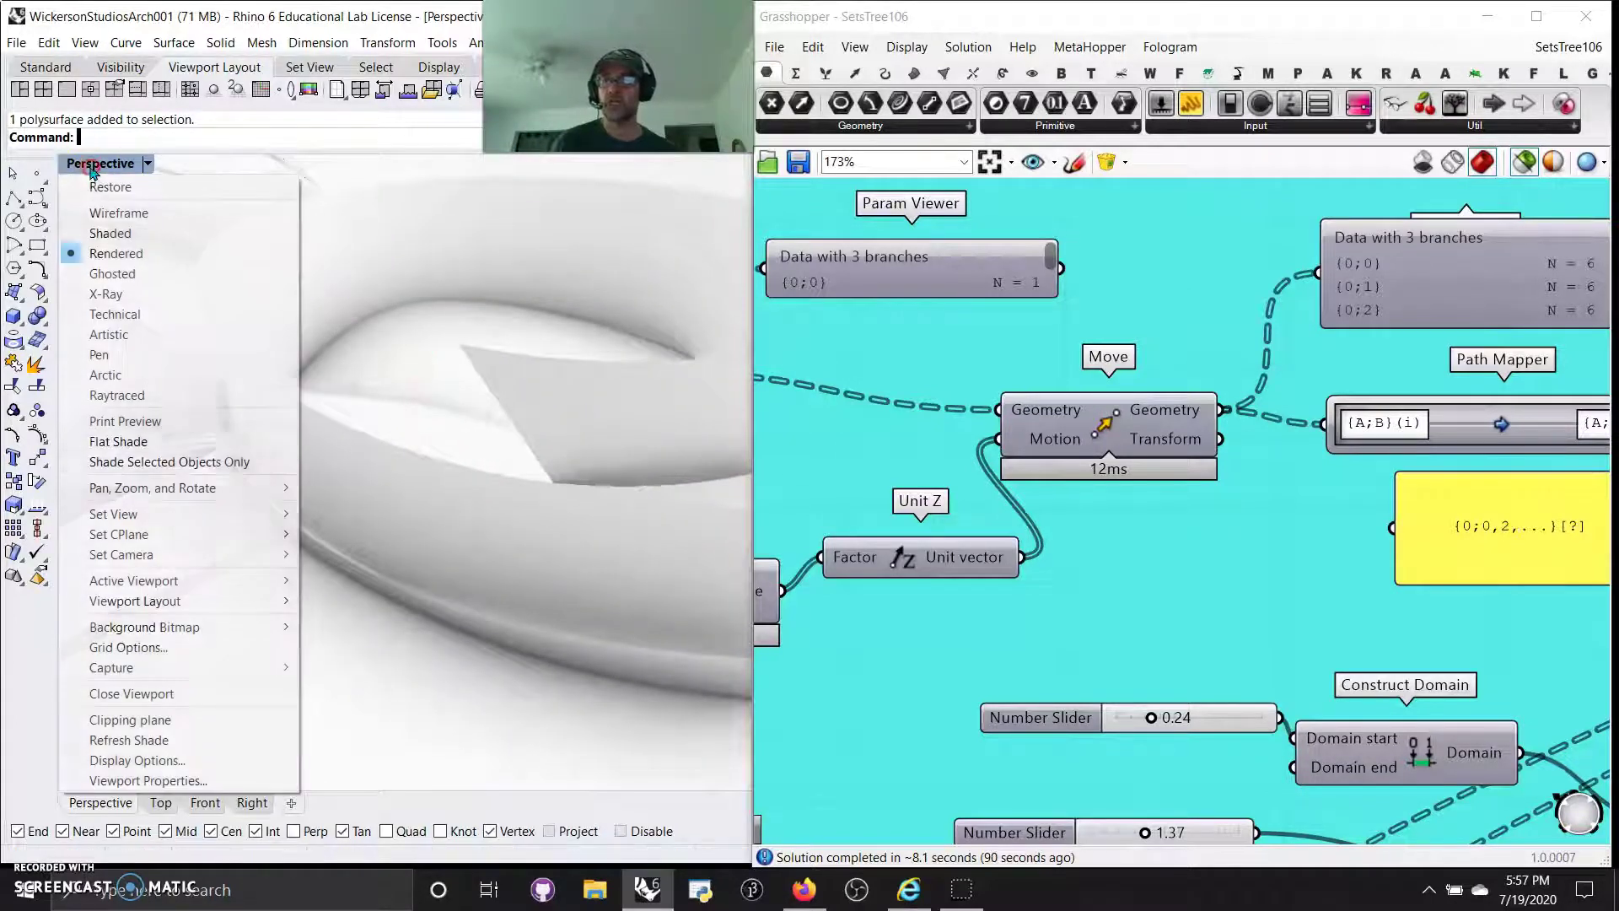
left_click(111, 211)
scroll(380, 505, "up", 6)
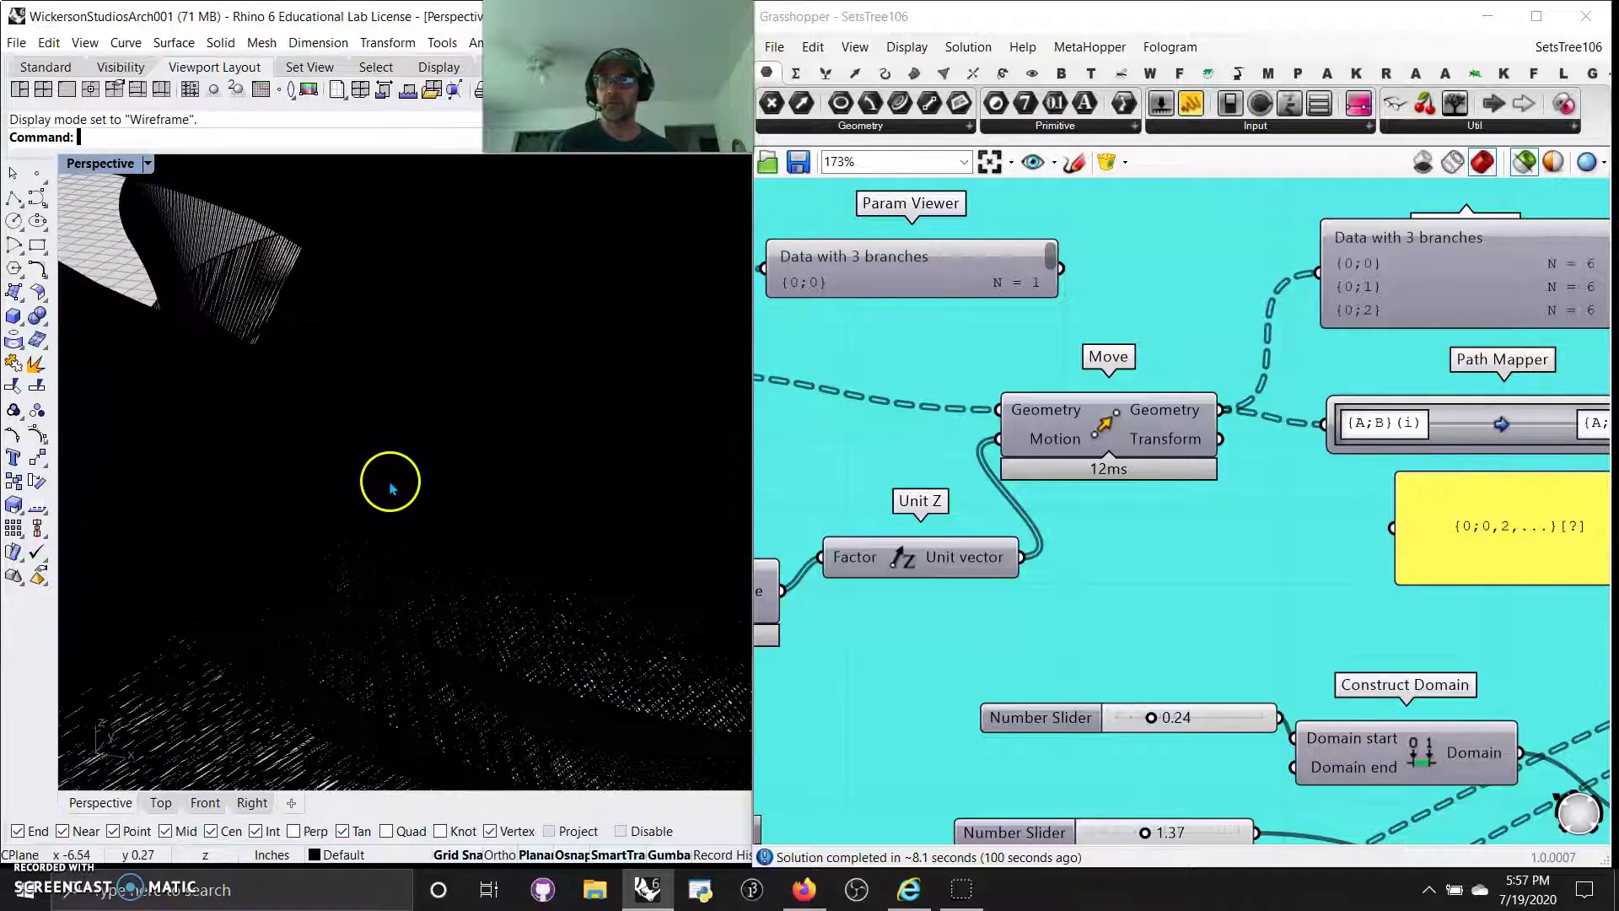
scroll(399, 475, "down", 10)
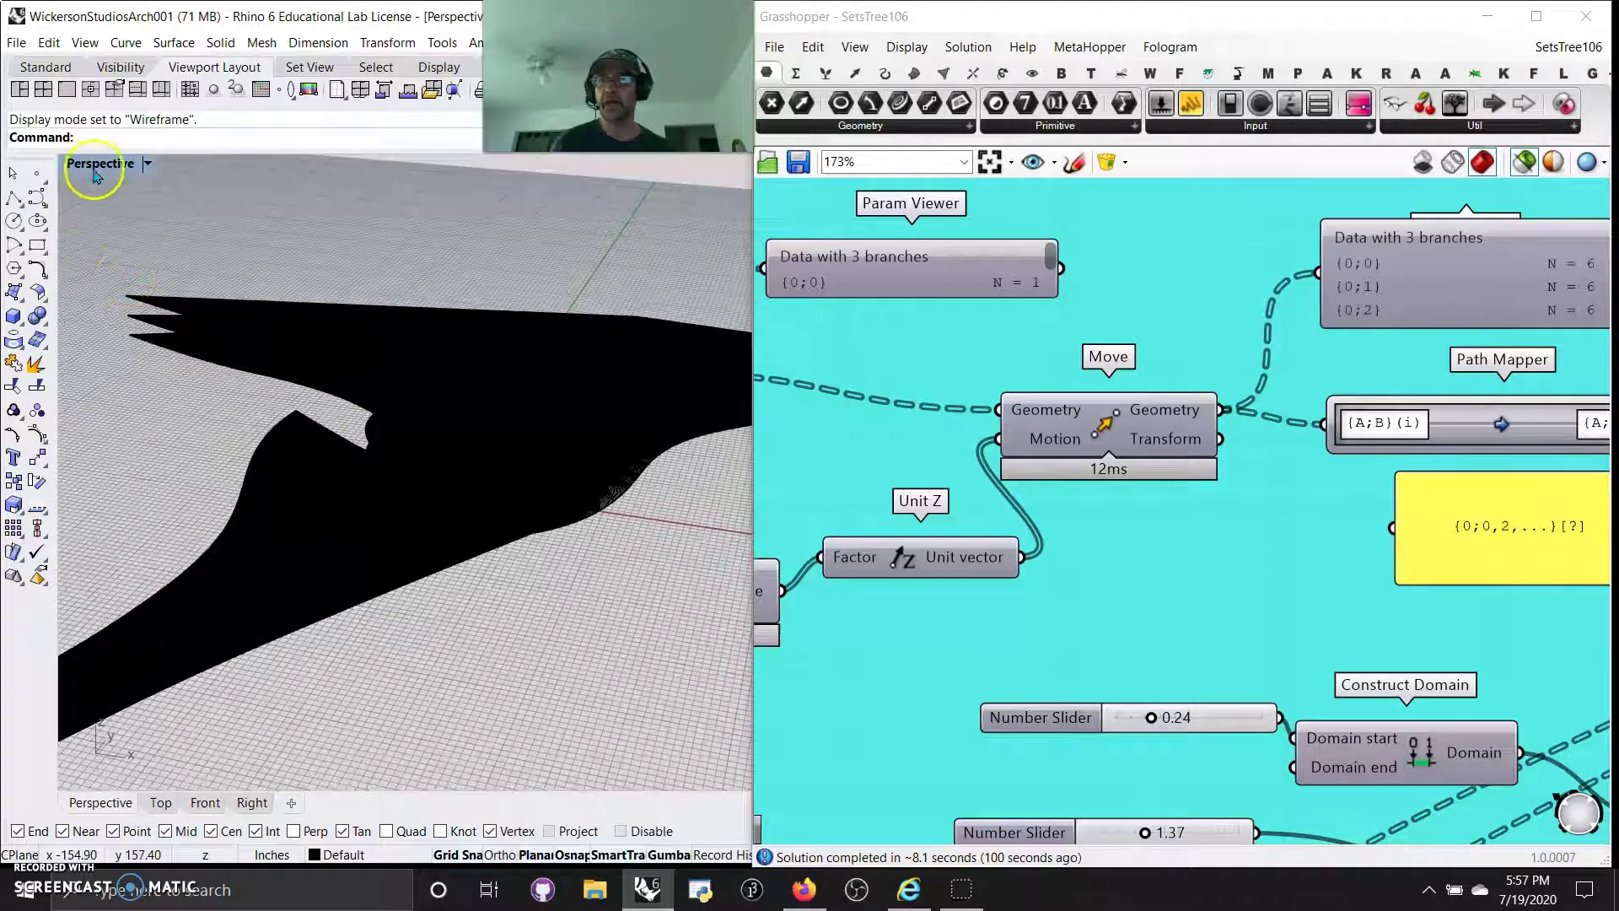
left_click(98, 165)
left_click(105, 250)
right_click_drag(441, 495, 502, 569)
Select all the polysurfaces in the Perspective viewport and hide them.
left_click(885, 460)
right_click_drag(885, 459, 1168, 482)
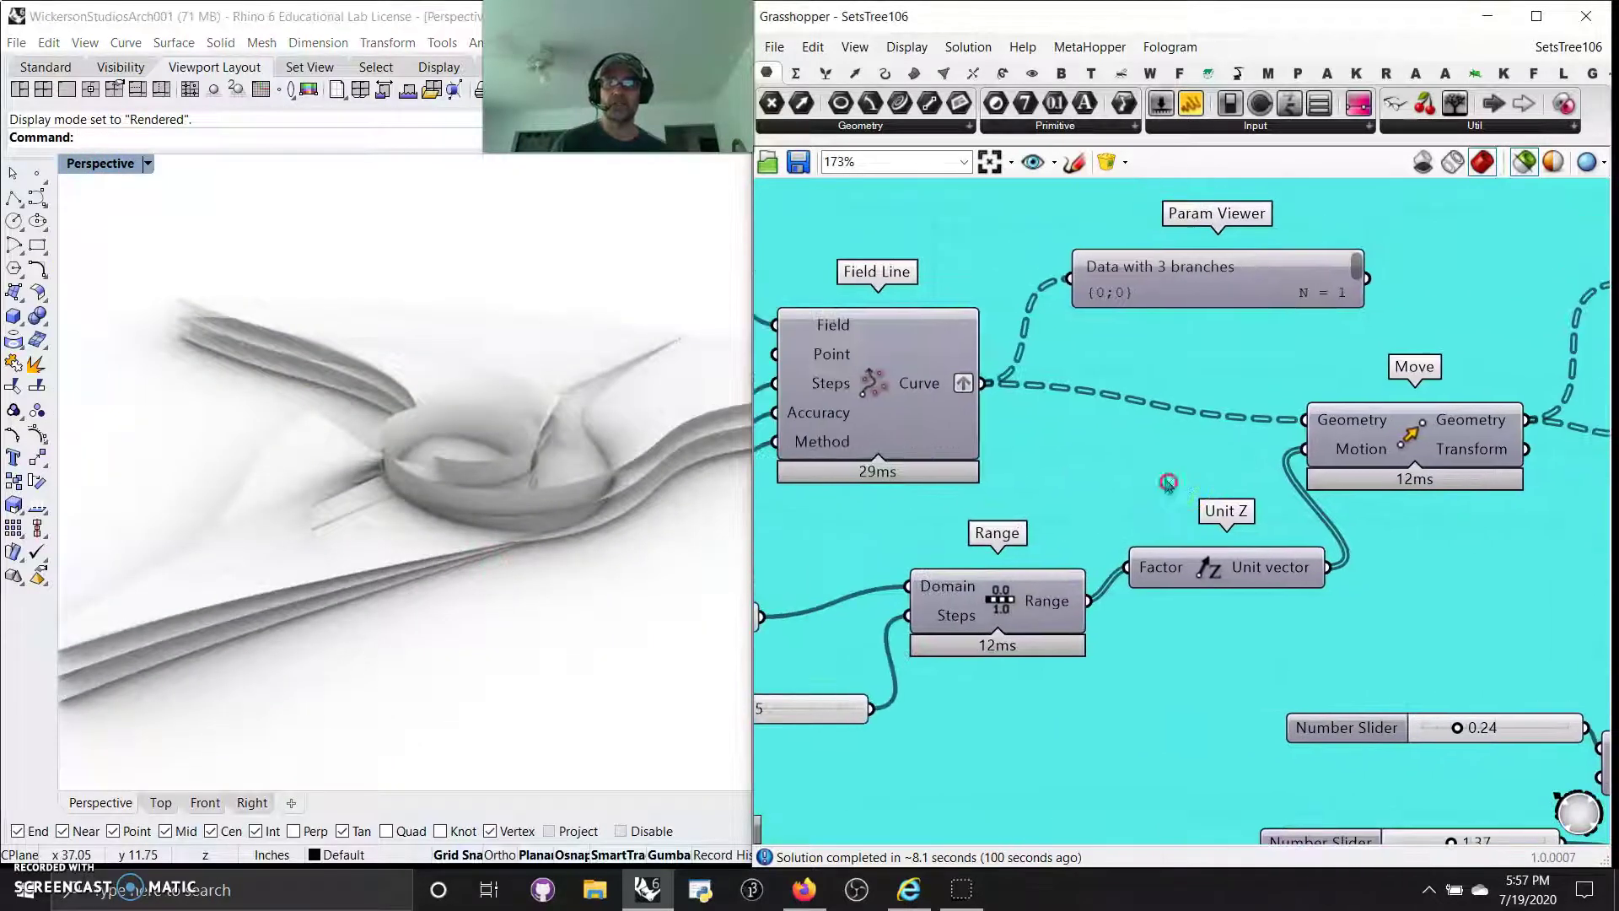
right_click_drag(900, 479, 1290, 489)
scroll(1223, 490, "down", 7)
right_click_drag(933, 502, 1069, 520)
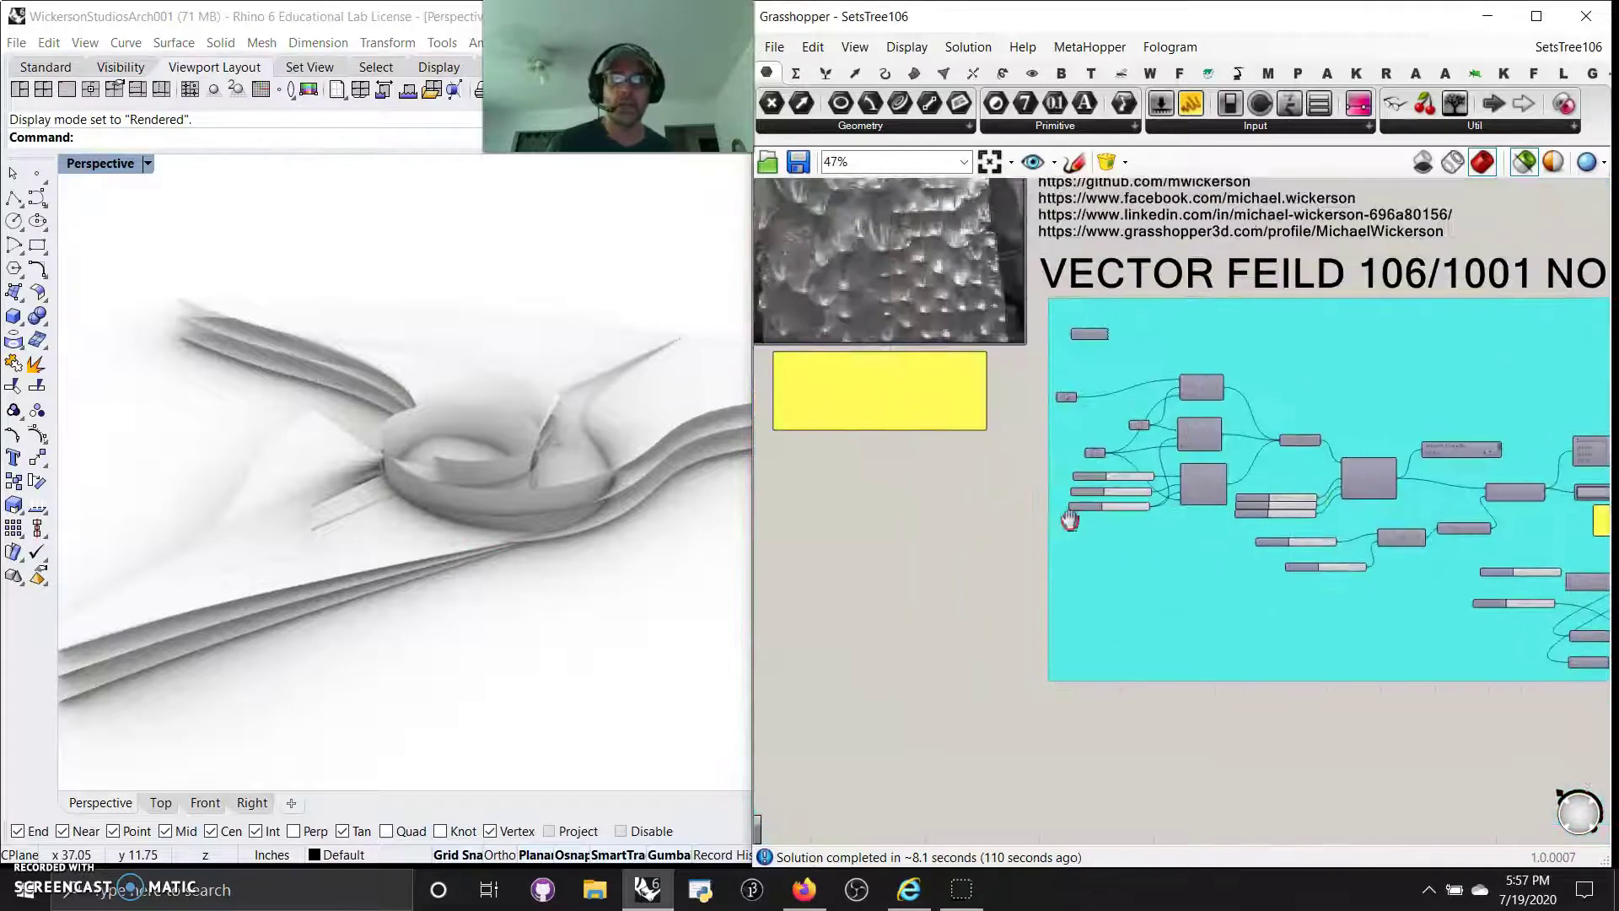
scroll(1247, 456, "up", 2)
left_click_drag(645, 600, 286, 228)
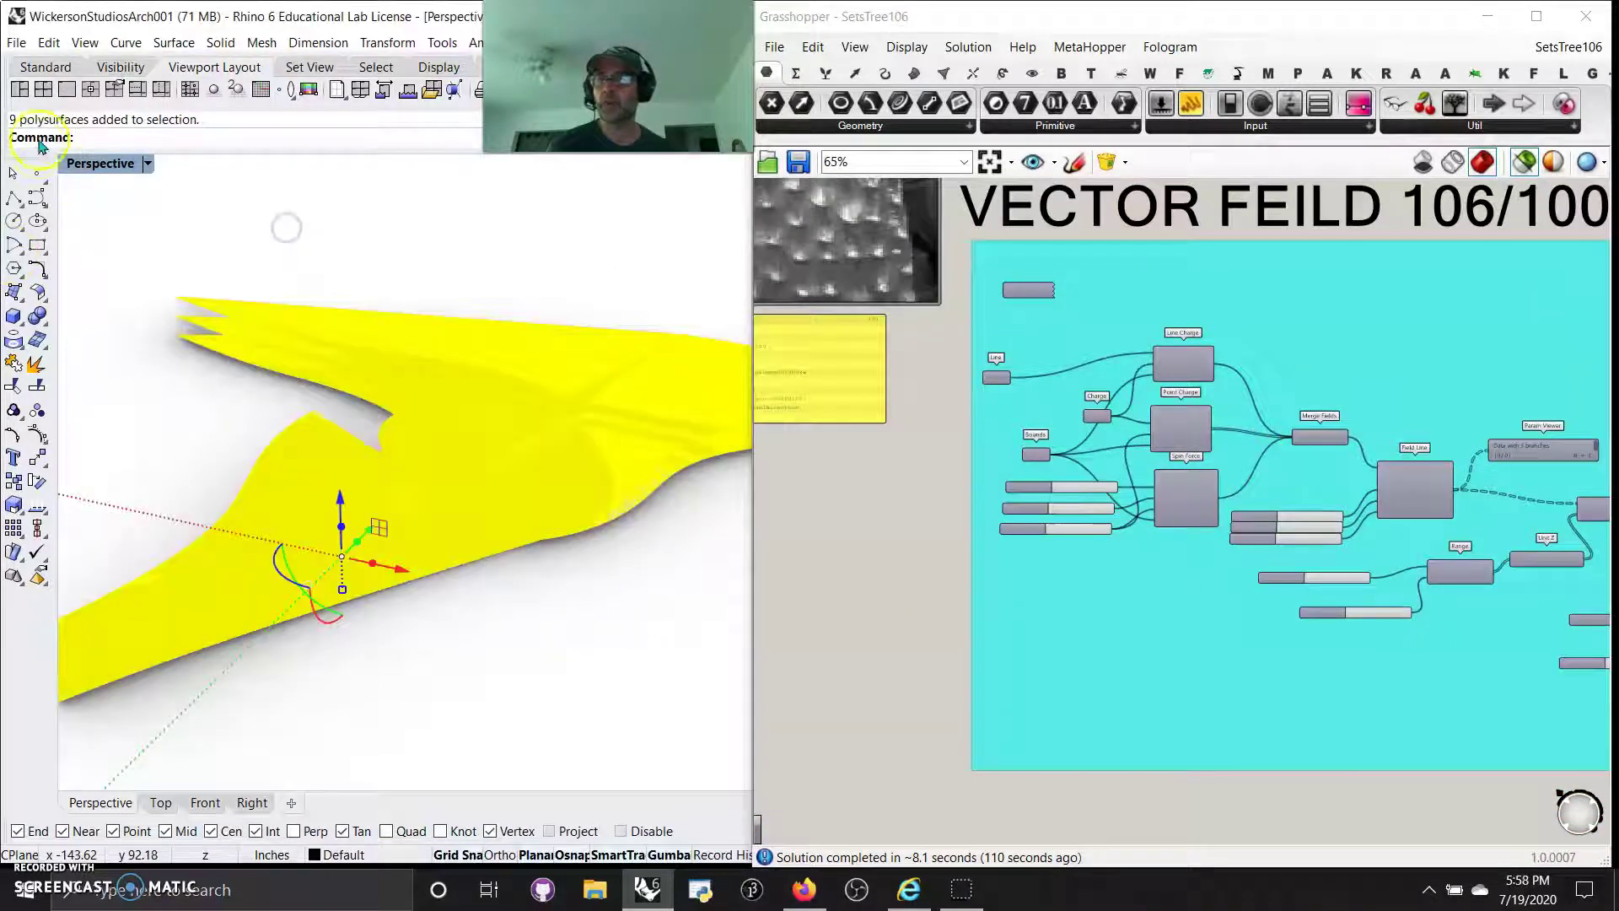
left_click(98, 68)
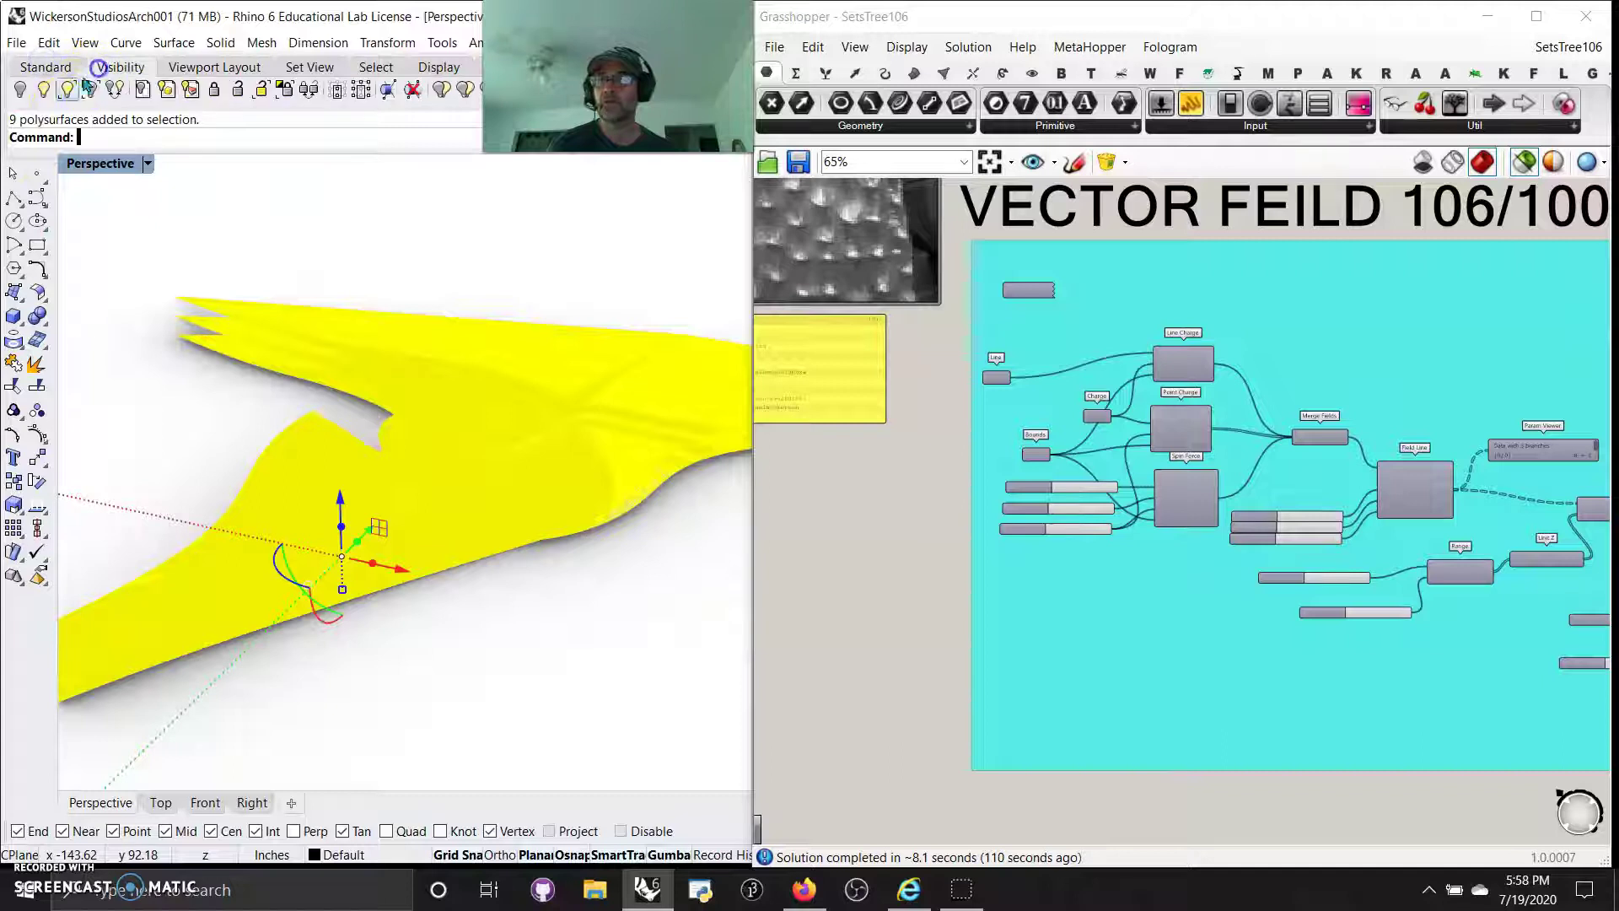
left_click(24, 92)
left_click(71, 169)
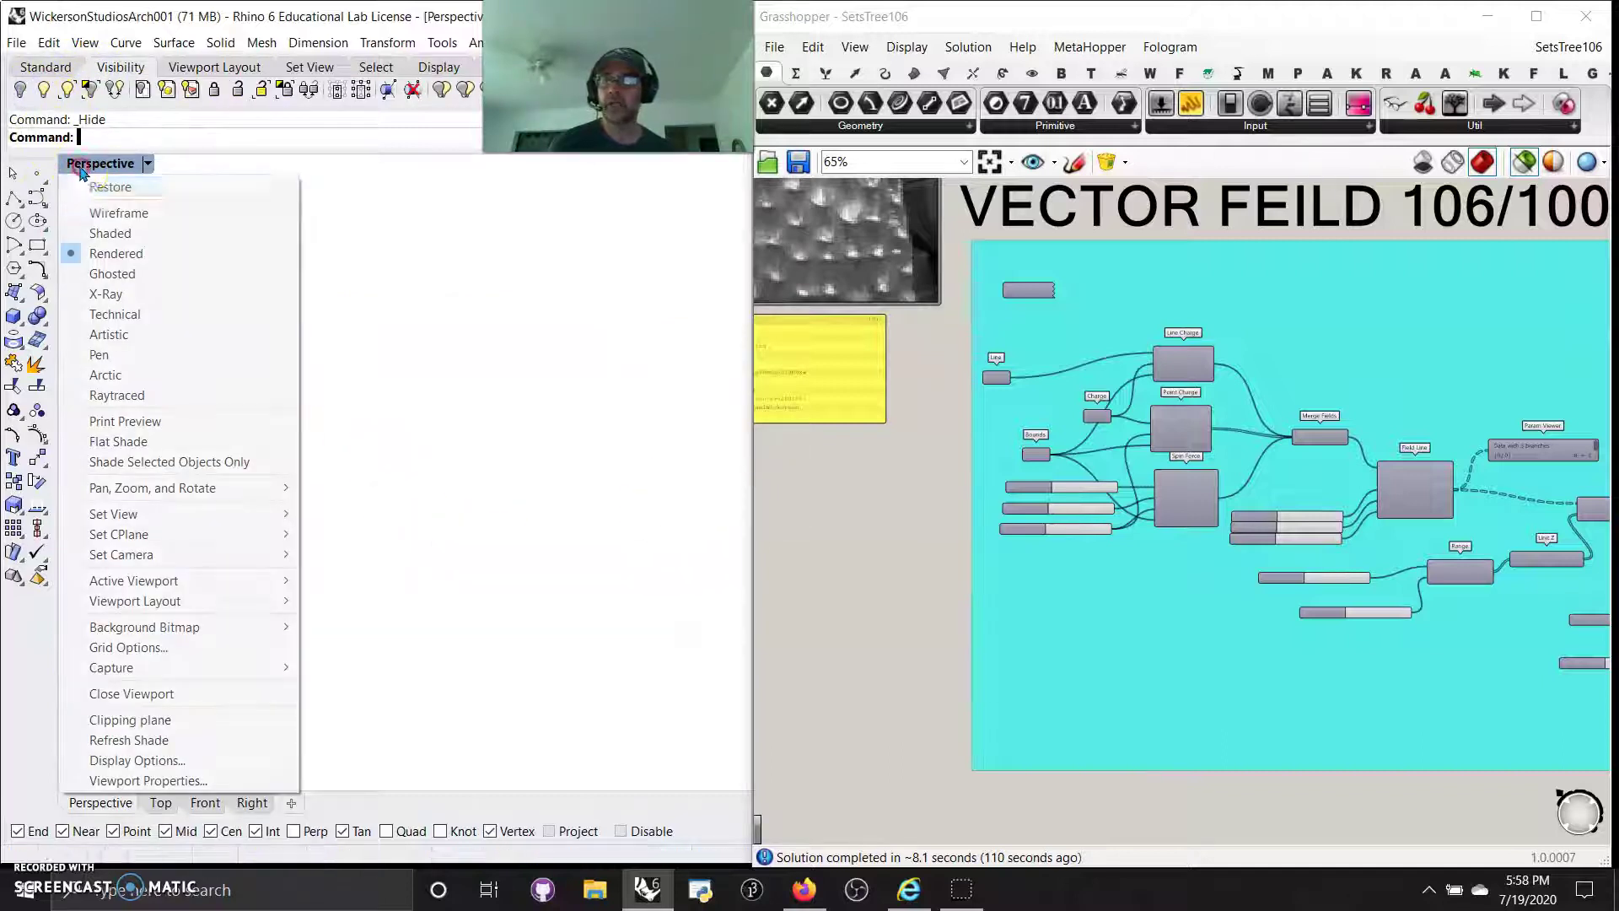
left_click(936, 532)
Highlight the Line Charge component's preview geometry and set the Perspective viewport to Shaded display.
scroll(1172, 413, "up", 5)
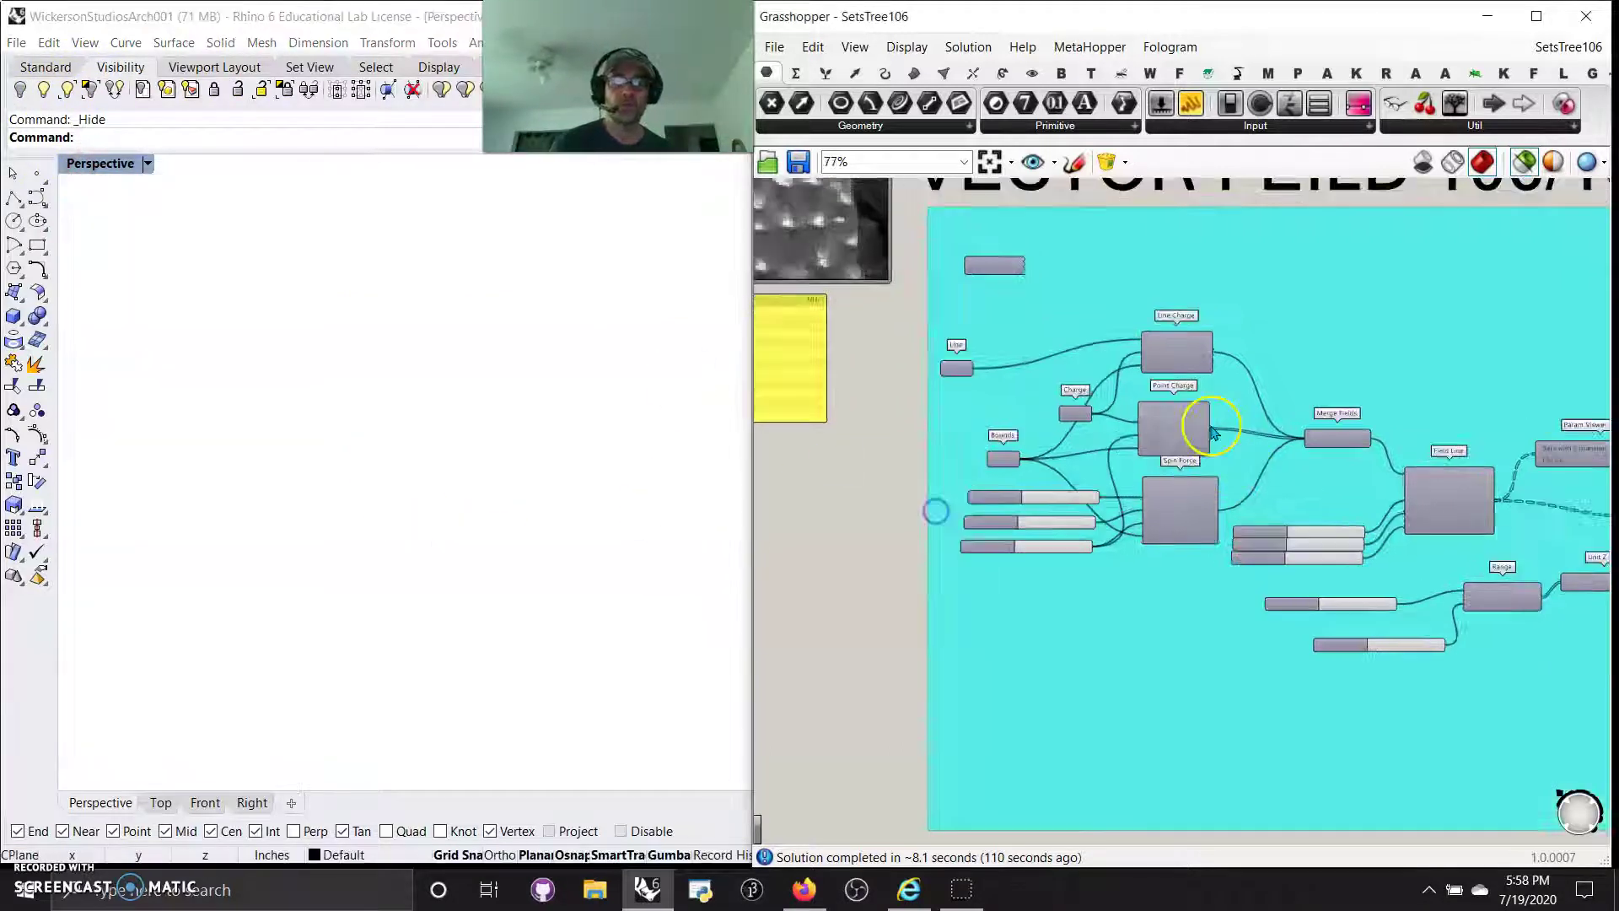
left_click(1155, 269)
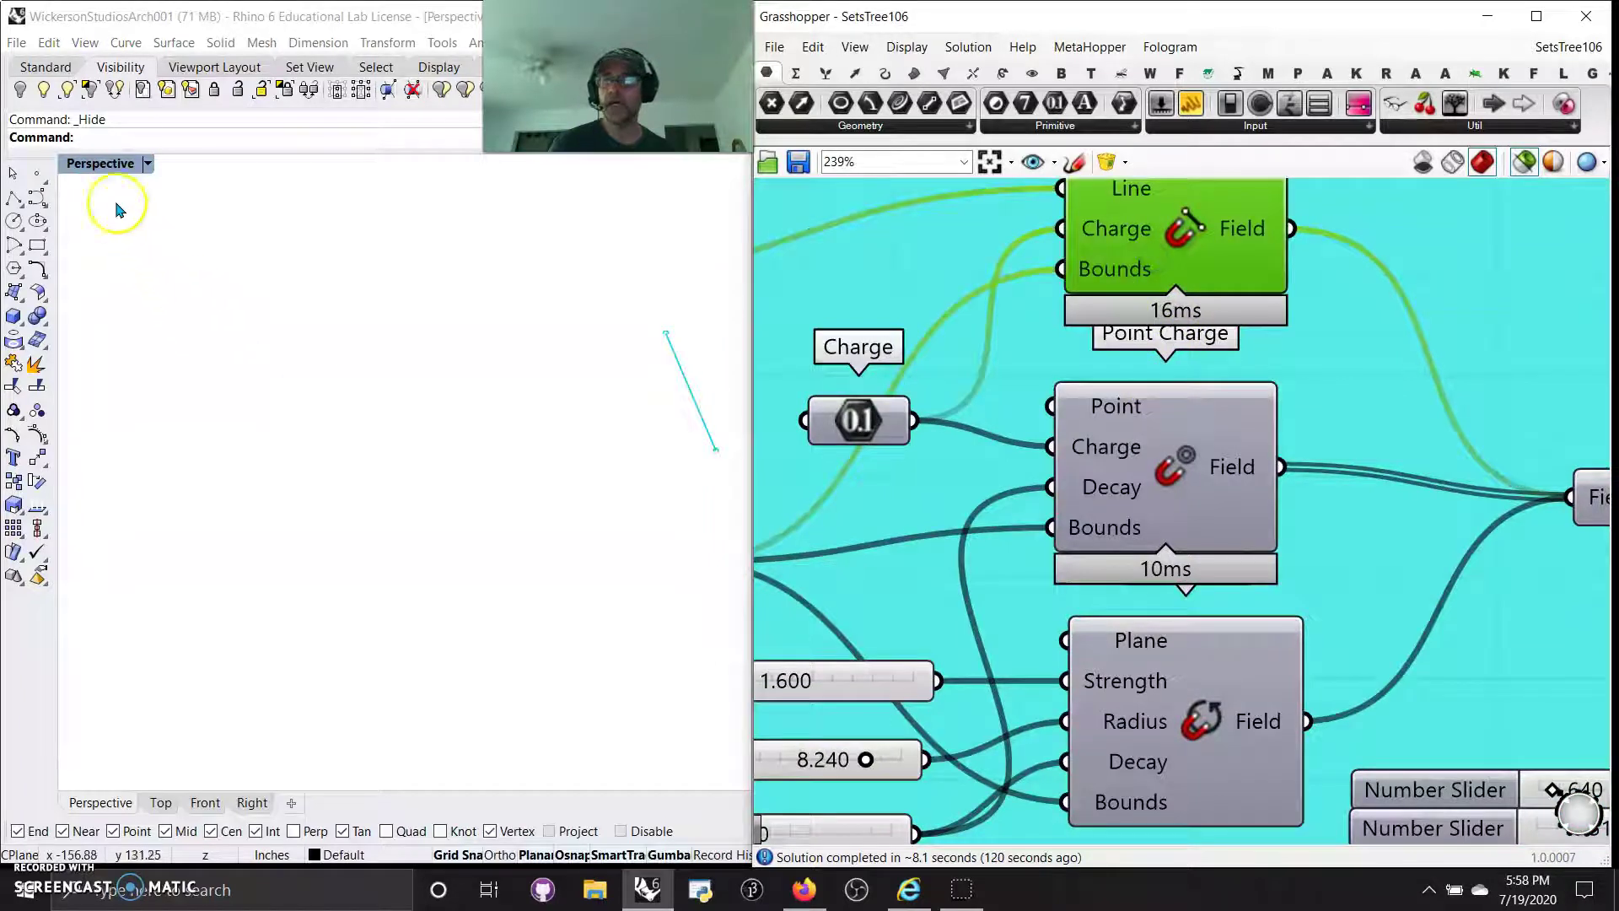
left_click(100, 163)
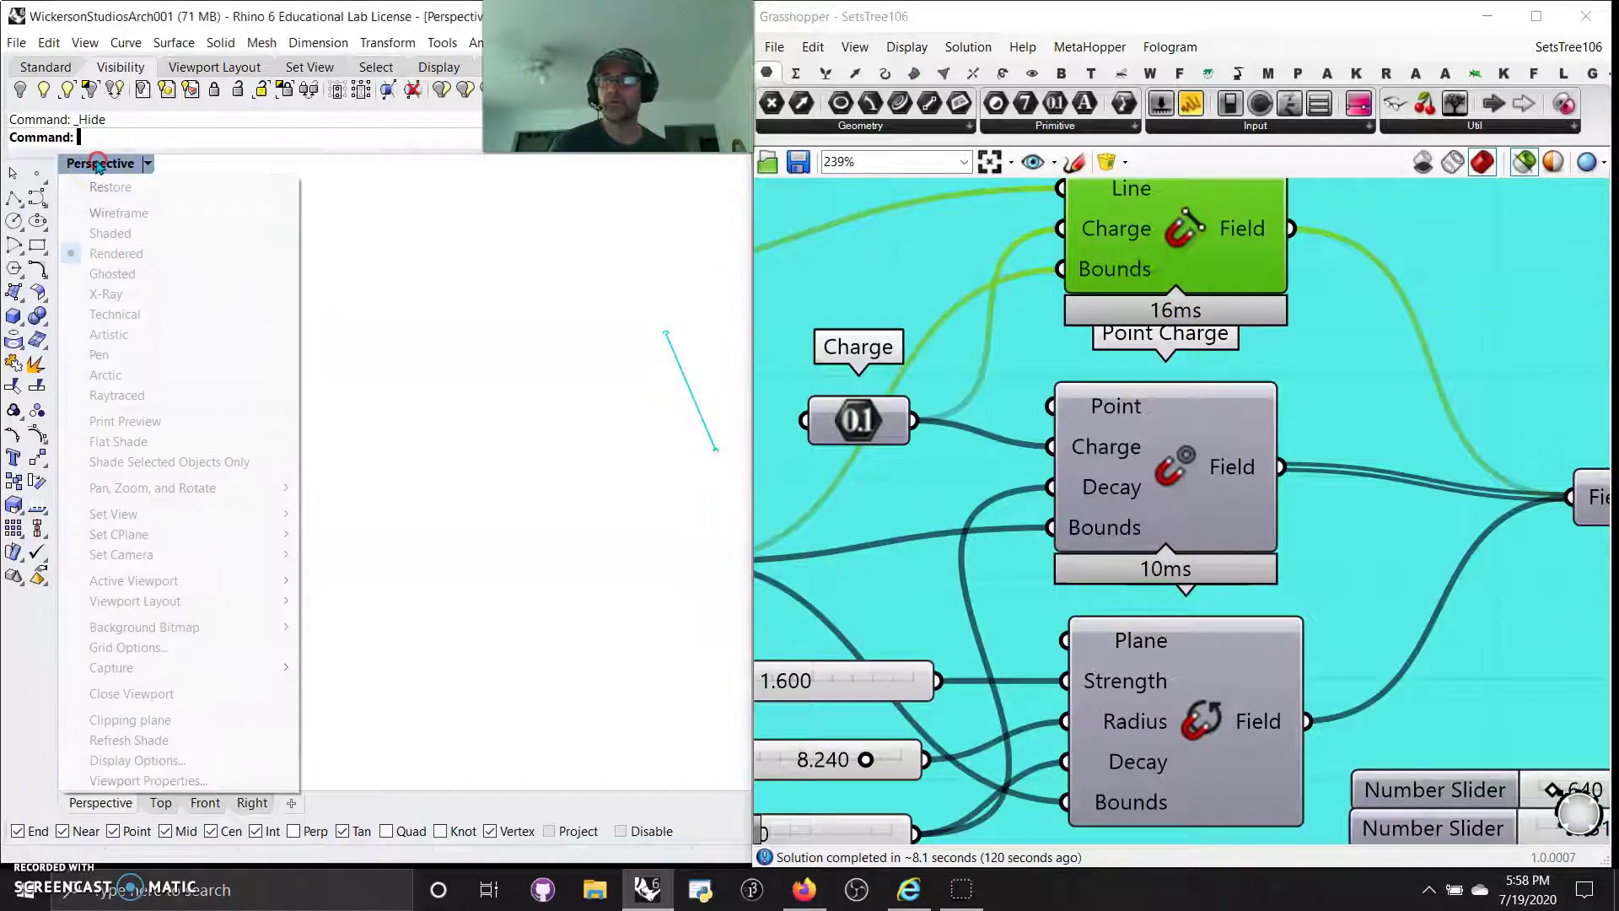
left_click(111, 236)
scroll(439, 455, "down", 3)
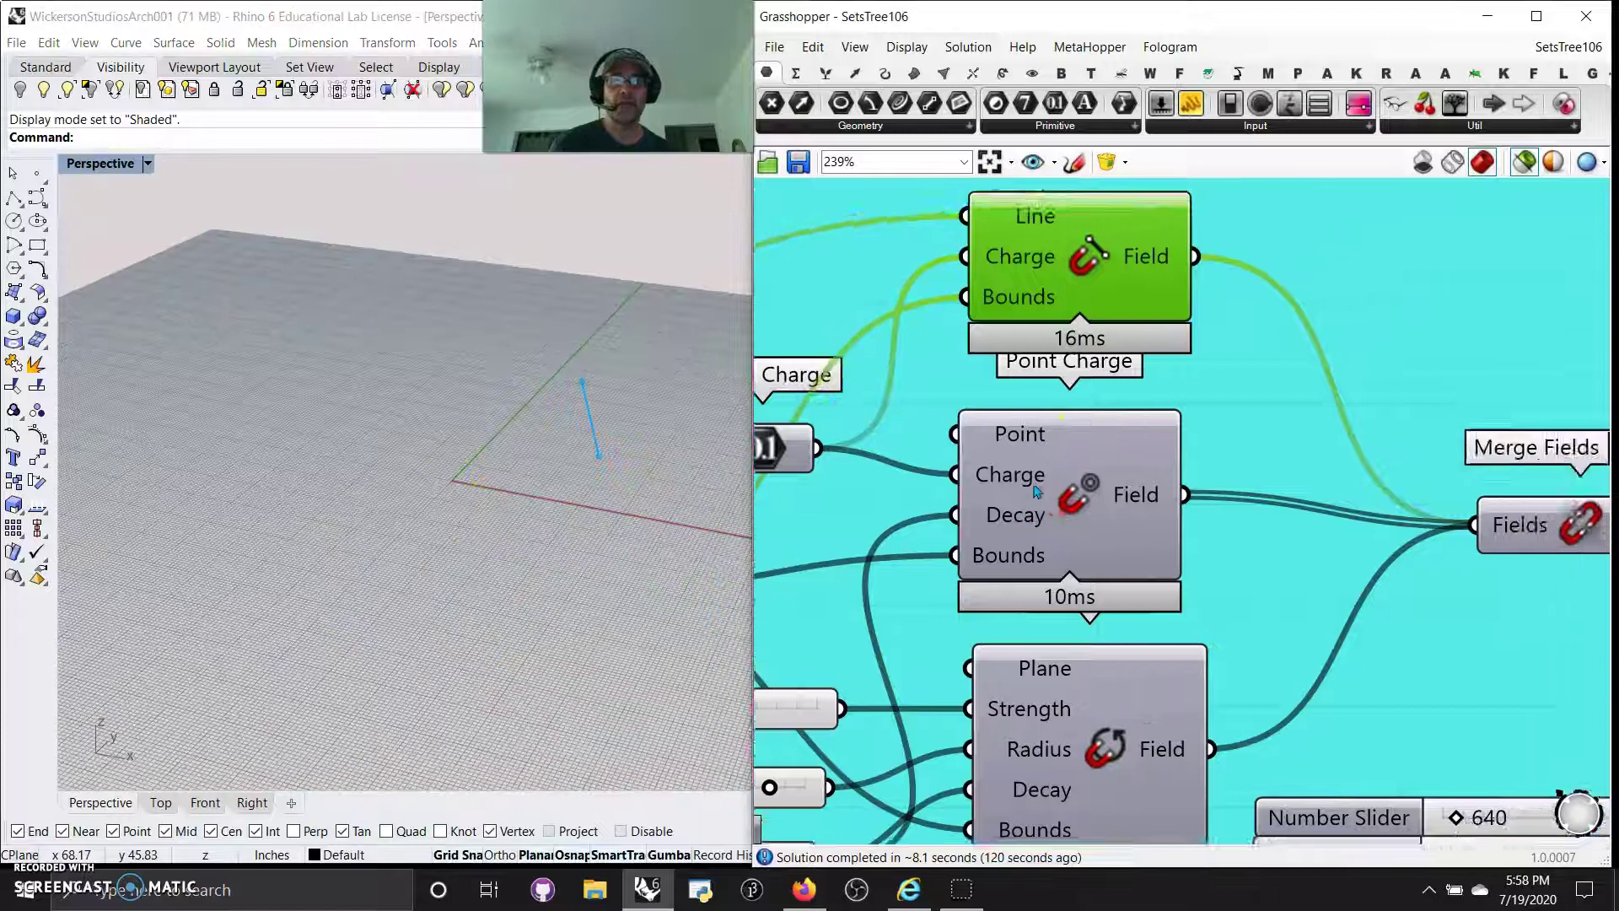
Highlight the Point Charge and Spin Force components in turn to view their geometry in the viewport.
scroll(1042, 459, "down", 4)
right_click_drag(1187, 585, 1265, 520)
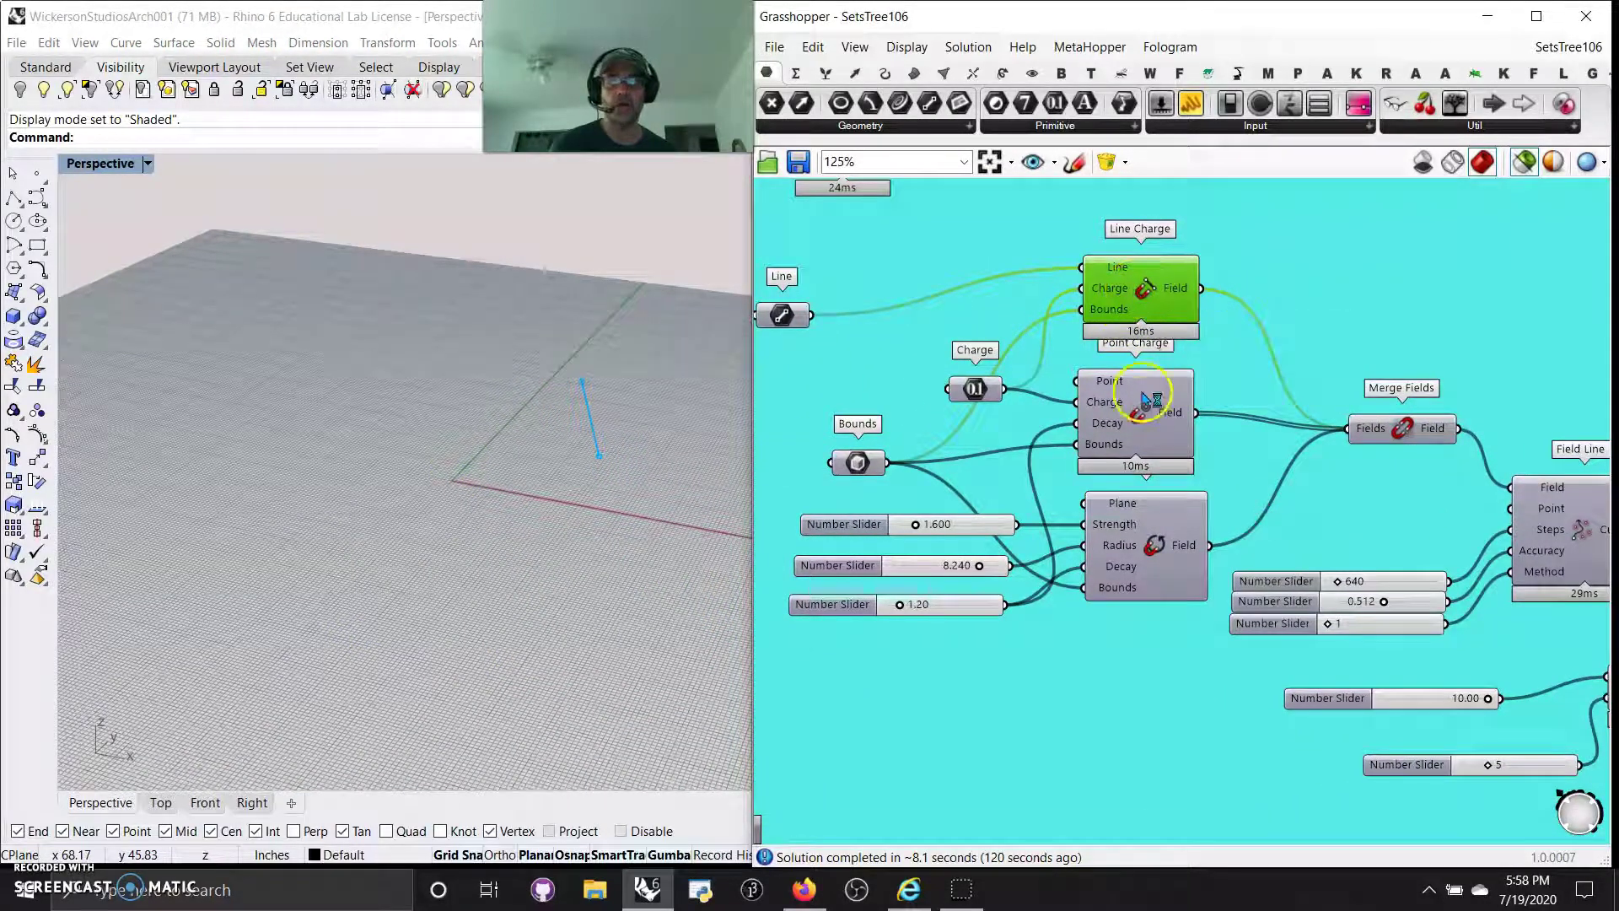
left_click(1137, 419)
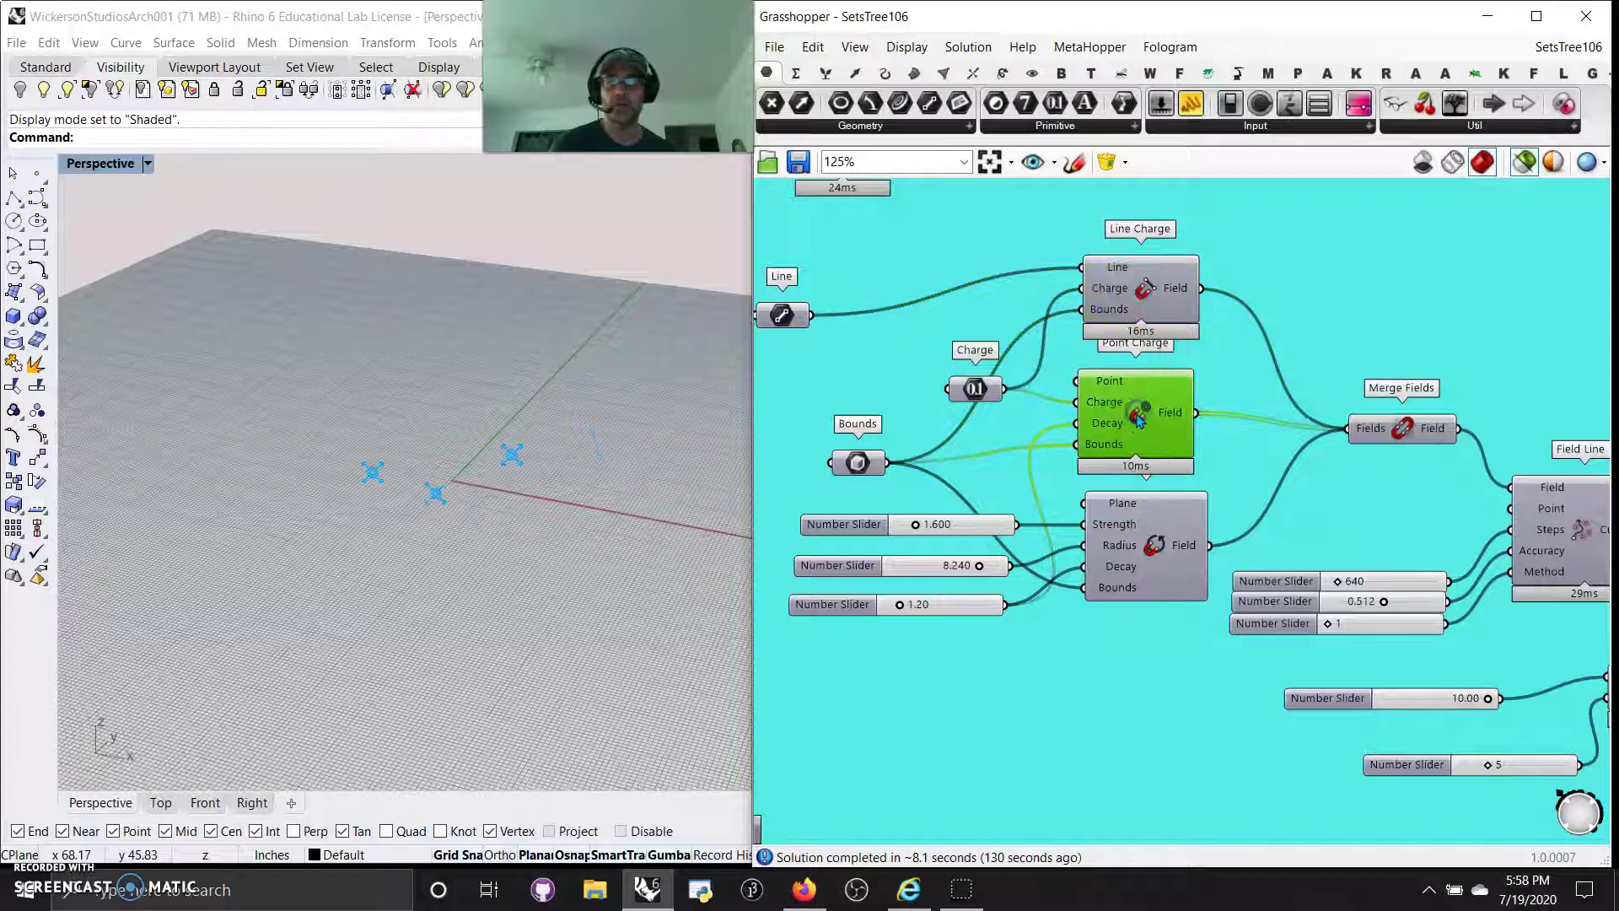
left_click(1149, 549)
right_click_drag(1155, 674, 1130, 697)
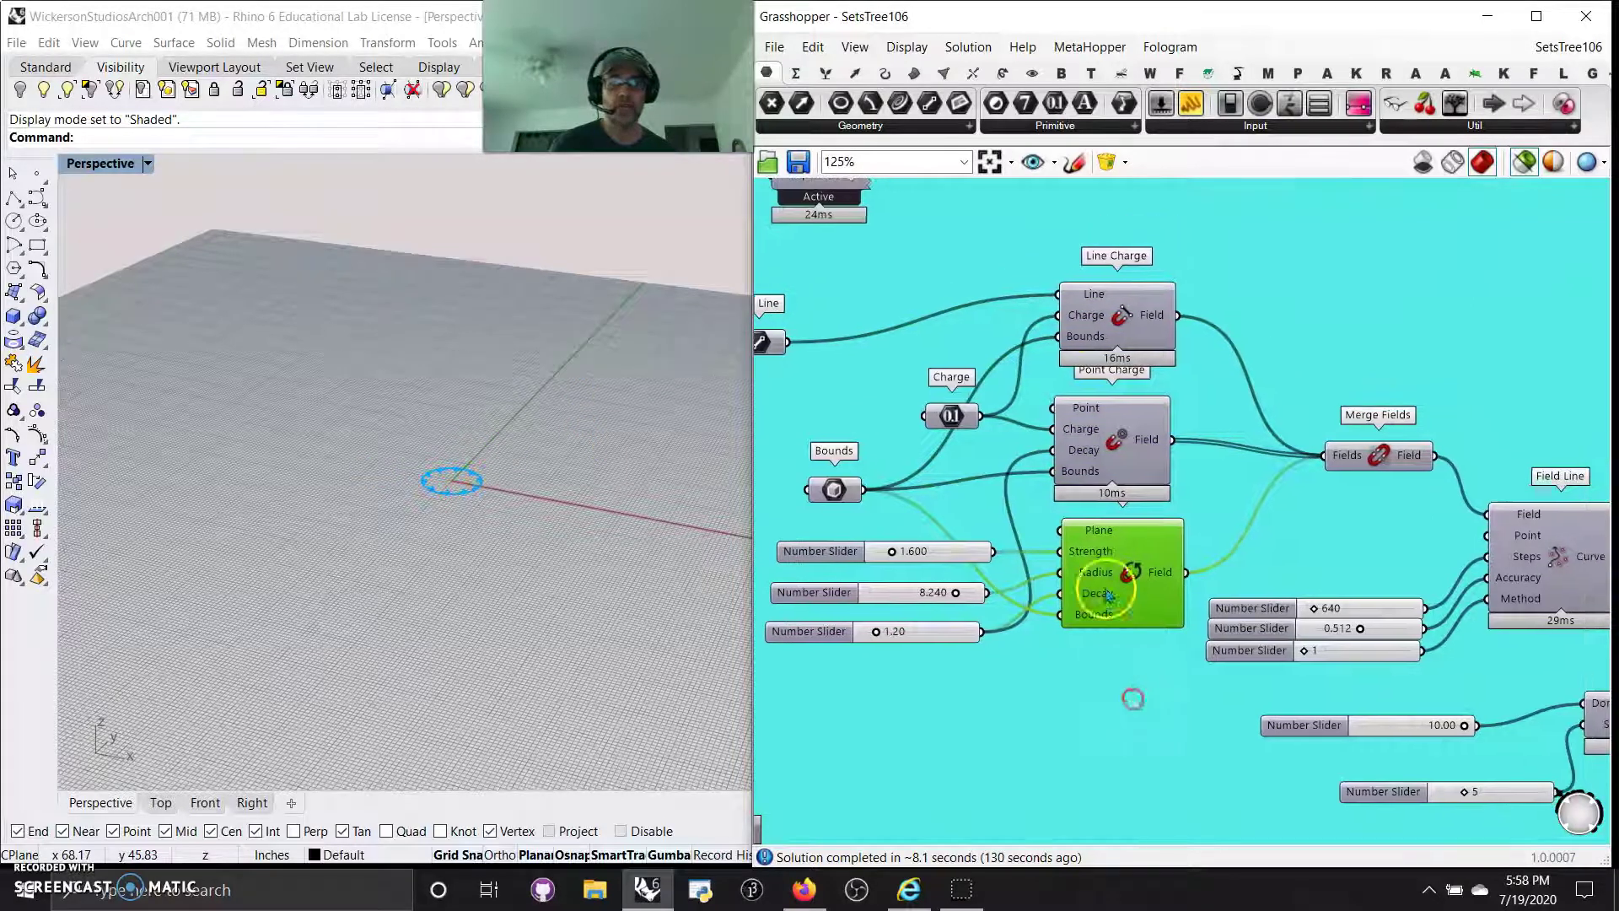
Highlight the Field Line component and inspect its curves together with the components and sliders feeding it.
right_click_drag(1352, 542, 1117, 516)
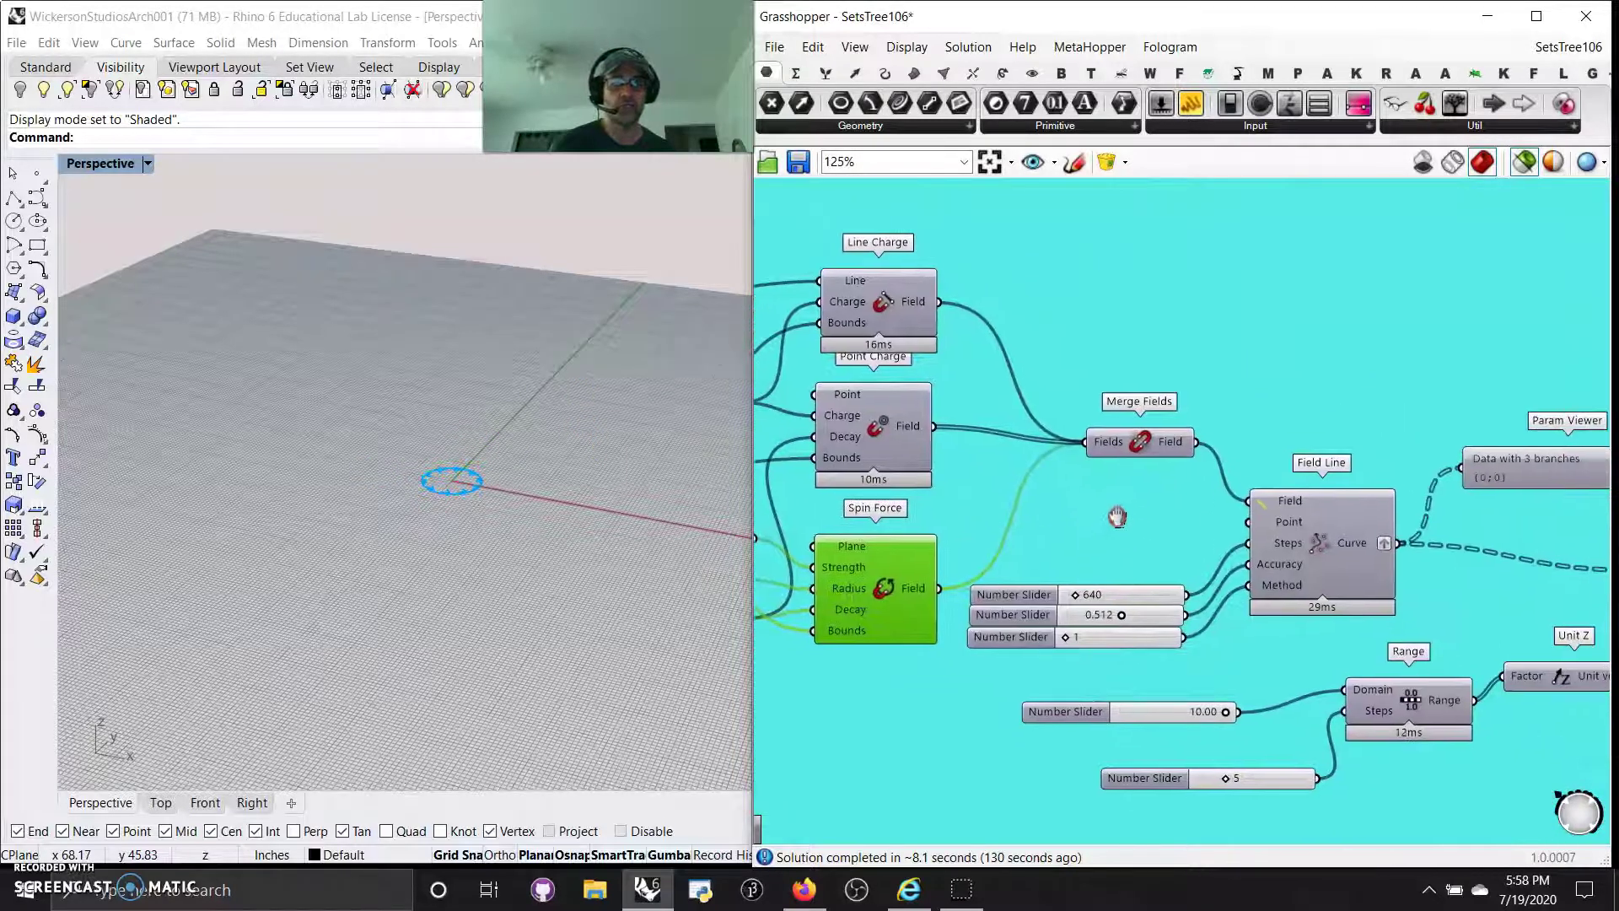
left_click(1326, 552)
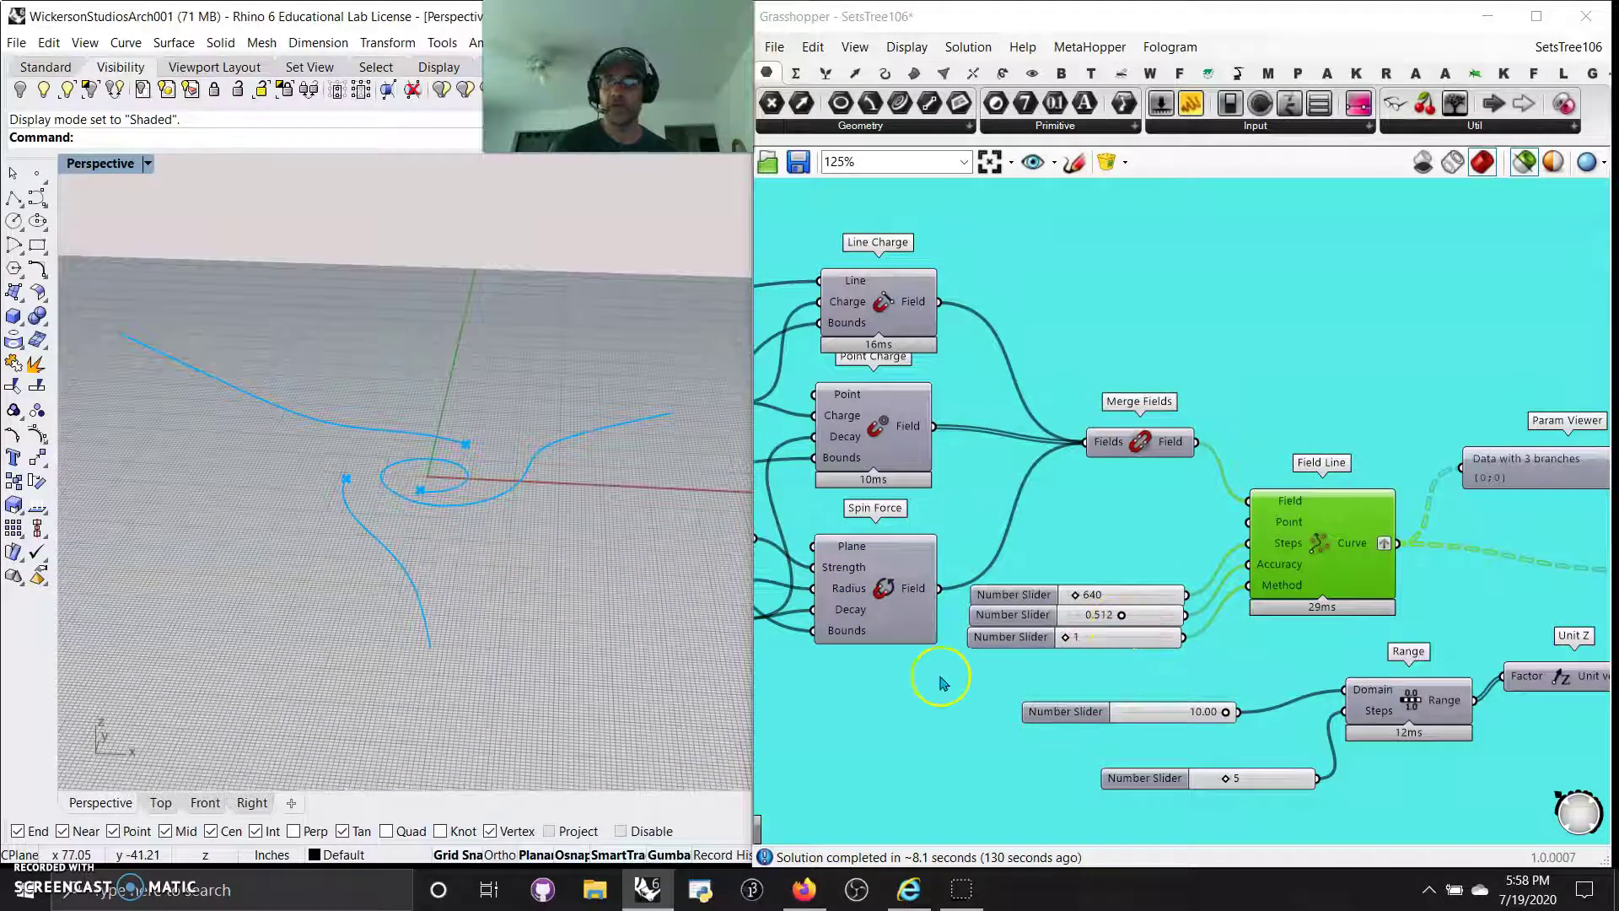
right_click_drag(529, 650, 500, 669)
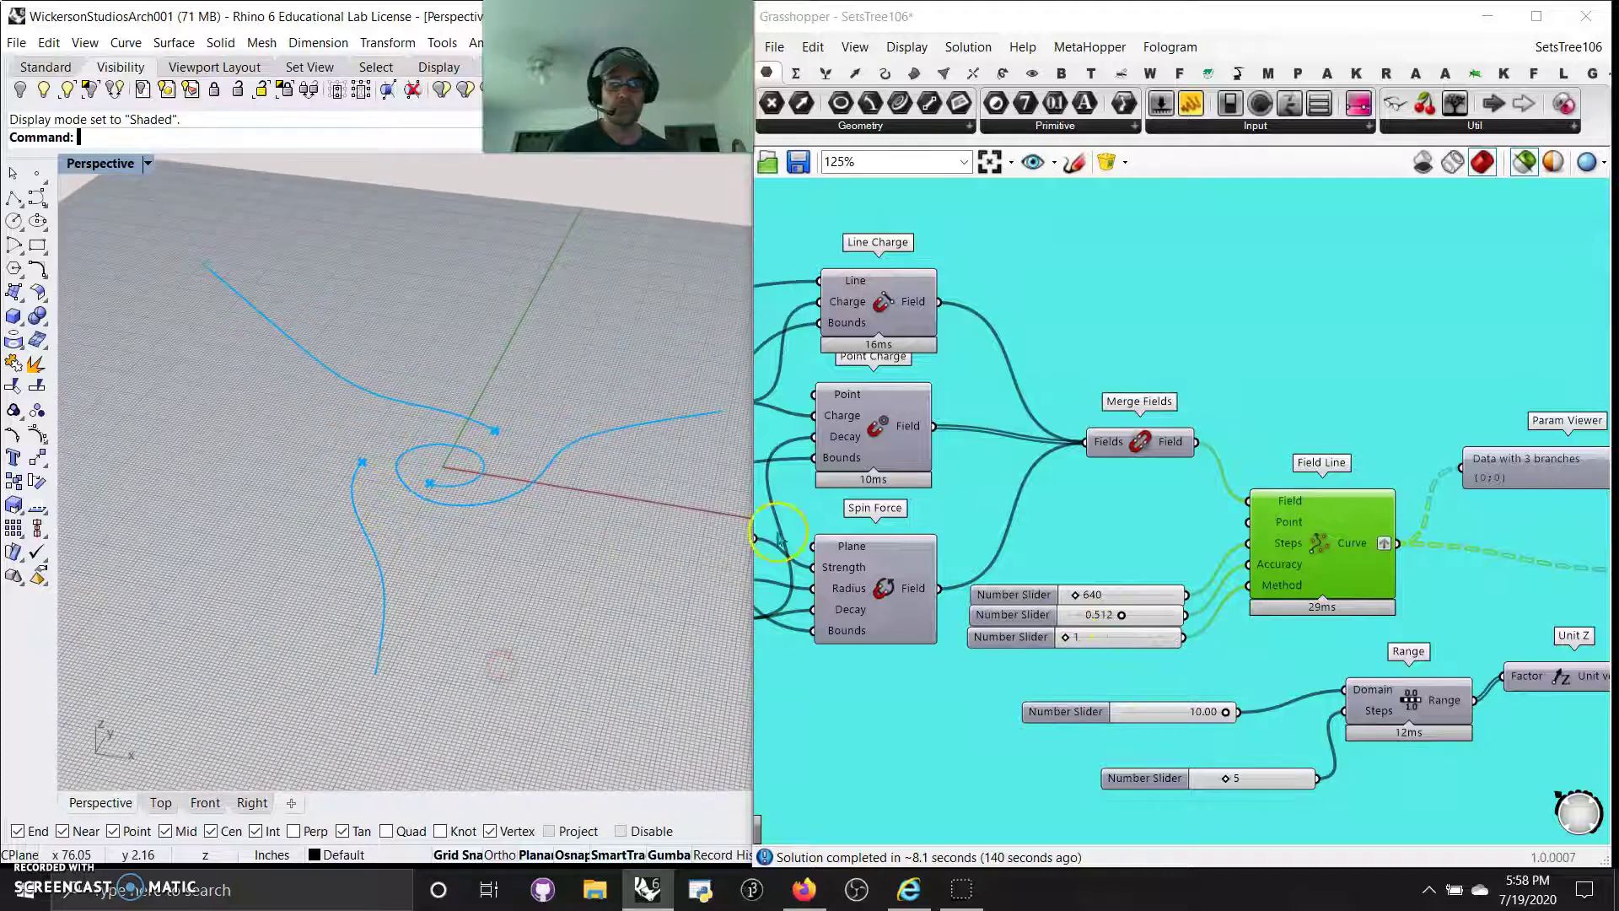
right_click_drag(1011, 580, 1214, 565)
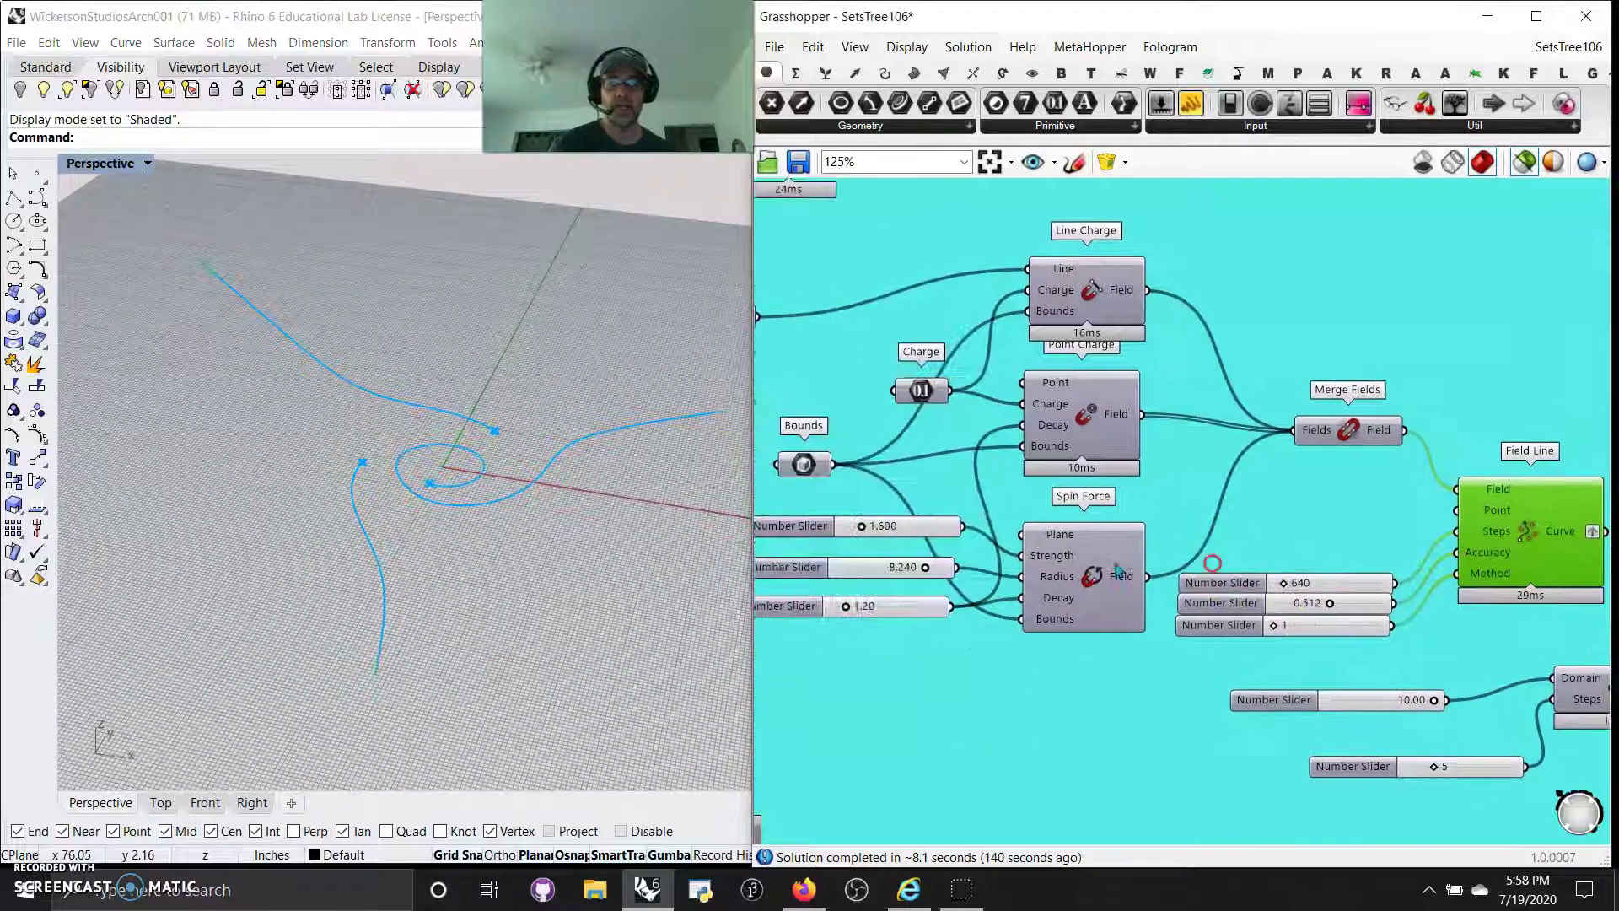
right_click_drag(1113, 718, 937, 628)
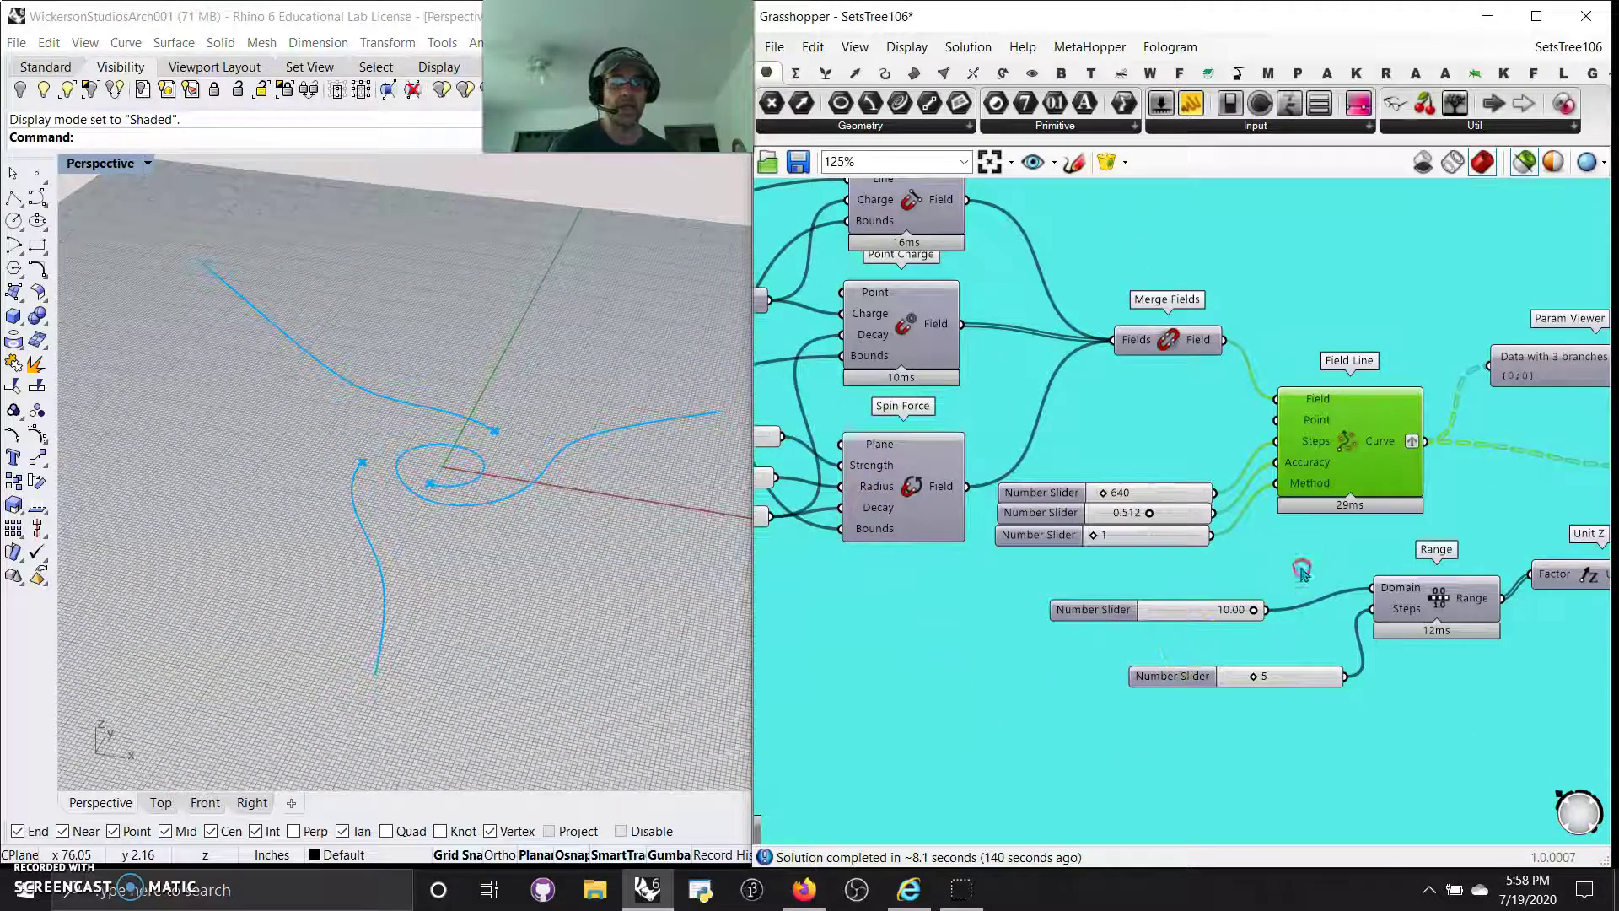
Enlarge the Param Viewer fed by the Field Line curves to list all branches and place it higher above the Move wires.
right_click_drag(1301, 571, 1021, 615)
mouse_move(1096, 499)
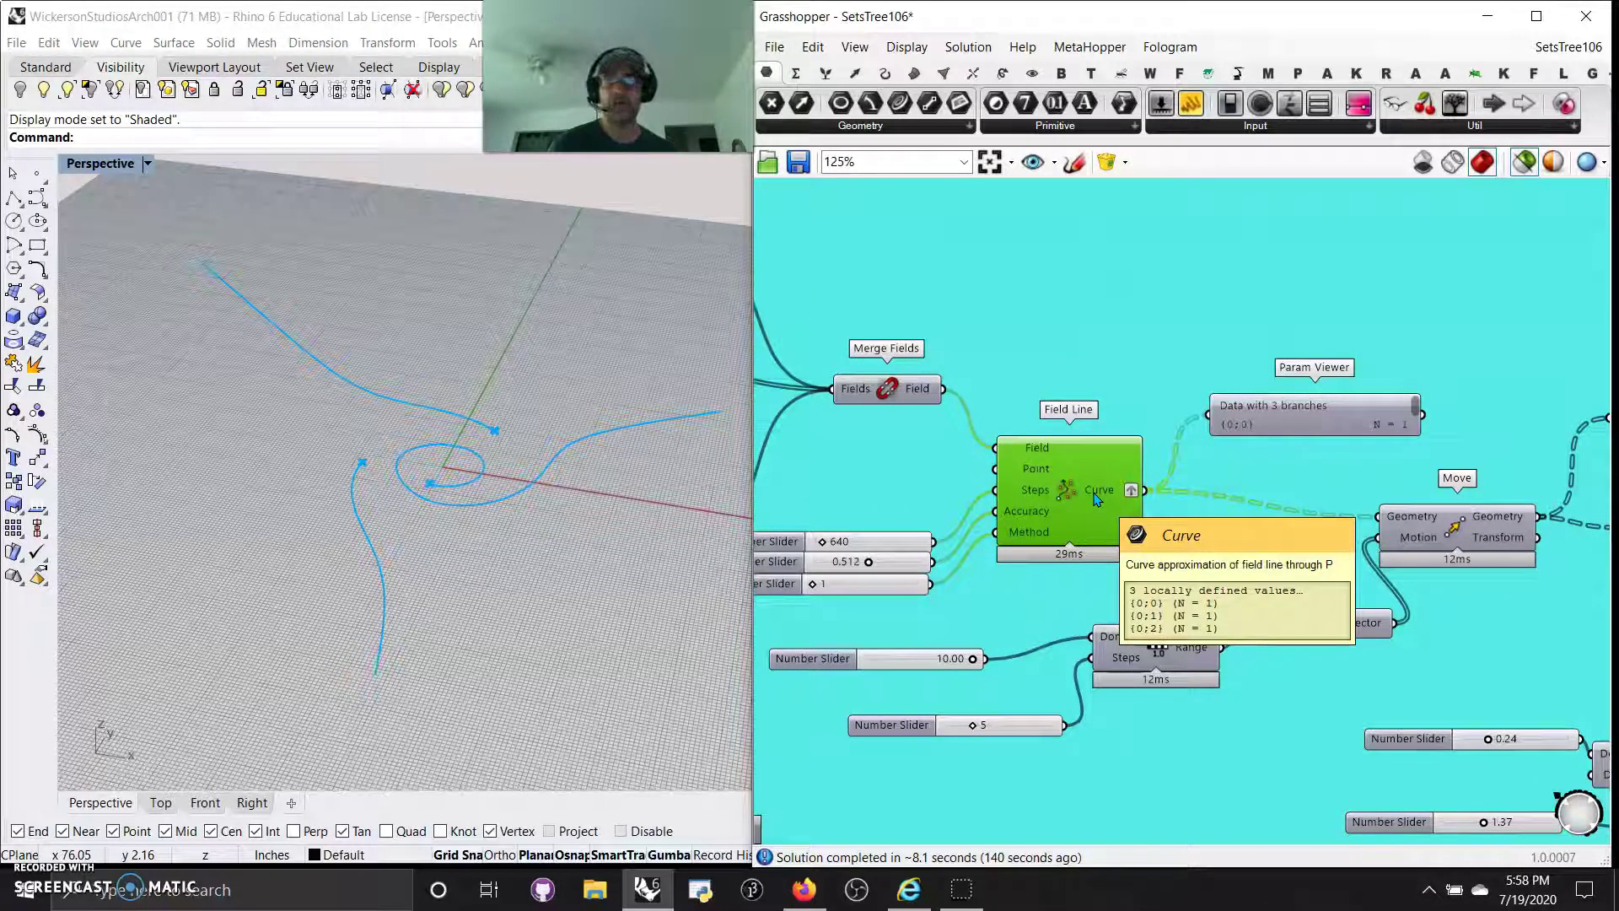
left_click(1255, 460)
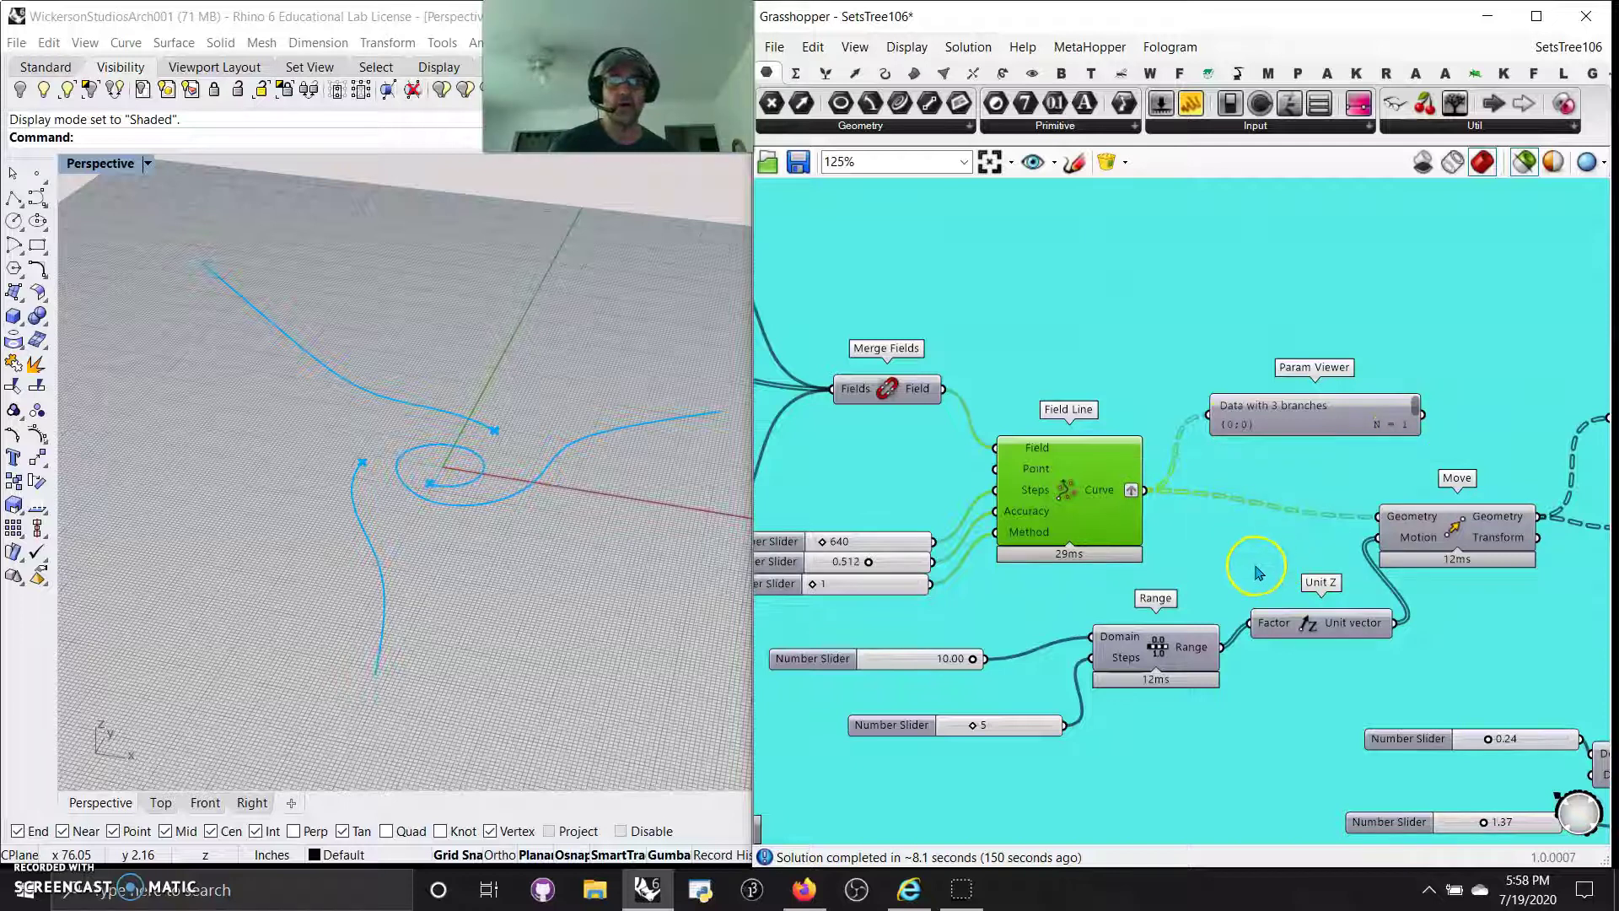
left_click(1320, 435)
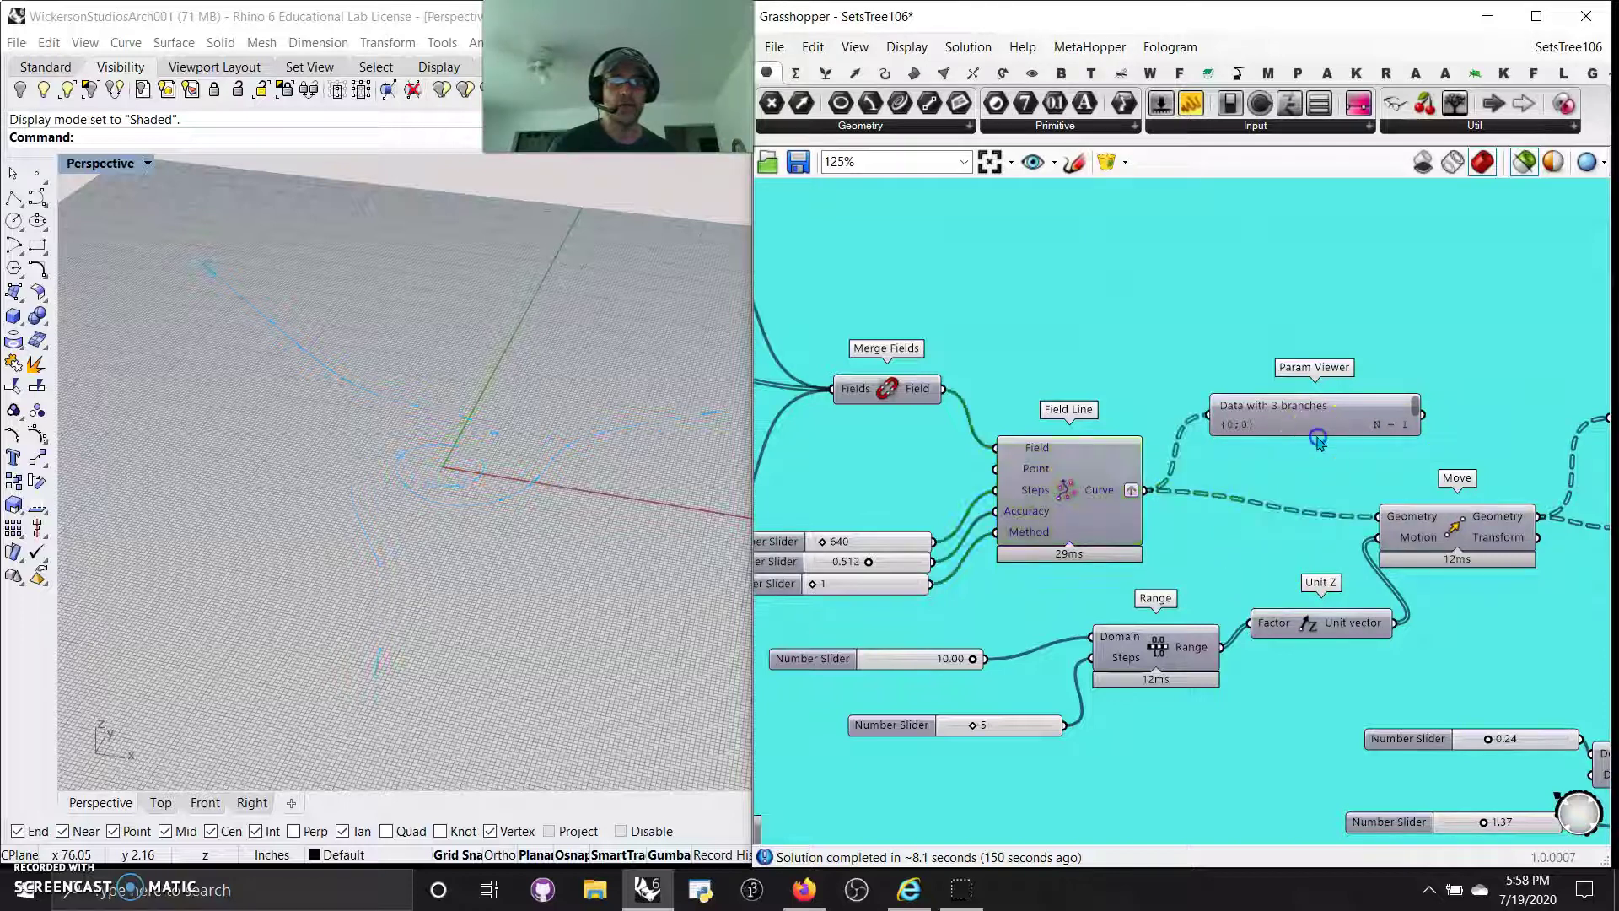
double_click(1316, 430)
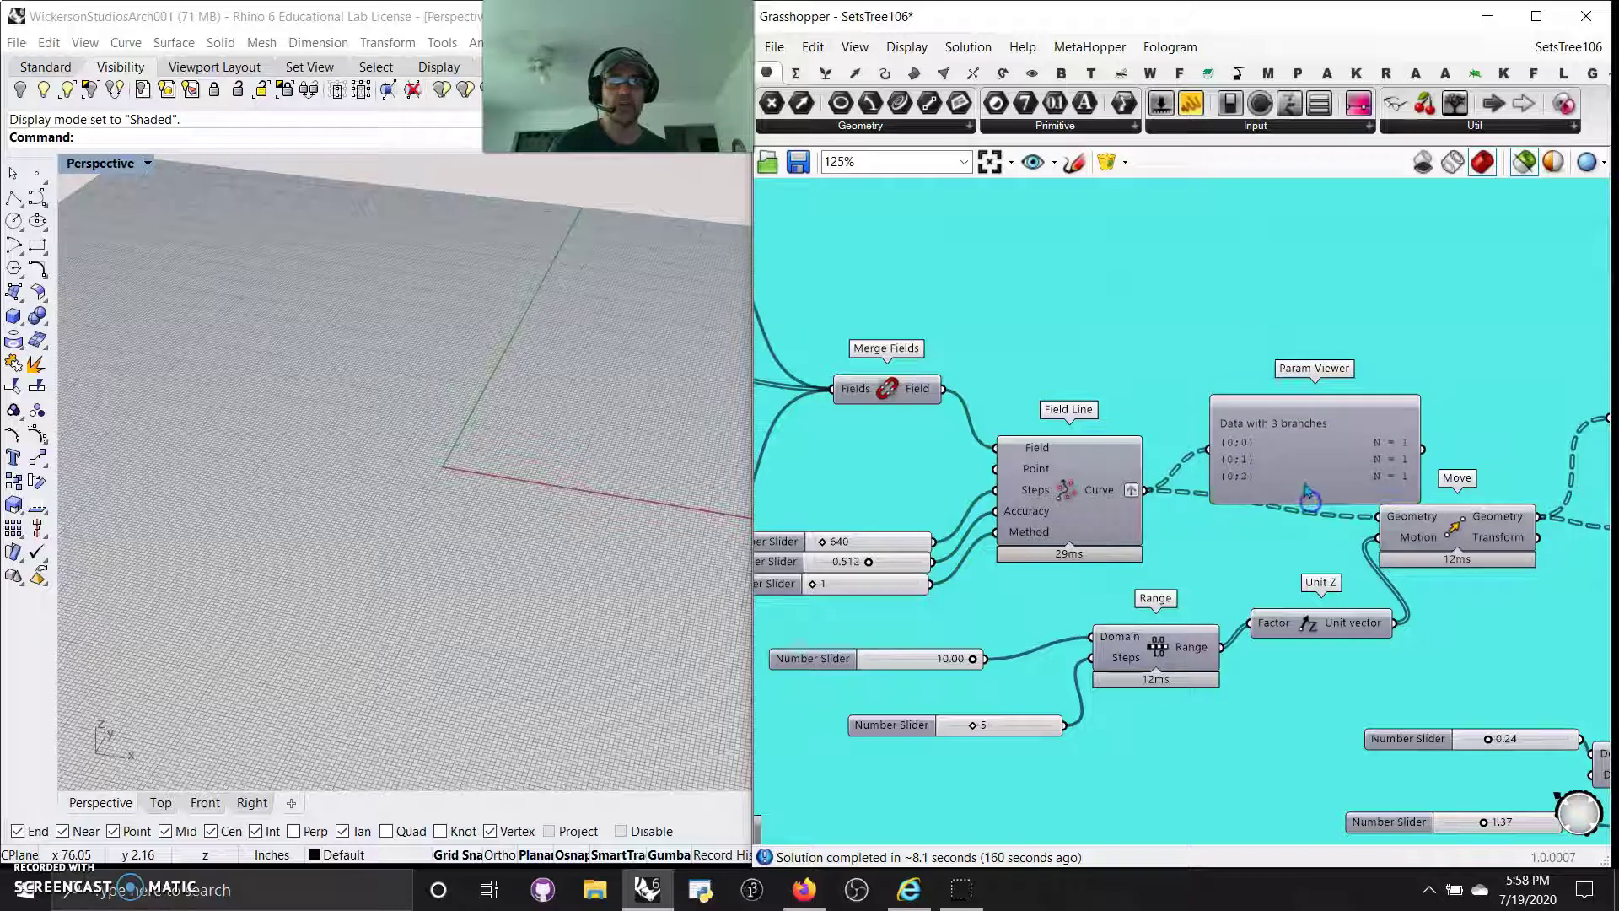
left_click_drag(1316, 466, 1306, 384)
Highlight the Field Line component and list the available Field components, dismissing the Java update notification.
left_click(1098, 497)
right_click_drag(946, 557, 1240, 557)
right_click_drag(936, 401, 896, 413)
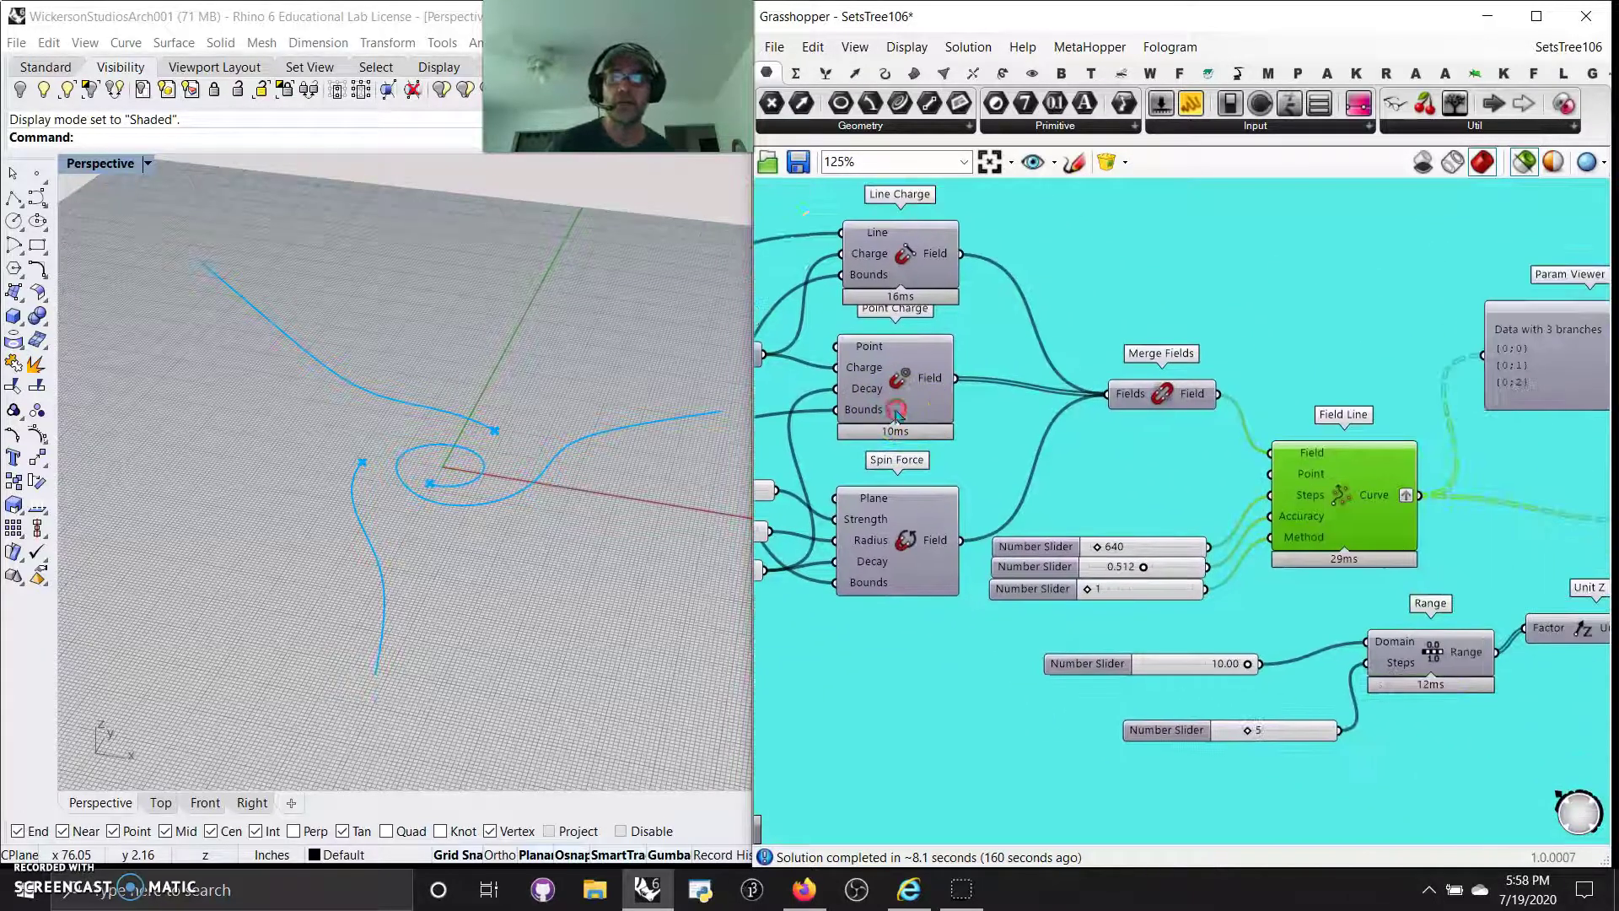
left_click(826, 74)
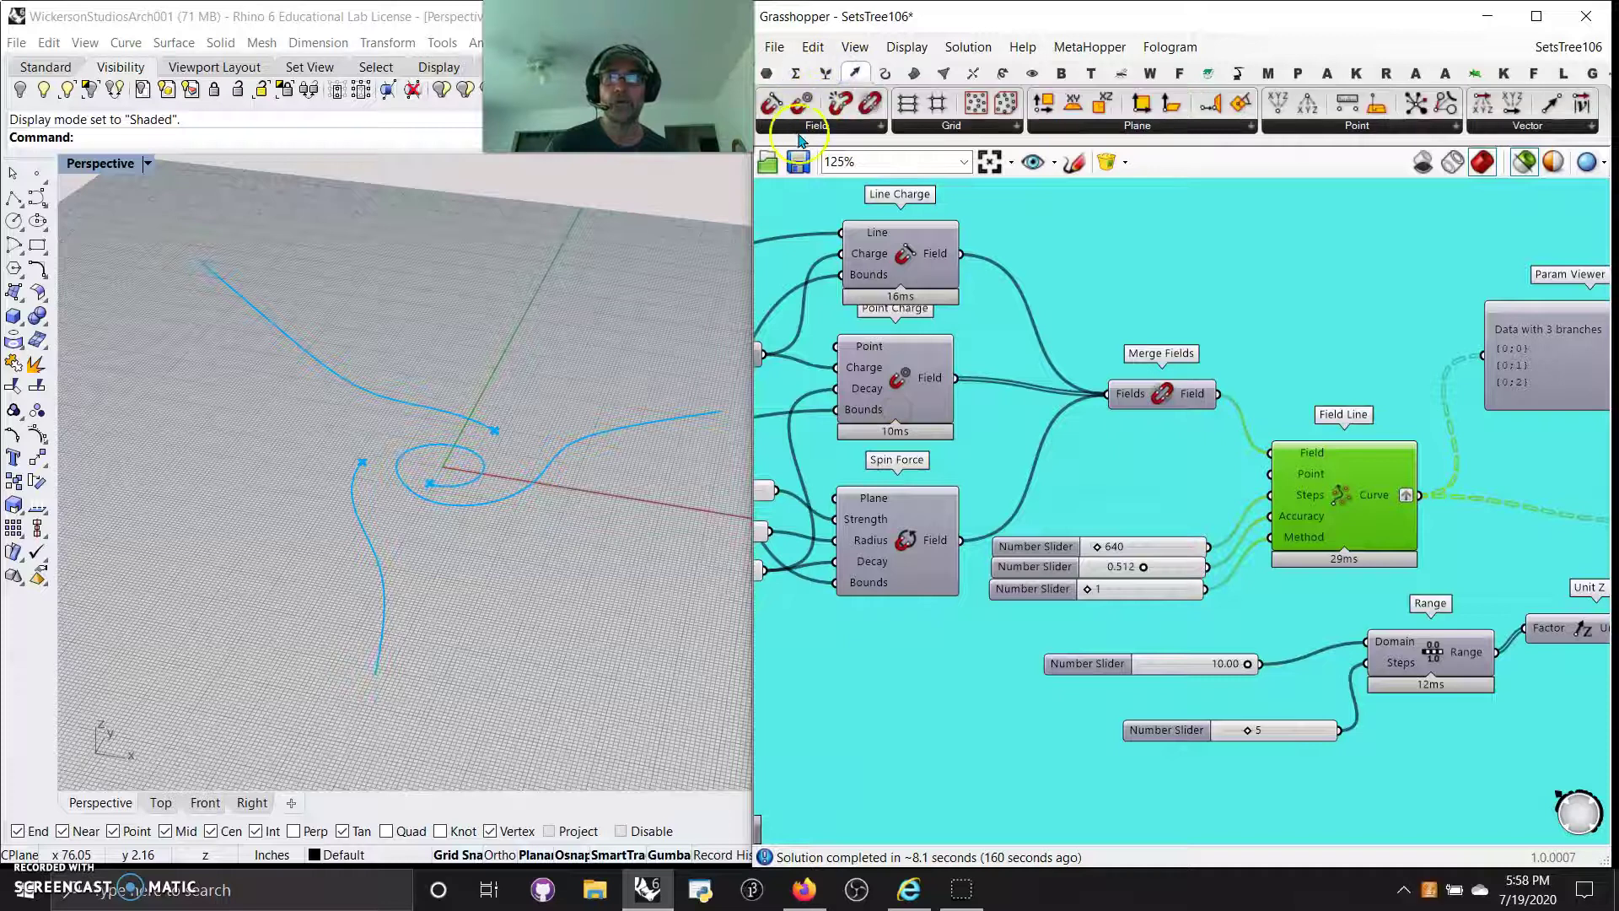
left_click(816, 125)
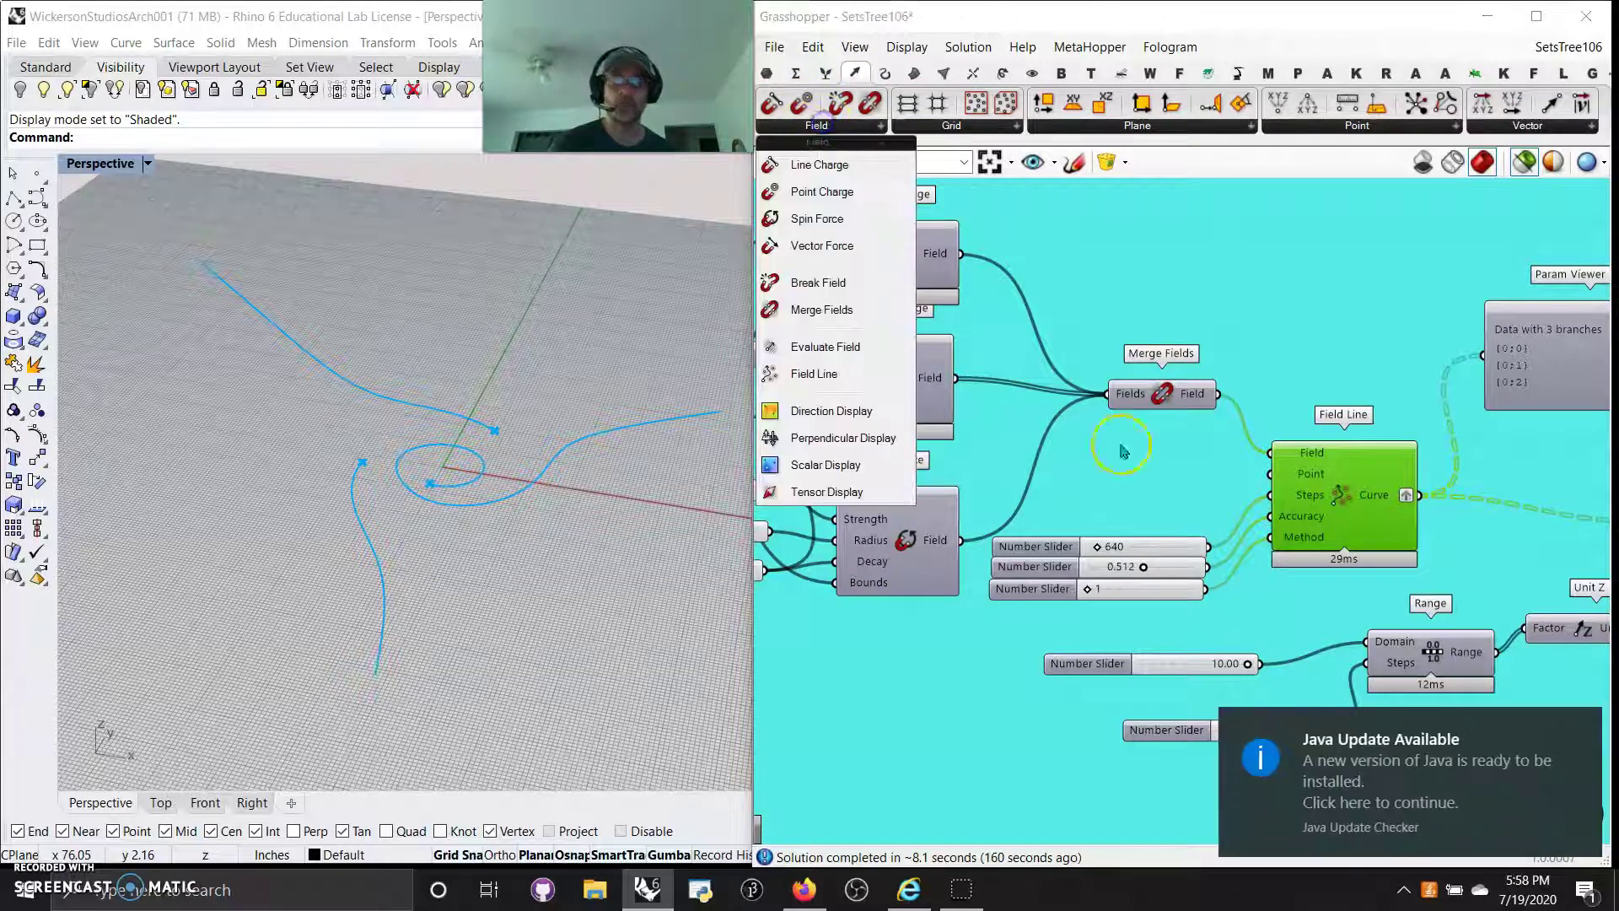
left_click(1581, 725)
Highlight the Move component and view its stacked copies of the field lines from a lower angle in the Perspective viewport.
right_click_drag(1375, 651, 1071, 546)
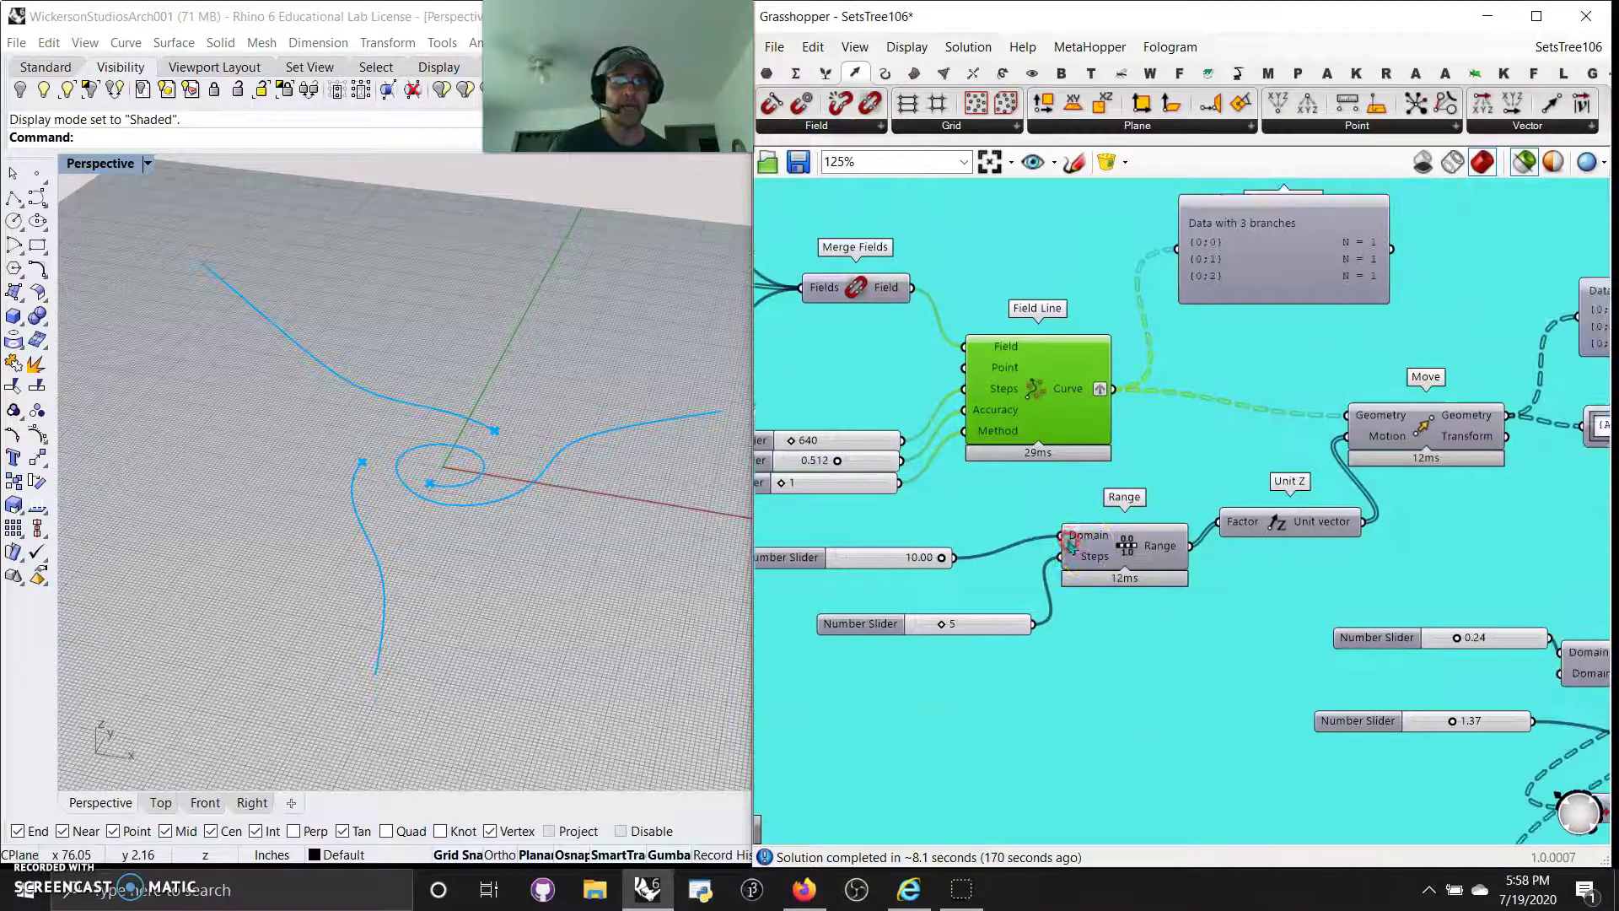
left_click(1431, 451)
right_click_drag(641, 506, 552, 459)
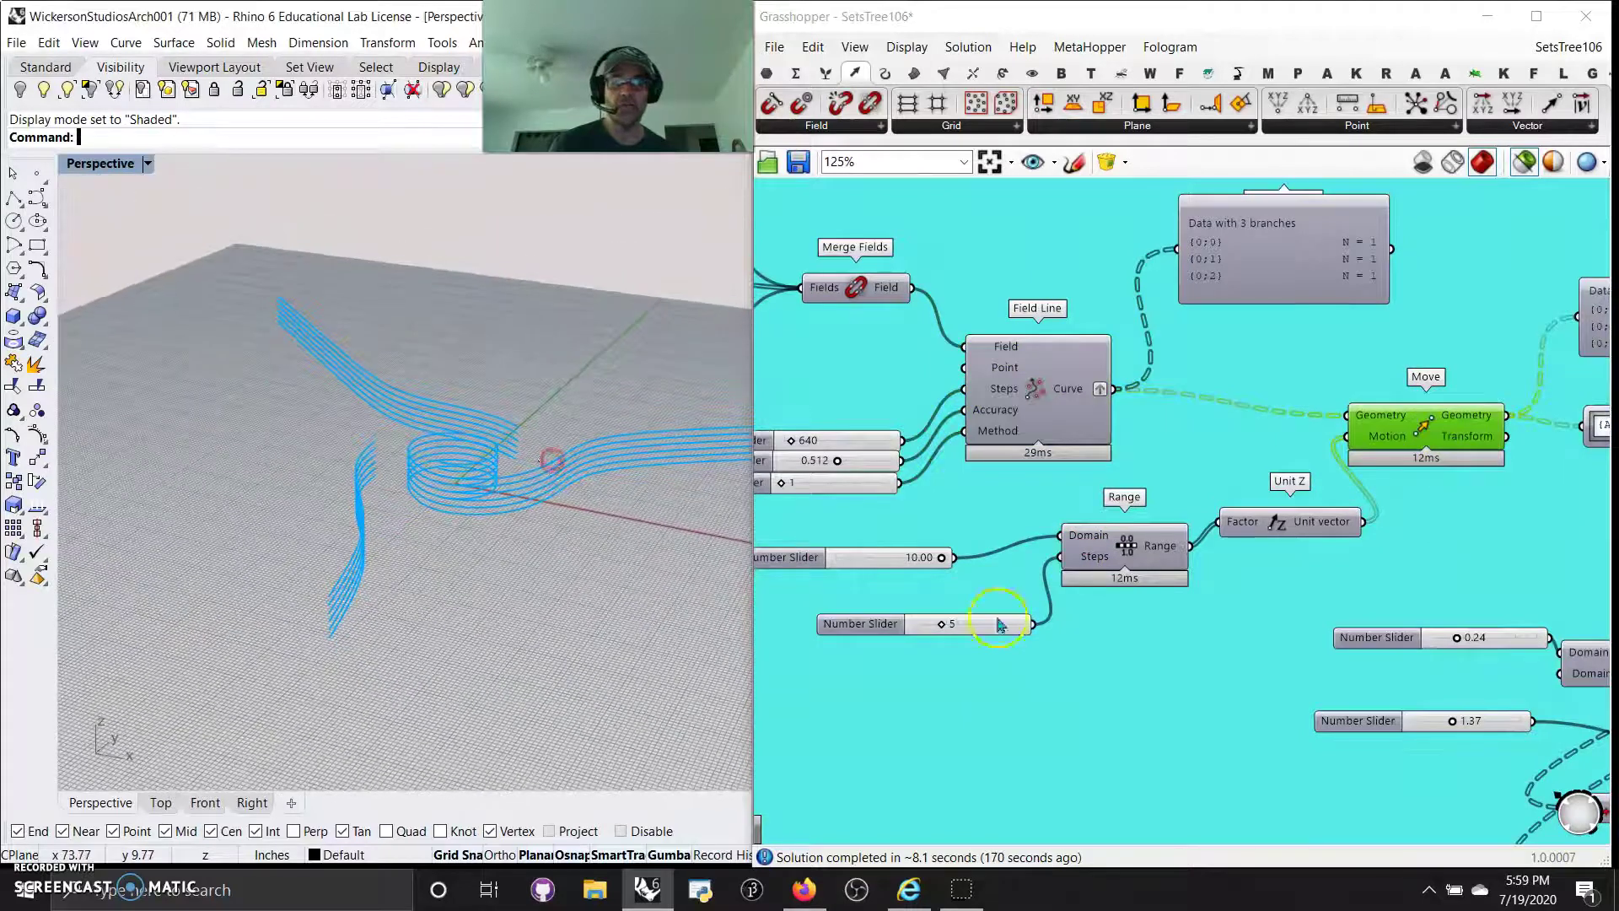
Review the rounding and numeric domain settings of the slider feeding the Range Steps input, leaving them as they are.
mouse_move(965, 628)
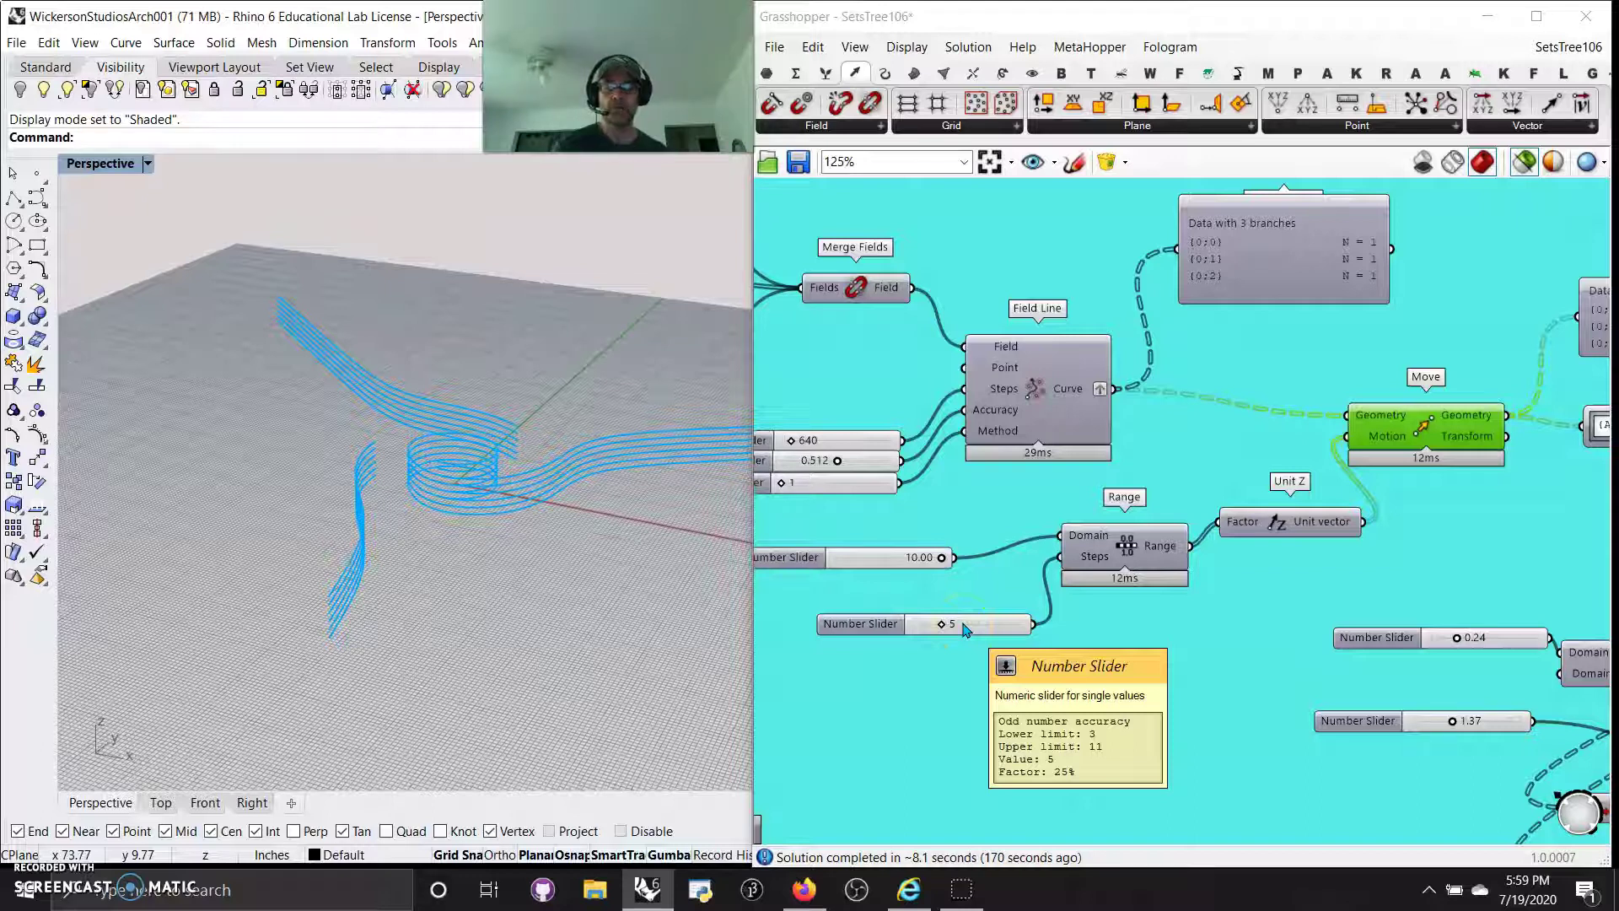
right_click(966, 628)
left_click(1043, 723)
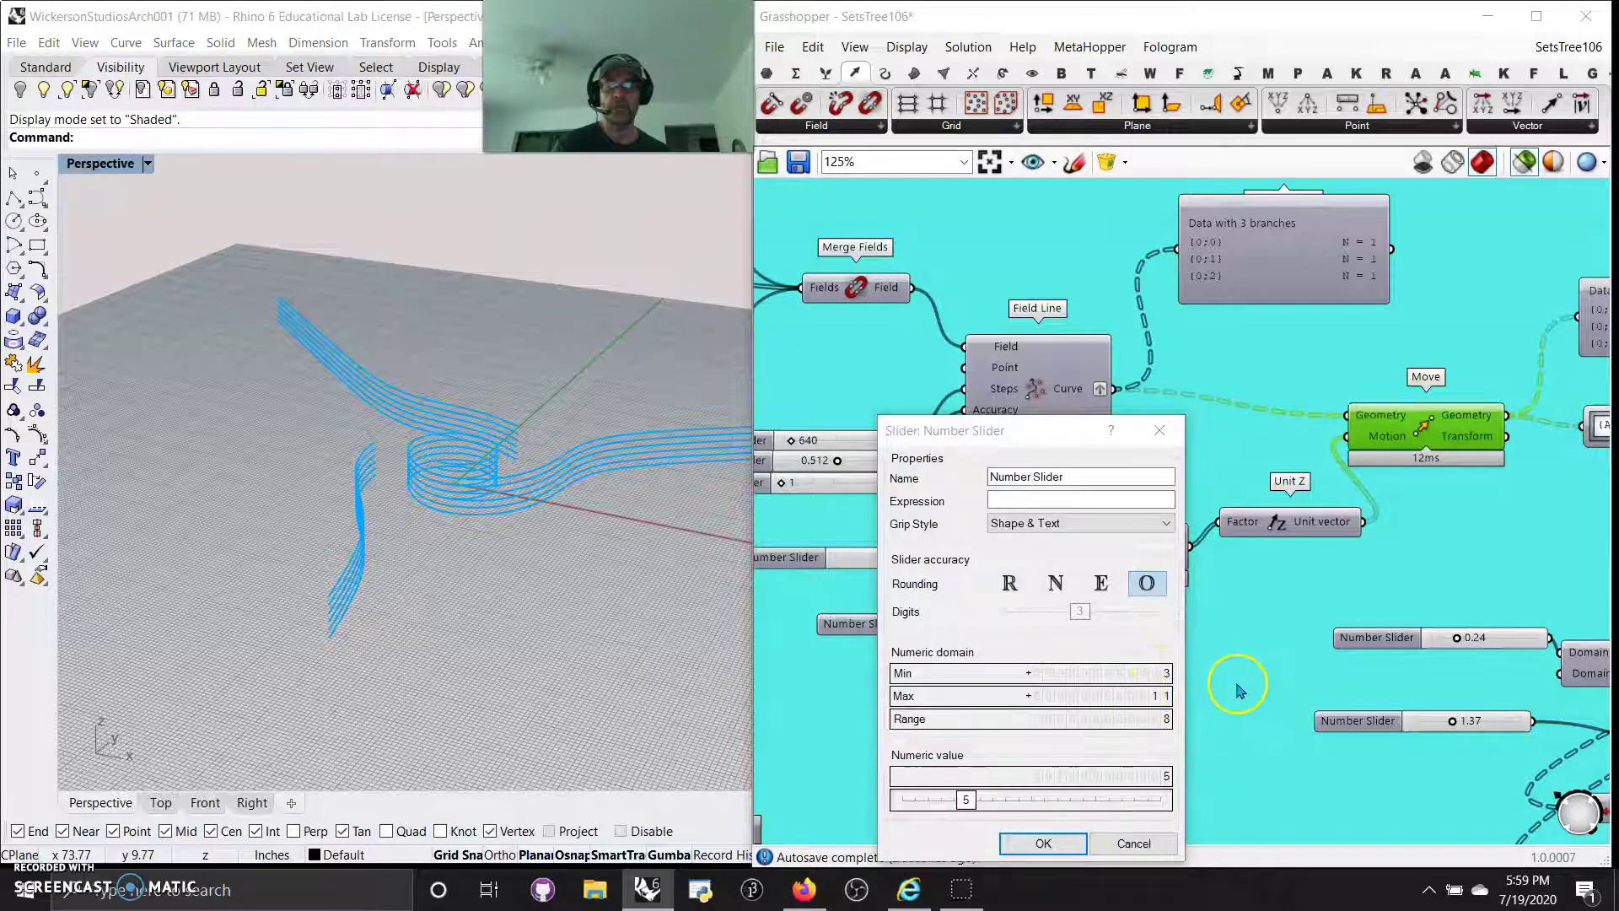
left_click(1133, 843)
Set the maximum of the number slider feeding the Range Domain input to 30.00.
right_click_drag(1057, 669, 1146, 696)
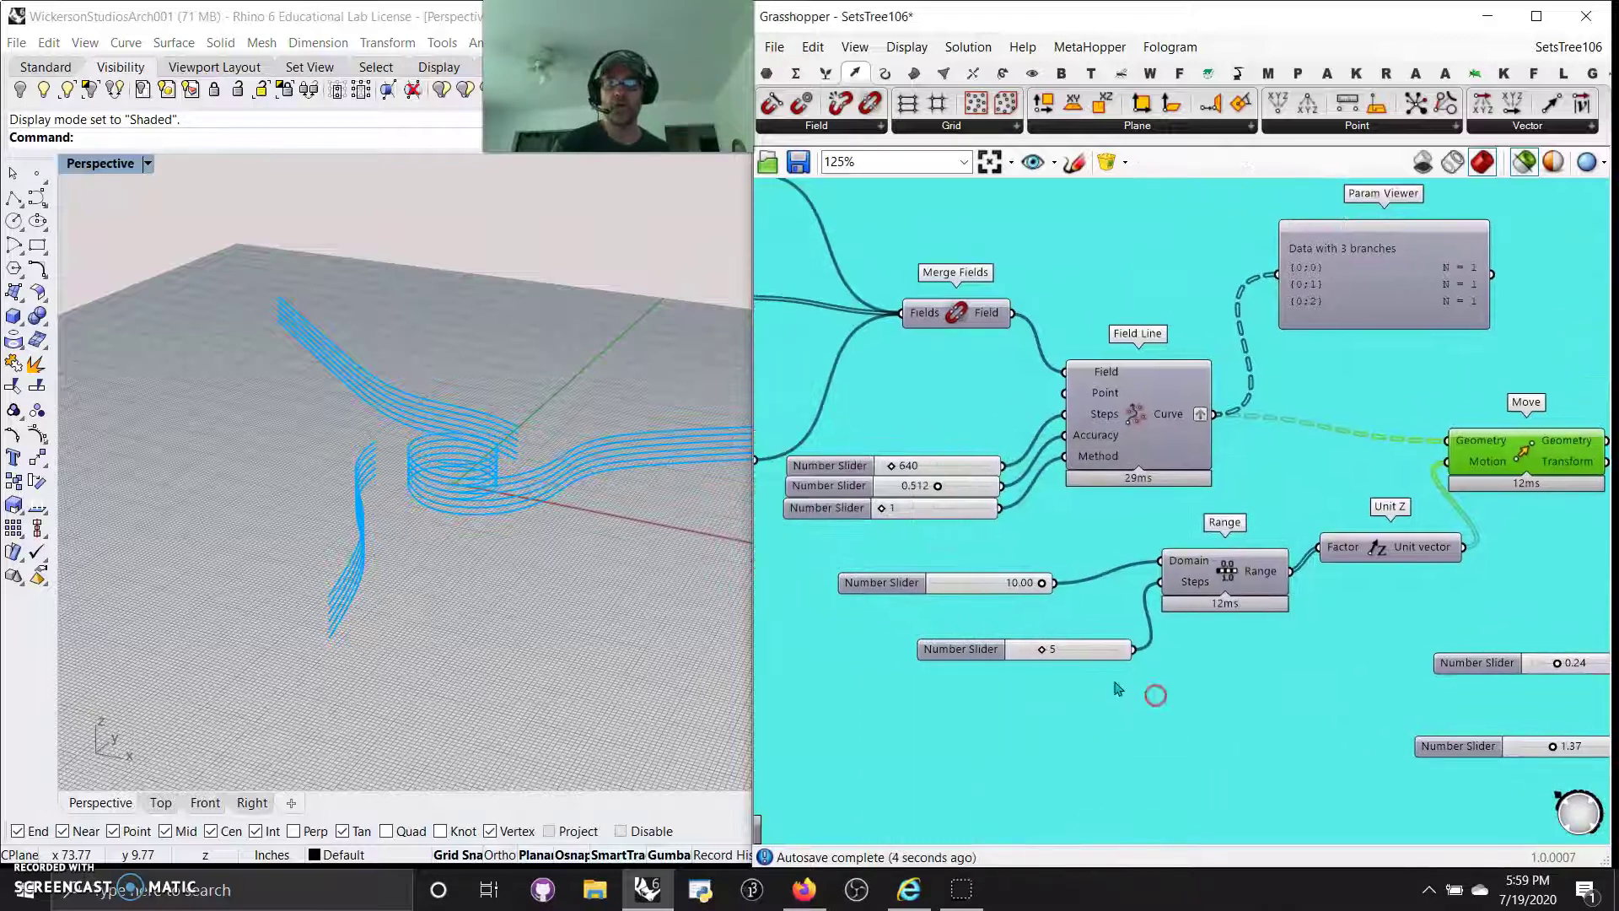
scroll(1138, 678, "down", 3)
scroll(1003, 624, "up", 4)
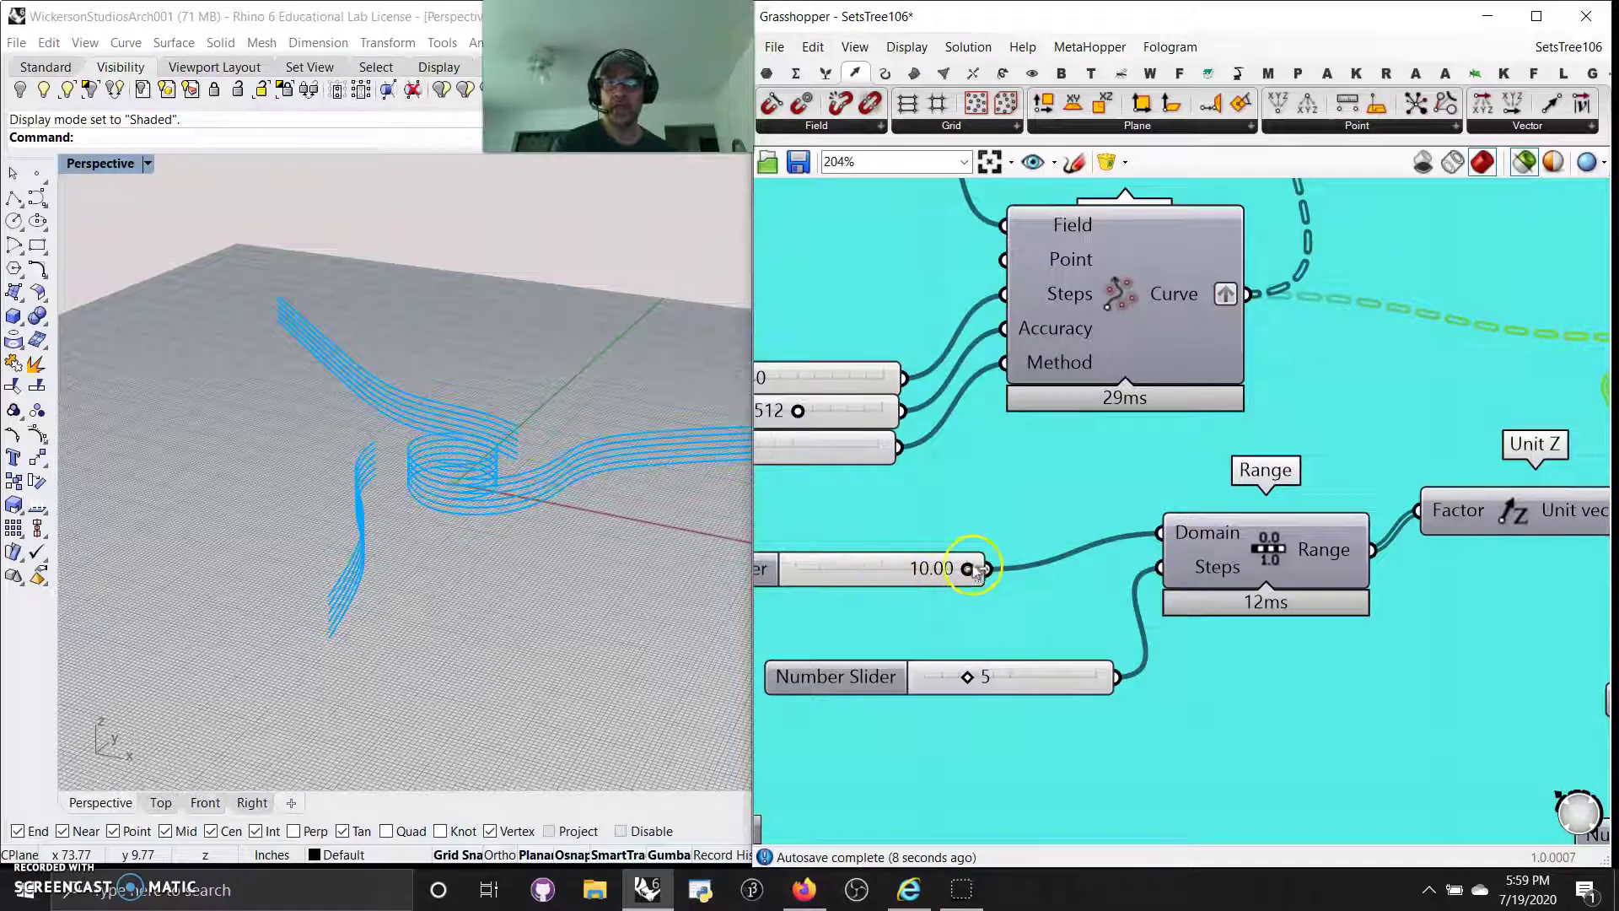
right_click(868, 579)
left_click(1038, 658)
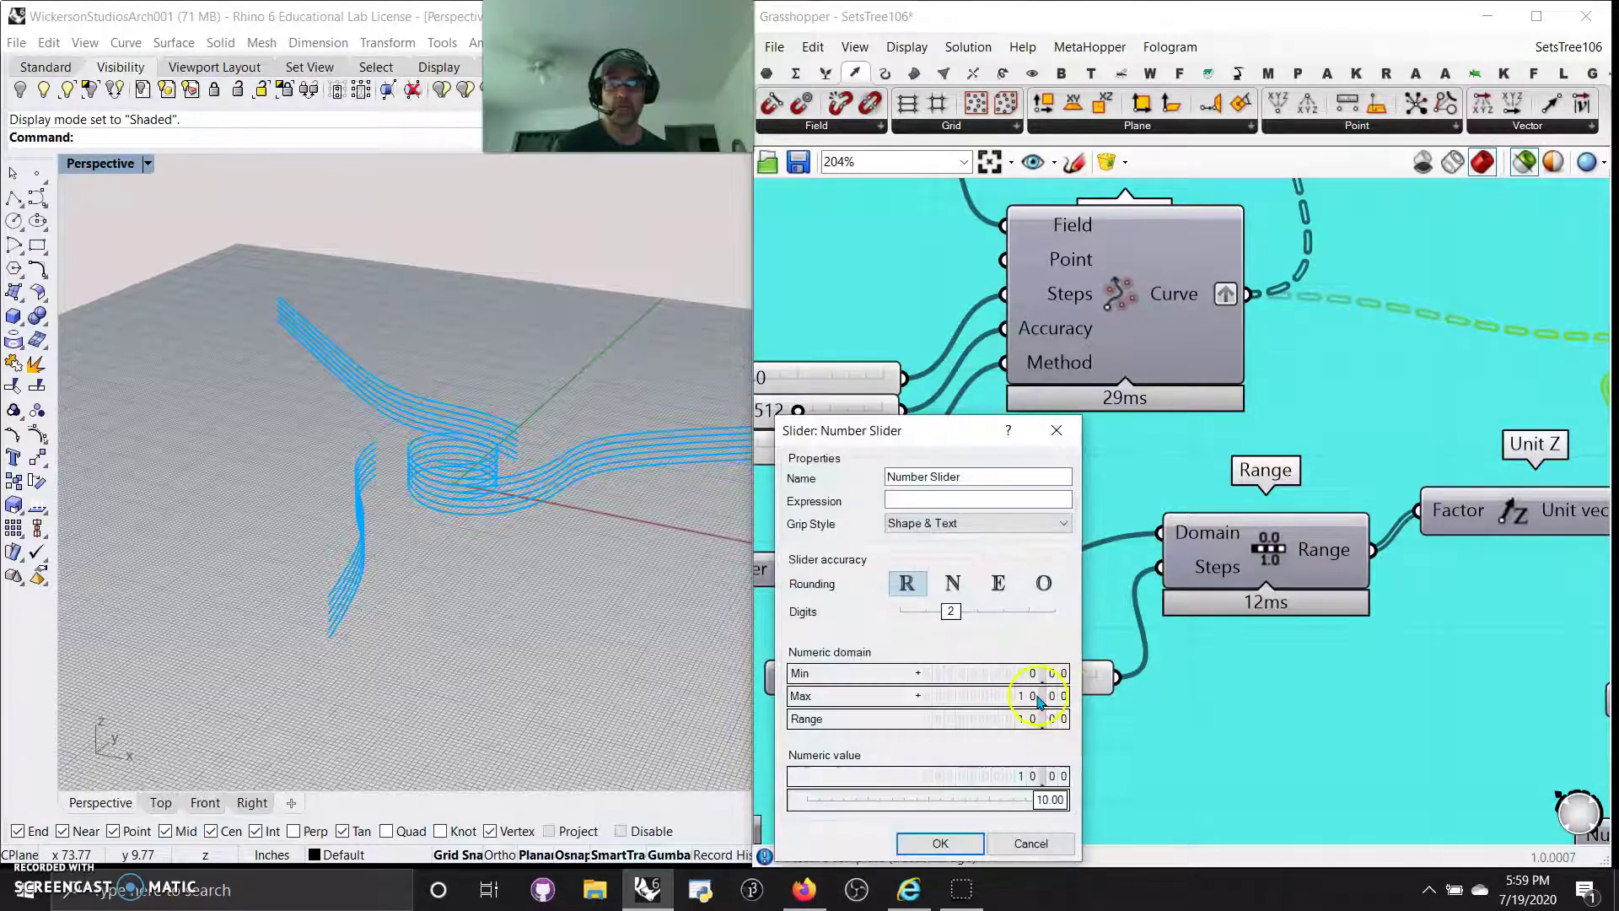
left_click_drag(1039, 701, 1022, 669)
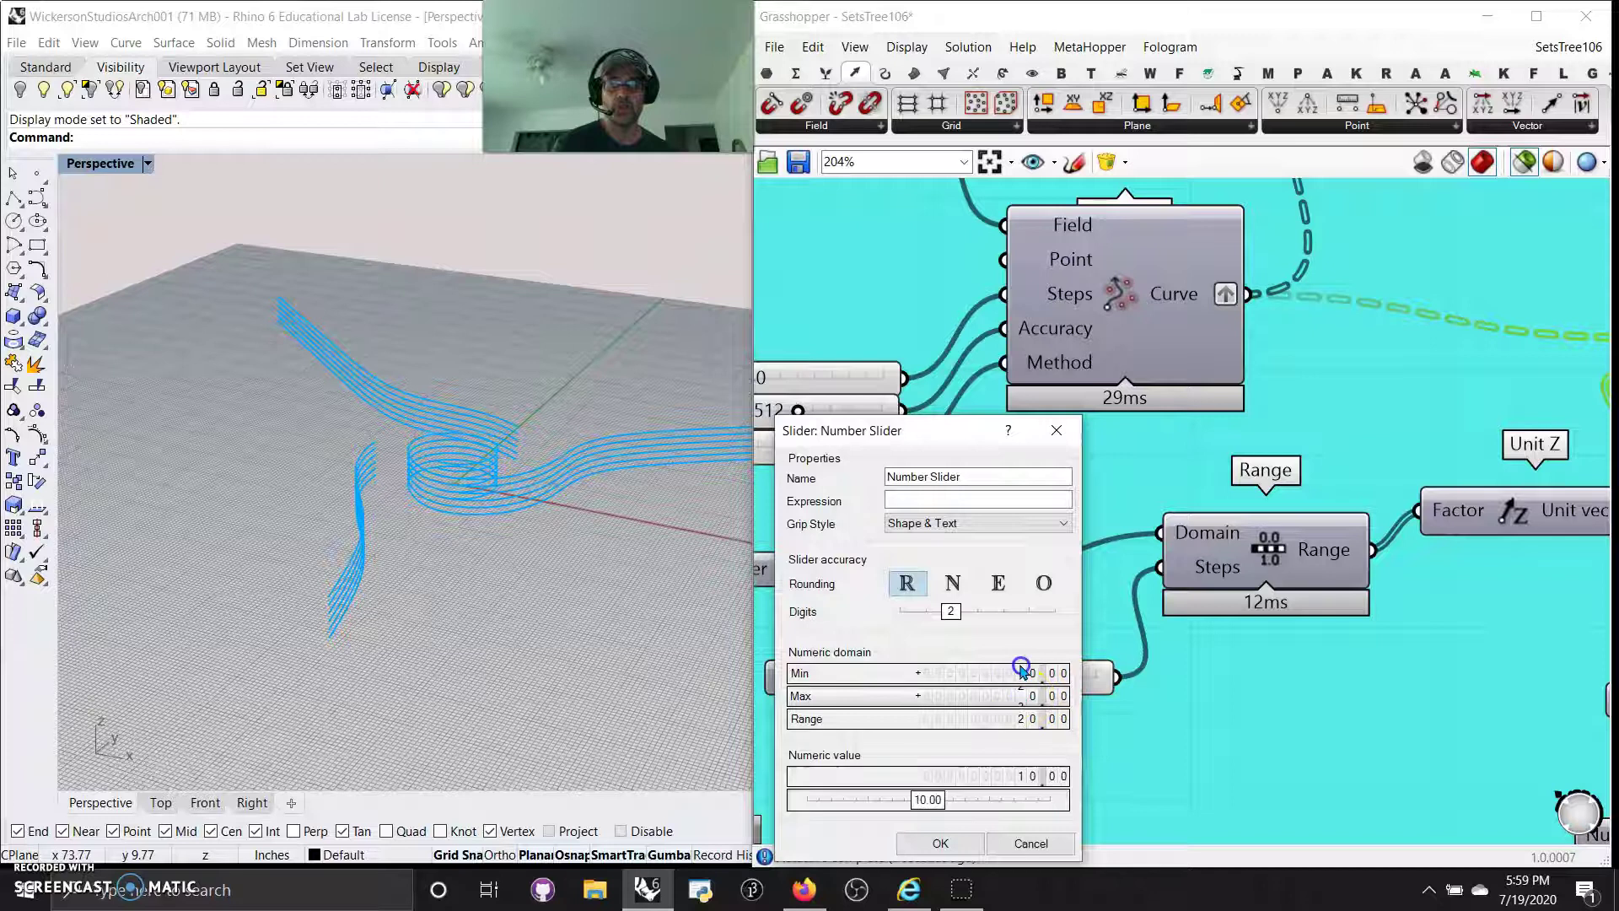
left_click(969, 845)
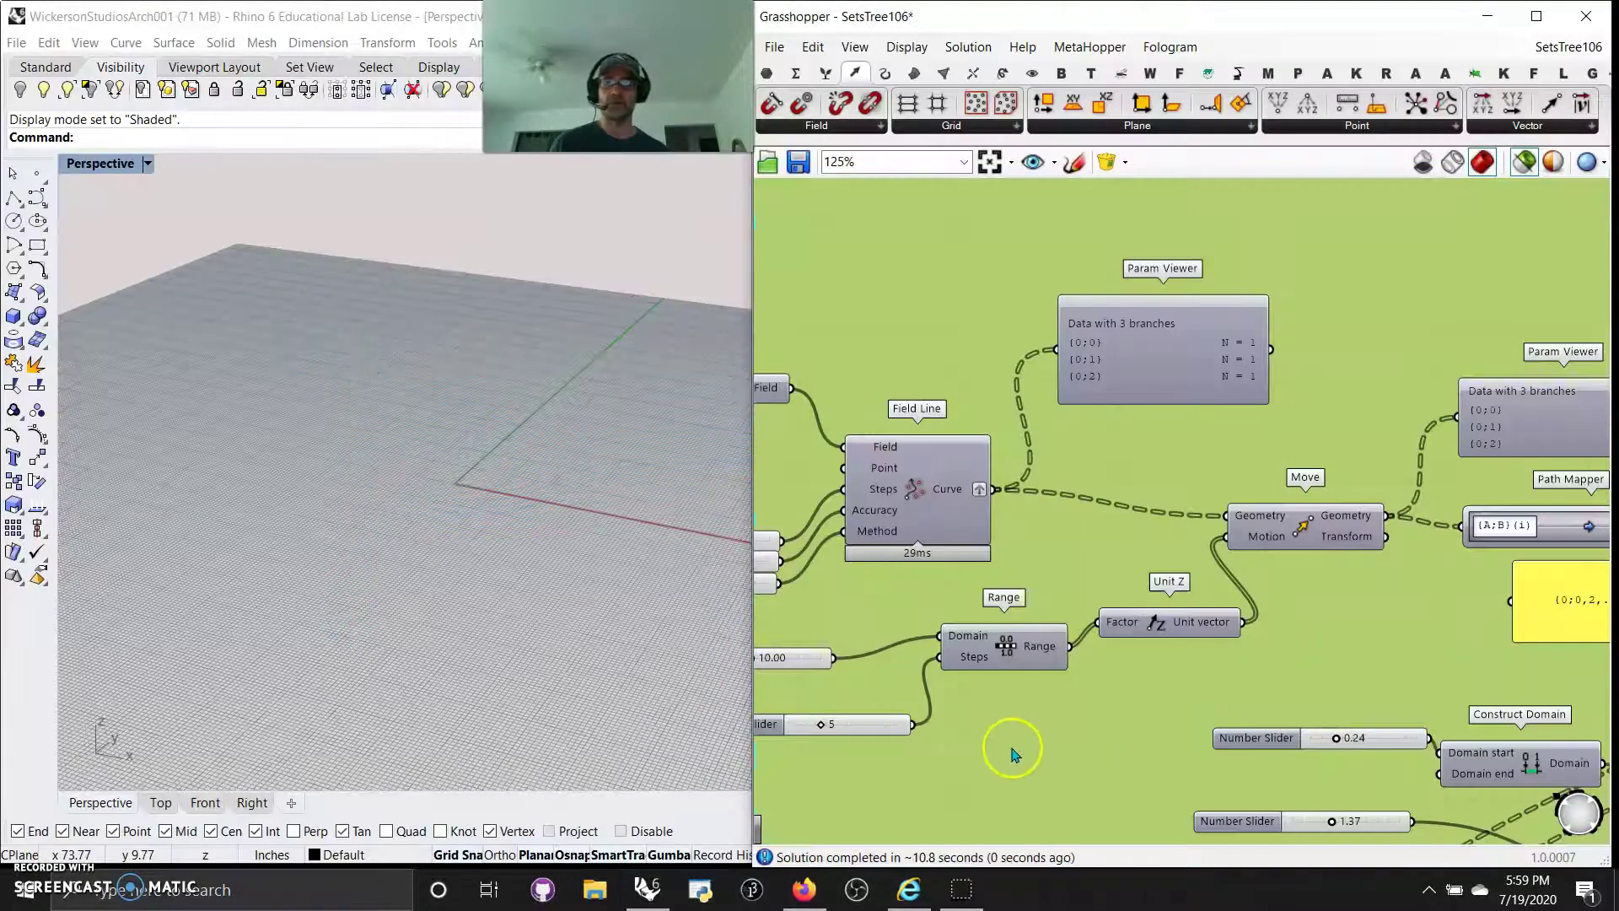
Highlight the Field Line and Move components in turn to compare the original curves with the vertically moved copies.
right_click_drag(1017, 750, 1203, 707)
left_click(1125, 444)
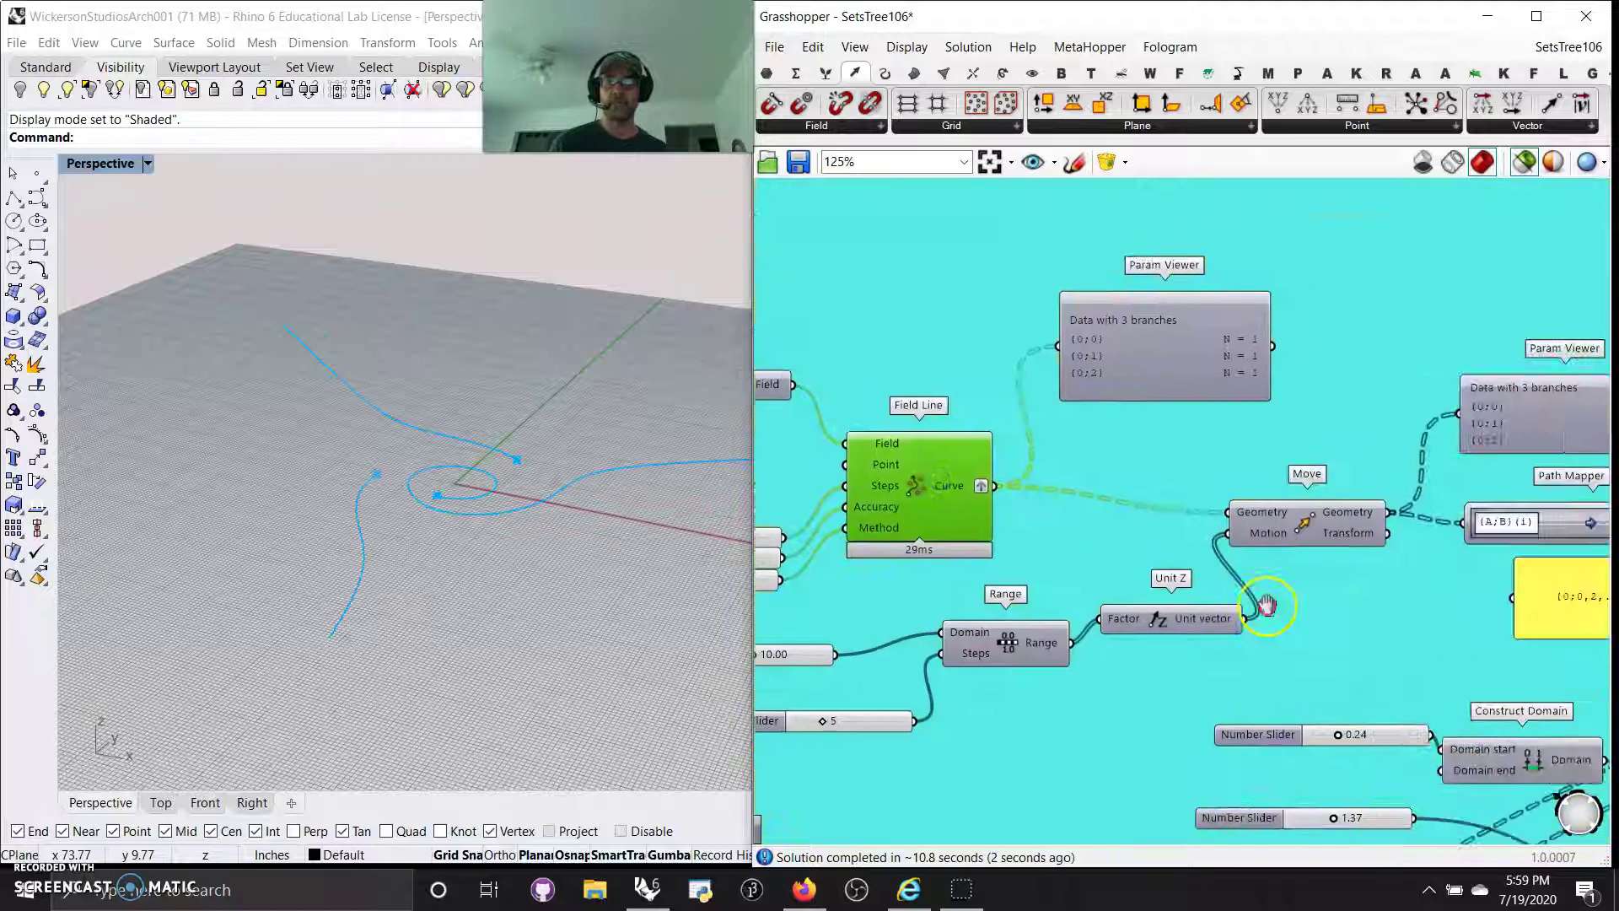
right_click_drag(1267, 606, 1149, 607)
left_click(1243, 533)
Move the Param Viewer fed by the Move geometry above the Path Mapper and make it taller.
right_click_drag(1291, 661, 978, 618)
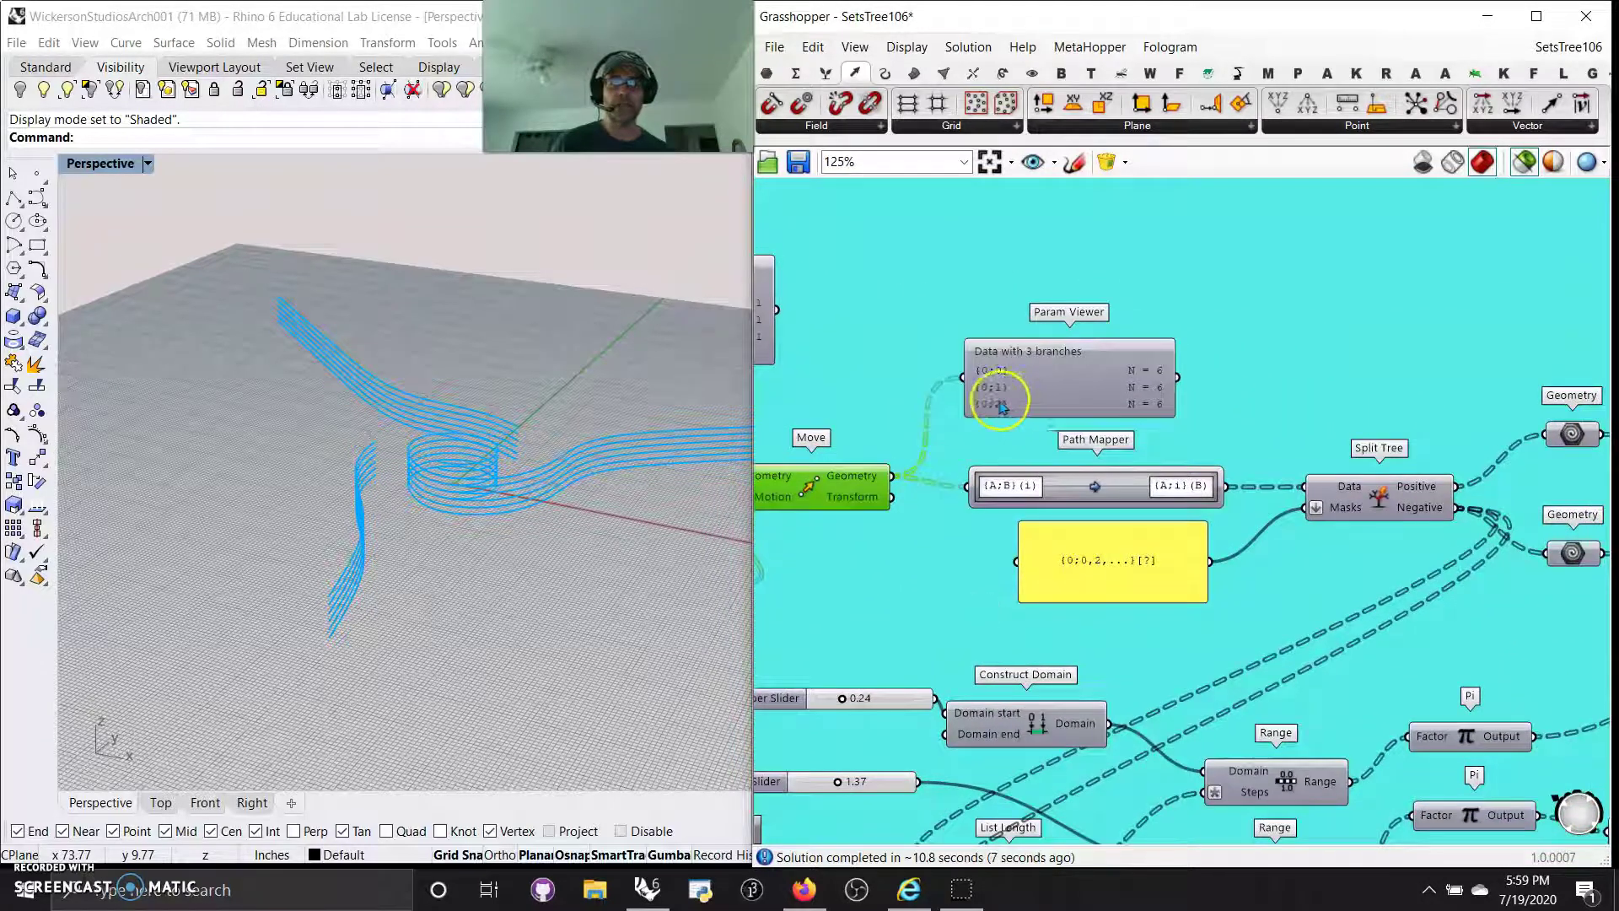
left_click_drag(1067, 360, 1088, 230)
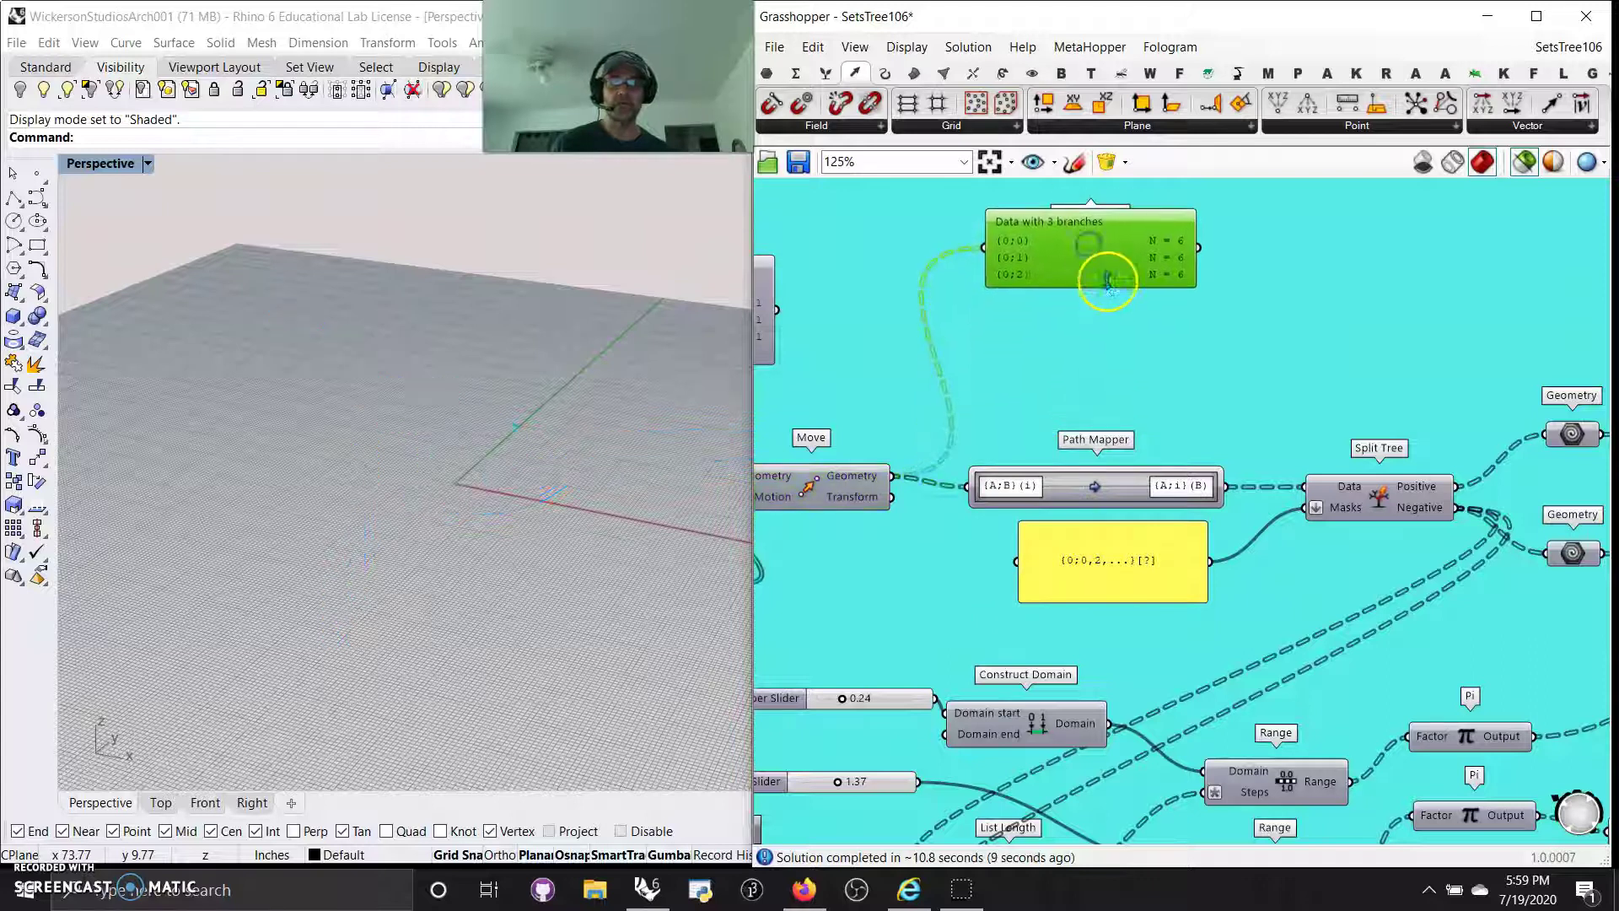
left_click_drag(1109, 285, 1099, 375)
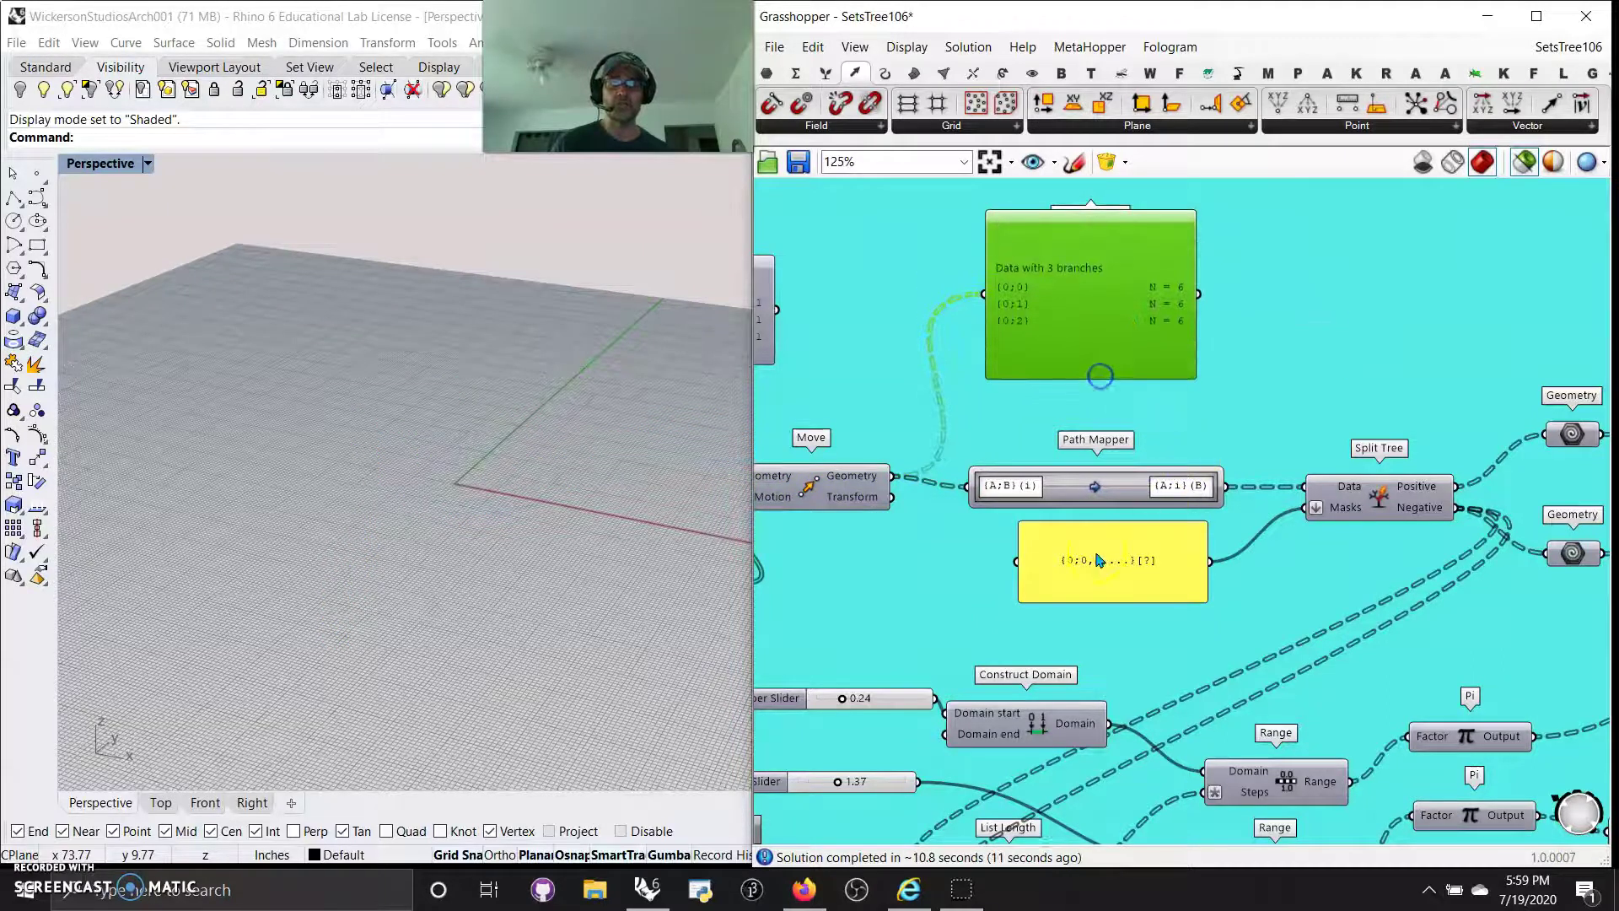
Inspect the Path Mapper and its mask panel, and highlight the Split Tree component to view its curves.
right_click_drag(921, 616, 961, 554)
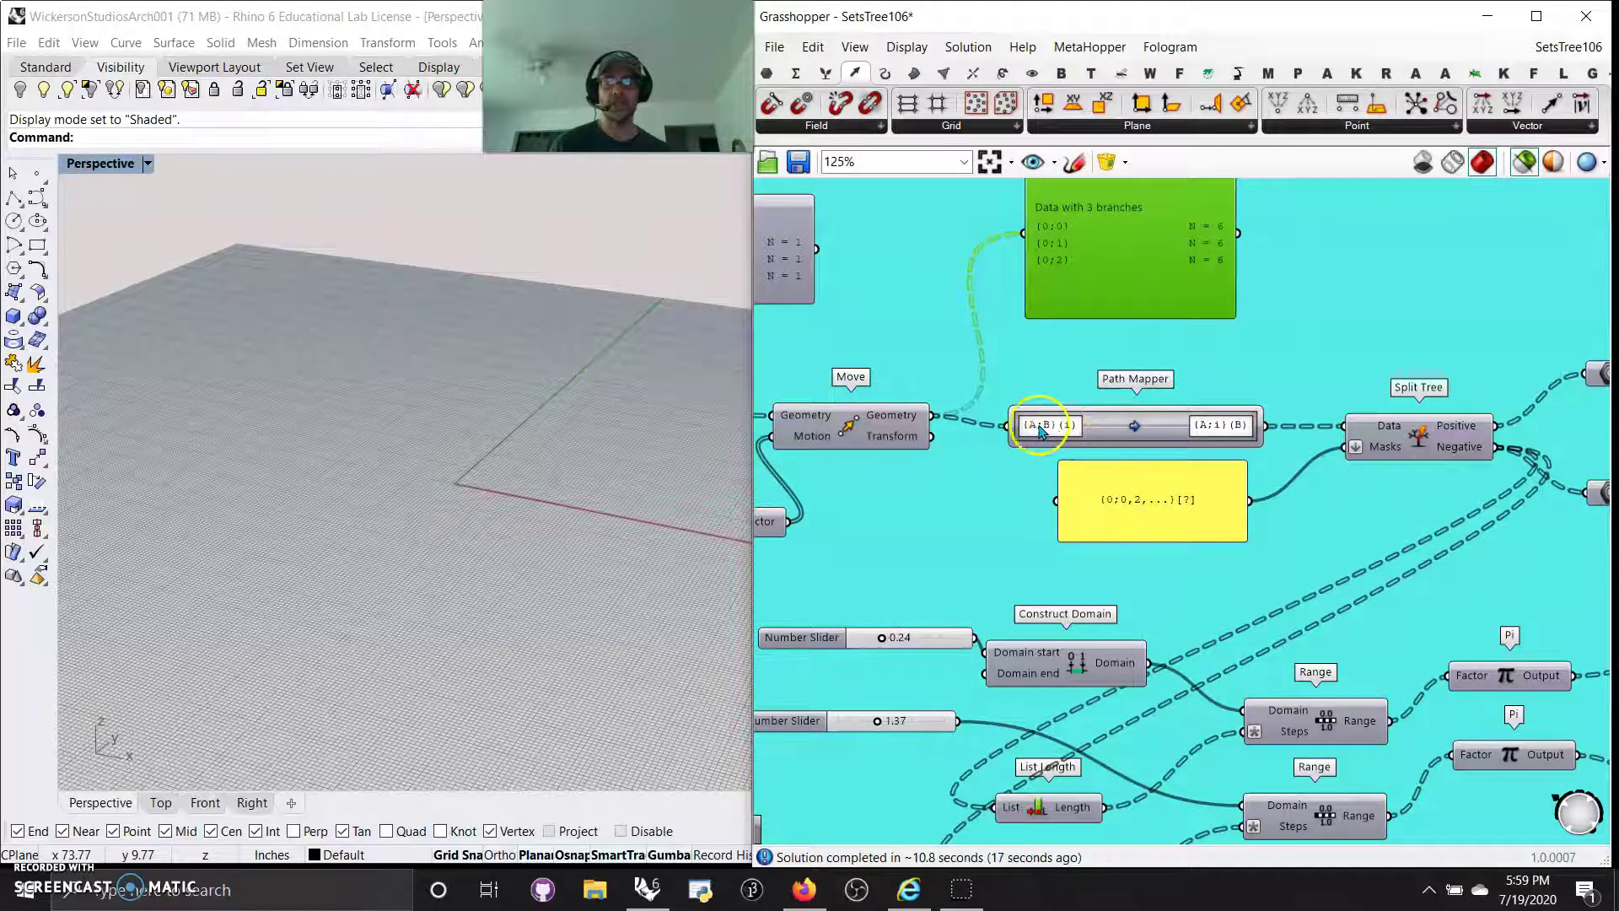
right_click_drag(1340, 561, 1243, 523)
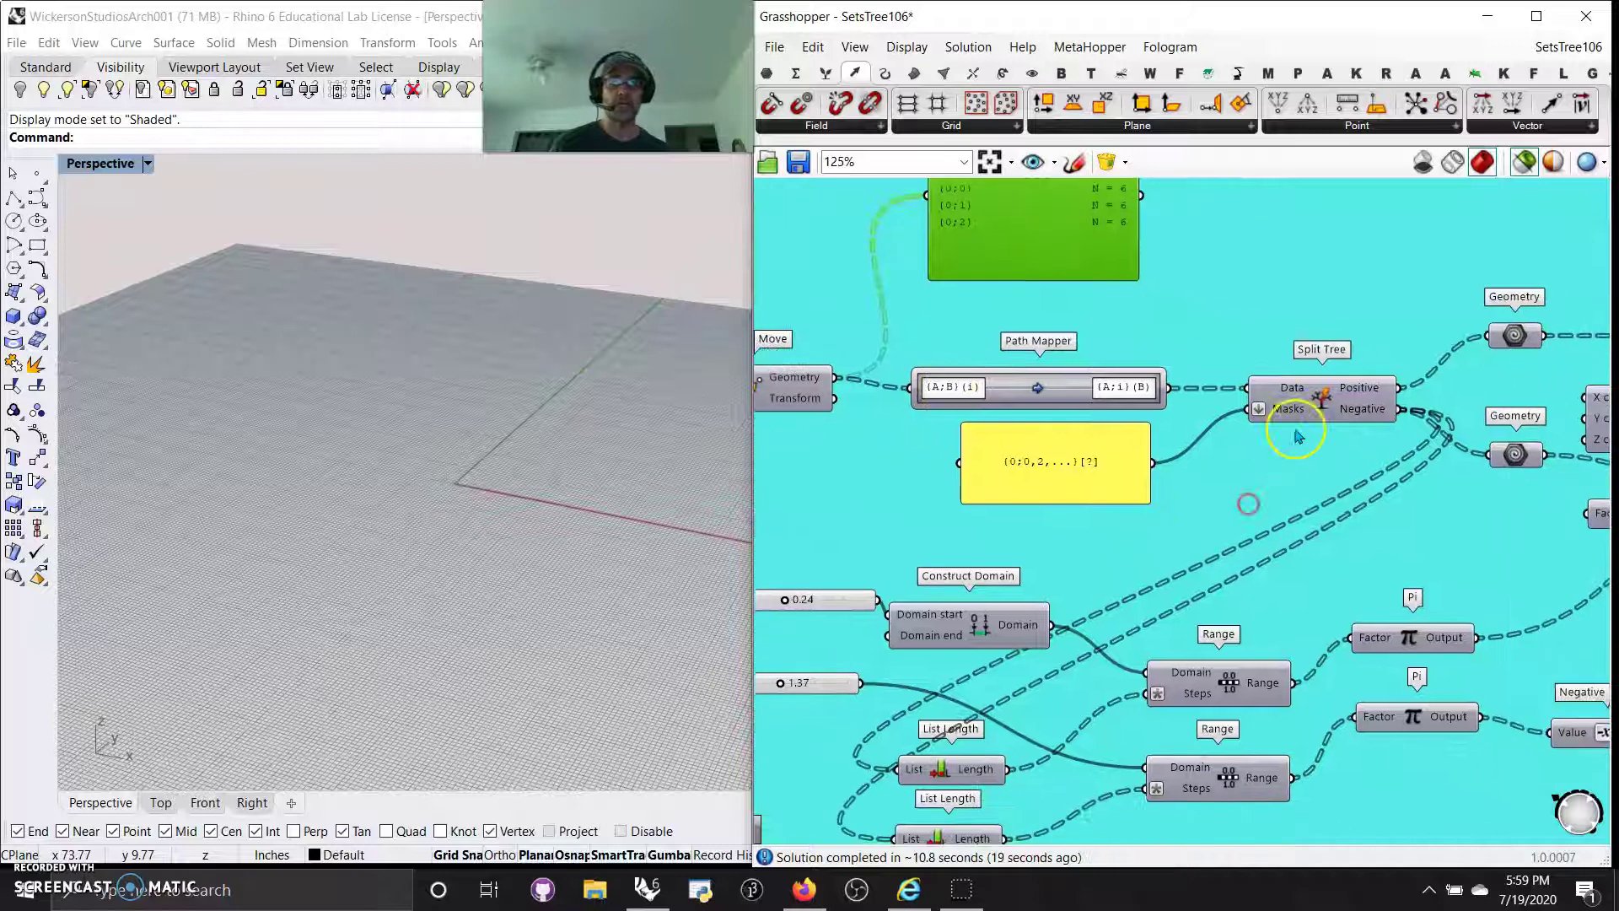
left_click(1315, 403)
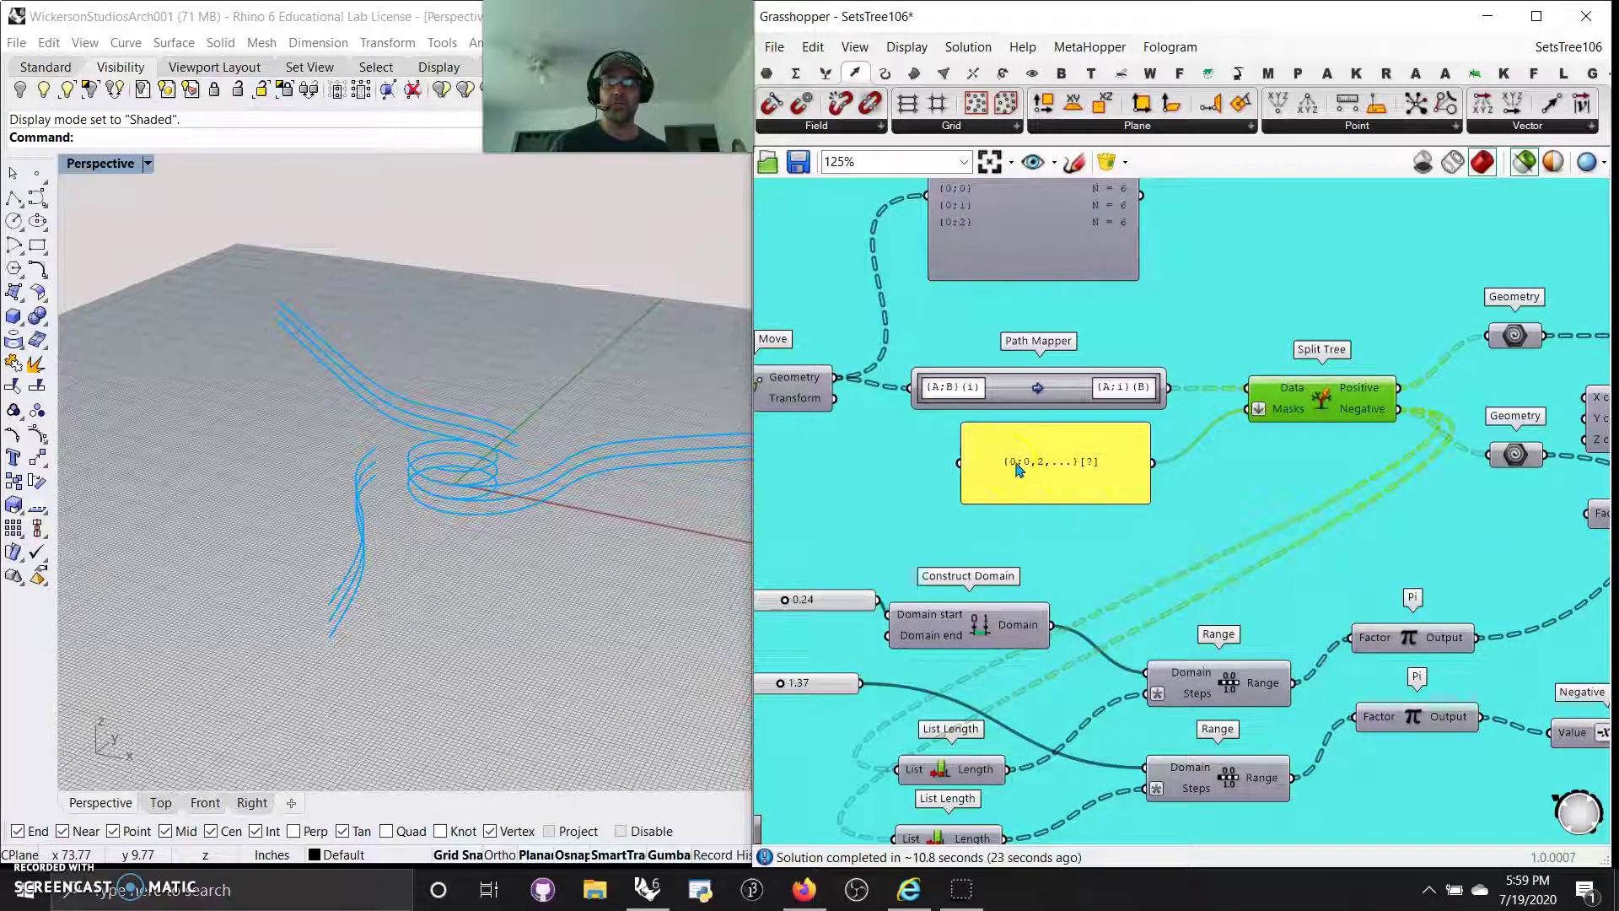
scroll(1009, 469, "up", 2)
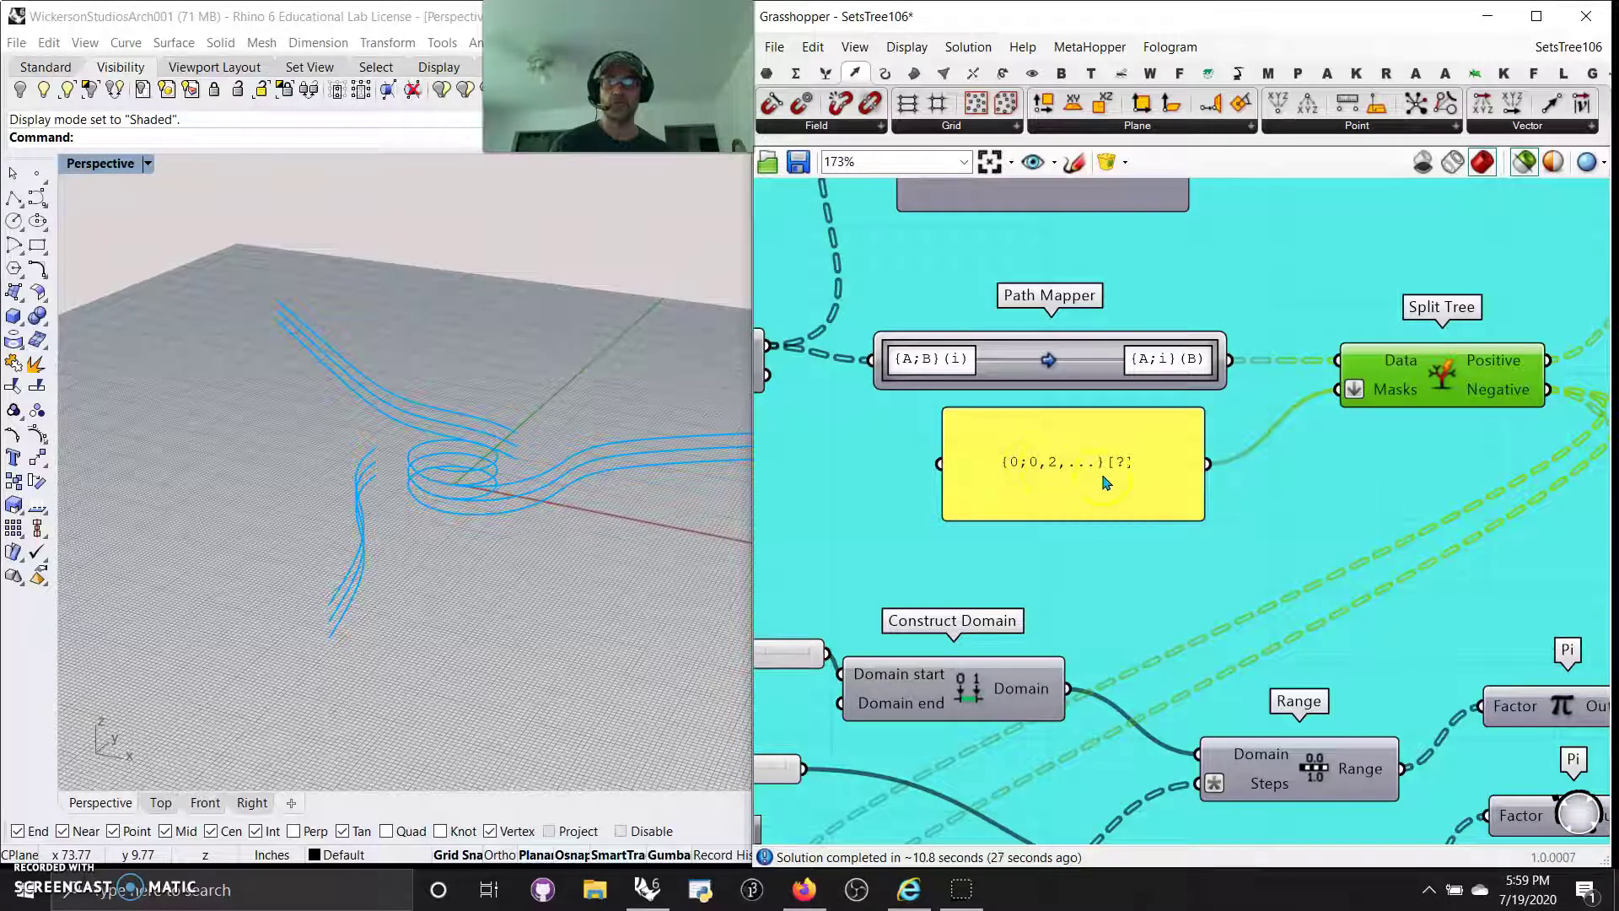
right_click_drag(1333, 476, 1114, 526)
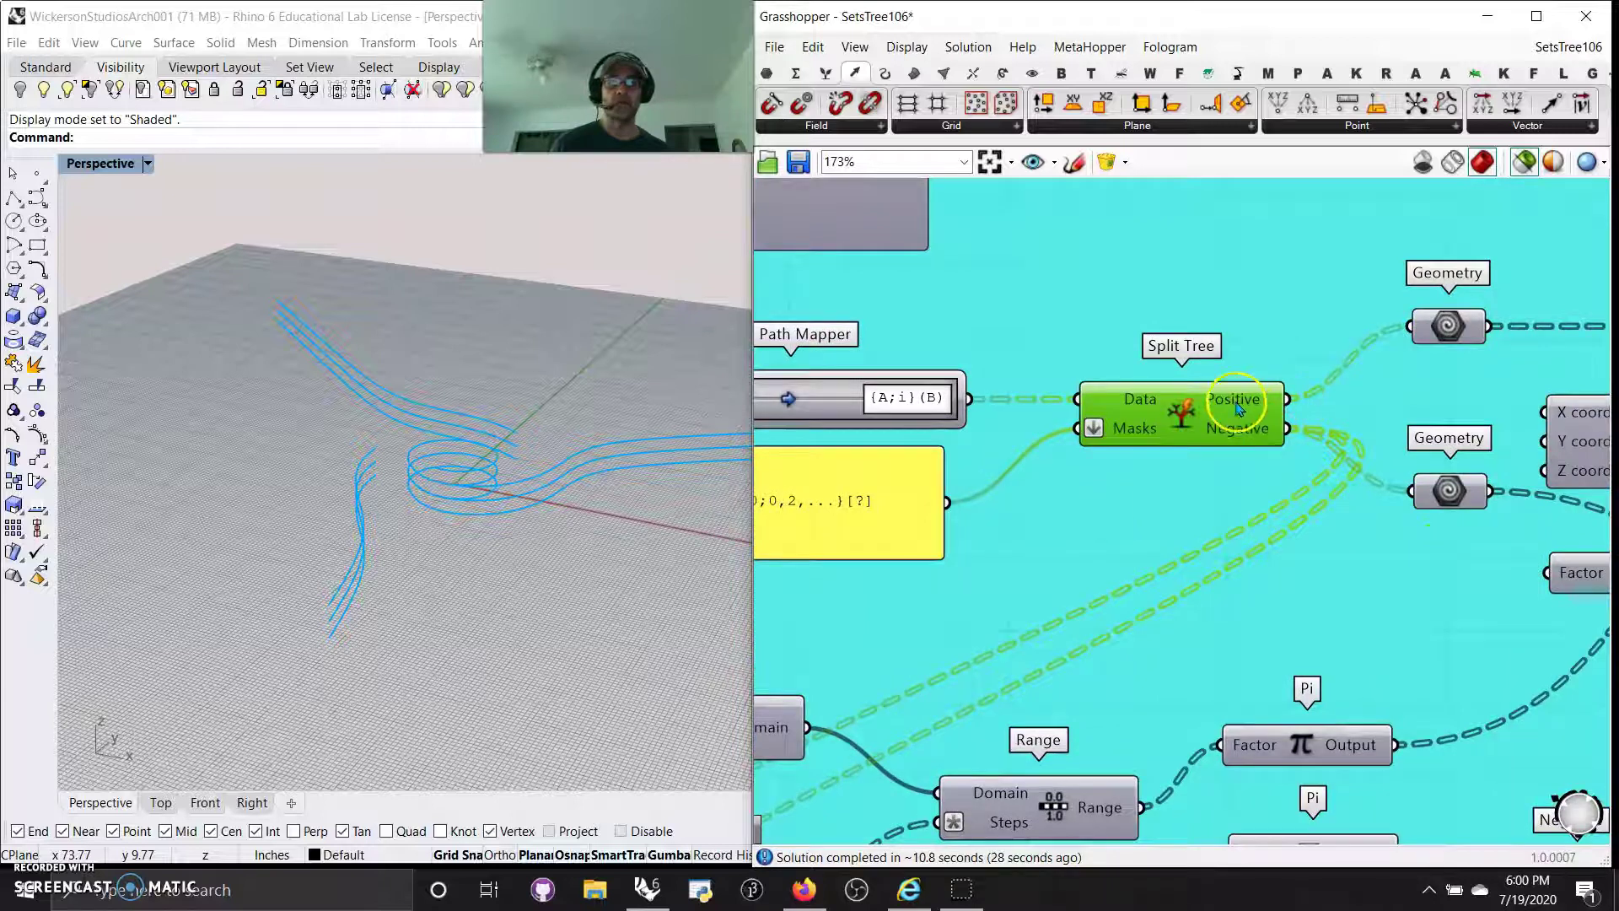
Alternately highlight the two Geometry parameters after Split Tree, comparing the positive and negative curve sets up close in the viewport.
left_click(1461, 331)
left_click(1425, 499)
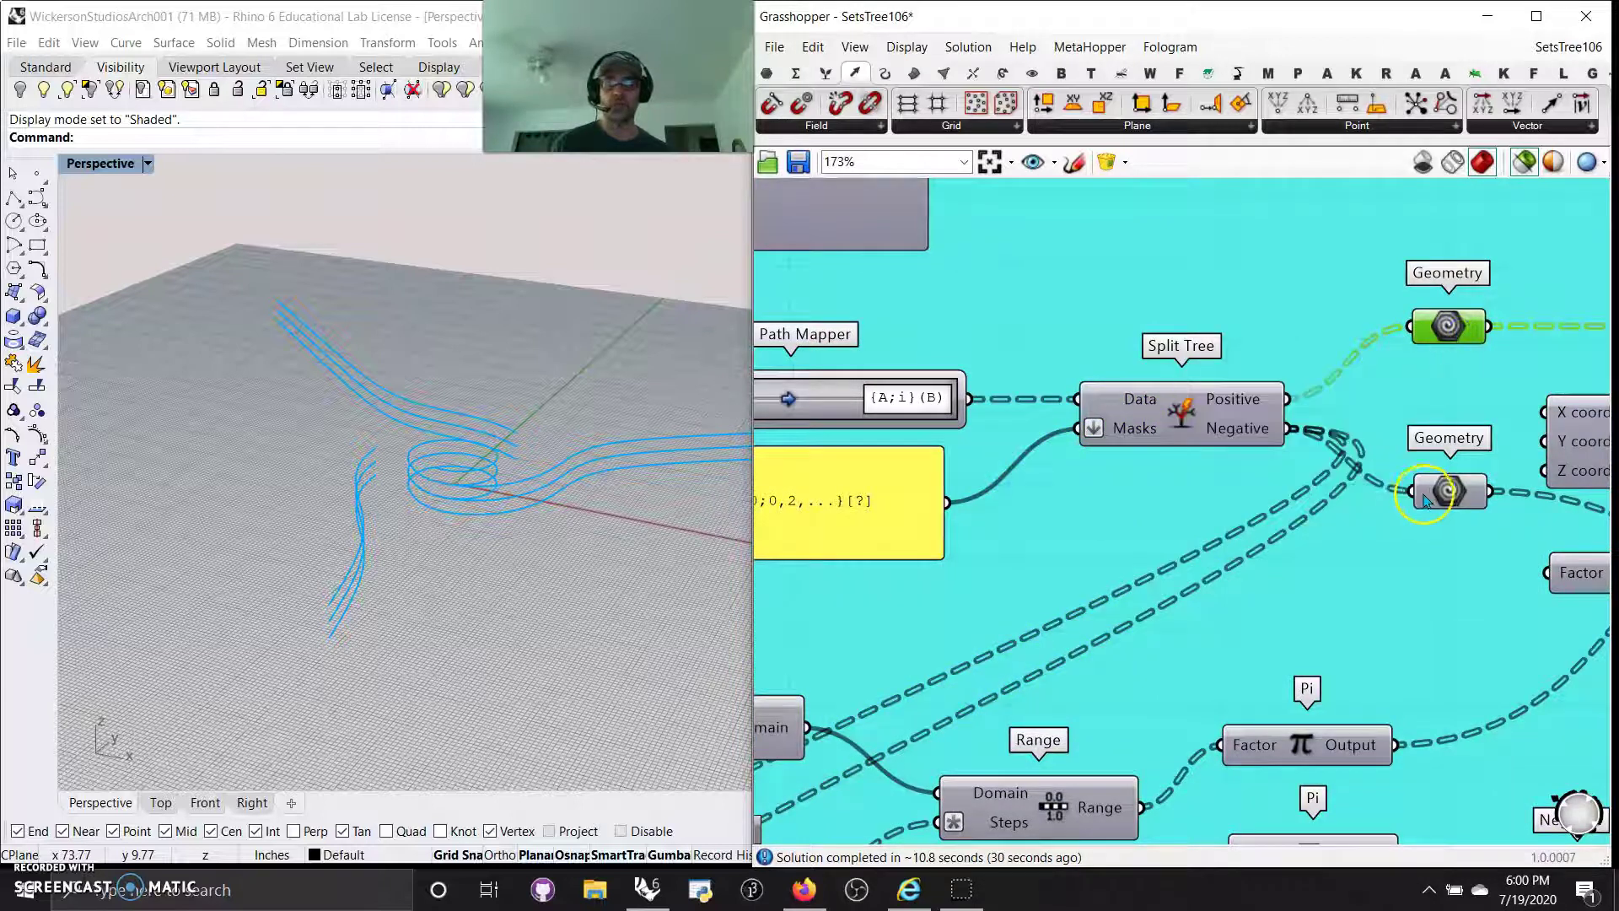
left_click(1450, 491)
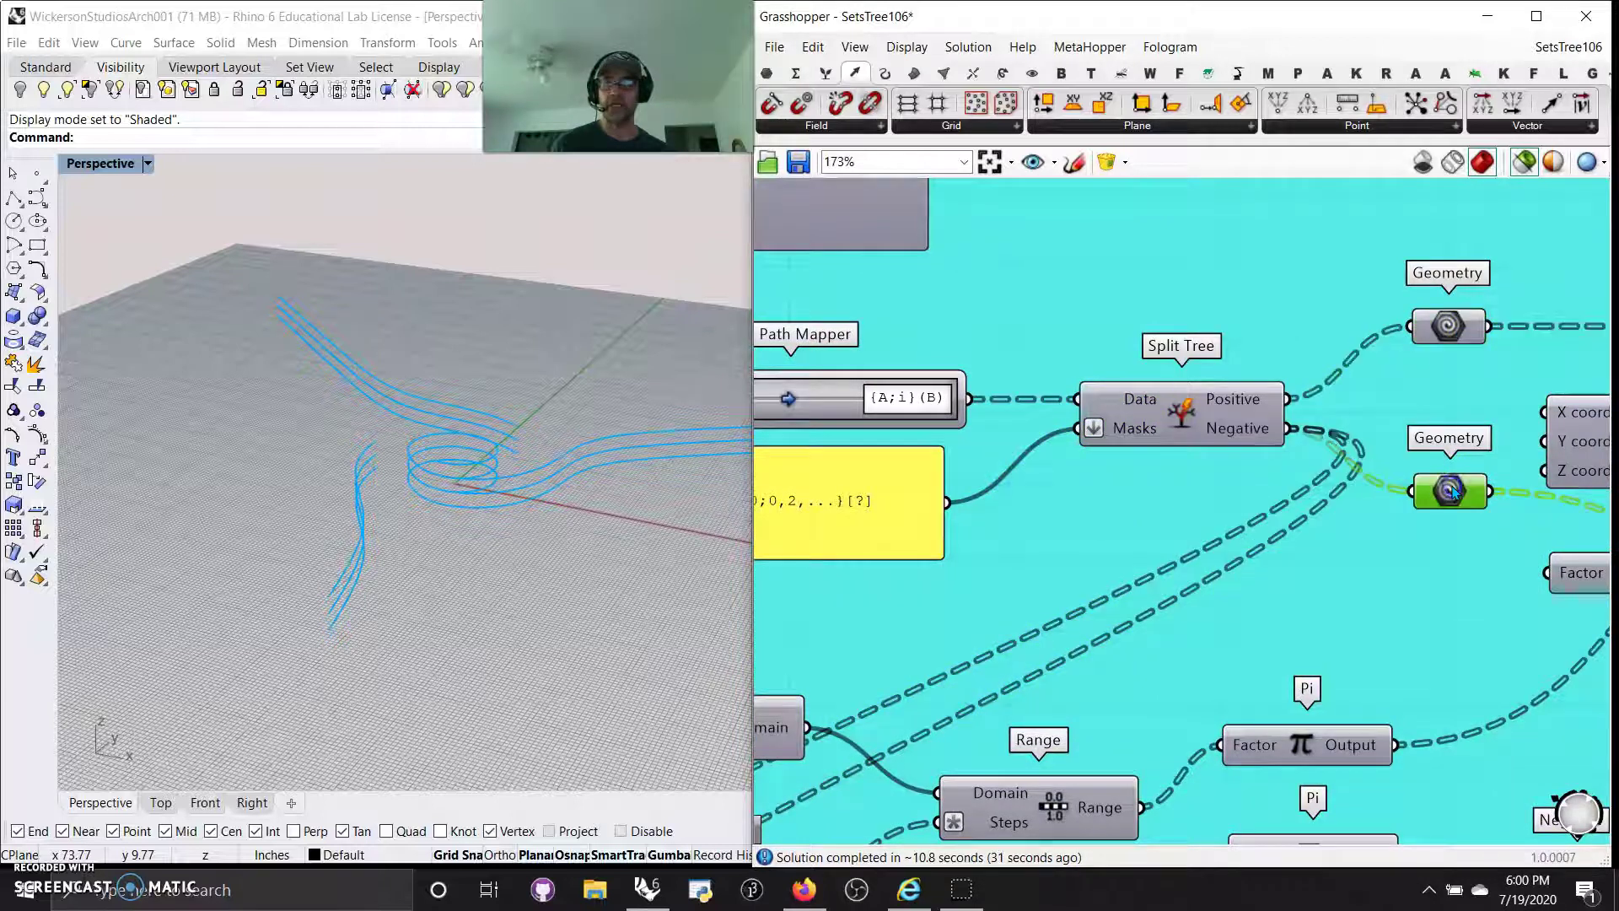
left_click(1445, 346)
scroll(603, 492, "up", 5)
left_click(1447, 488)
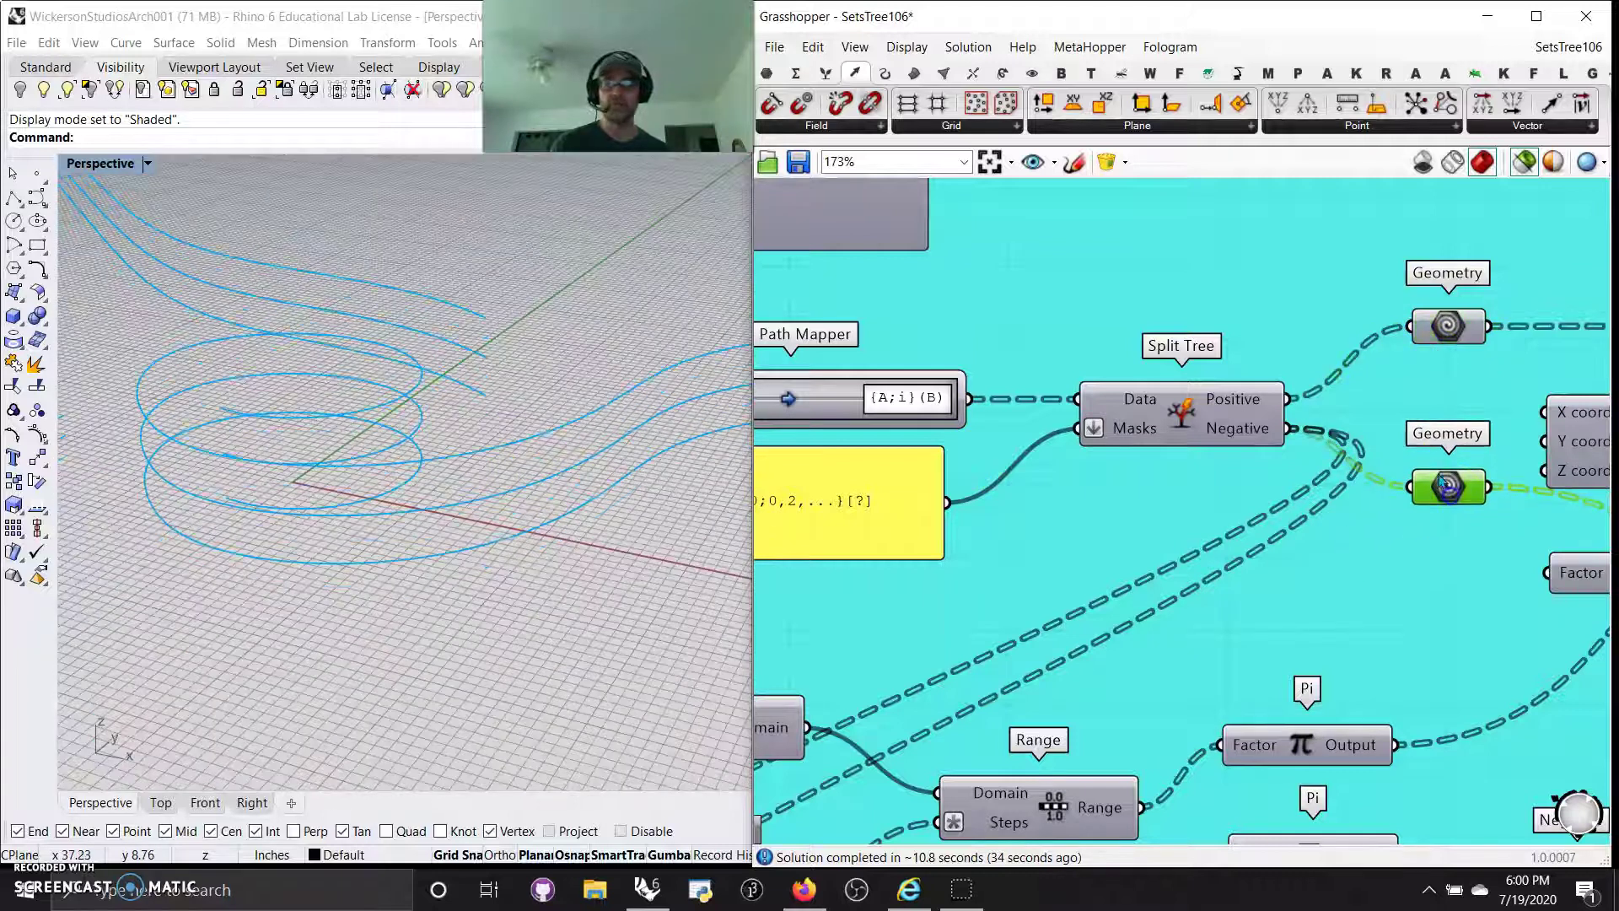
left_click(1450, 324)
left_click_drag(1447, 492, 1447, 484)
left_click(1448, 332)
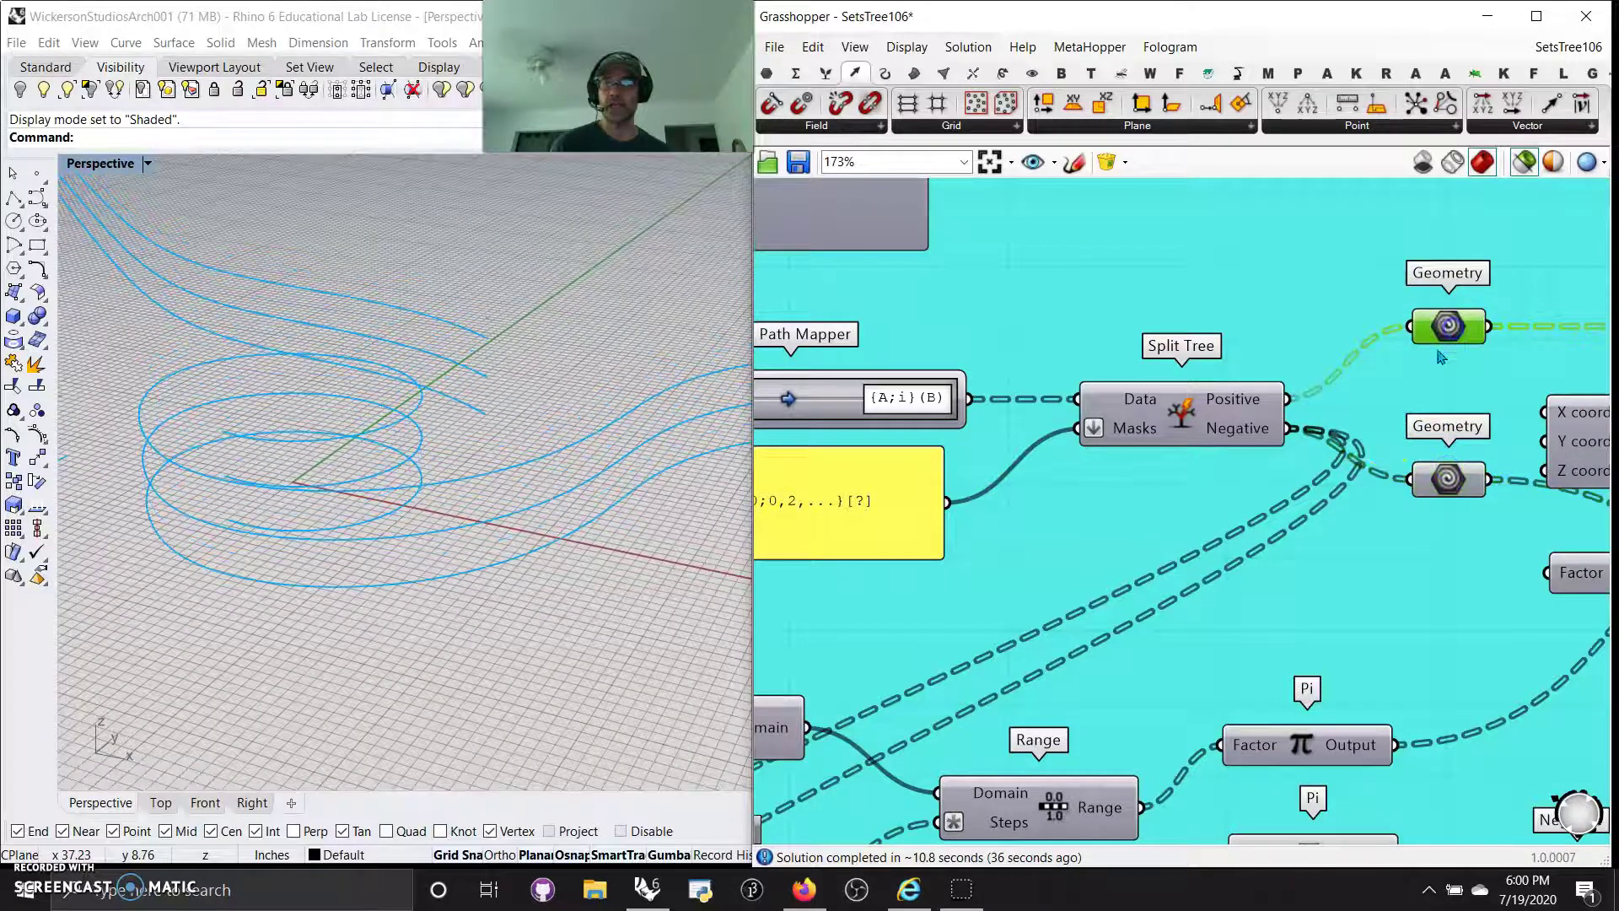
Examine the Construct Domain, List Length, Range and Pi components that supply the rotation angles.
scroll(1167, 630, "down", 5)
scroll(1161, 546, "up", 3)
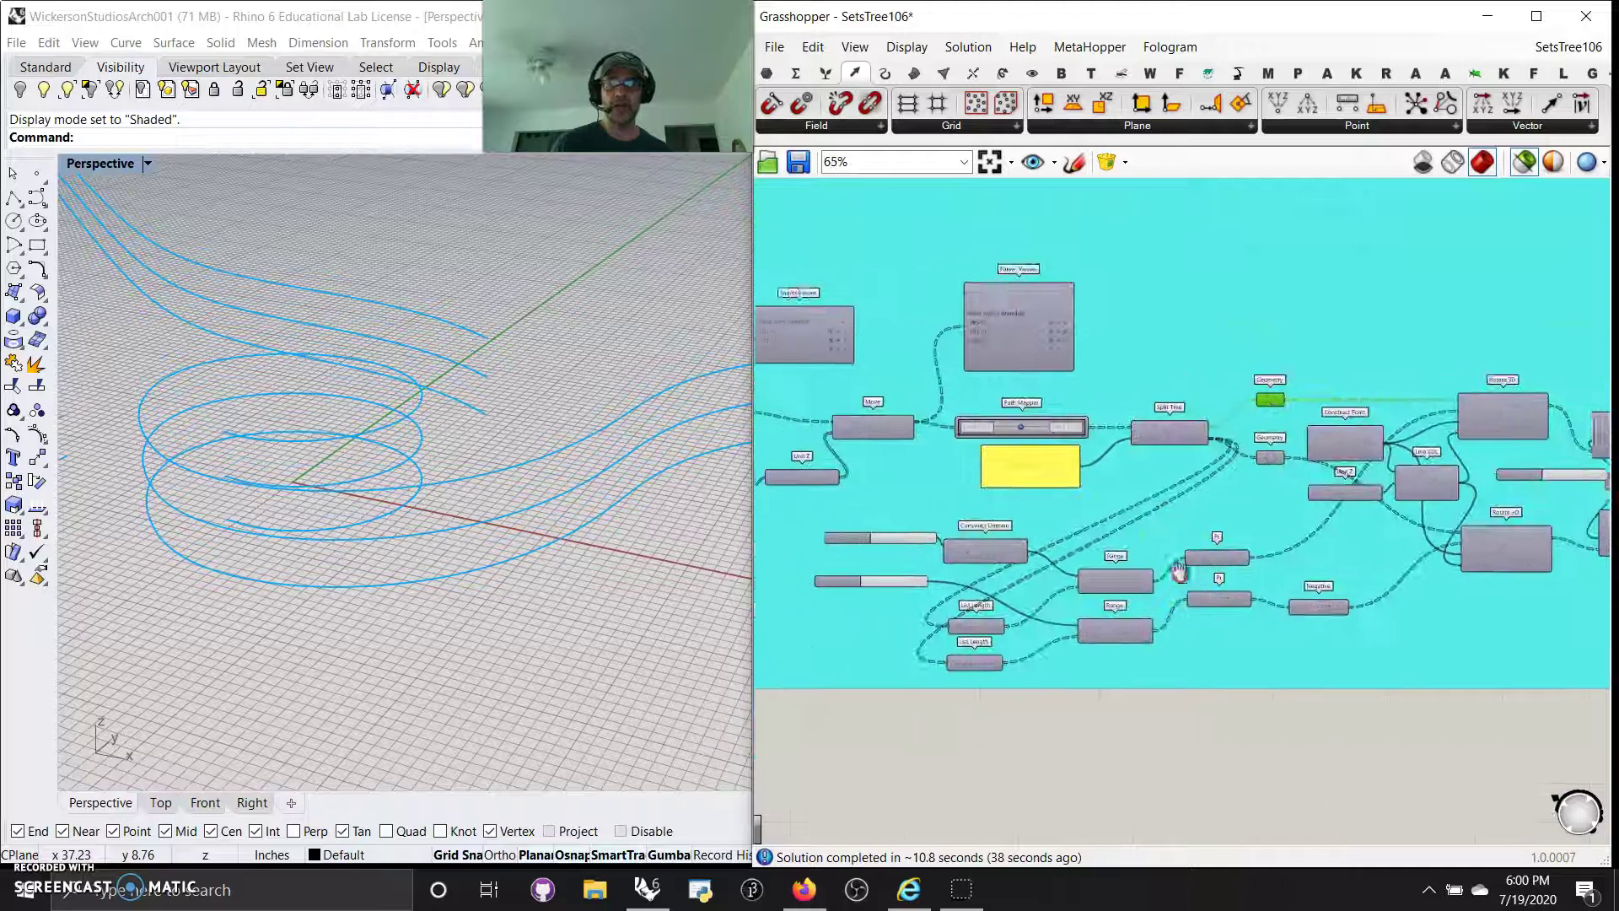
right_click_drag(1074, 611, 1165, 537)
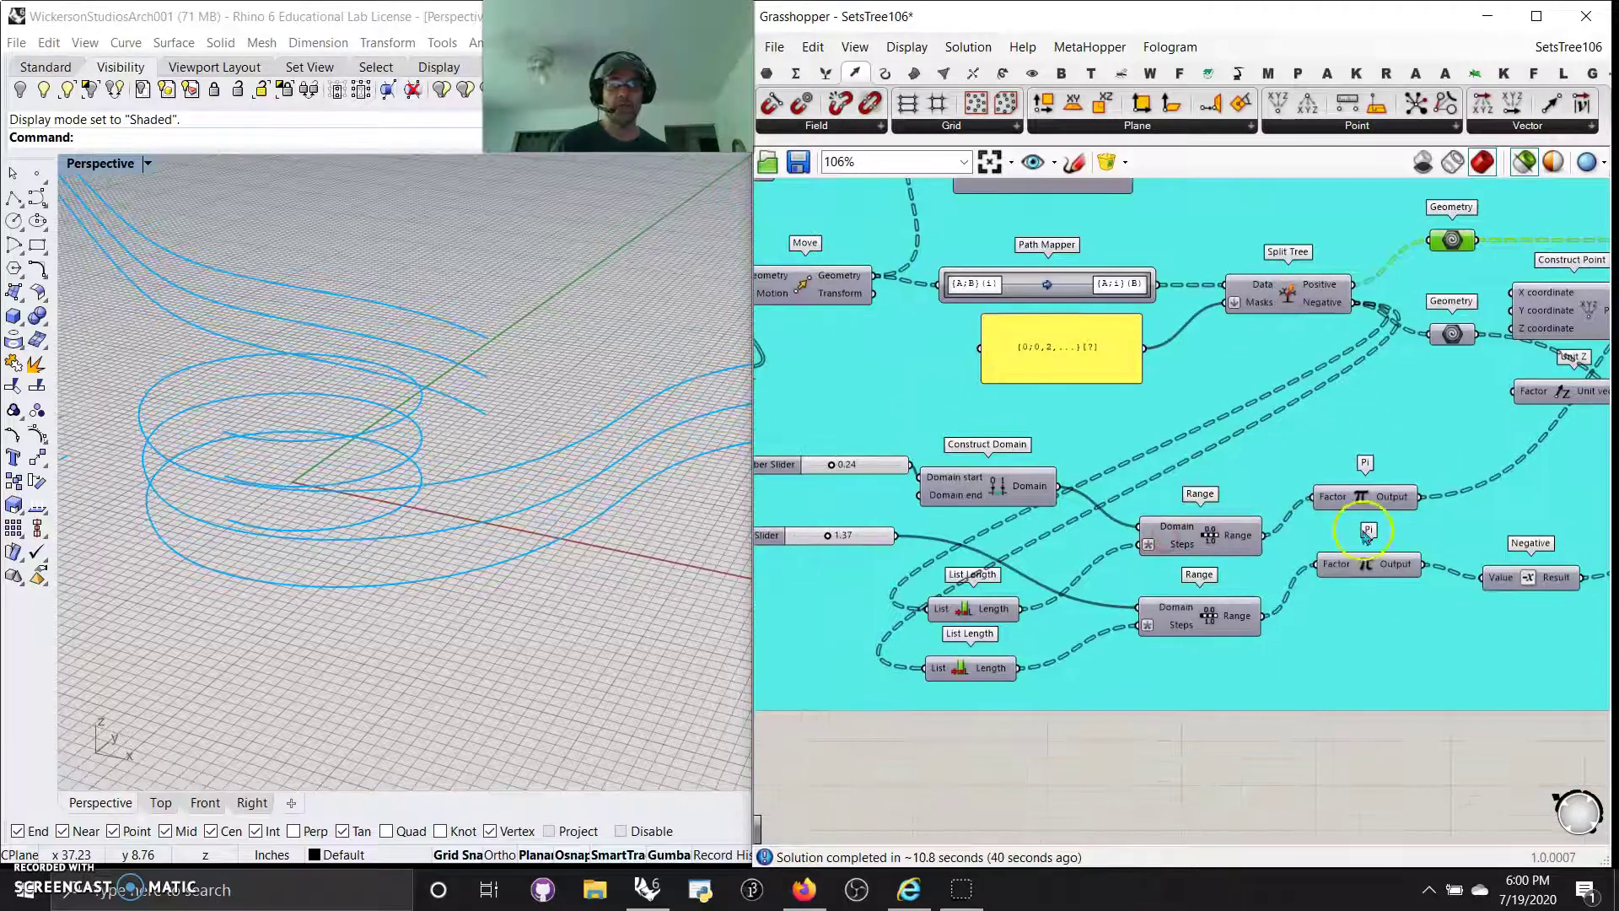
right_click_drag(1380, 637, 1469, 633)
left_click(963, 537)
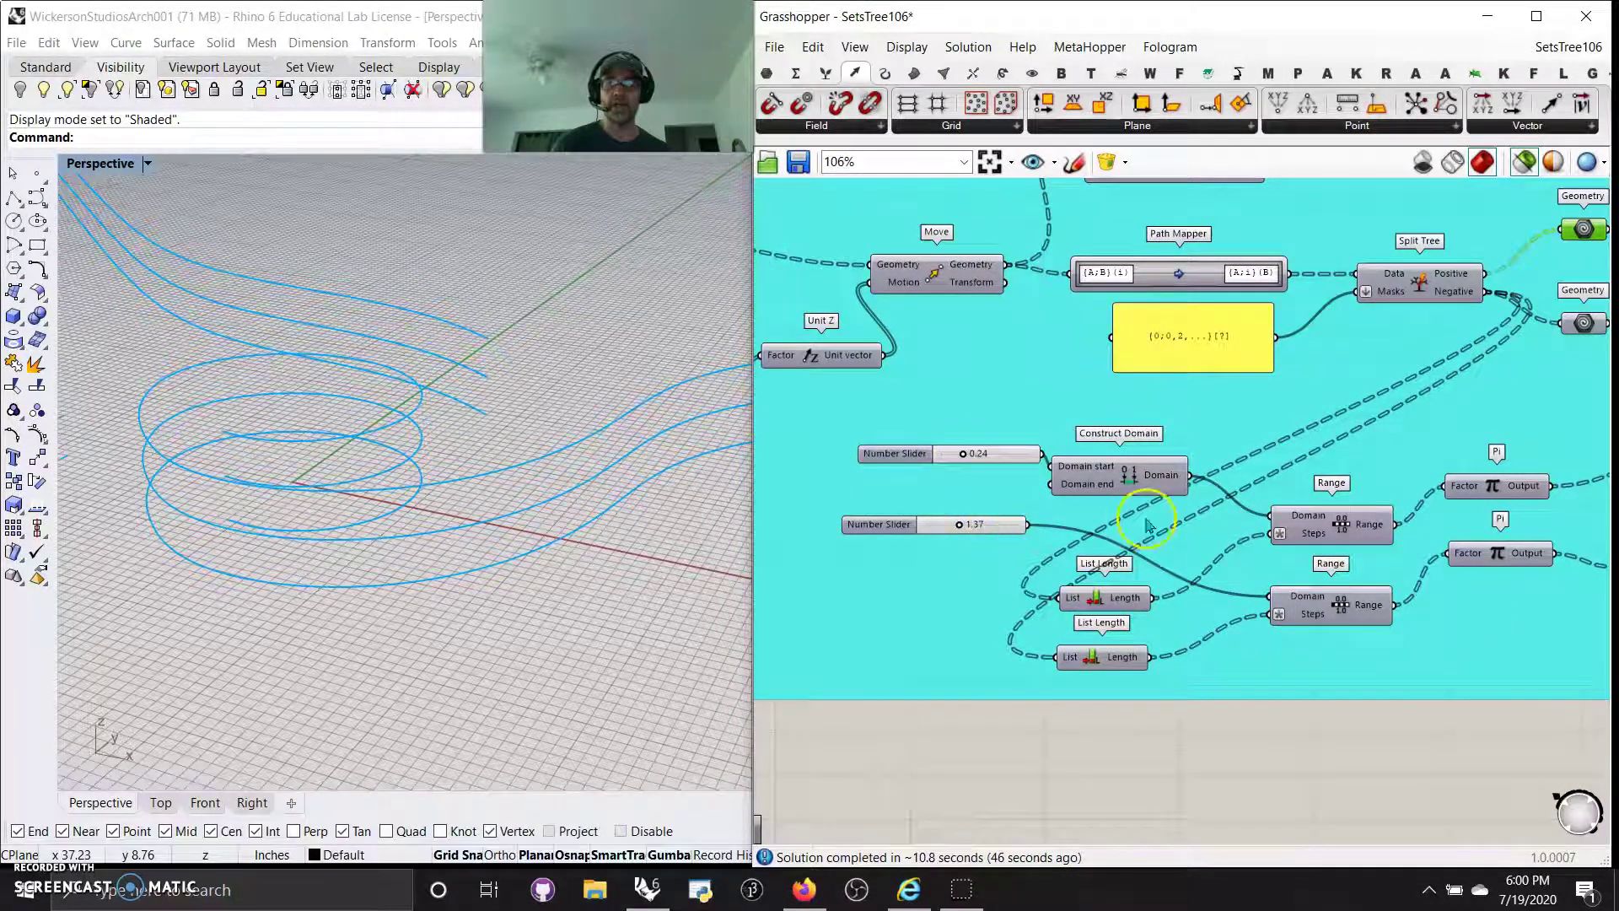
right_click_drag(1344, 510, 1146, 536)
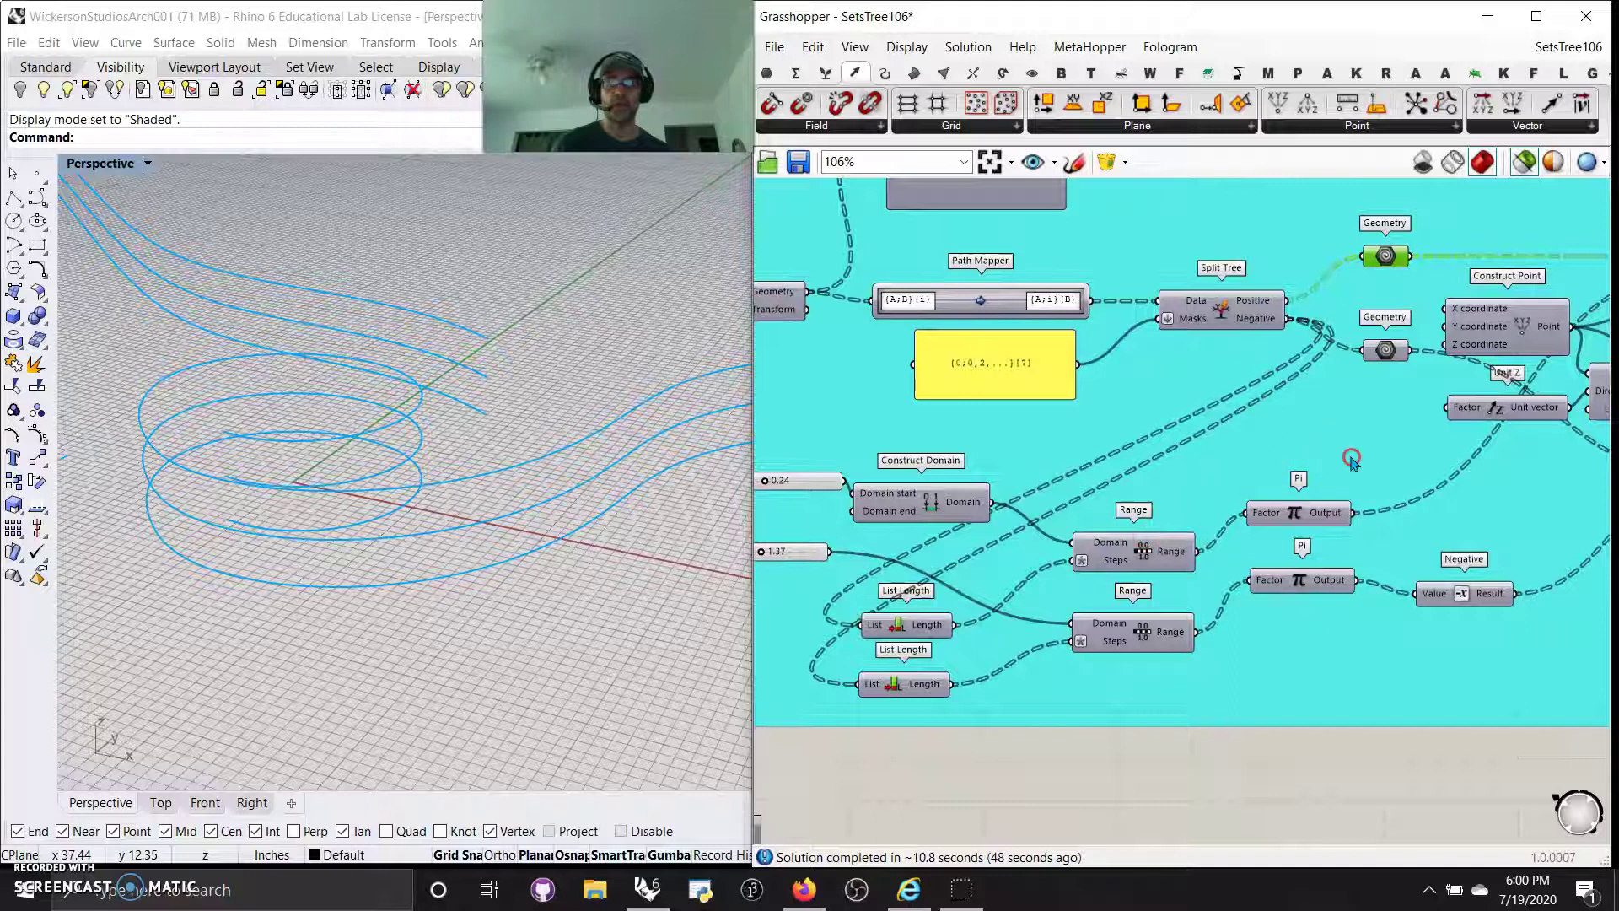
right_click_drag(1351, 459, 1129, 576)
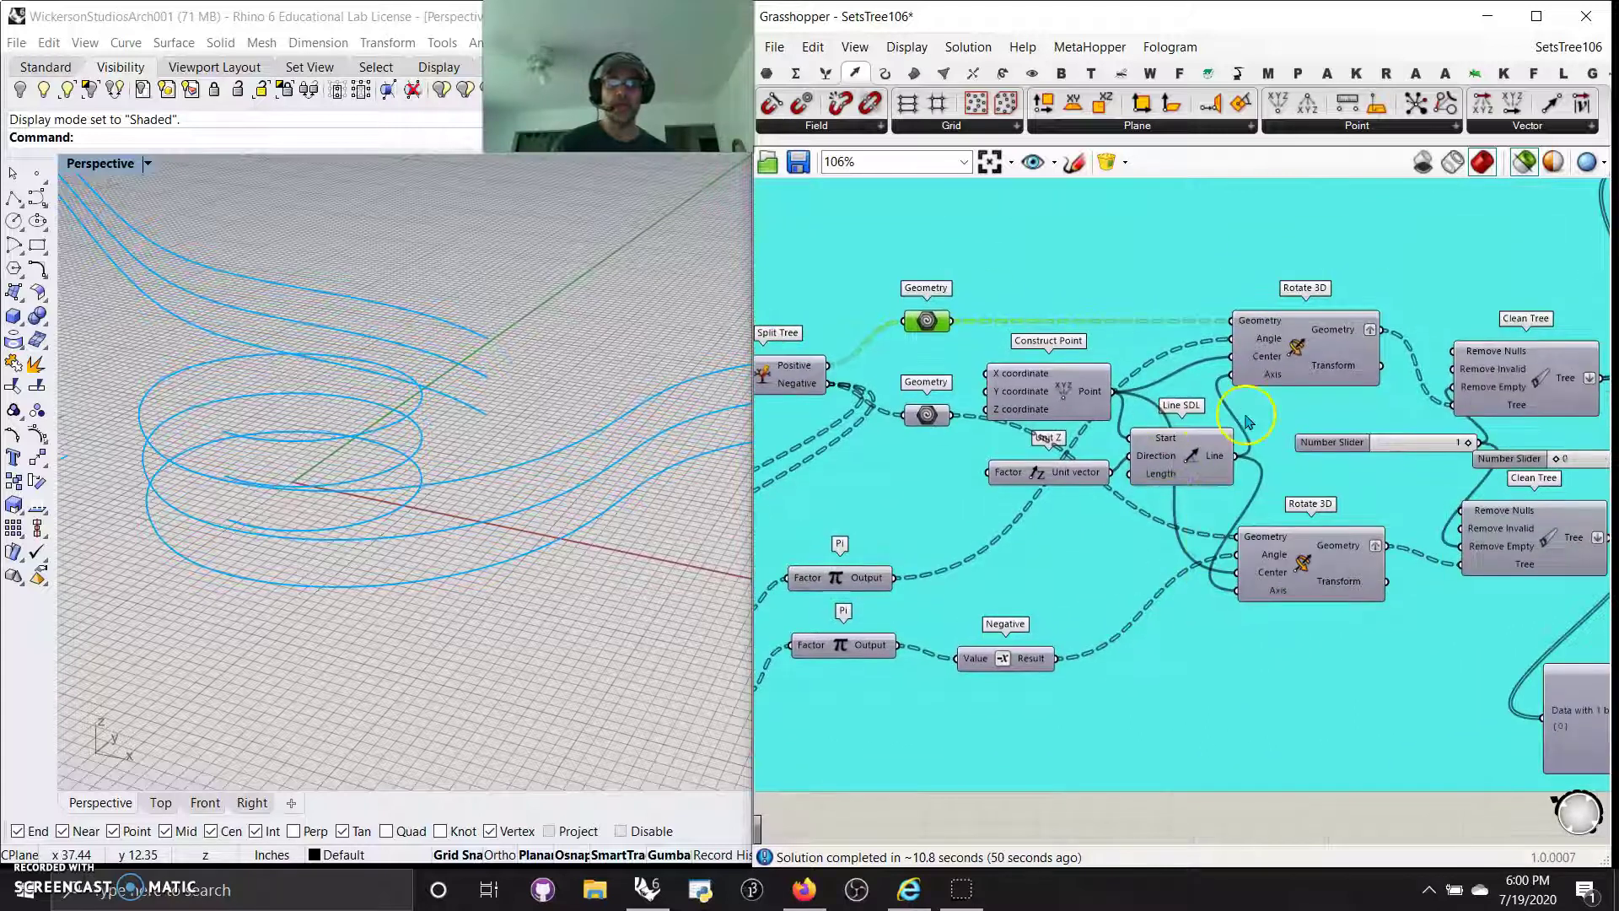
Highlight the upper and lower Rotate 3D components in turn and view their rotated curves in the Perspective viewport.
left_click(1299, 356)
right_click_drag(390, 535, 544, 639)
left_click(1318, 572)
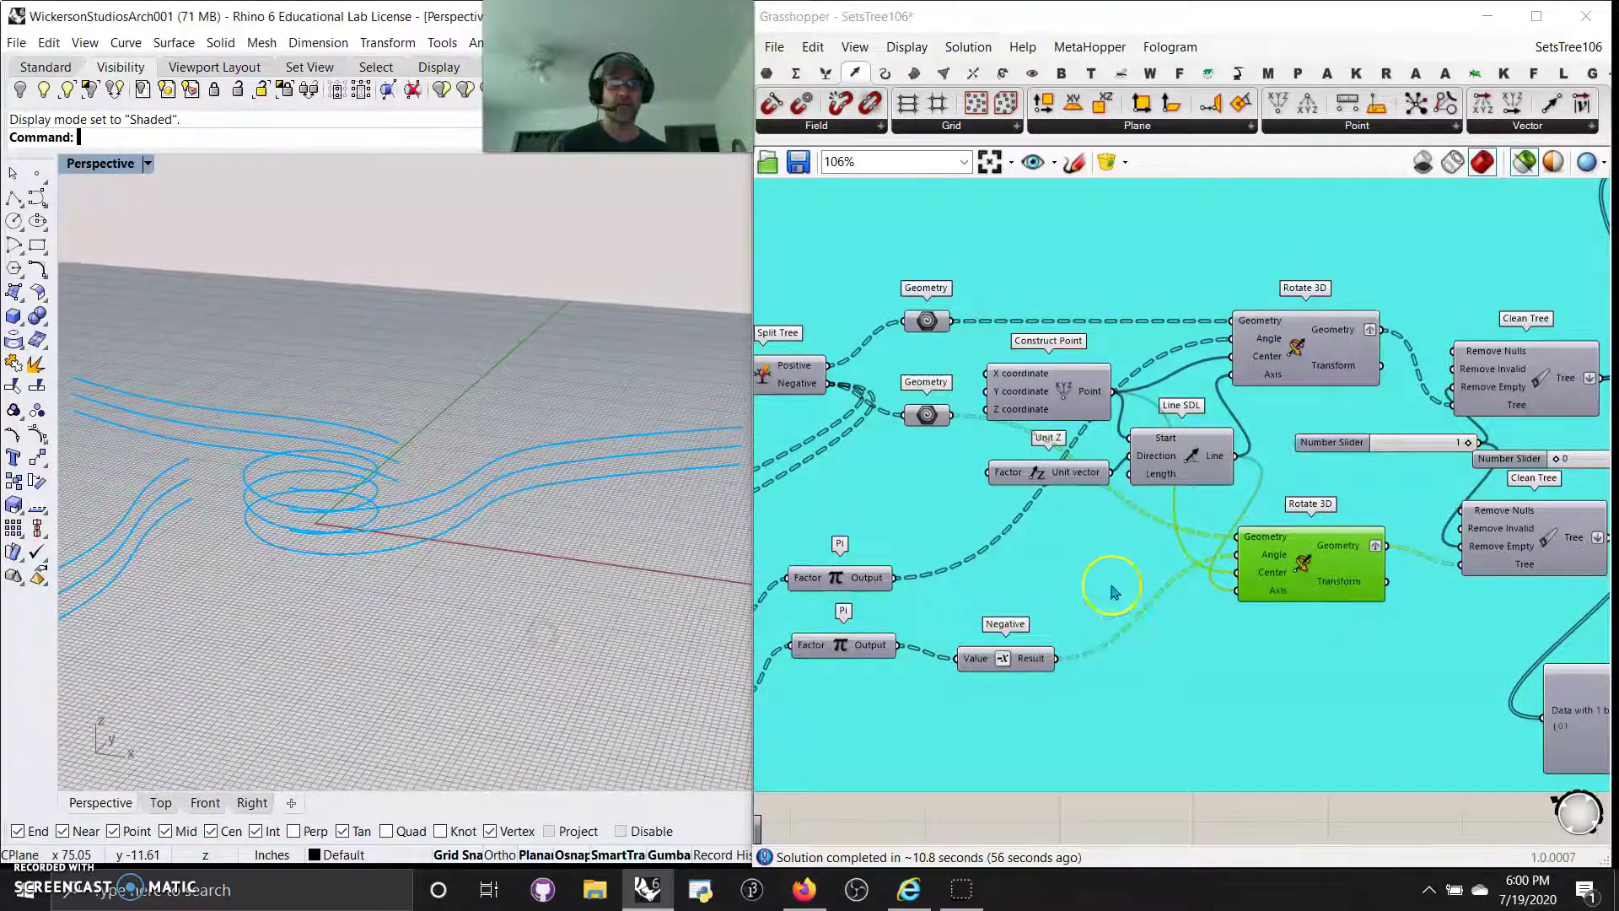
Examine both Clean Tree components, the two List Item components they feed, and their Param Viewers.
right_click_drag(1112, 590, 868, 639)
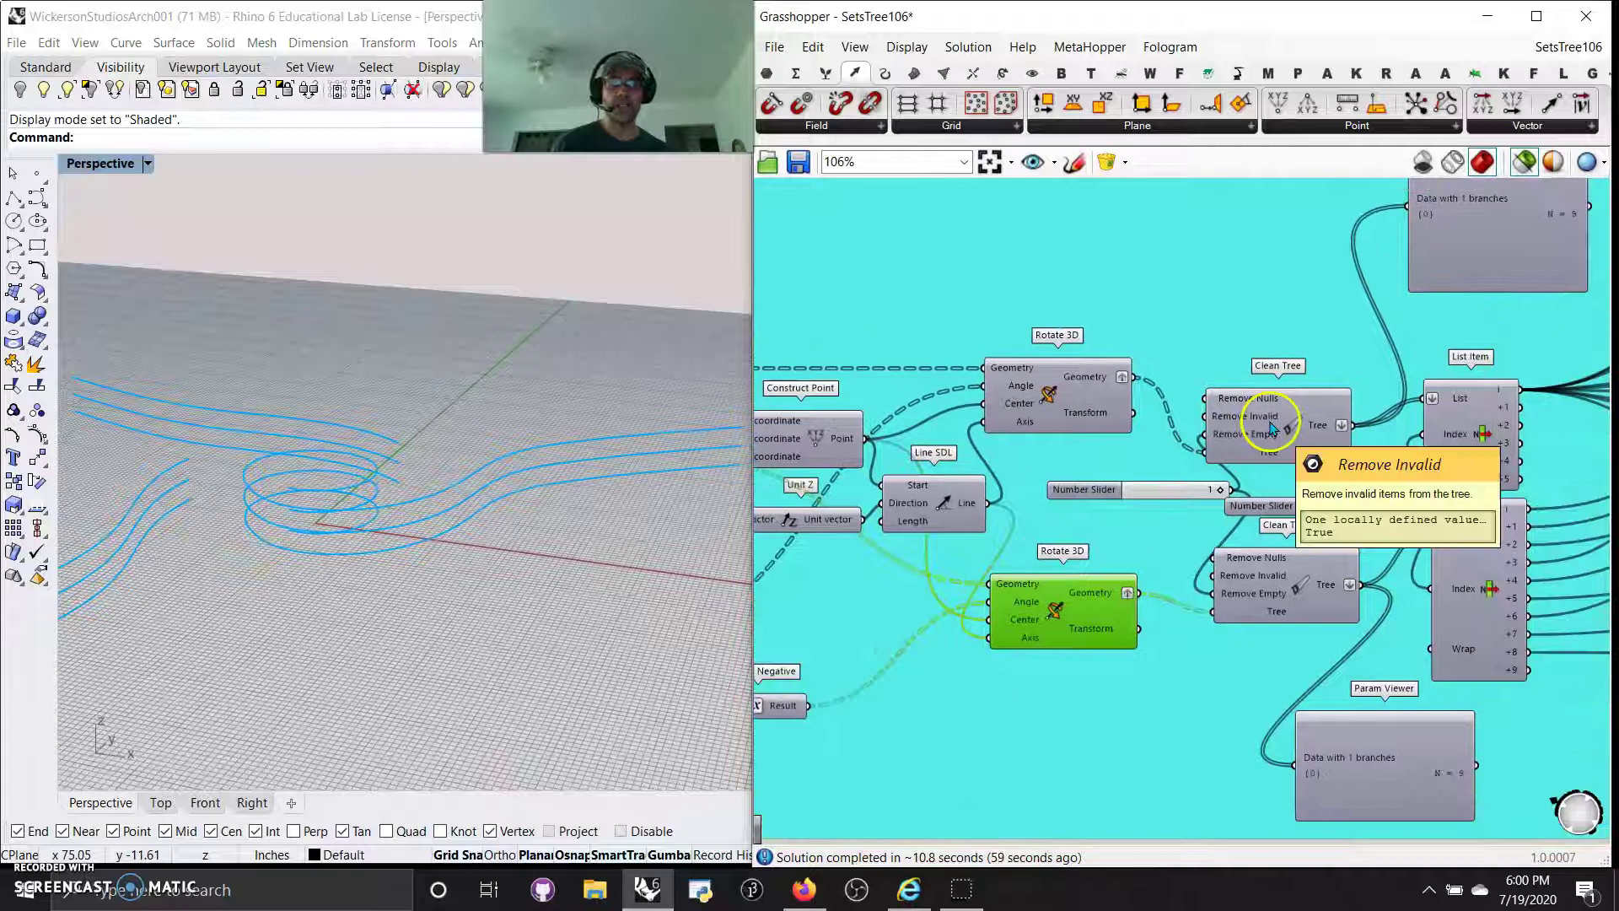
left_click(1273, 428)
left_click(1278, 586)
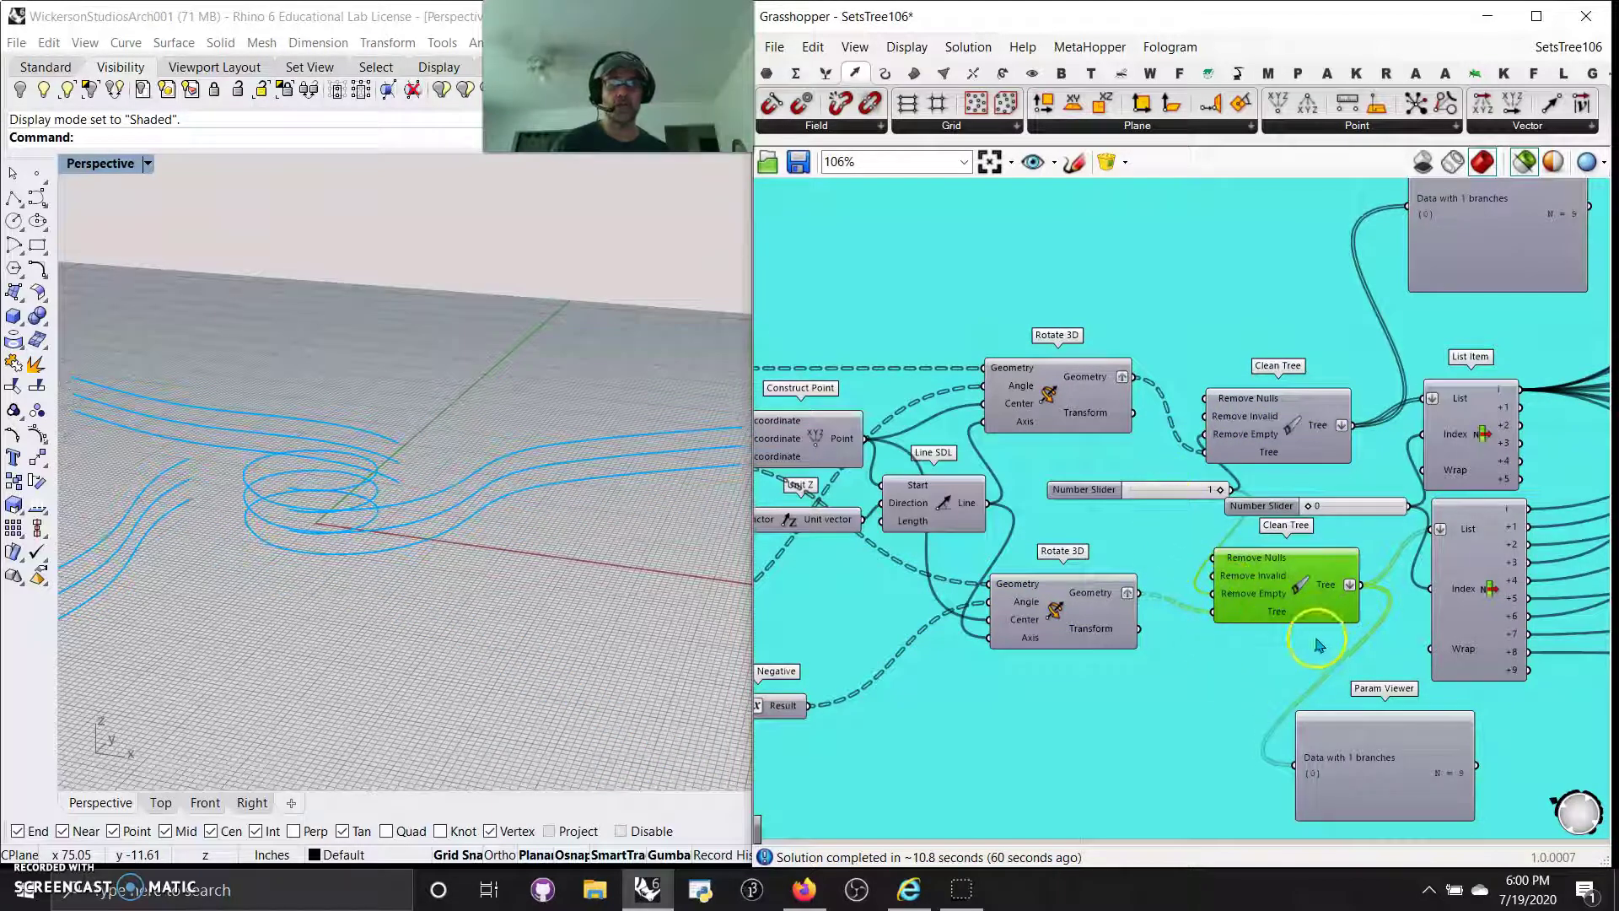
right_click_drag(1256, 694, 1060, 649)
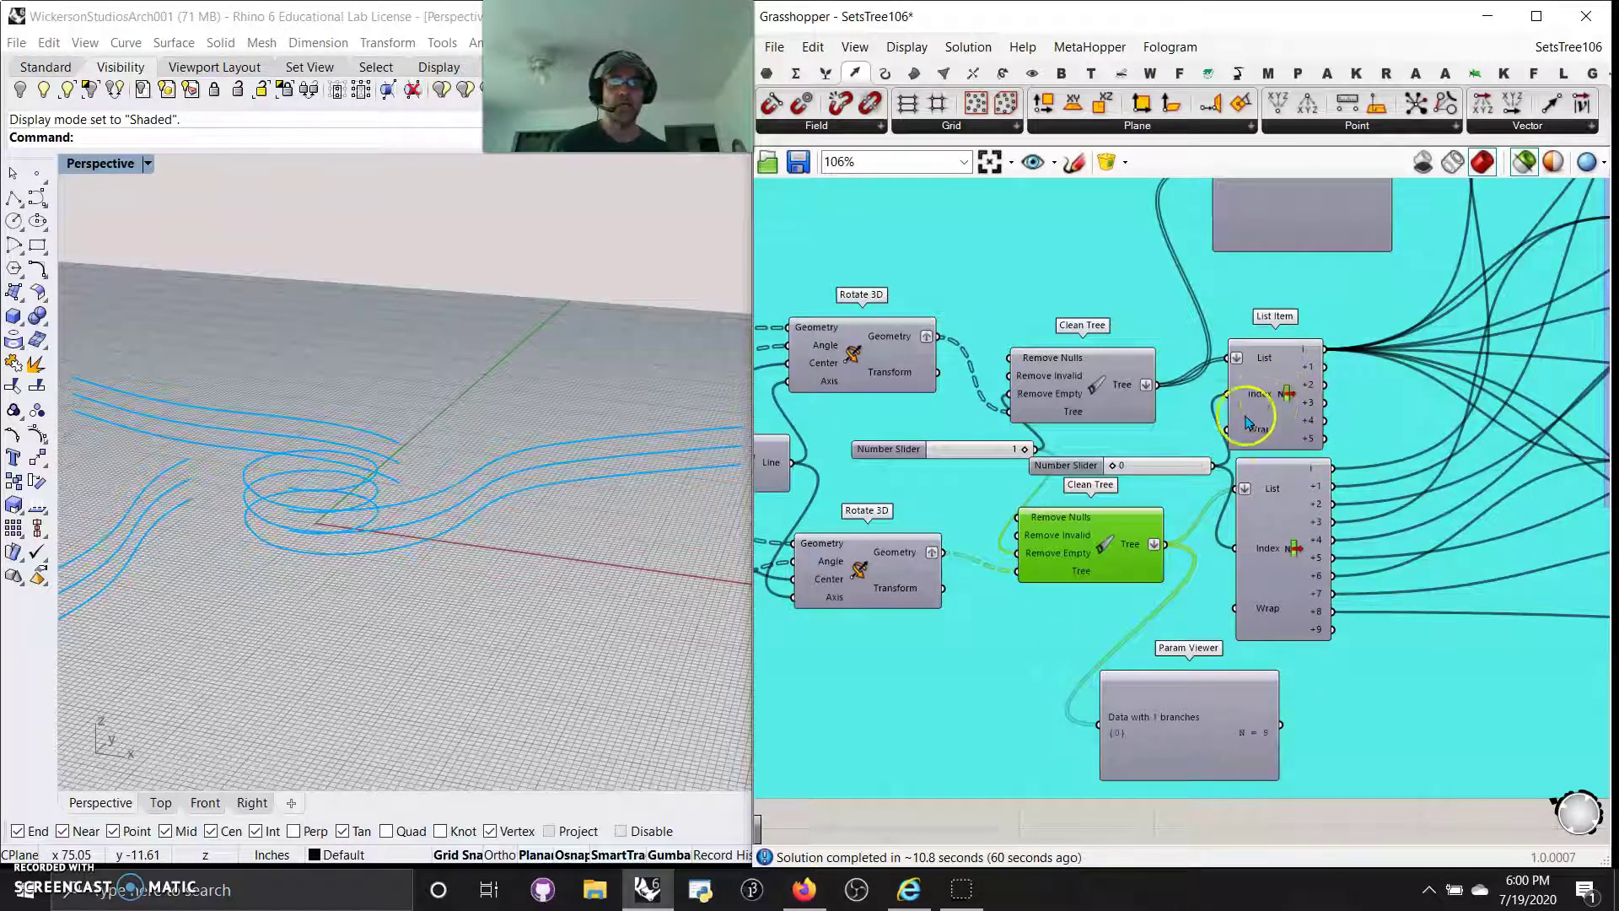
right_click_drag(1195, 359, 1245, 282)
right_click_drag(1405, 645, 1128, 784)
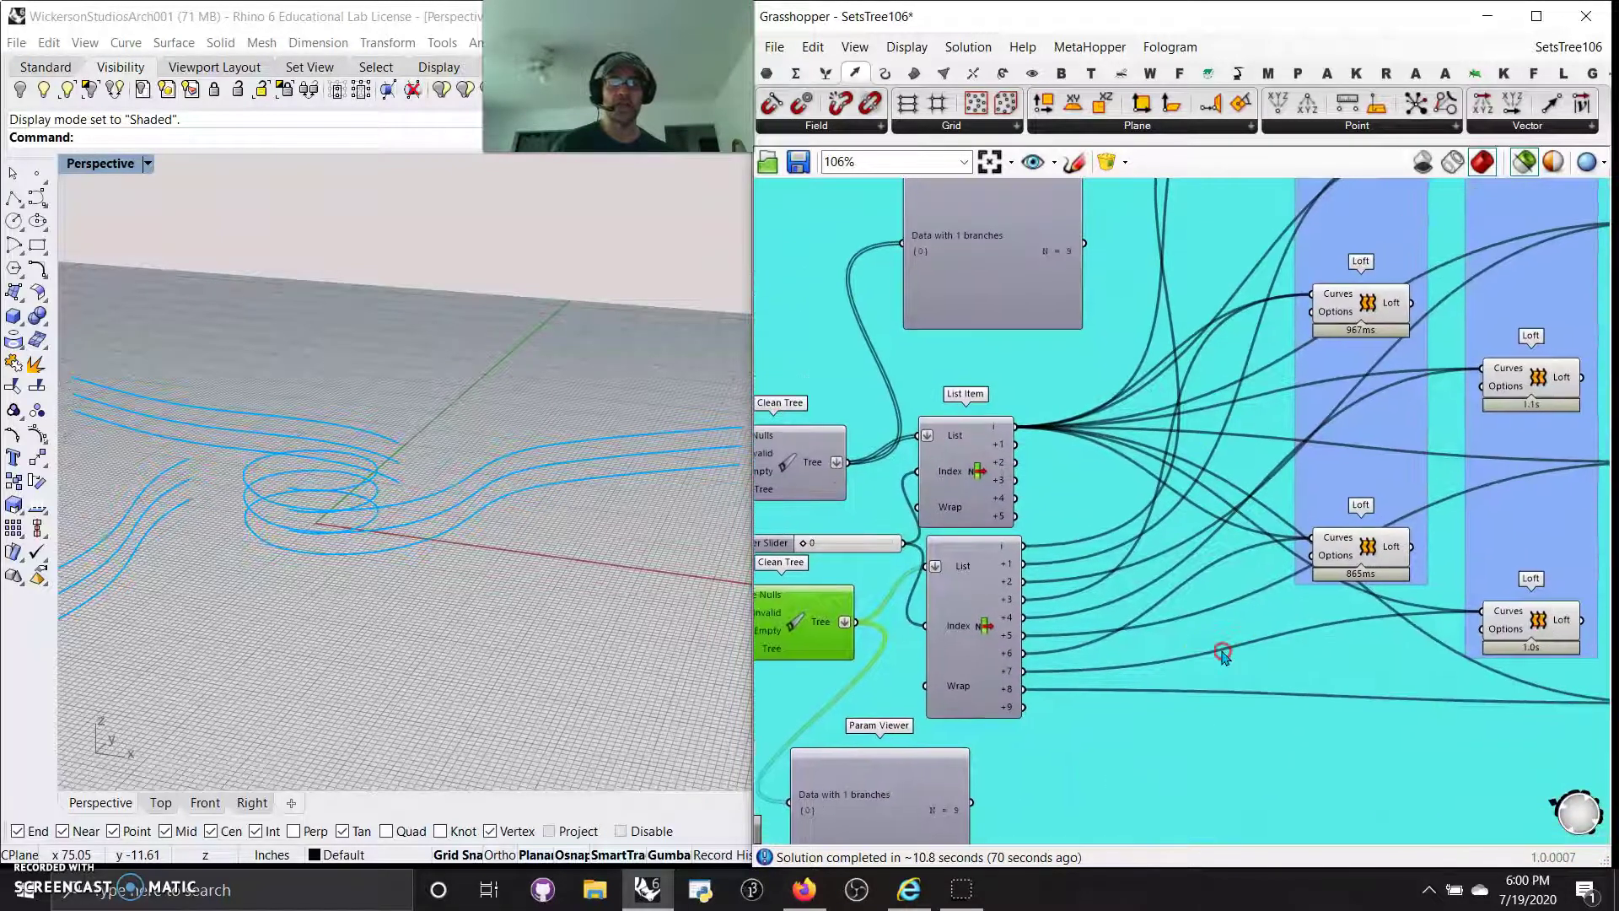
right_click_drag(1222, 654, 1160, 726)
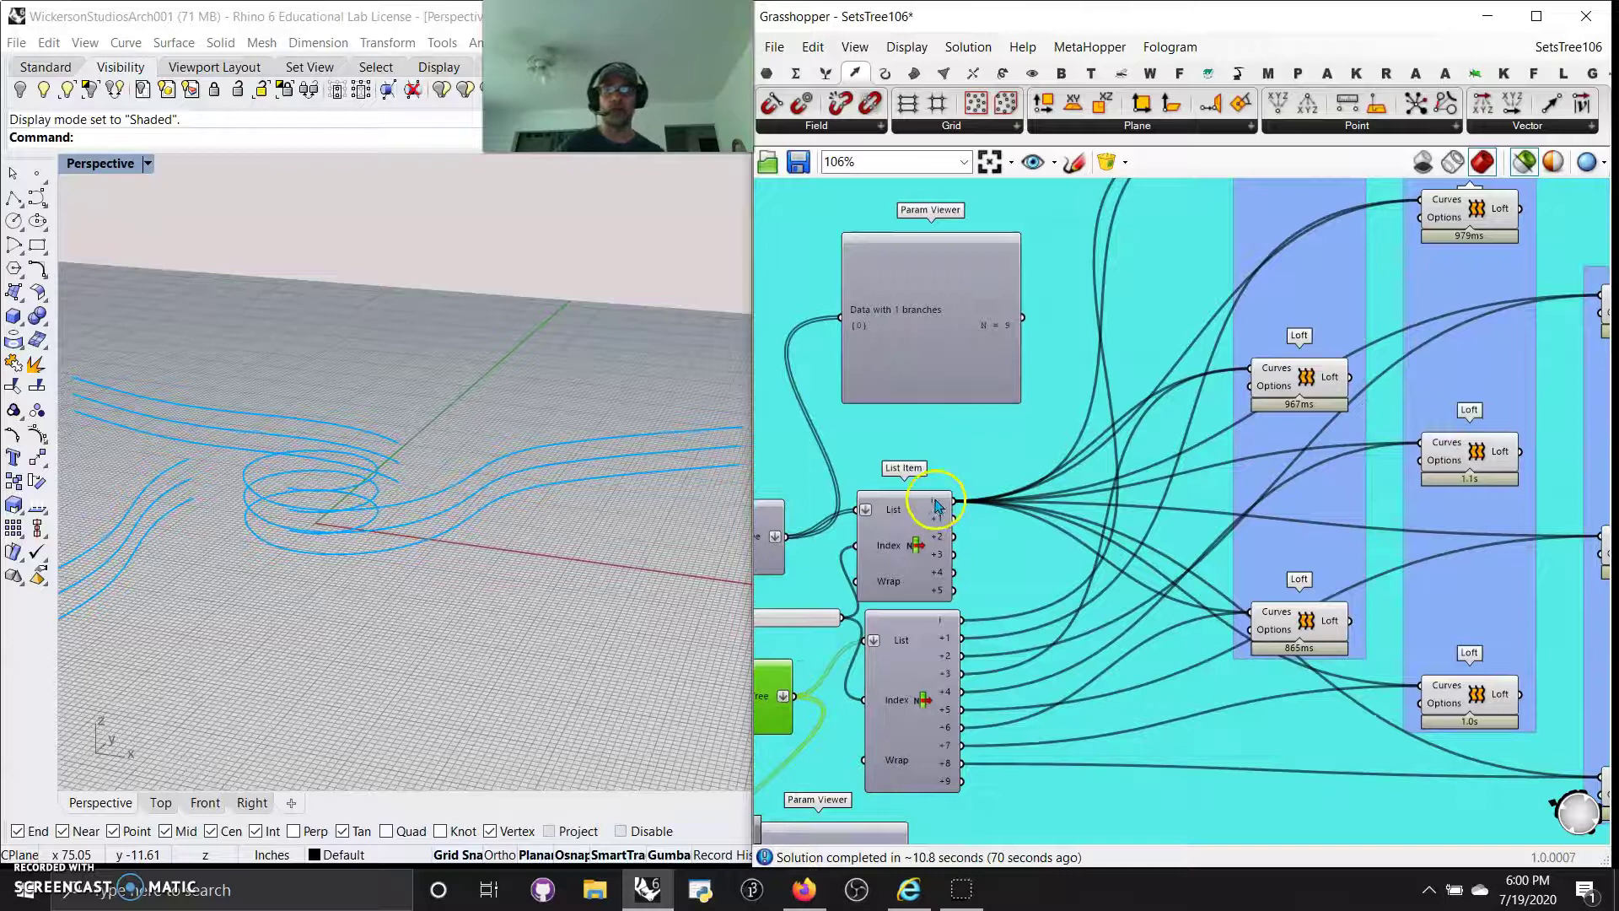
Highlight the three first-column Loft components one at a time, then all together, inspecting their strip surfaces in the Perspective viewport.
scroll(1115, 750, "down", 3)
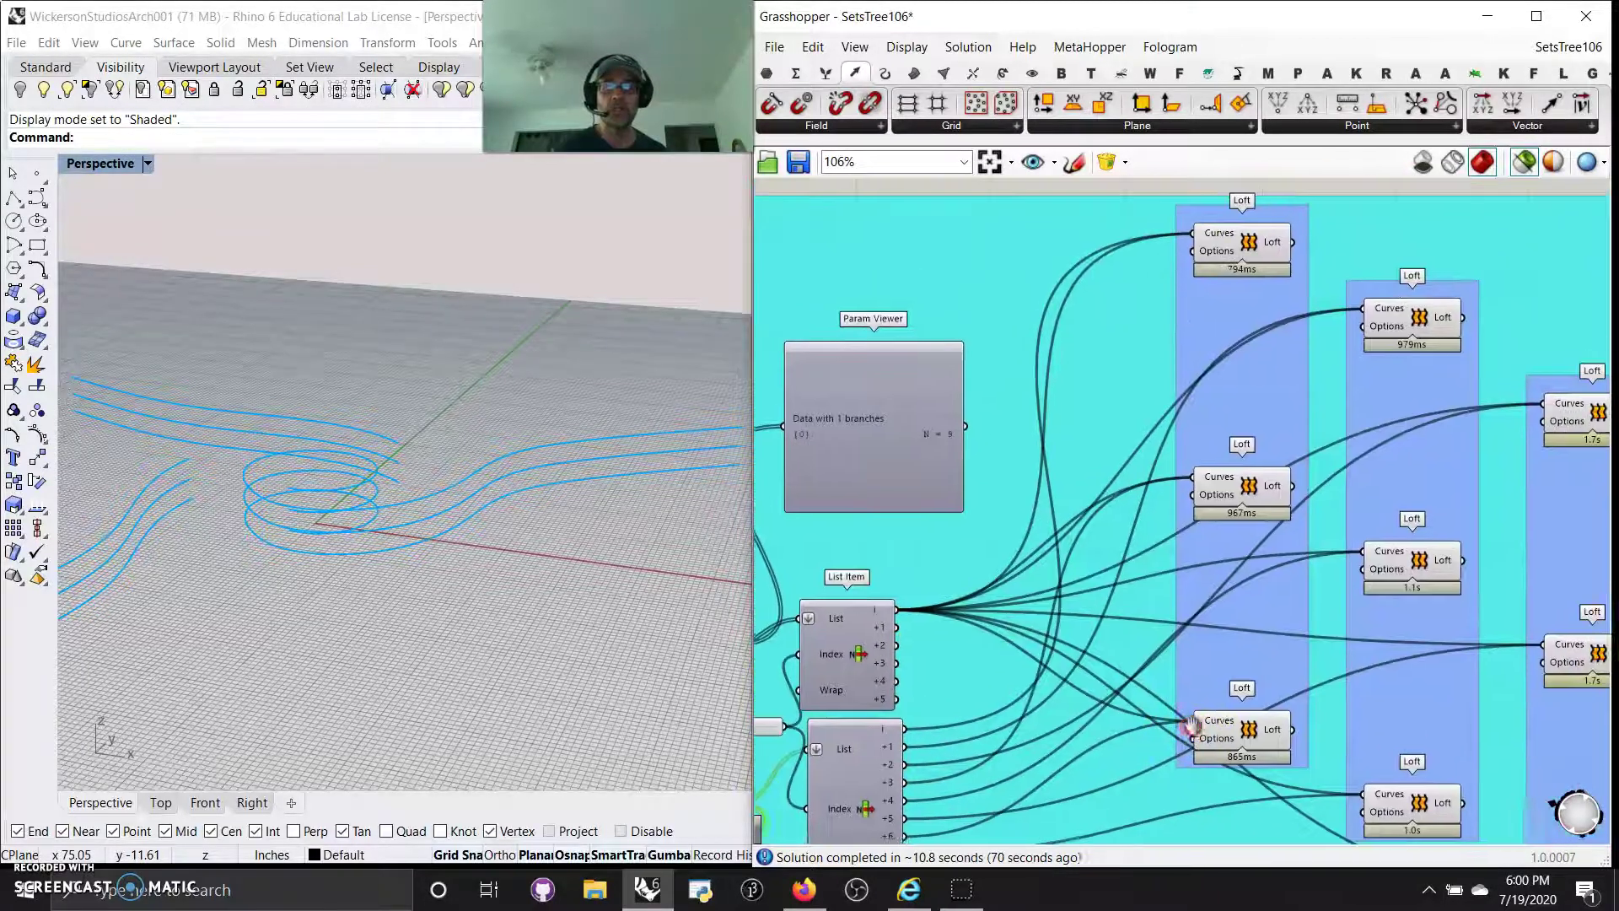
left_click(1227, 371)
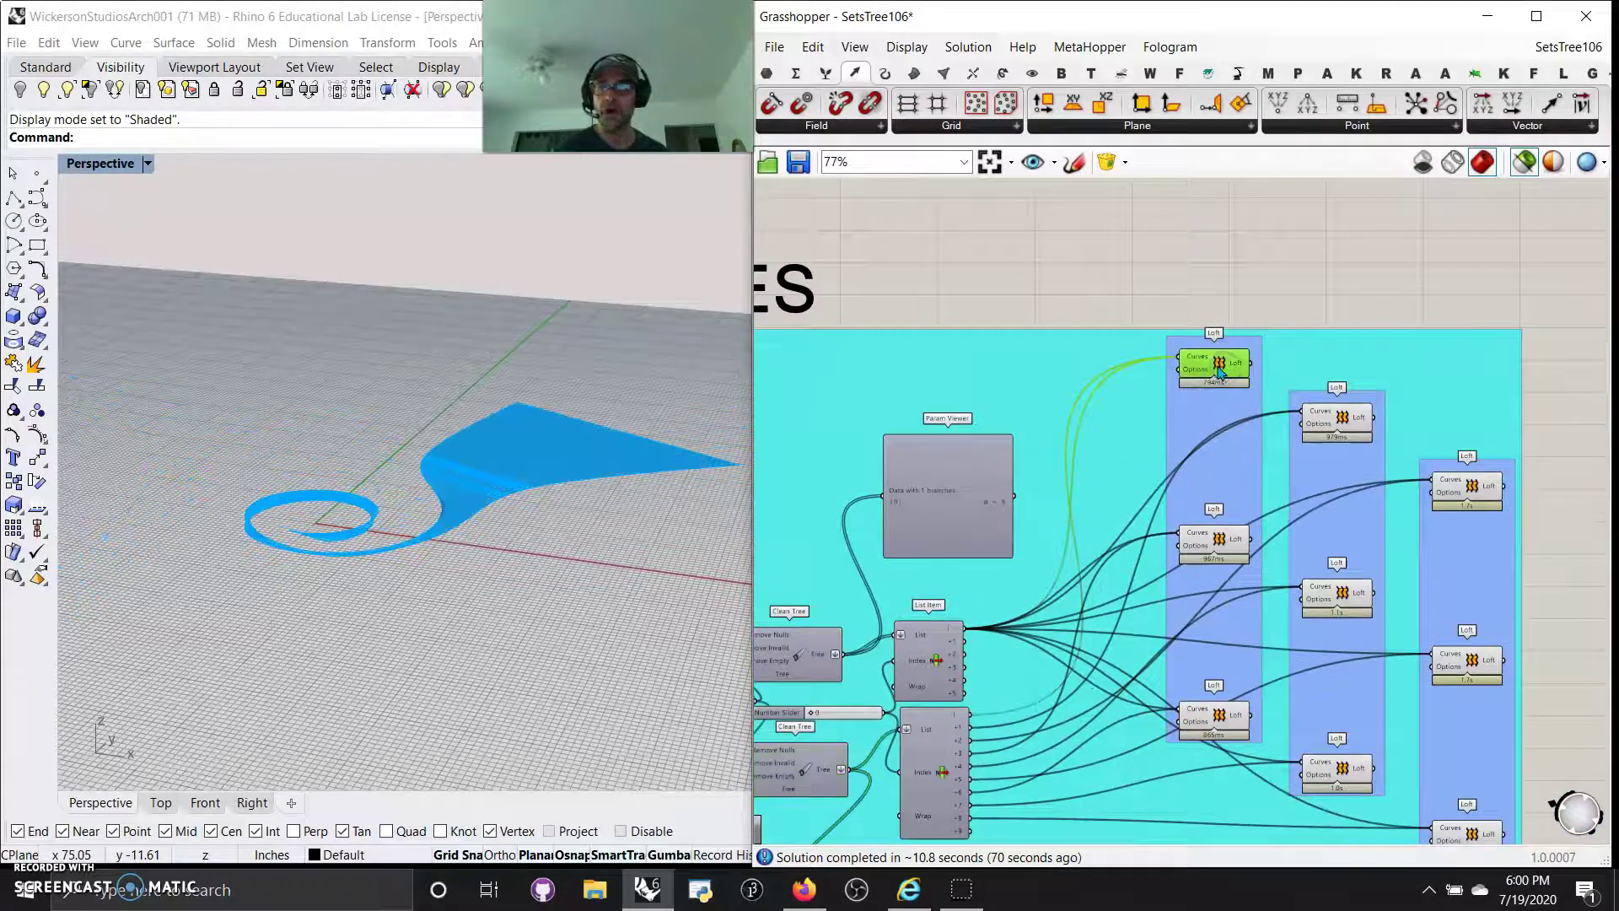
right_click_drag(371, 699, 329, 655)
scroll(324, 540, "up", 6)
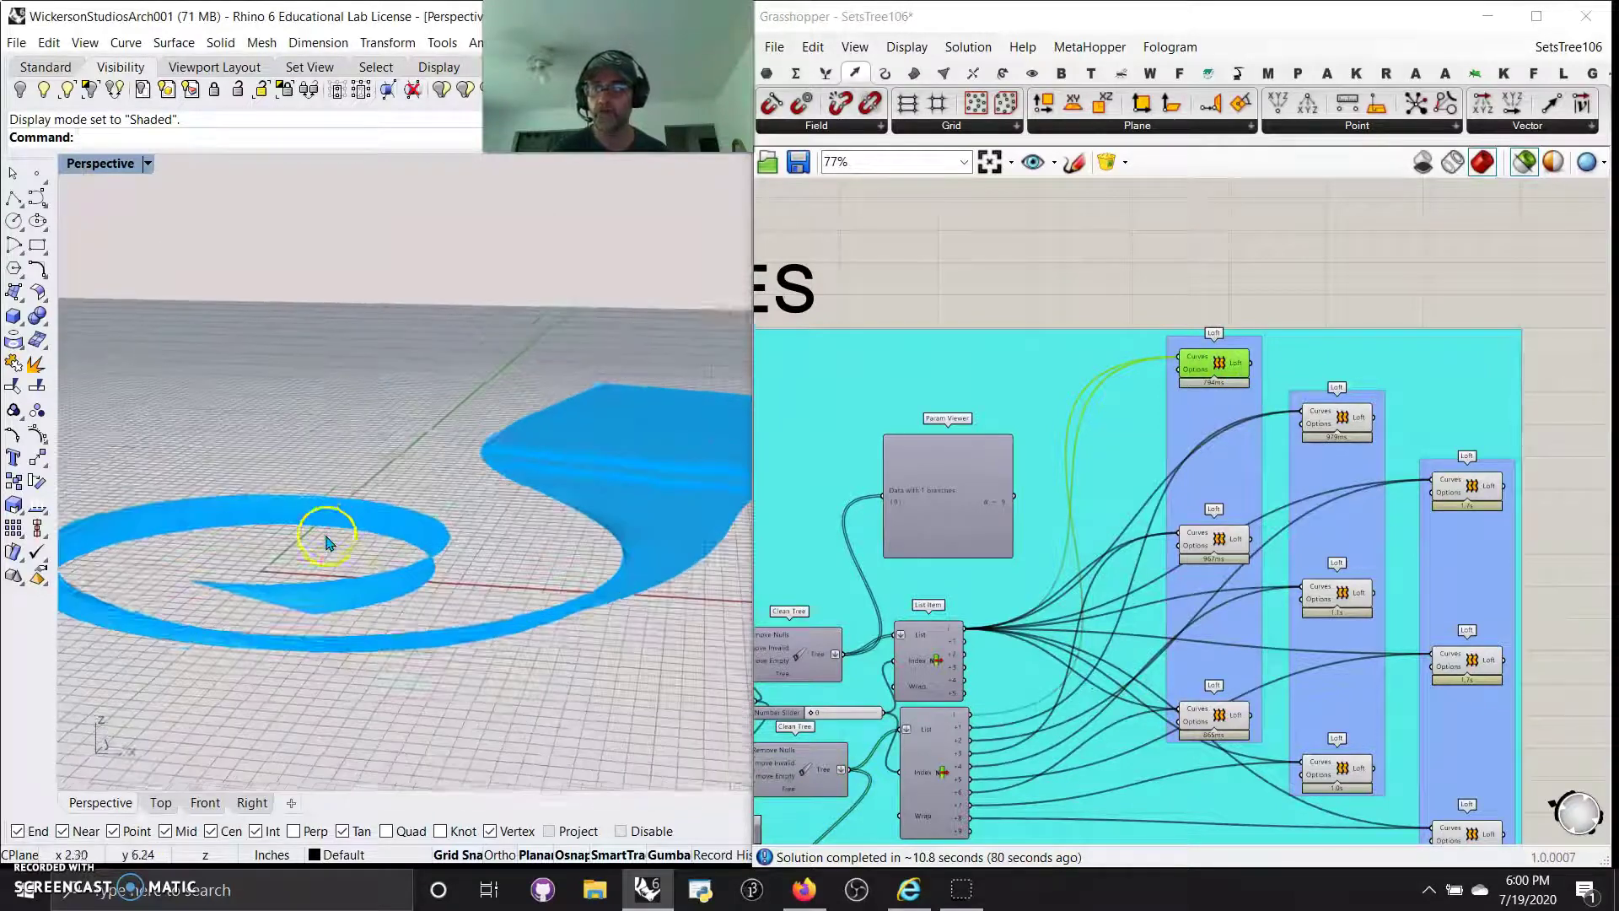
right_click_drag(327, 542, 351, 582)
left_click(1219, 539)
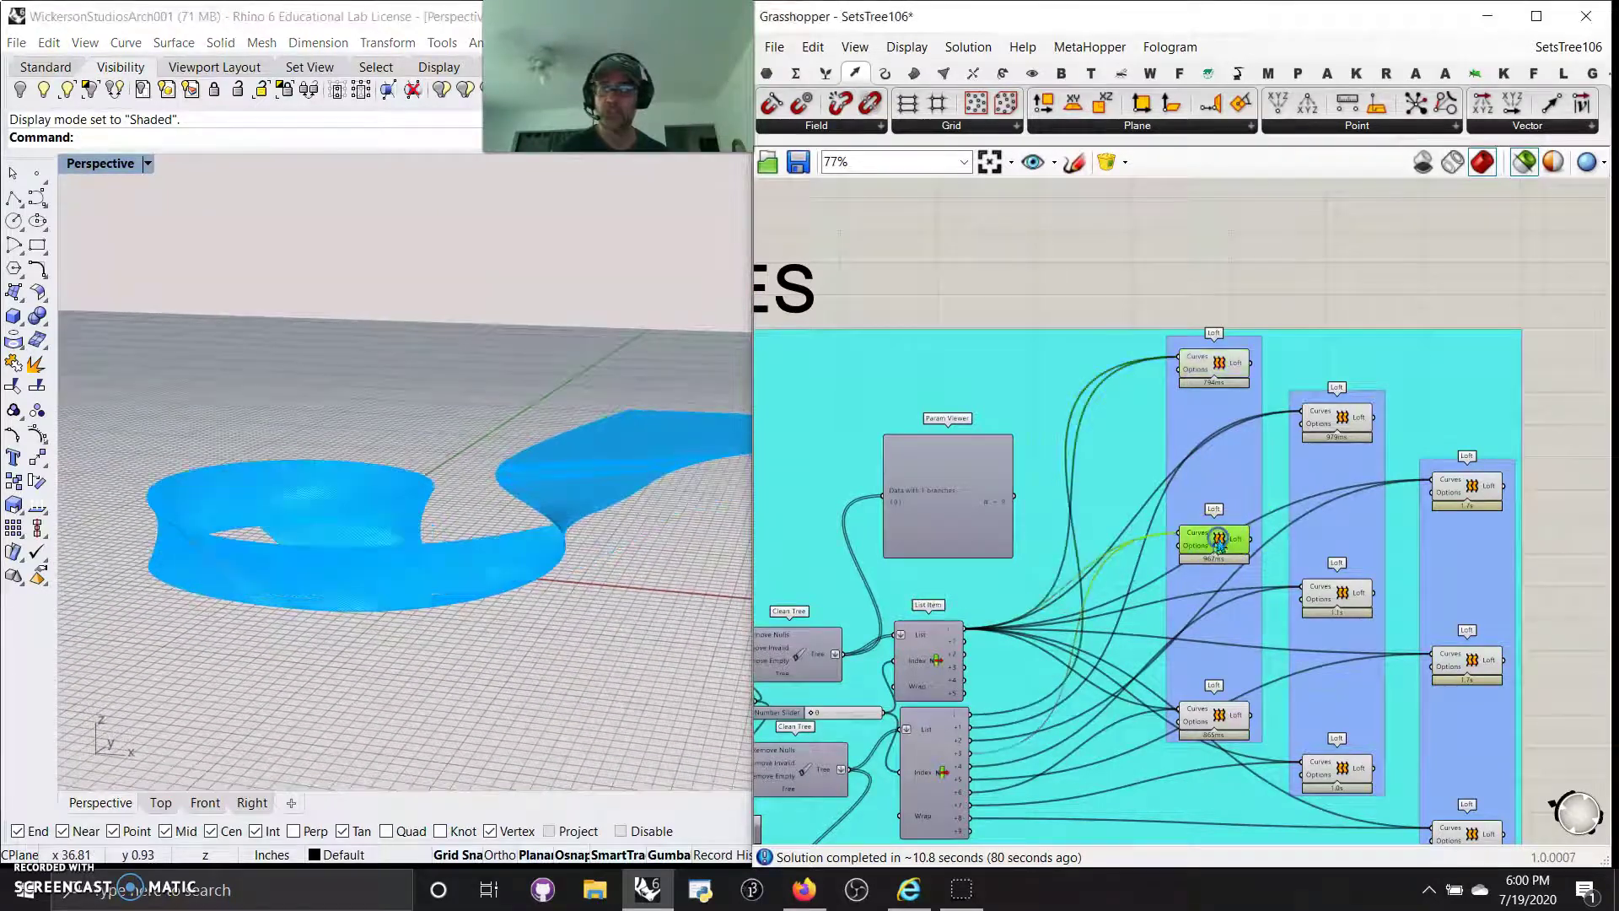
right_click_drag(455, 666, 423, 684)
left_click(1201, 712)
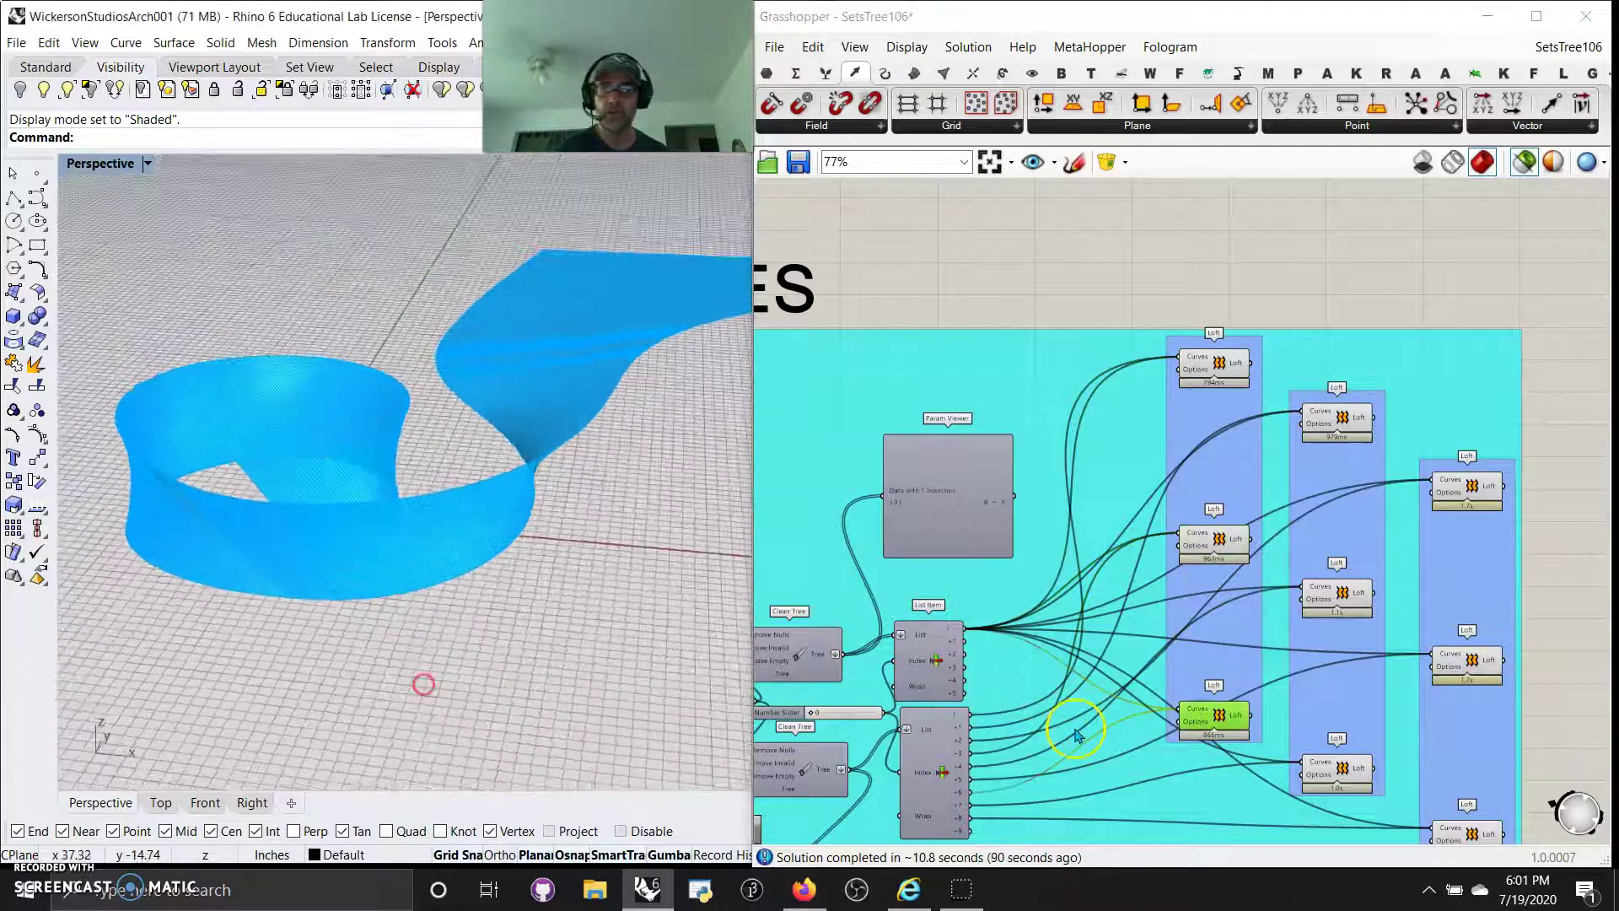
left_click_drag(1131, 260, 1266, 777)
right_click_drag(558, 554, 430, 600)
Highlight the second-column Loft components individually and as a group, viewing their surfaces from several angles.
left_click(1336, 413)
left_click(1333, 597)
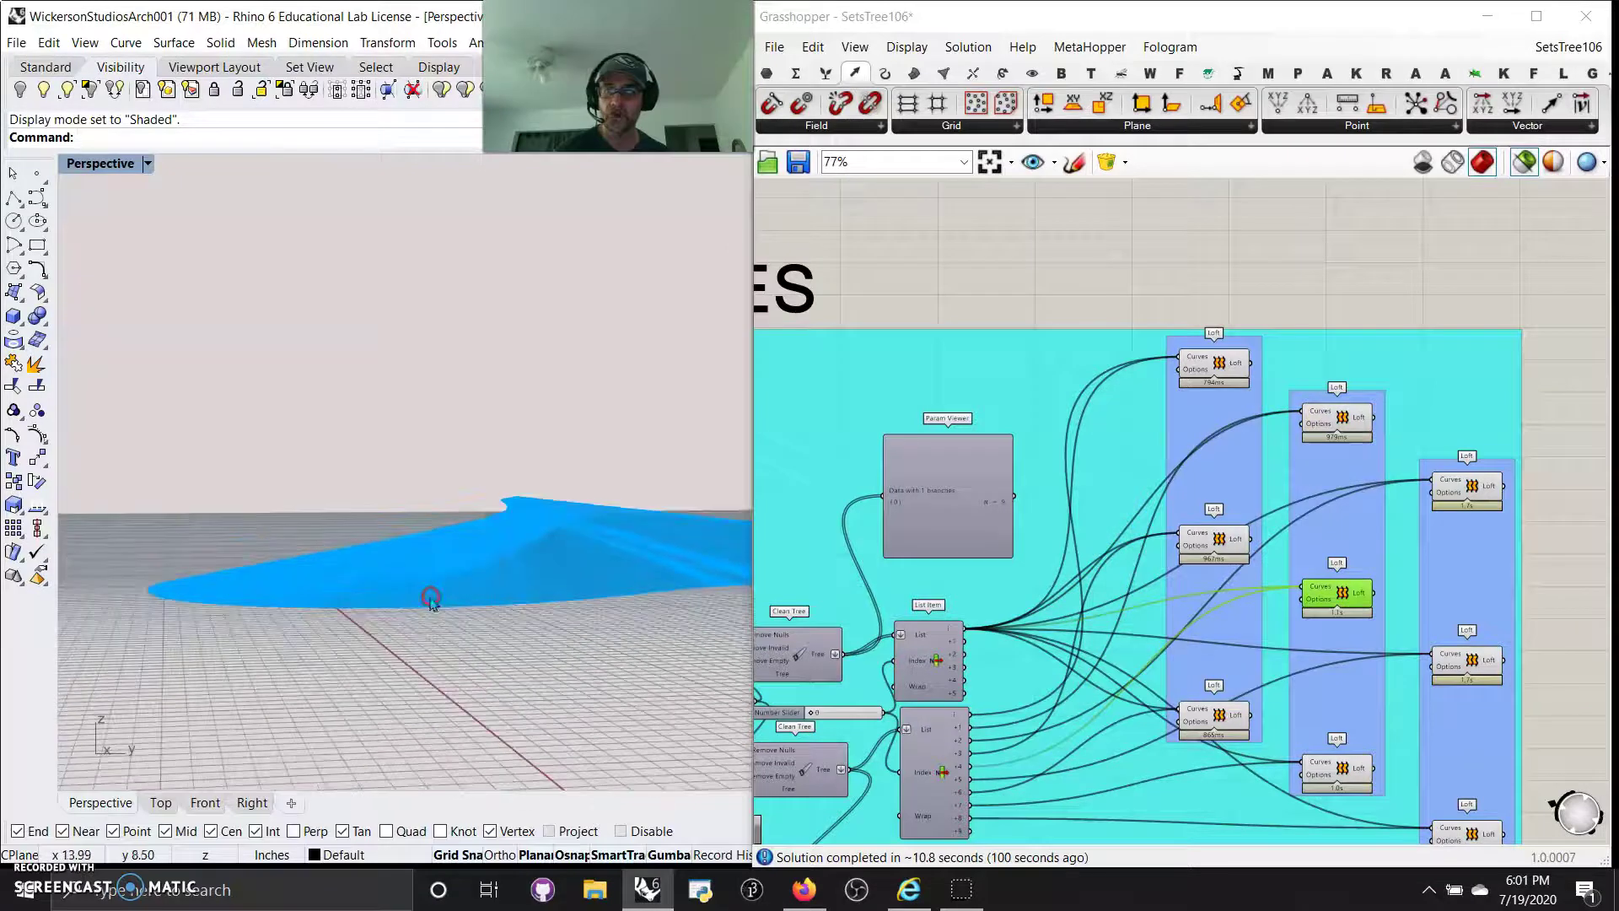
left_click(1305, 753)
right_click_drag(497, 658, 501, 651)
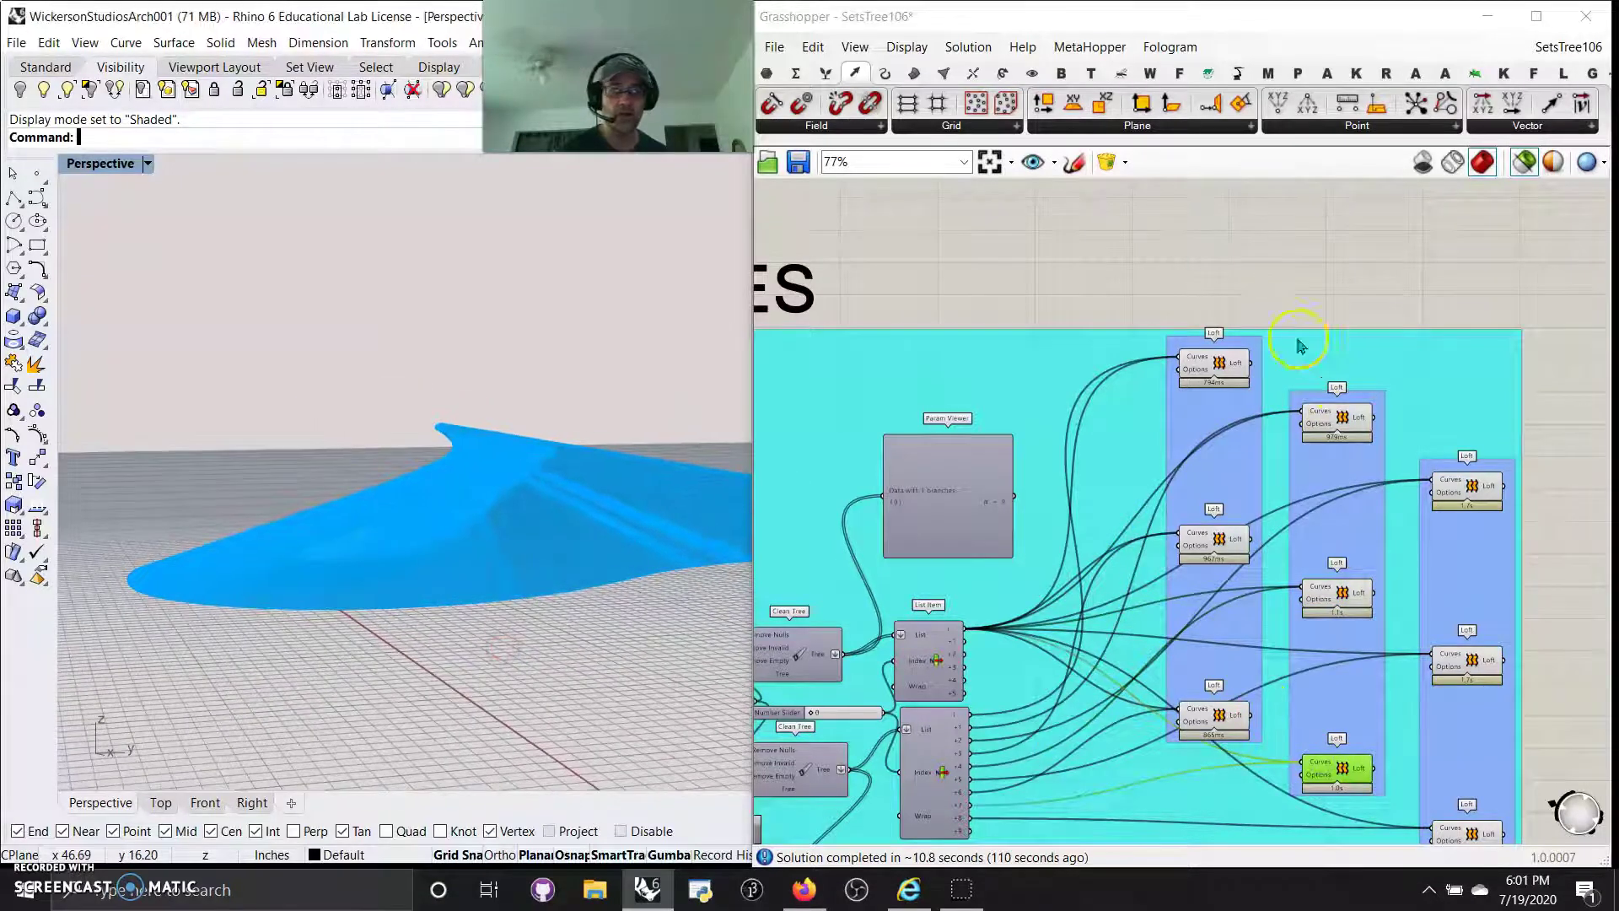
left_click_drag(1278, 286, 1389, 827)
right_click_drag(585, 674, 474, 622)
Set the Perspective viewport's display mode to Rendered and view the second-column lofts in it.
left_click(118, 163)
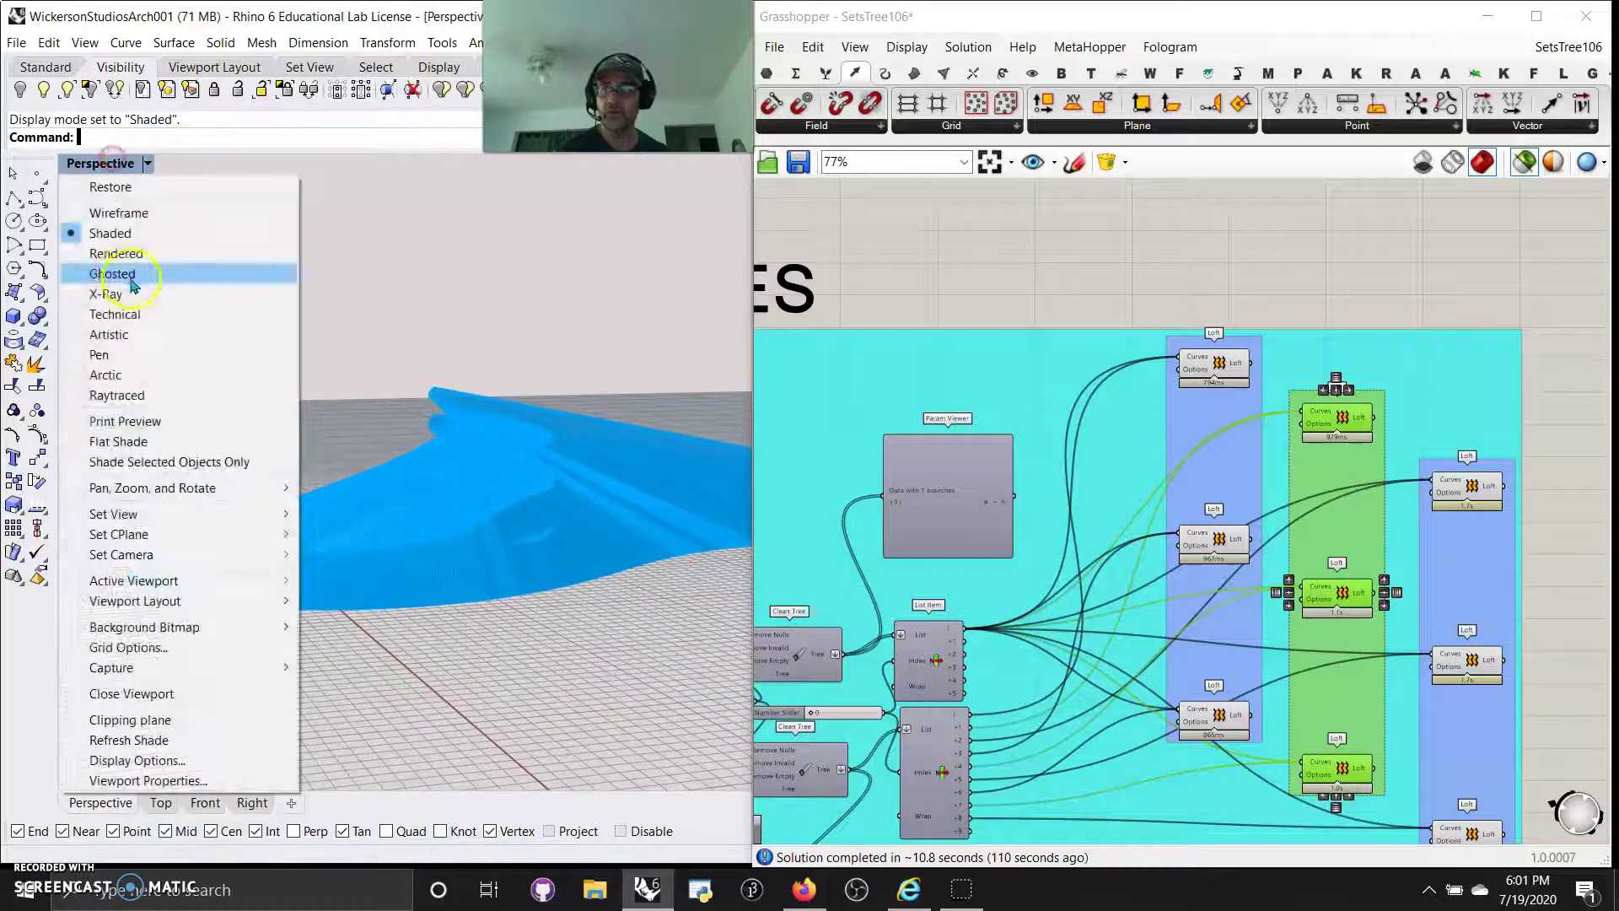
left_click(118, 249)
right_click_drag(199, 300, 232, 721)
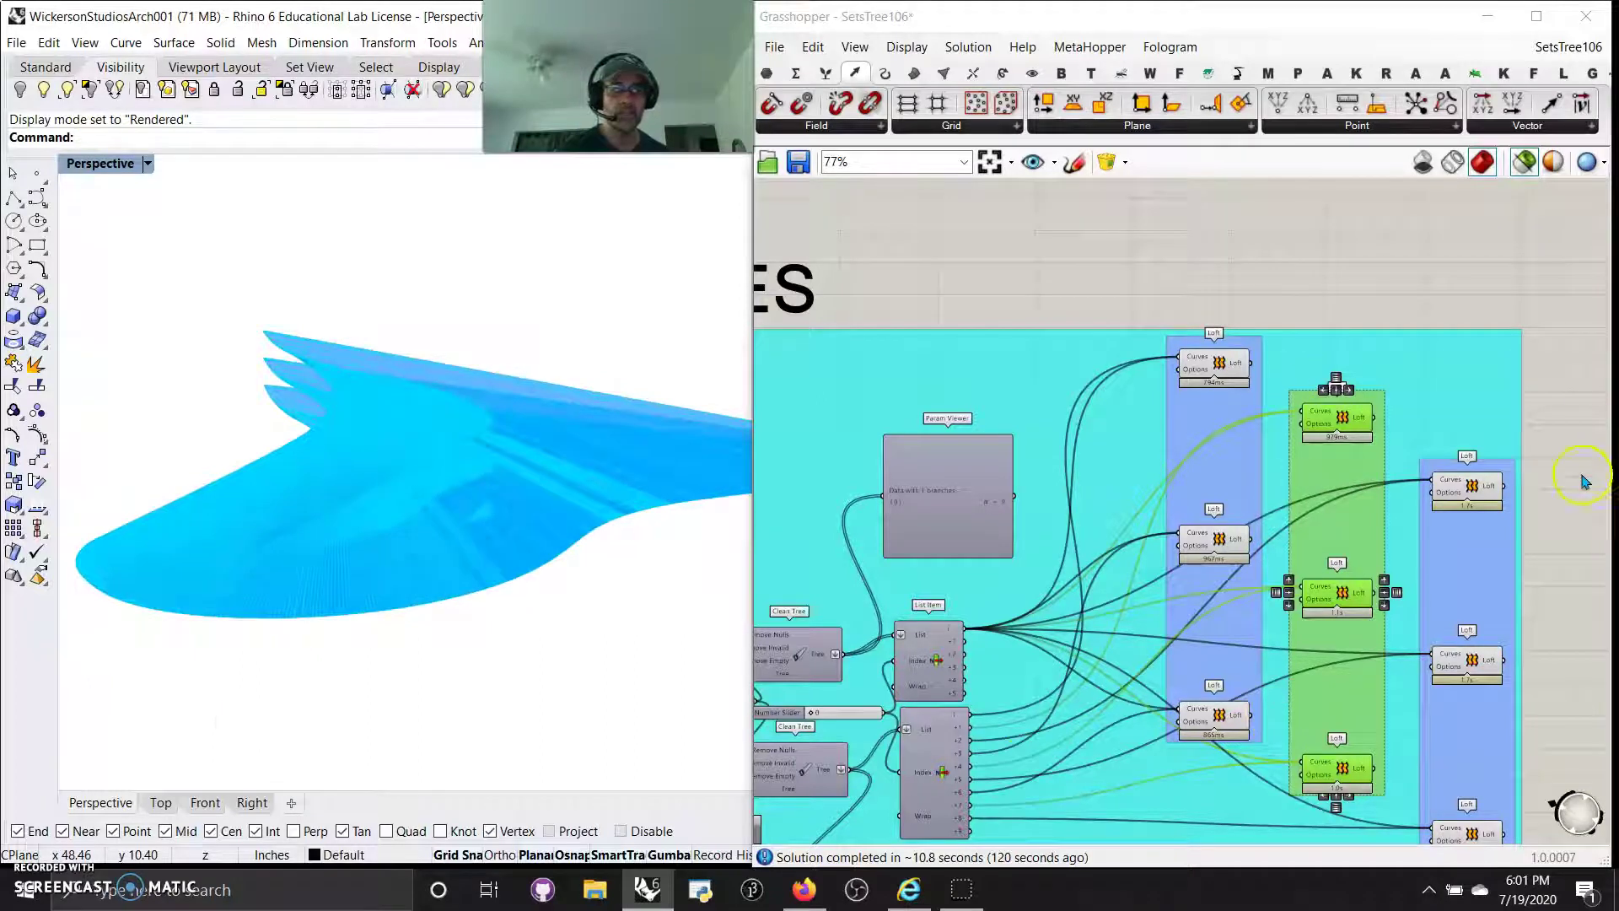
Highlight the third-column Loft components one at a time, then all nine lofts together, inspecting the surfaces in the Rendered viewport.
right_click_drag(1583, 480, 1371, 322)
left_click(1304, 322)
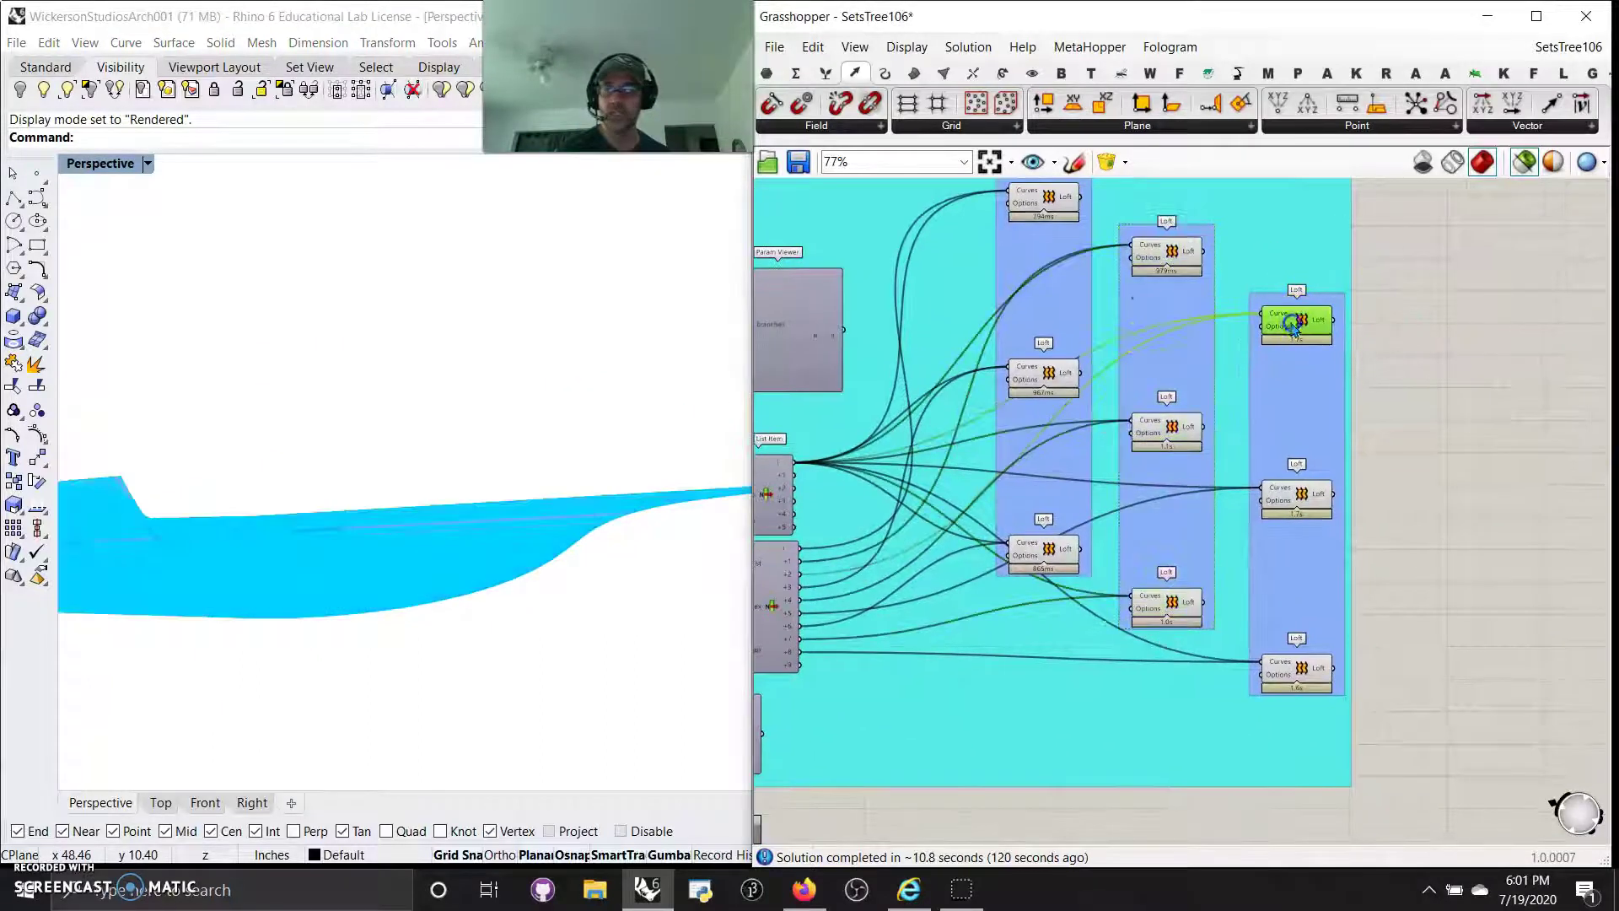
right_click_drag(422, 560, 969, 580)
left_click(1281, 502)
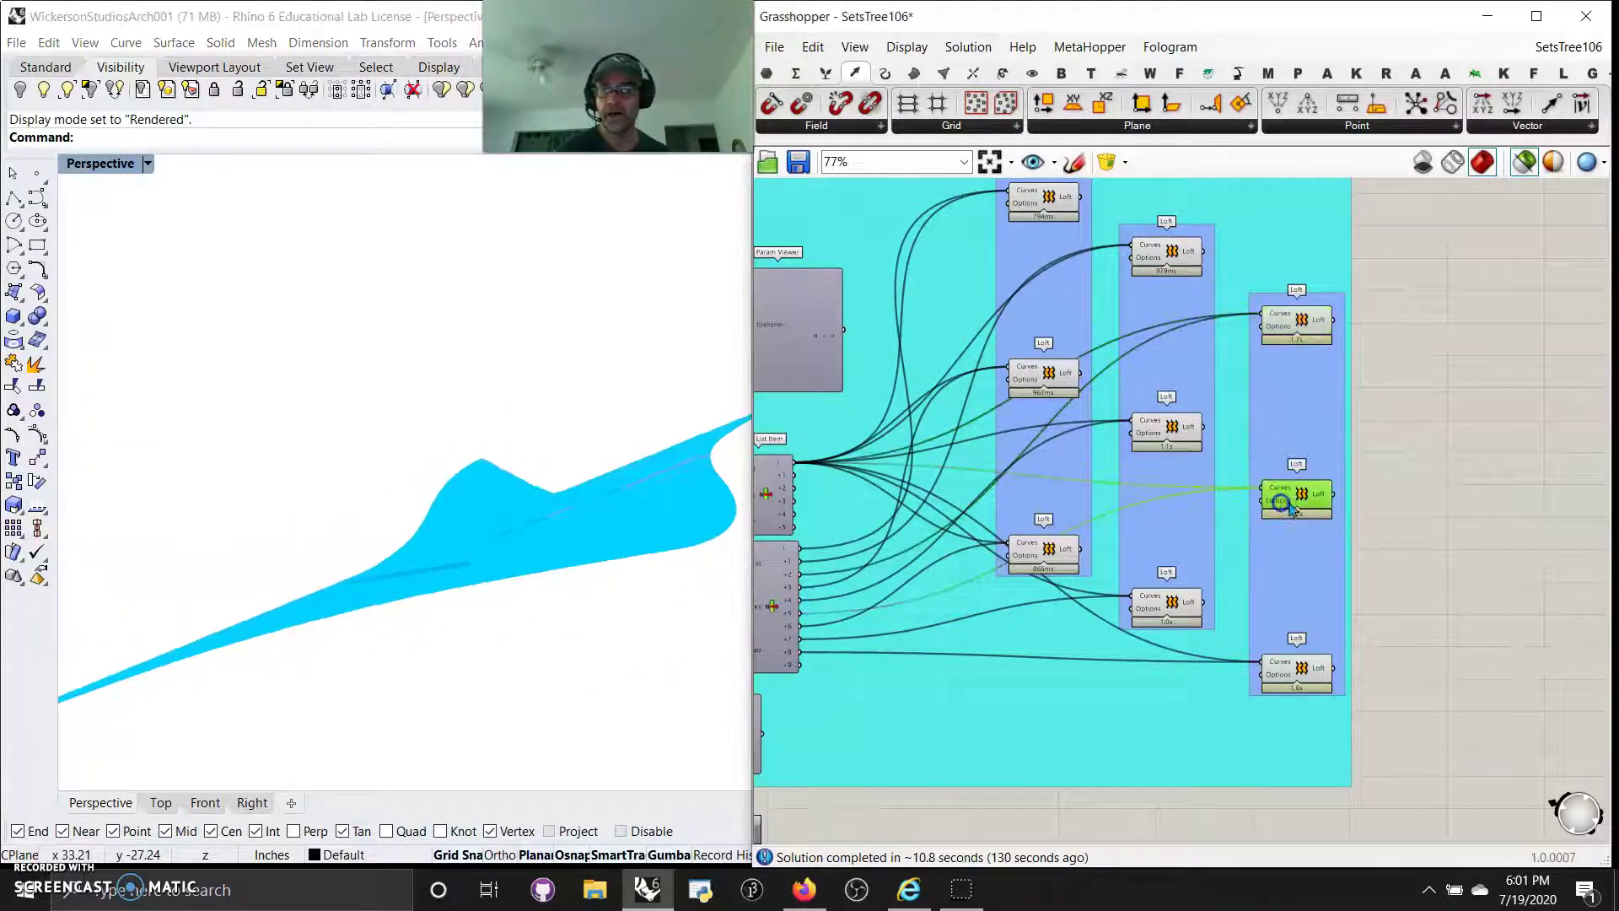
right_click_drag(567, 600, 523, 549)
scroll(524, 540, "up", 6)
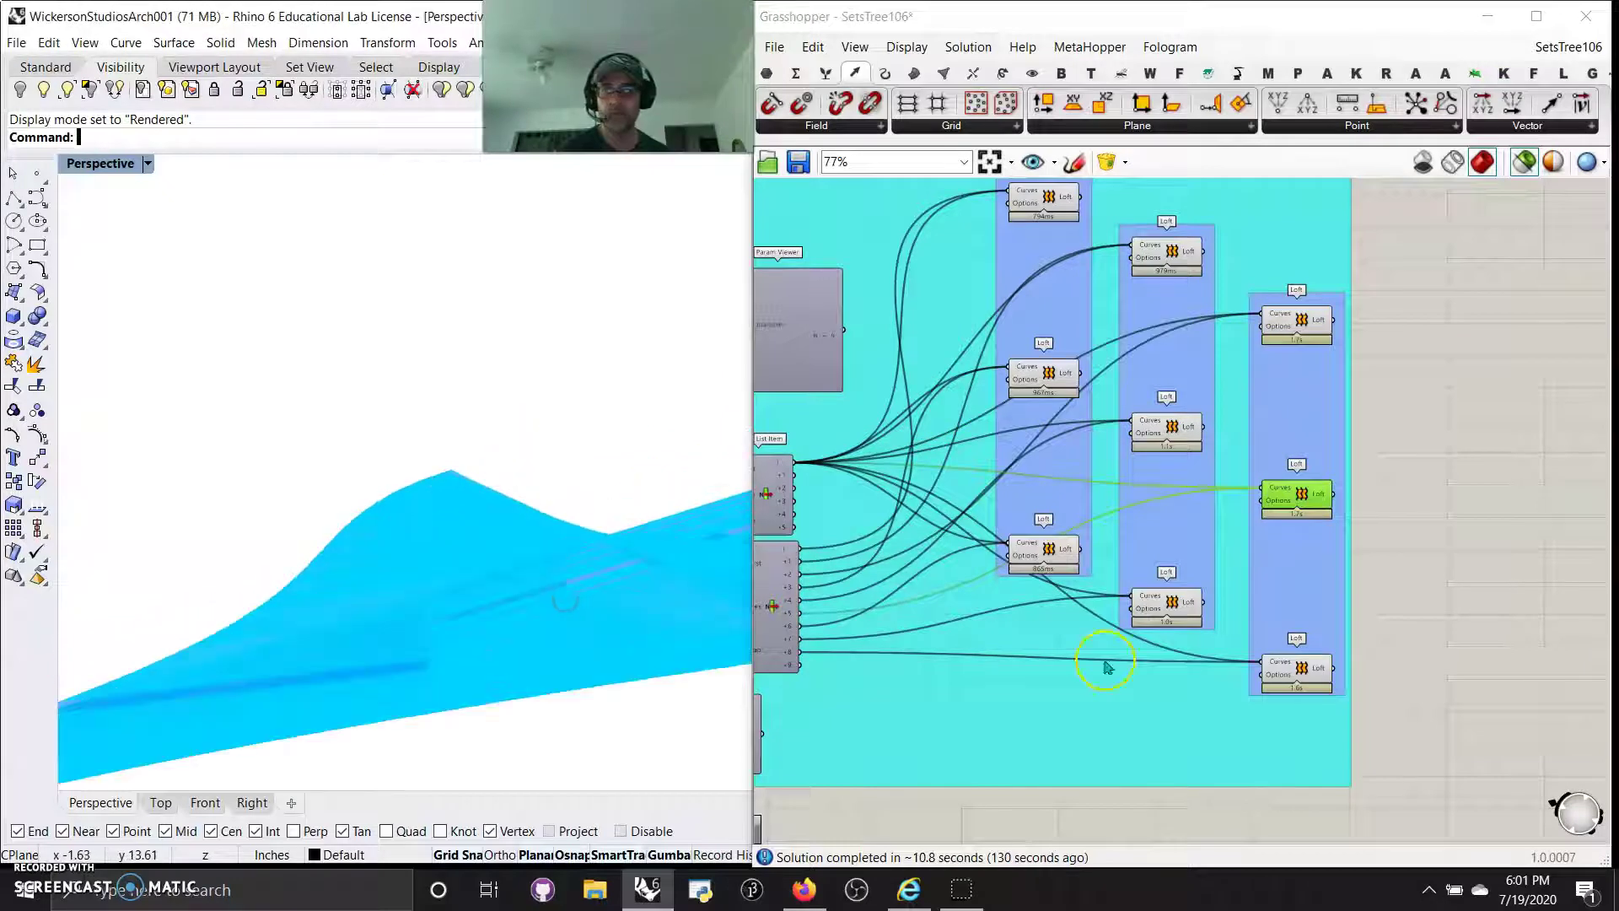
left_click(1295, 680)
right_click_drag(408, 723, 447, 687)
scroll(1159, 560, "down", 6)
left_click_drag(1280, 676, 1104, 342)
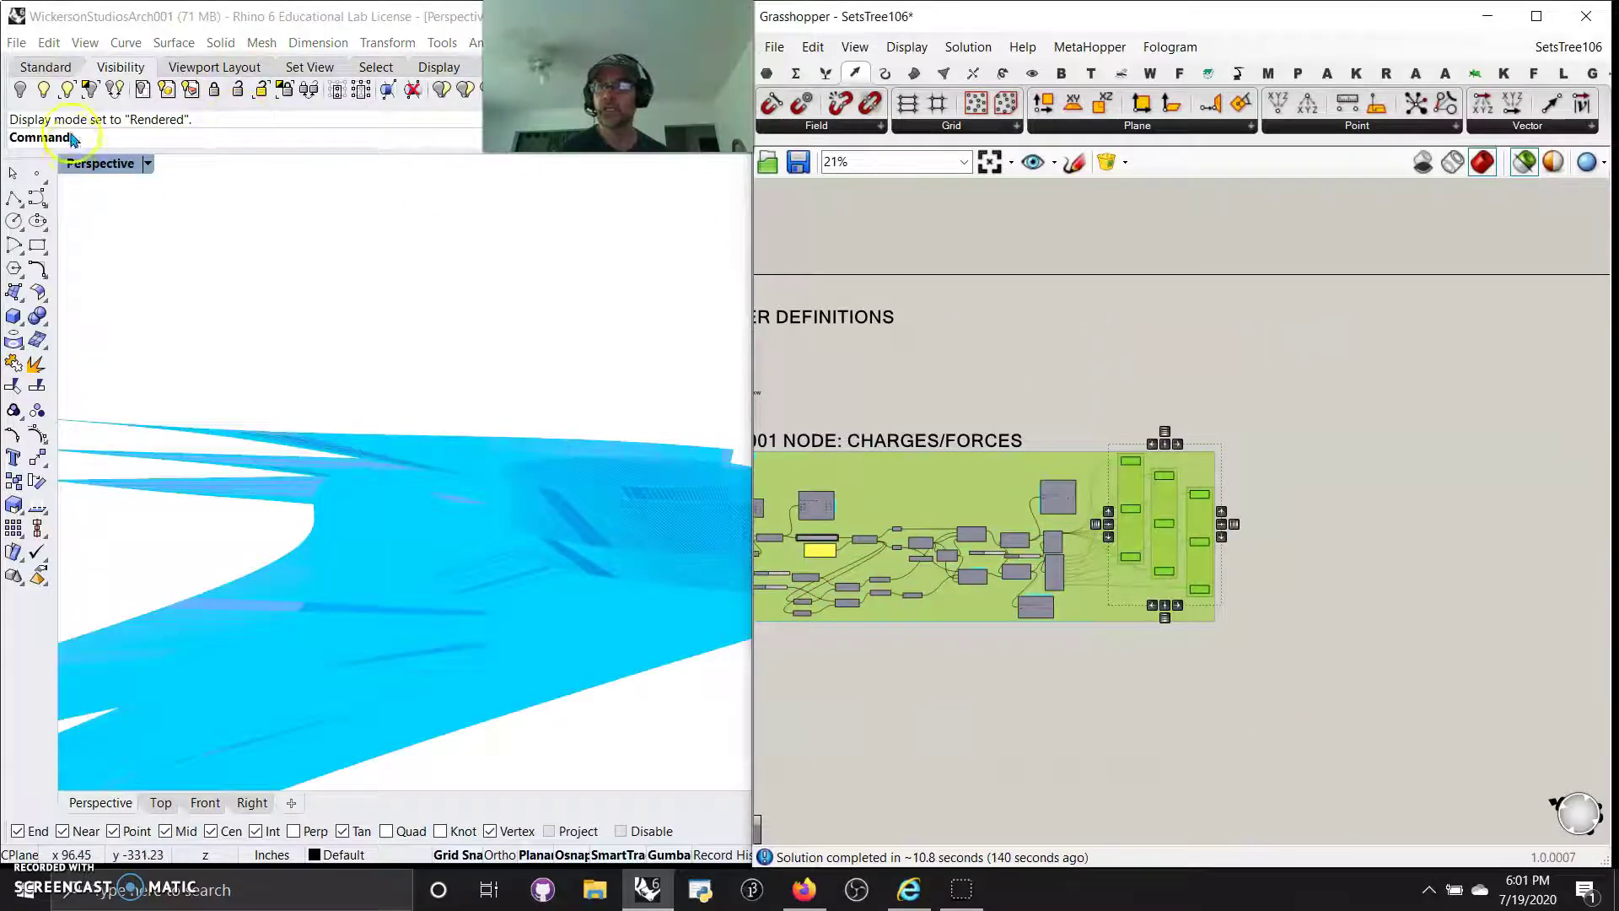
Show the hidden objects in Rhino, view the strip surfaces without the loft highlight, and hide them again.
left_click(41, 93)
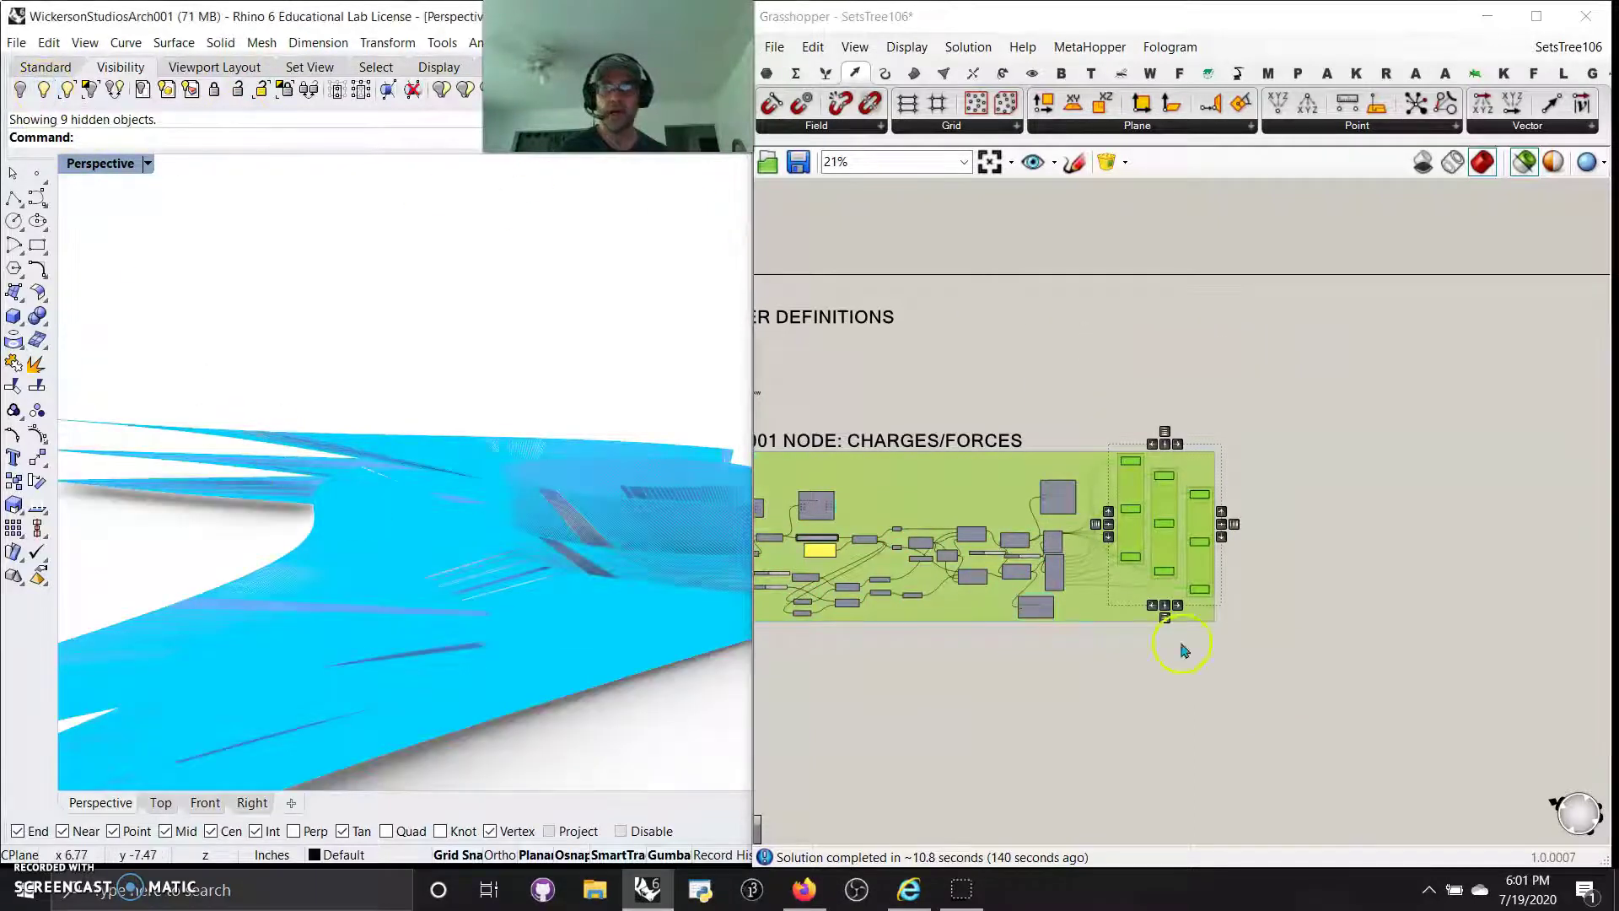
left_click(1328, 673)
right_click_drag(548, 632, 661, 625)
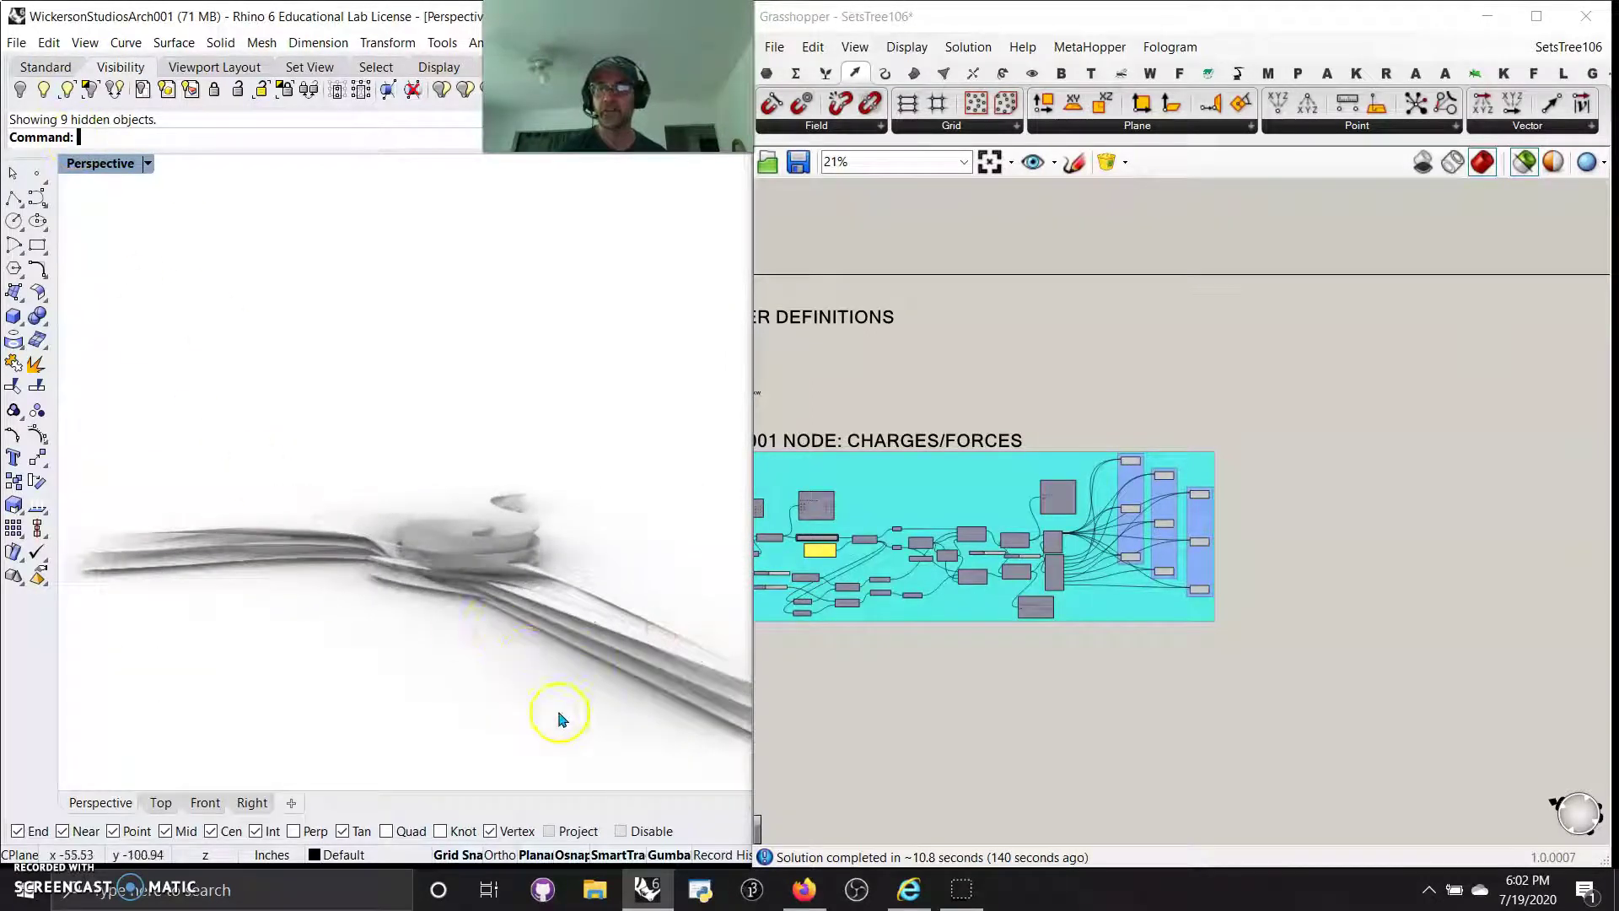
left_click_drag(560, 711, 291, 399)
left_click(22, 89)
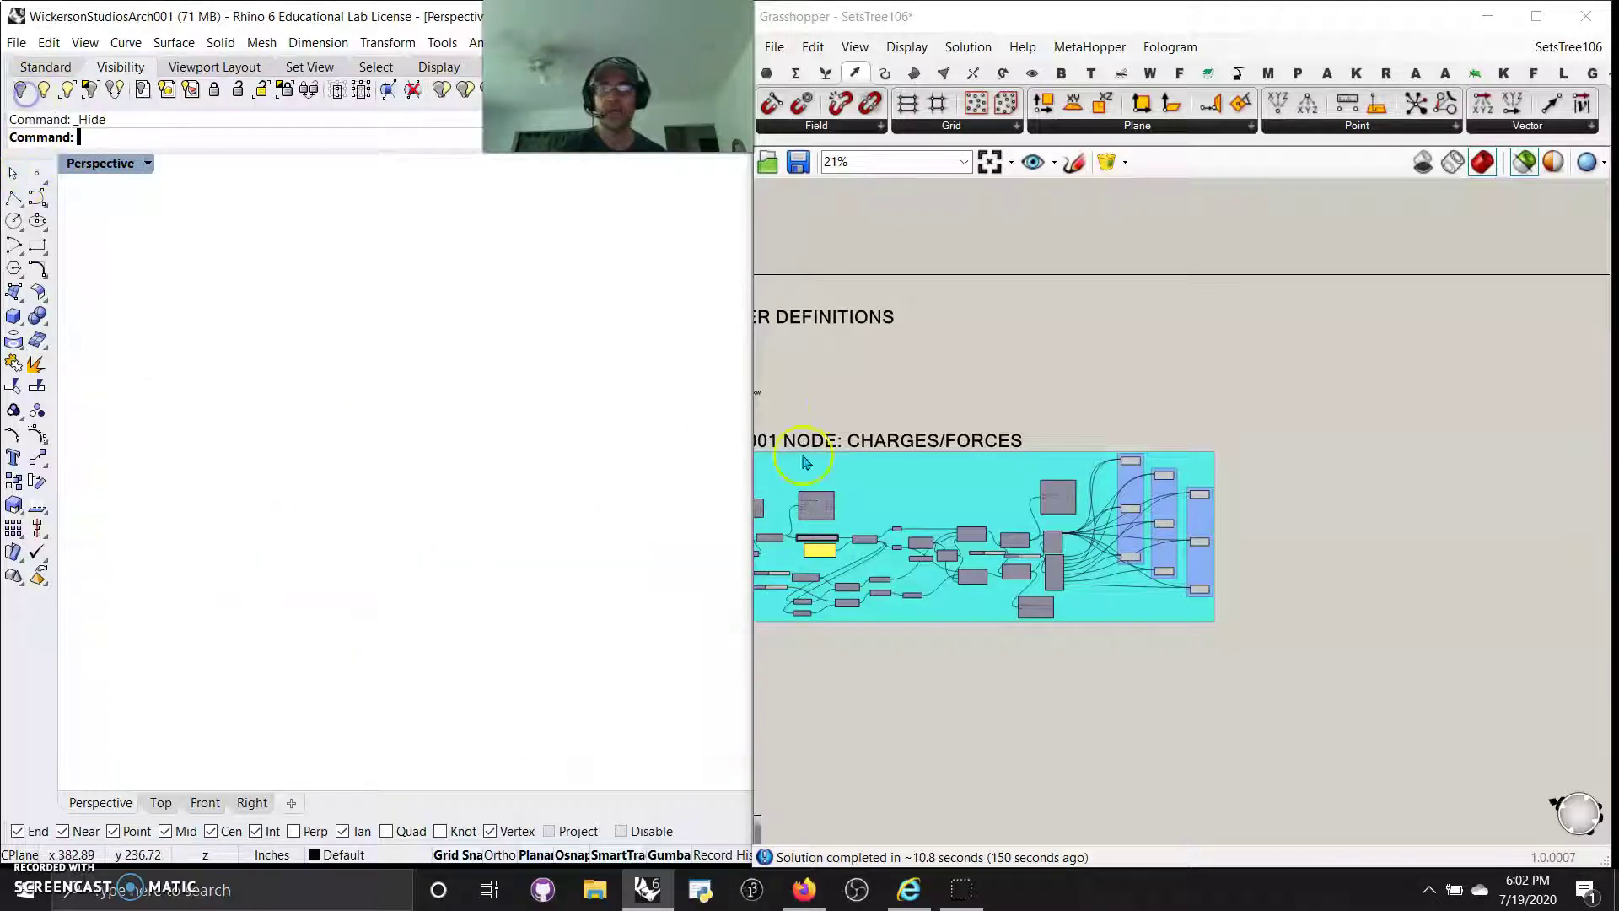
Set the number slider driving the Domain of the Range before Unit Z to 30.00.
right_click_drag(854, 365, 1186, 390)
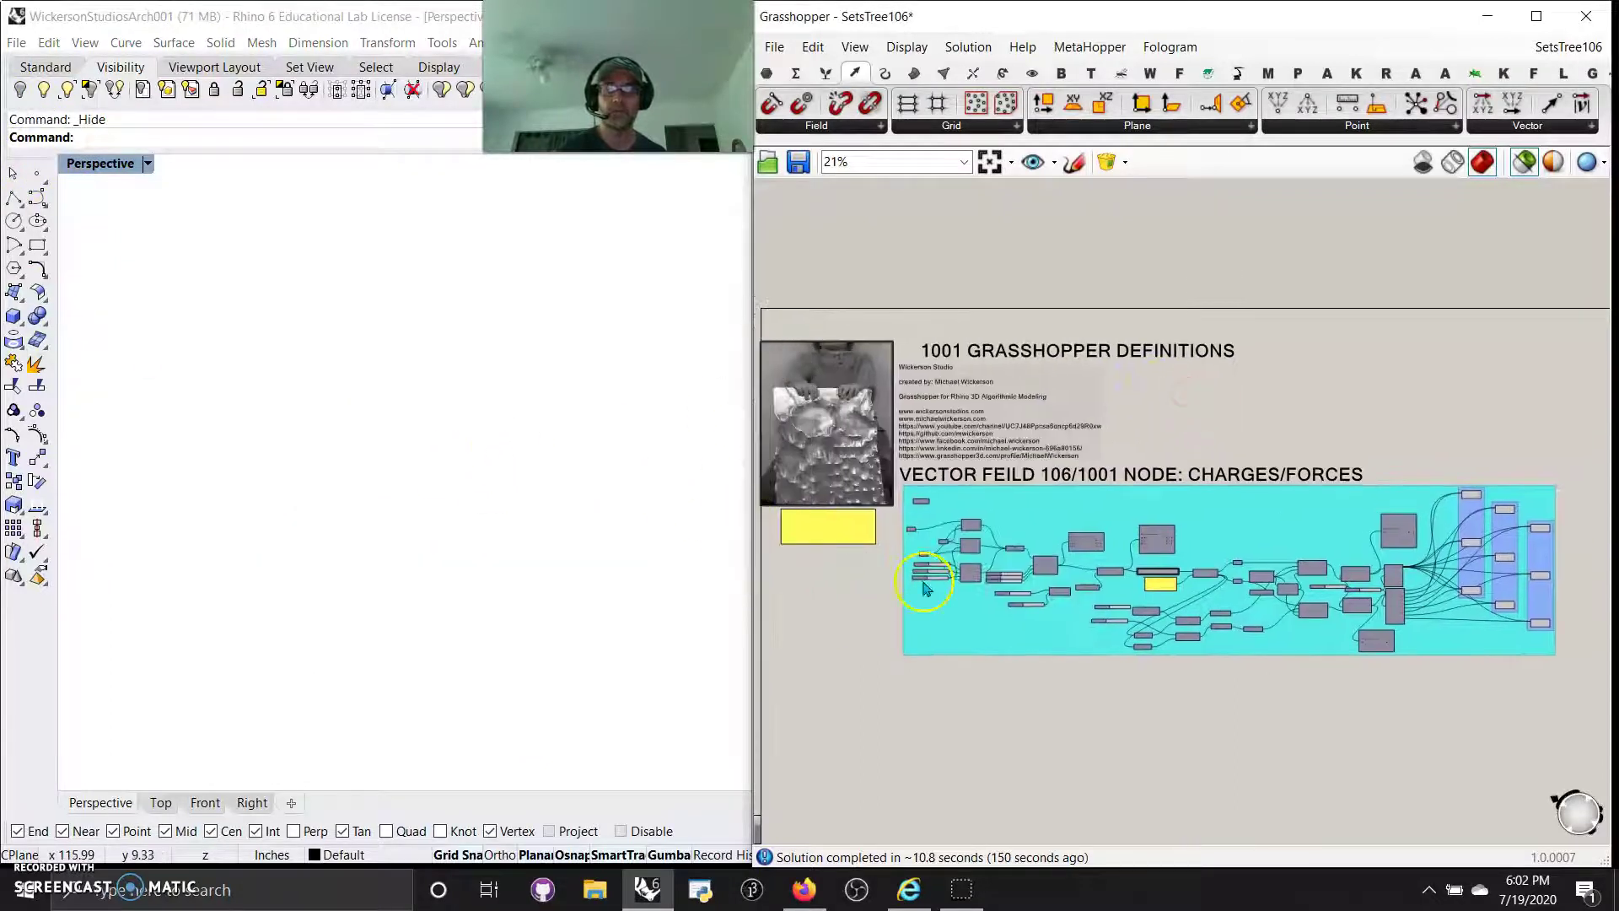
scroll(1037, 578, "up", 5)
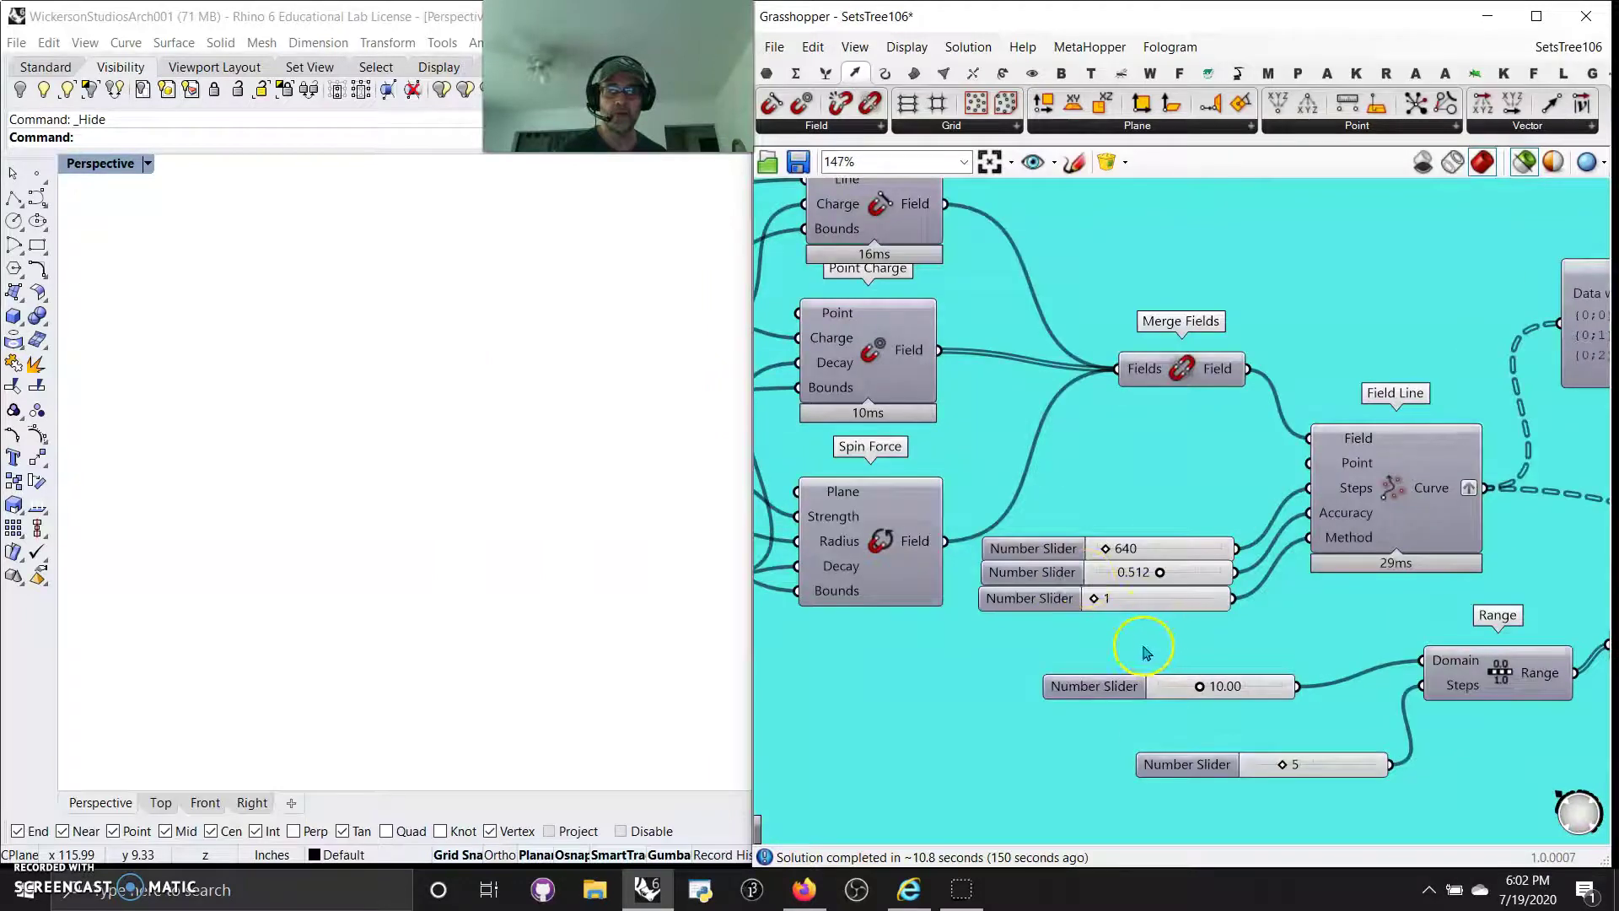
right_click_drag(1146, 643, 1111, 592)
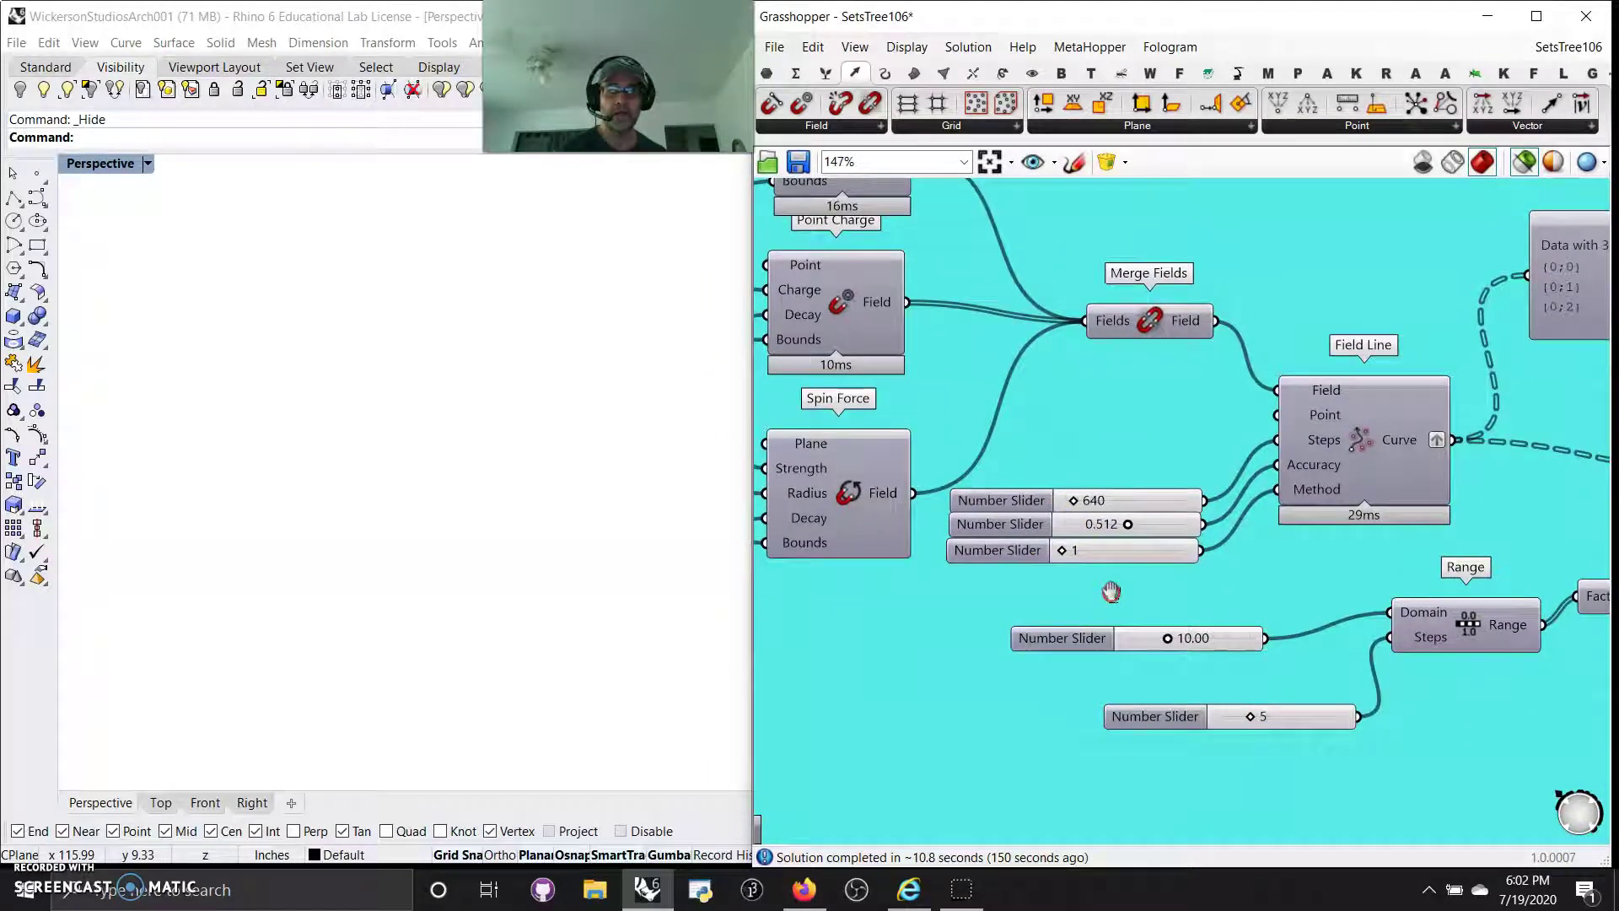
middle_click(1210, 647)
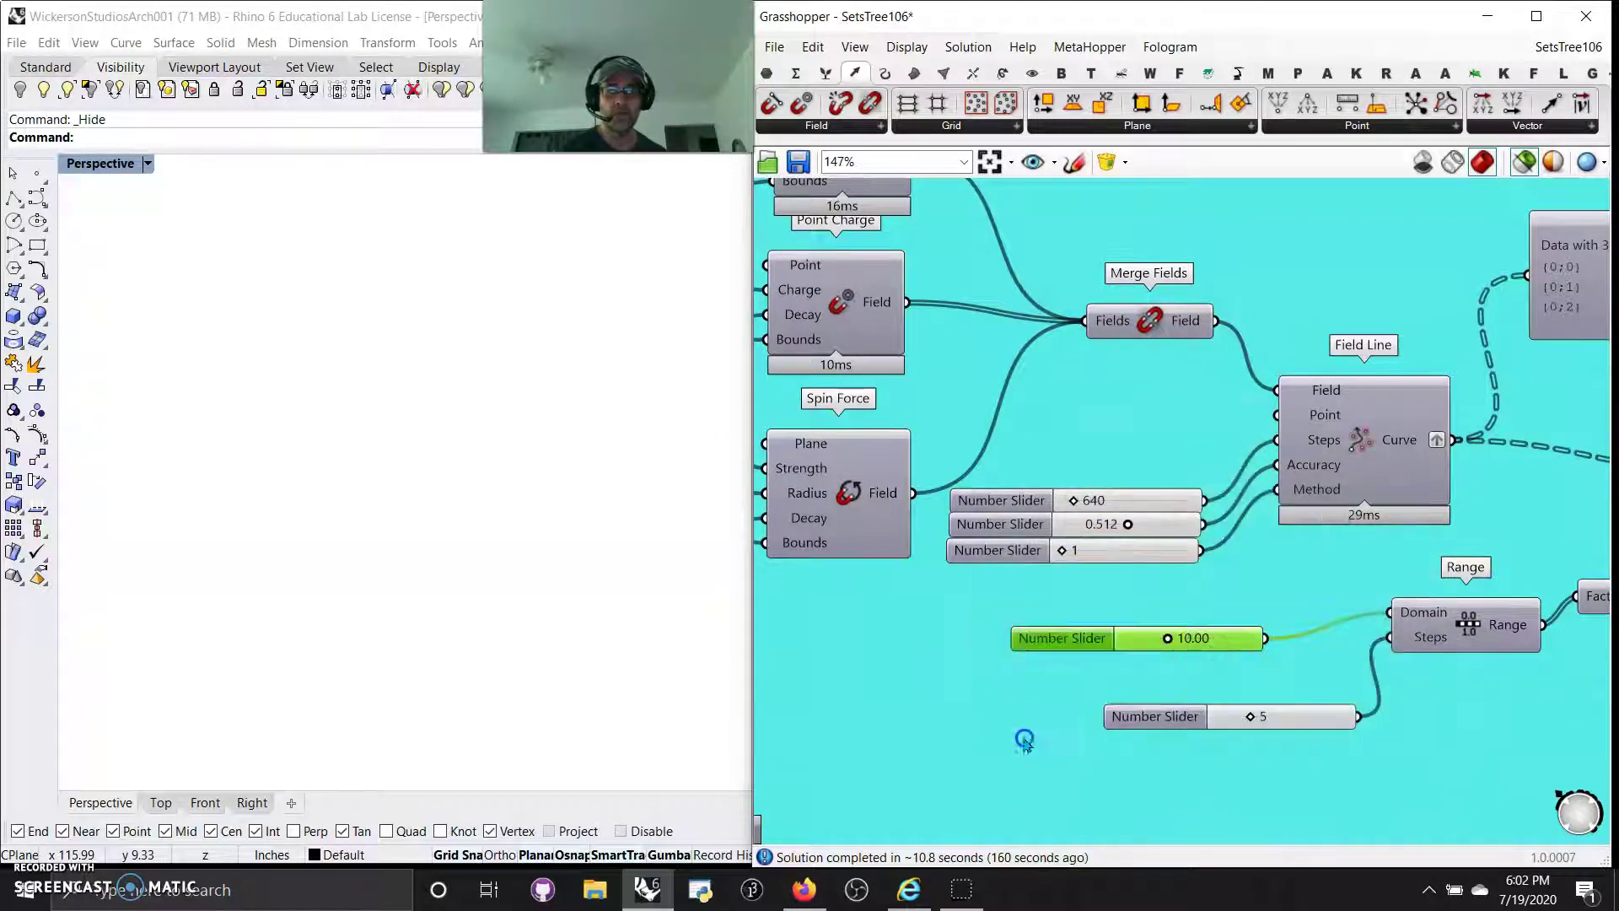
right_click(1220, 647)
left_click(1185, 711)
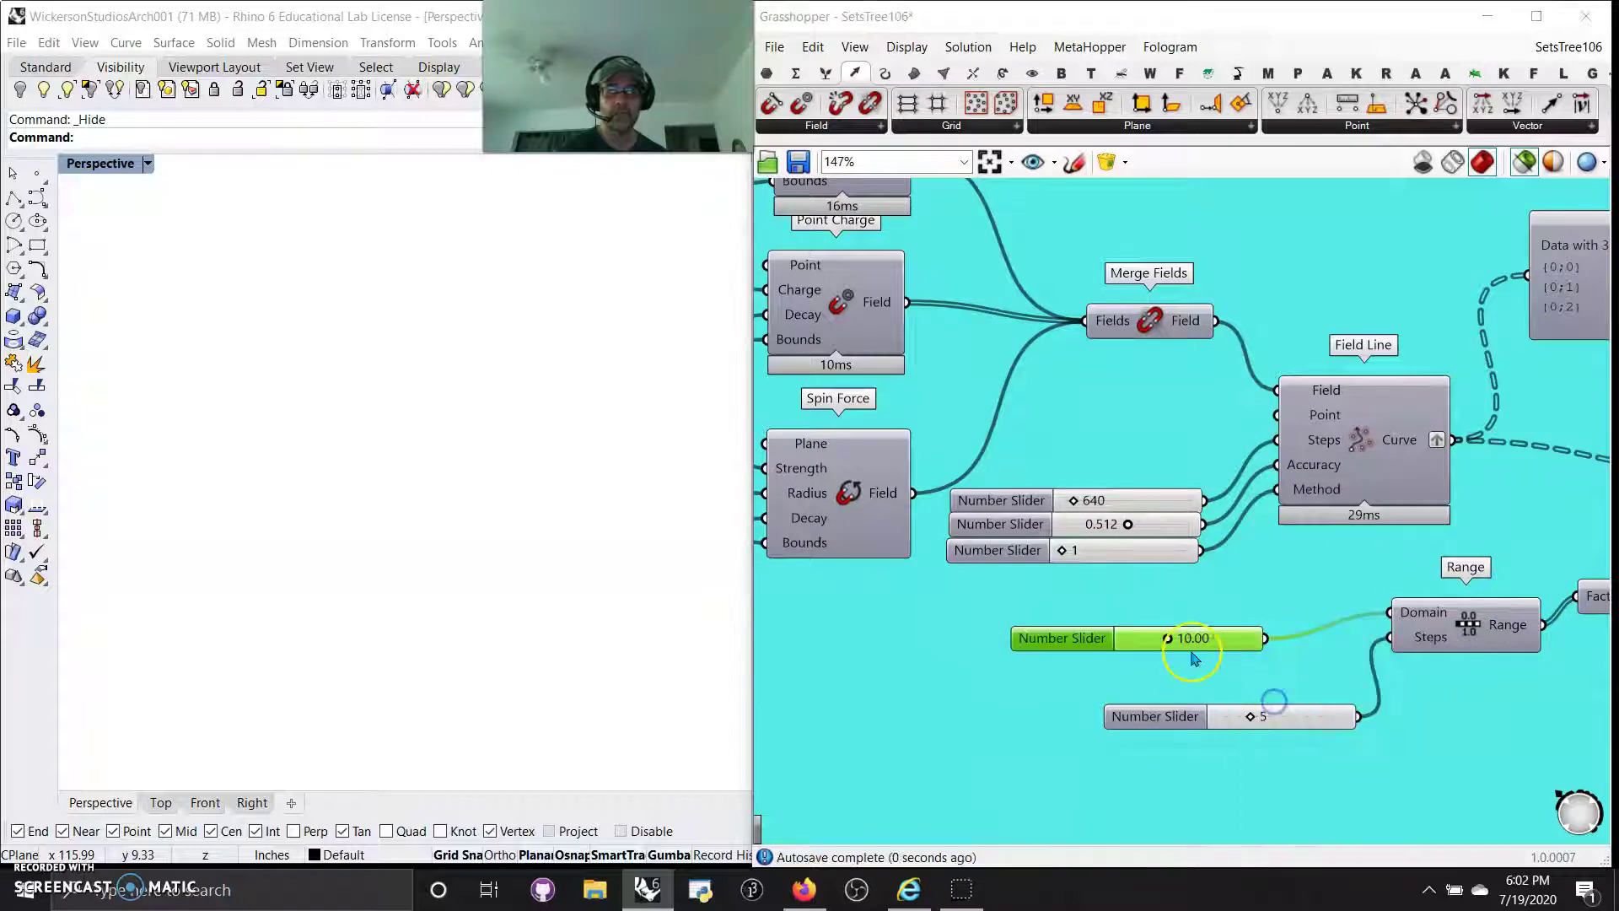
left_click_drag(1246, 799, 1333, 799)
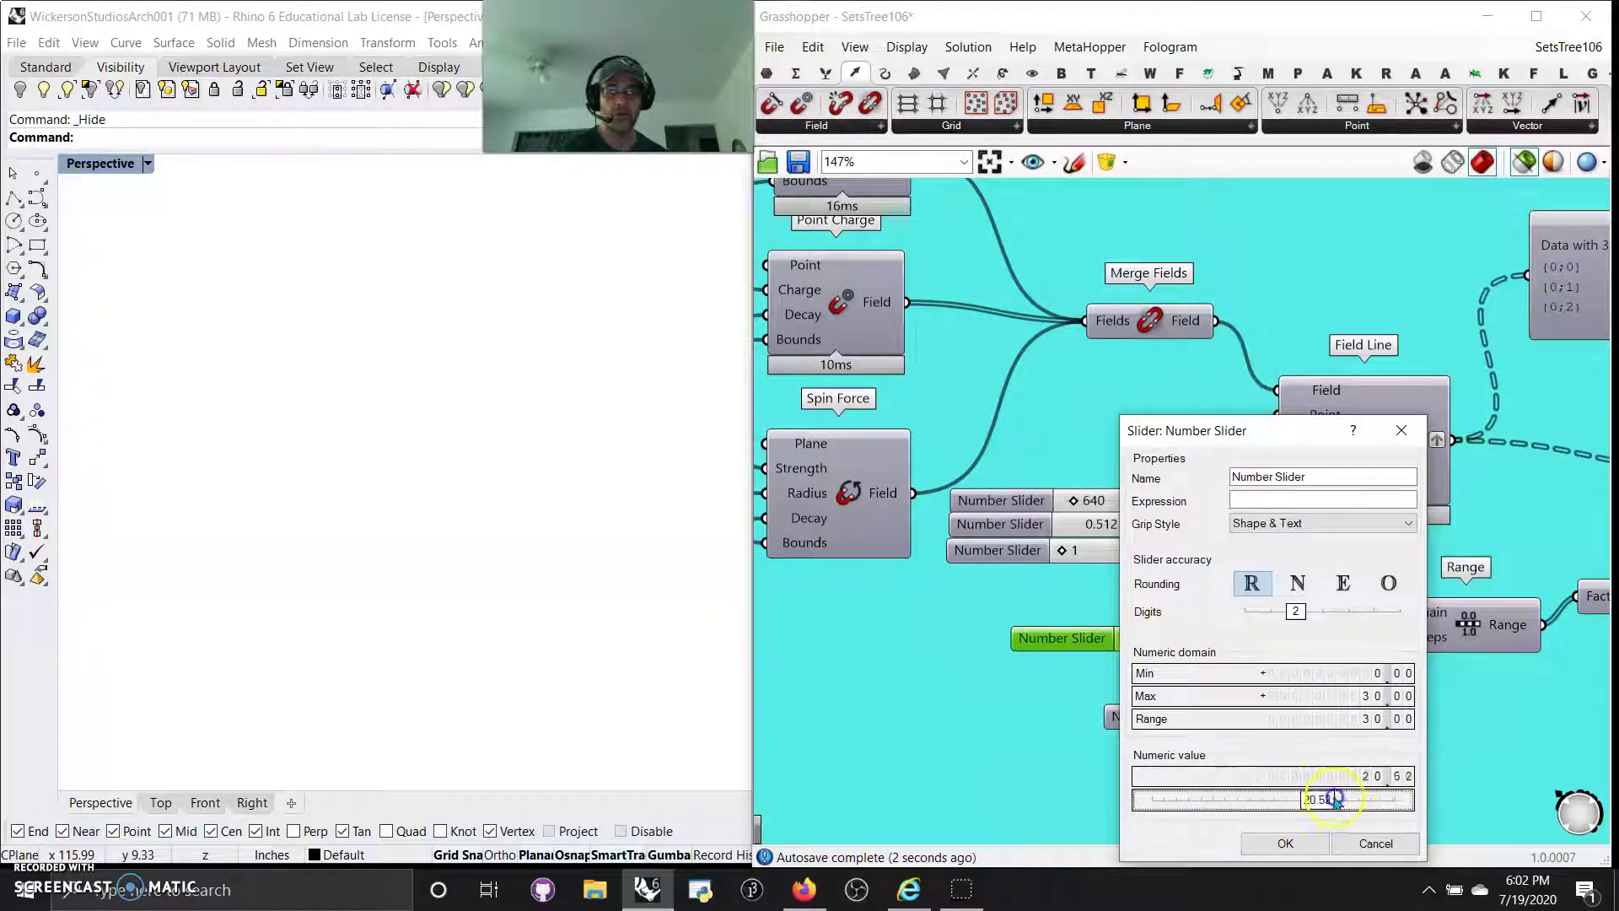
left_click(1280, 843)
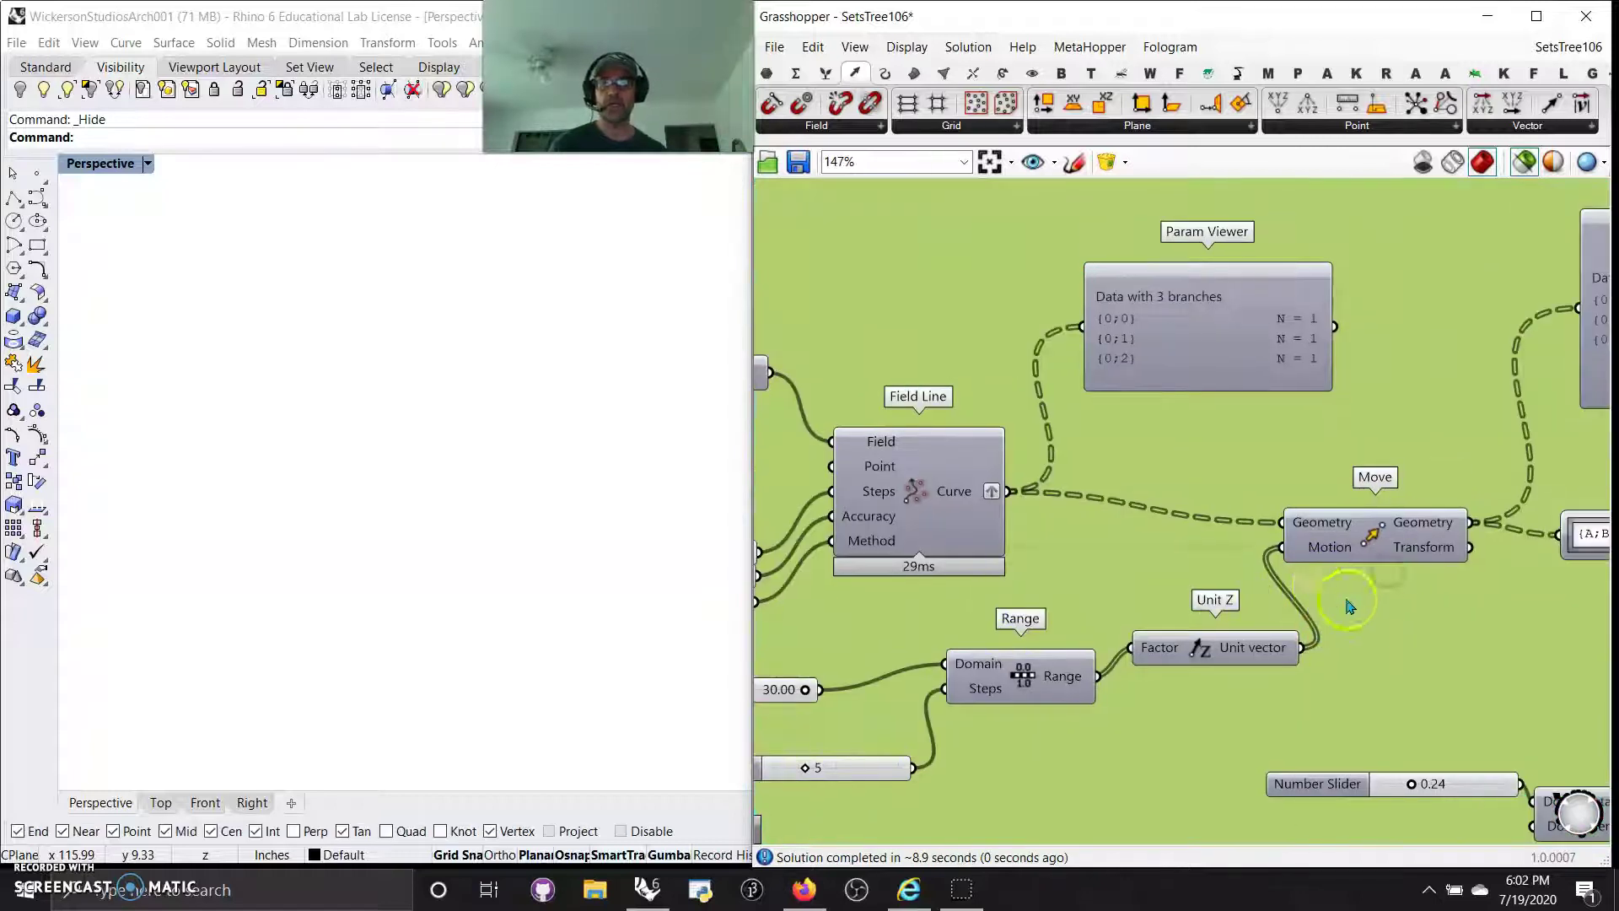
Review the Move, Path Mapper, mask panel and Split Tree components and view the respaced curves in the viewport.
right_click_drag(1278, 445, 832, 425)
right_click_drag(1350, 643, 1114, 578)
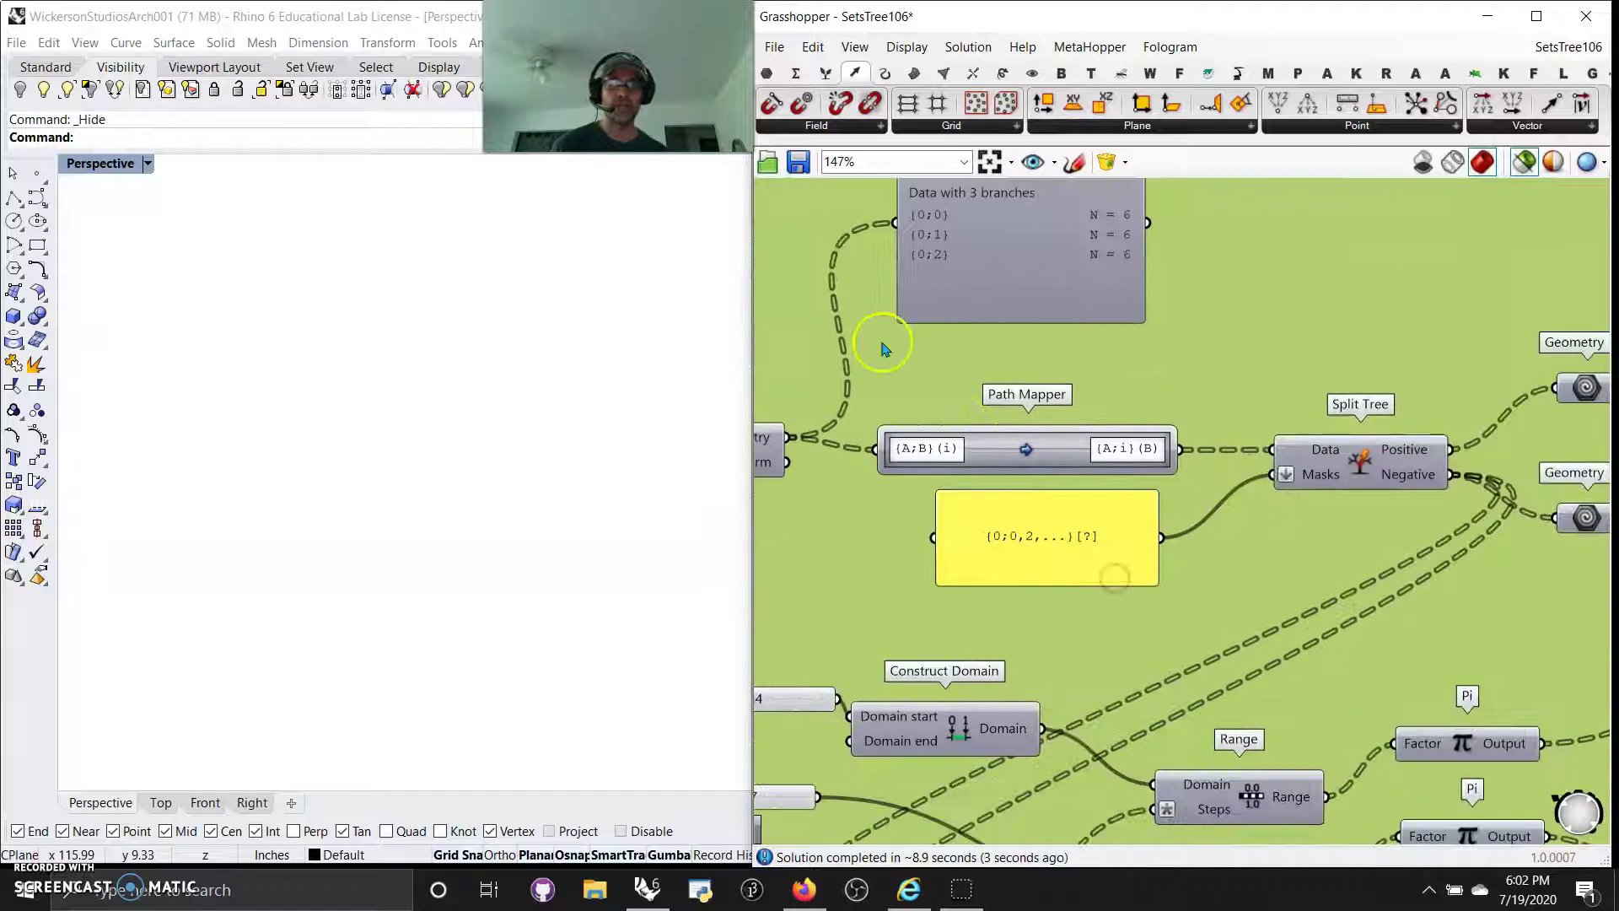
left_click(1044, 449)
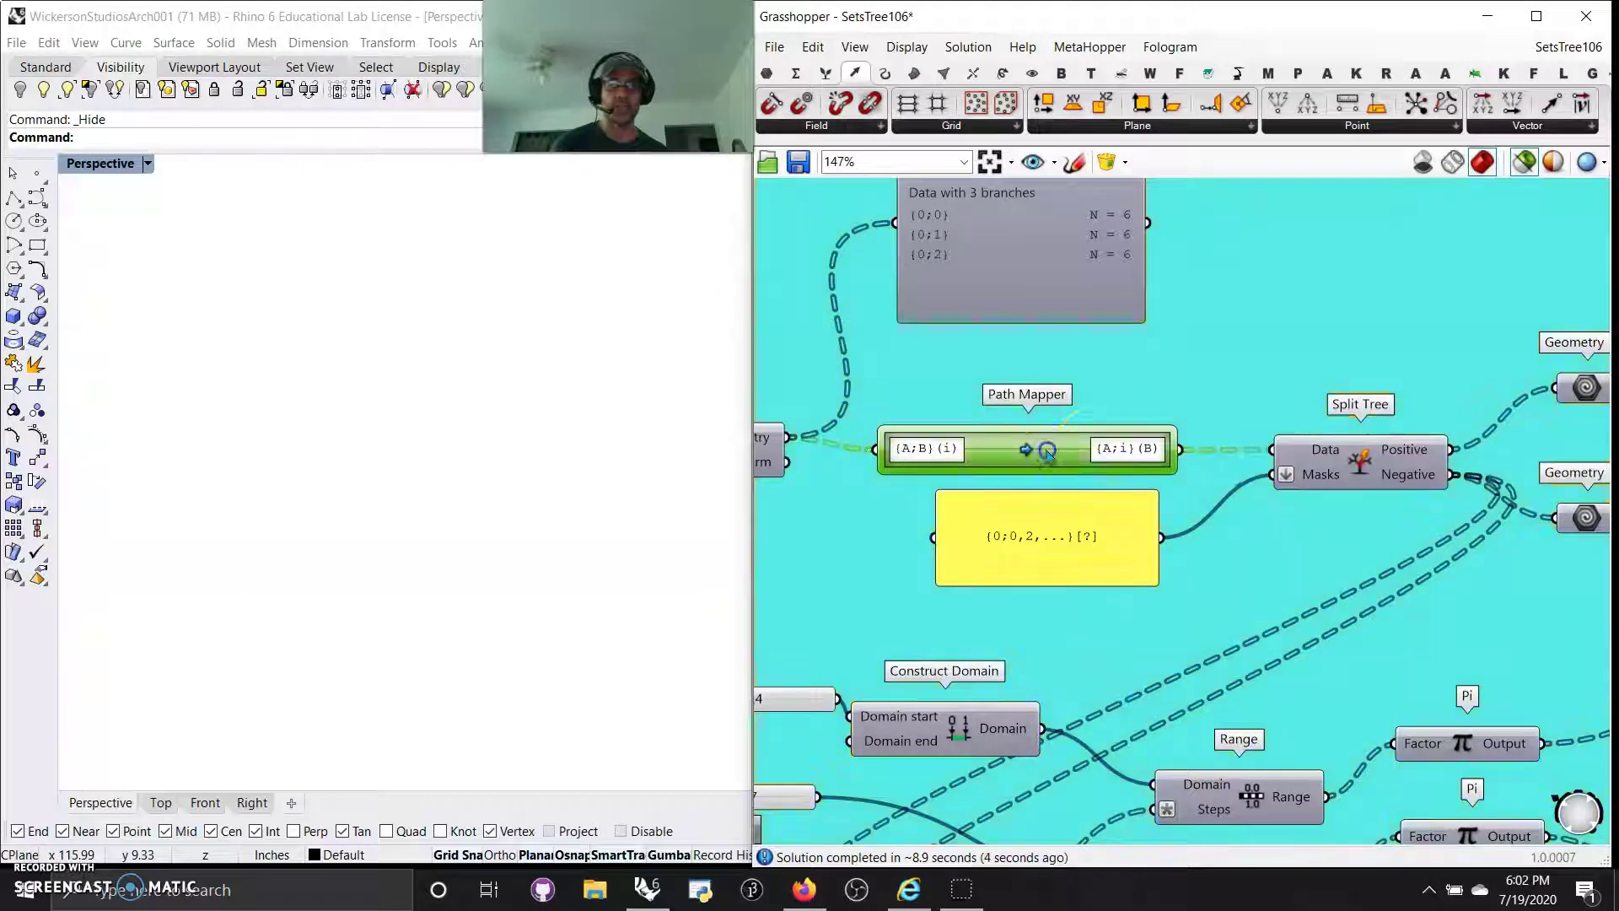
left_click(1332, 455, "shift")
left_click(1048, 568, "shift")
right_click_drag(485, 628, 672, 596)
Highlight the first-column Loft components in turn and inspect their taller strip surfaces up close in the Perspective viewport.
scroll(1015, 589, "down", 5)
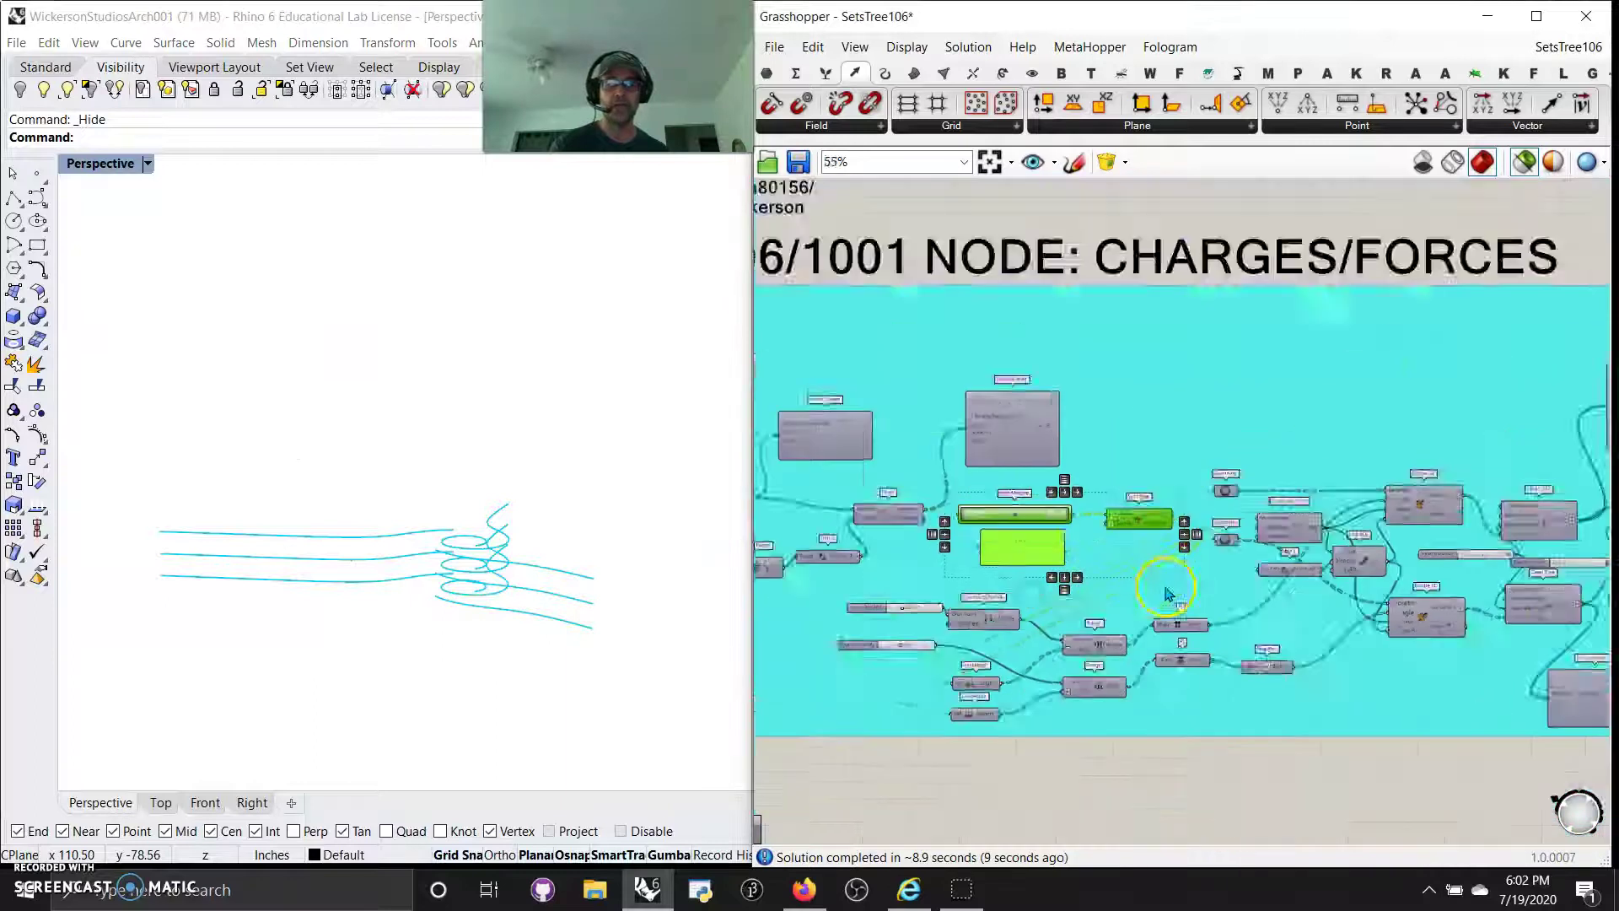
scroll(1167, 594, "down", 2)
right_click_drag(1263, 632, 1026, 599)
right_click_drag(1365, 514, 1215, 596)
left_click(1274, 435)
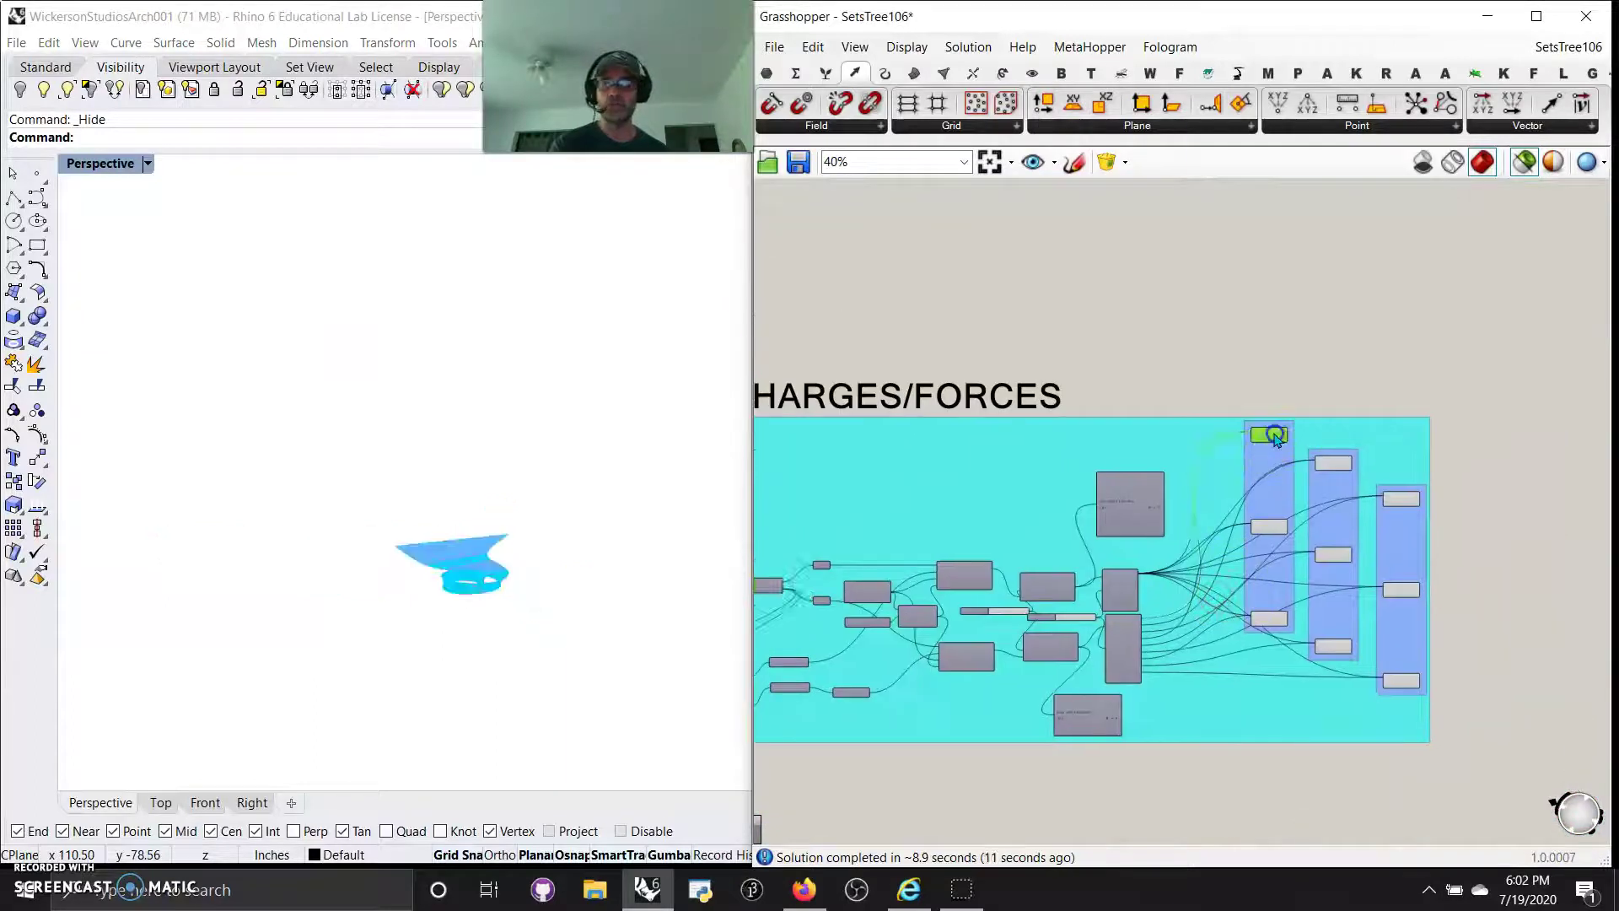
right_click_drag(257, 706, 379, 623)
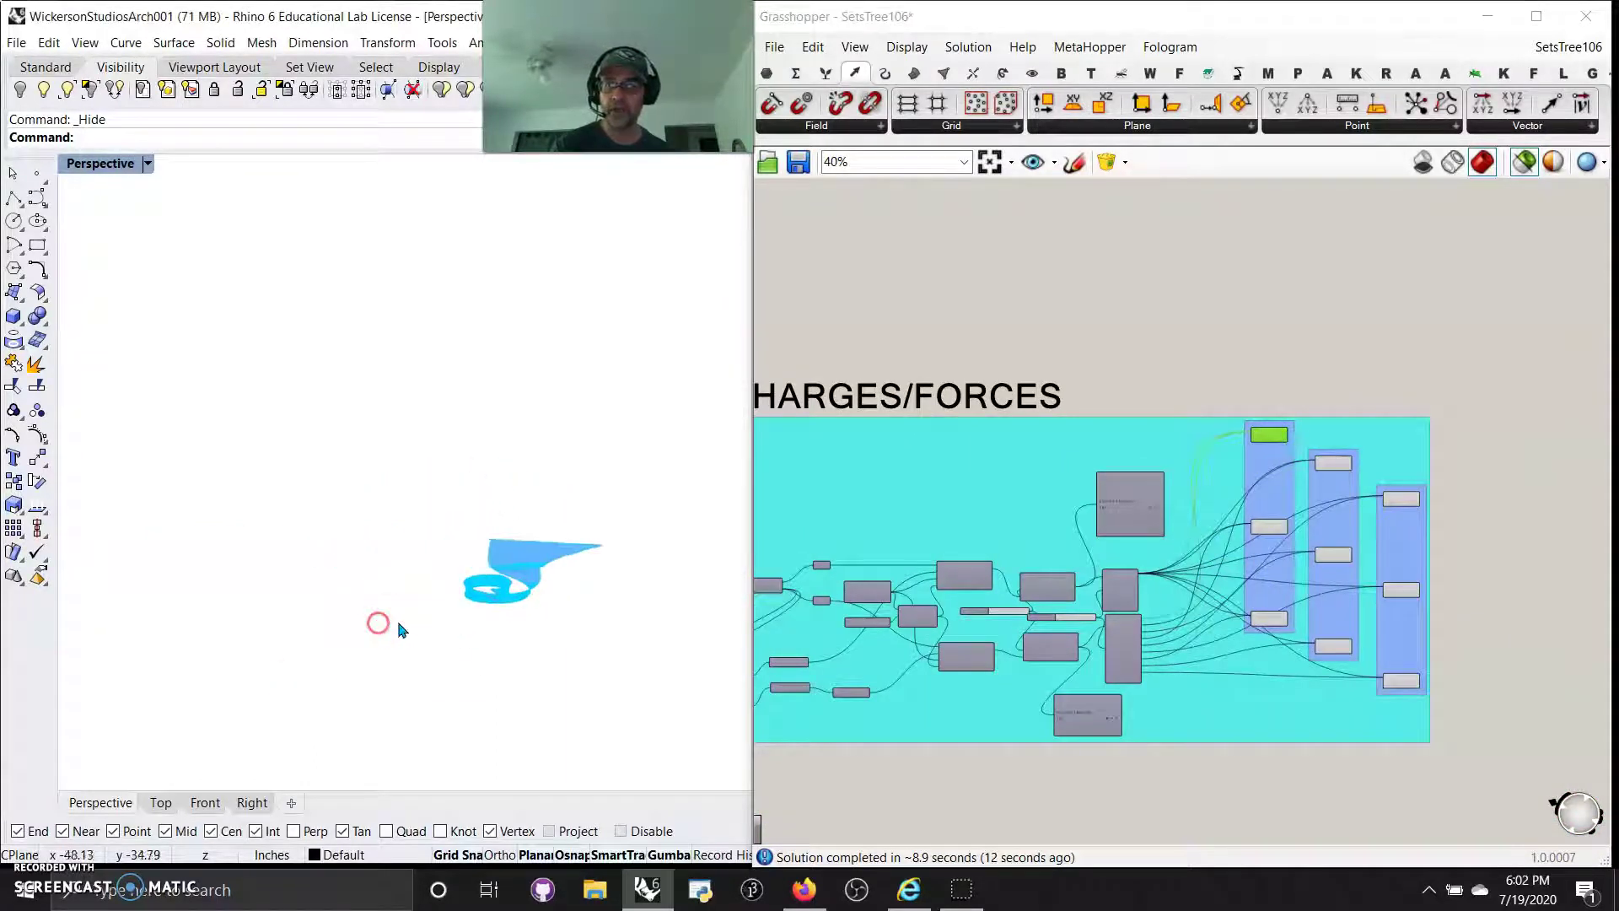
scroll(506, 625, "up", 2)
right_click_drag(627, 622, 378, 657)
scroll(516, 630, "up", 6)
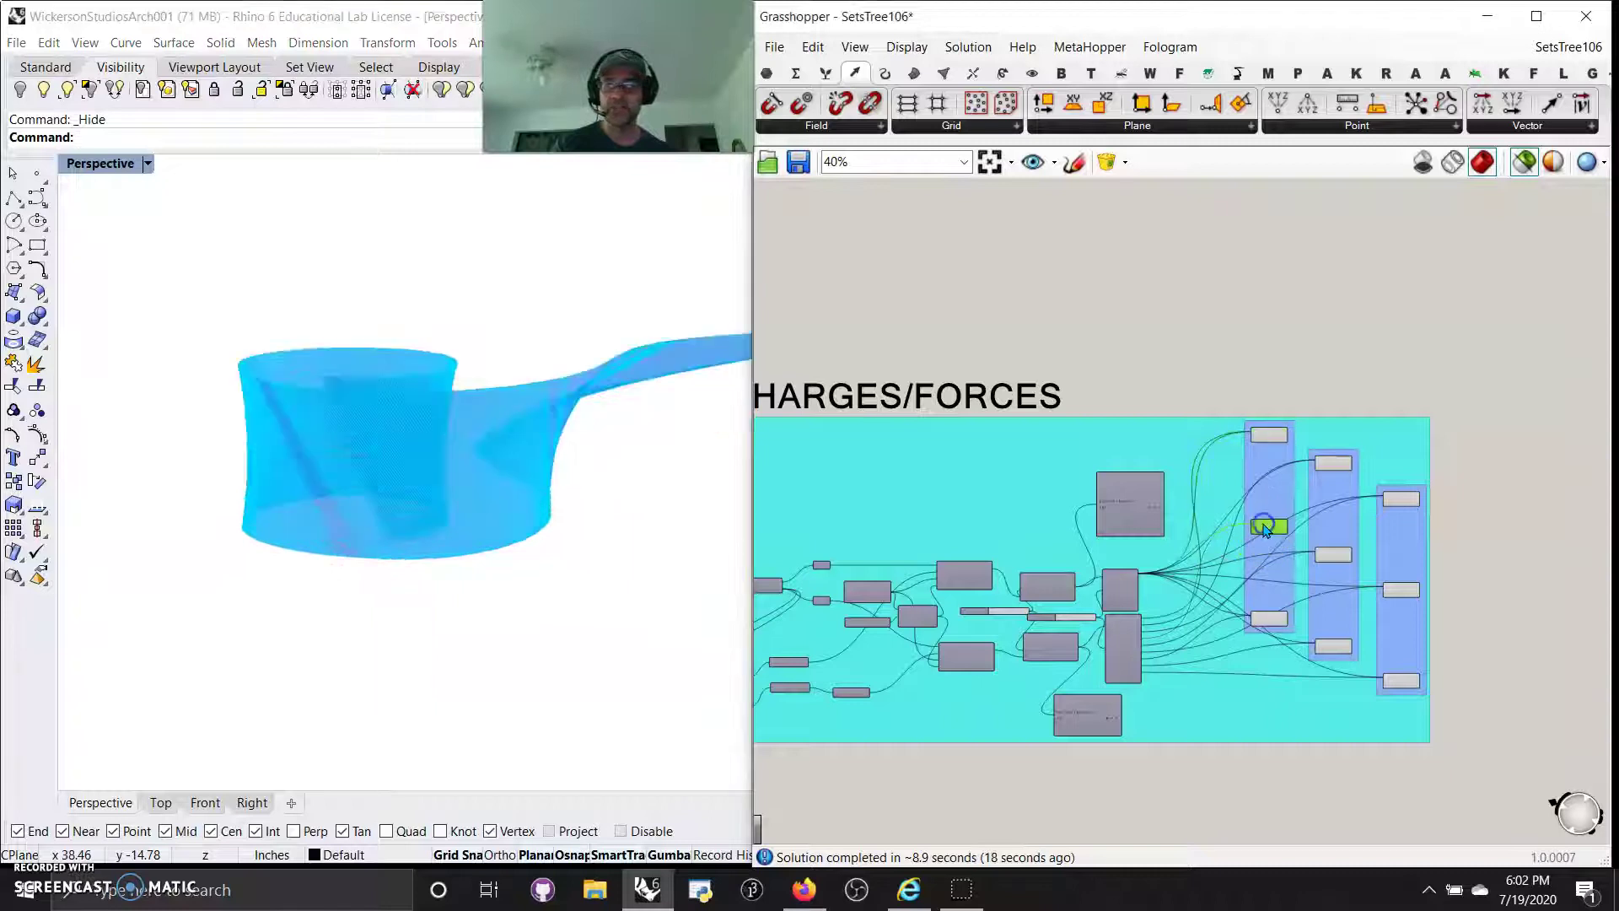
right_click_drag(485, 548, 492, 438)
left_click(1265, 622)
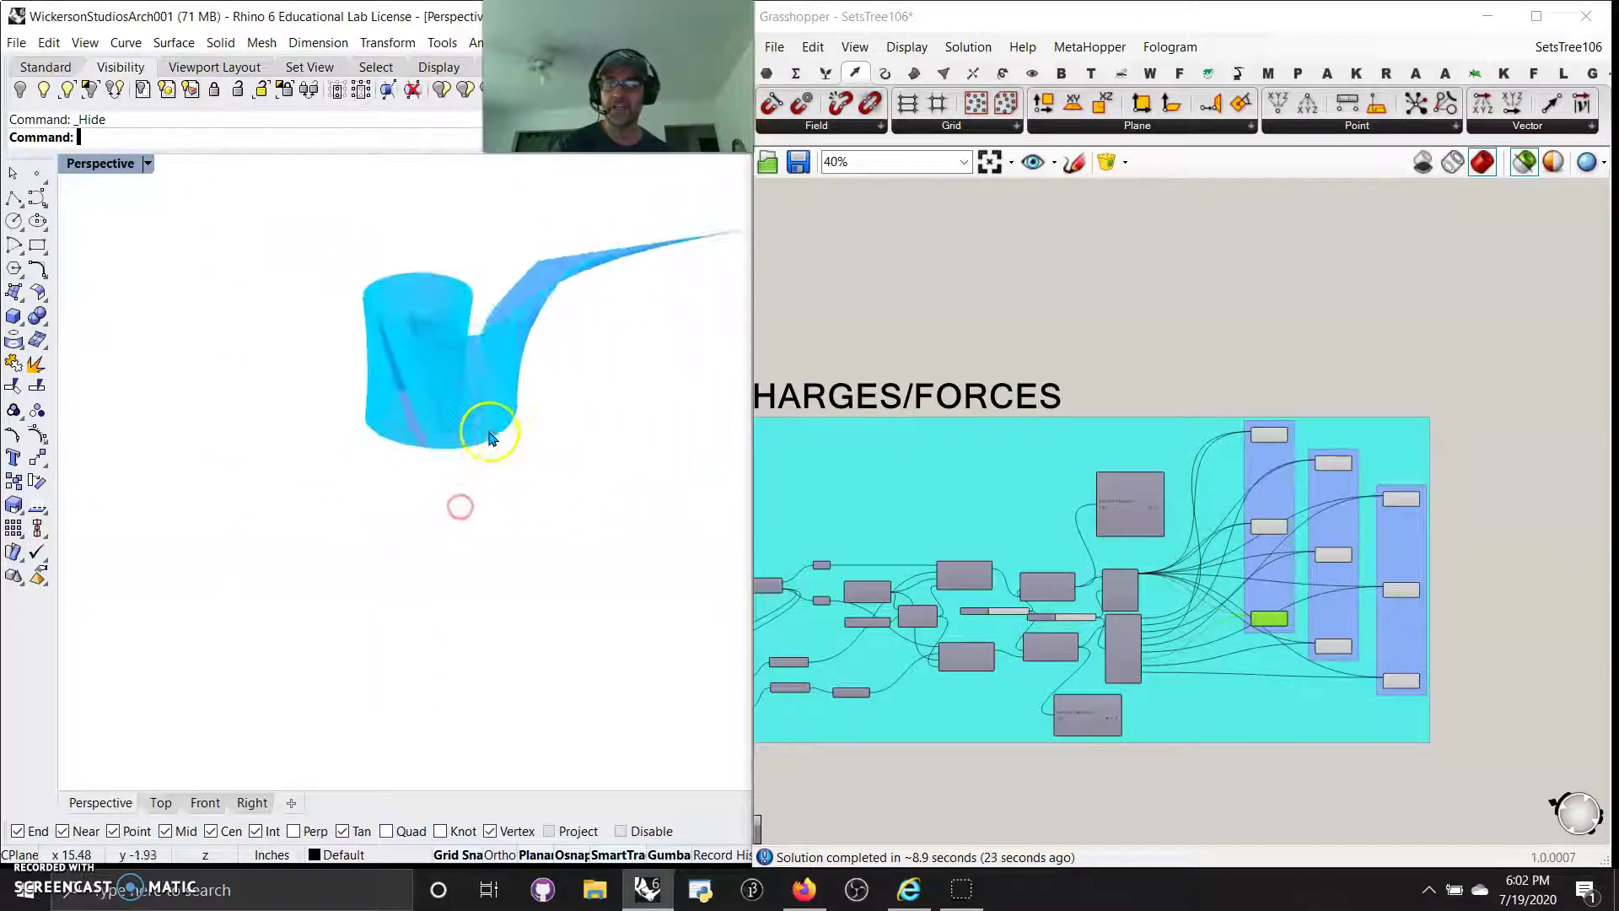
Highlight all nine Loft components together and inspect their combined strip surfaces from several angles in the Perspective viewport.
left_click_drag(1468, 790, 1216, 331)
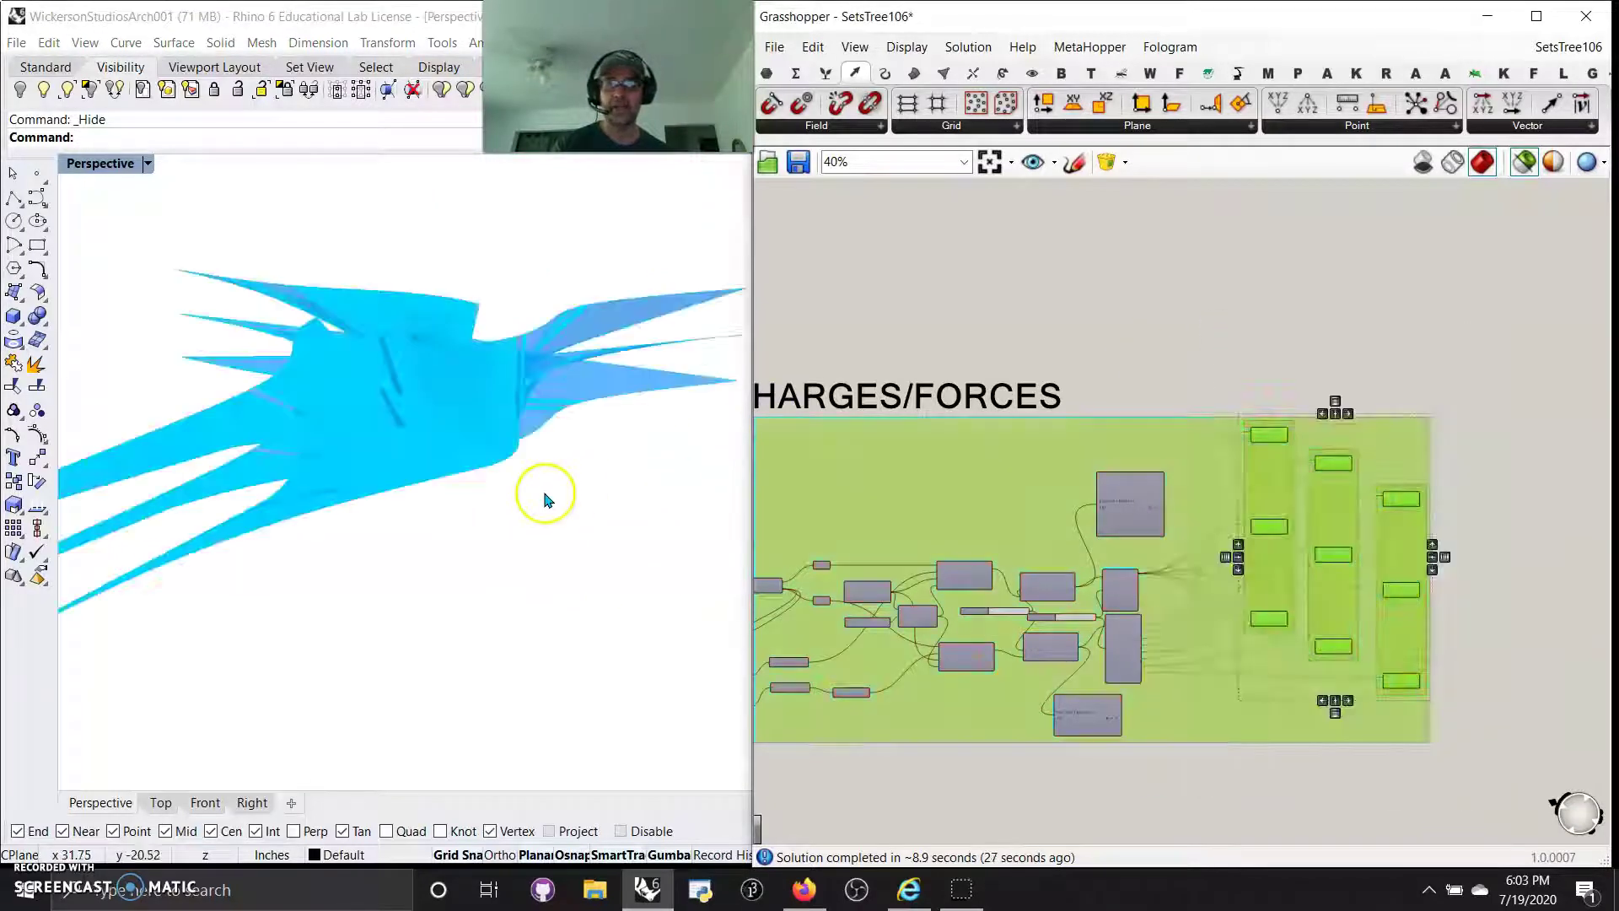
right_click_drag(532, 522, 480, 337)
scroll(481, 337, "up", 8)
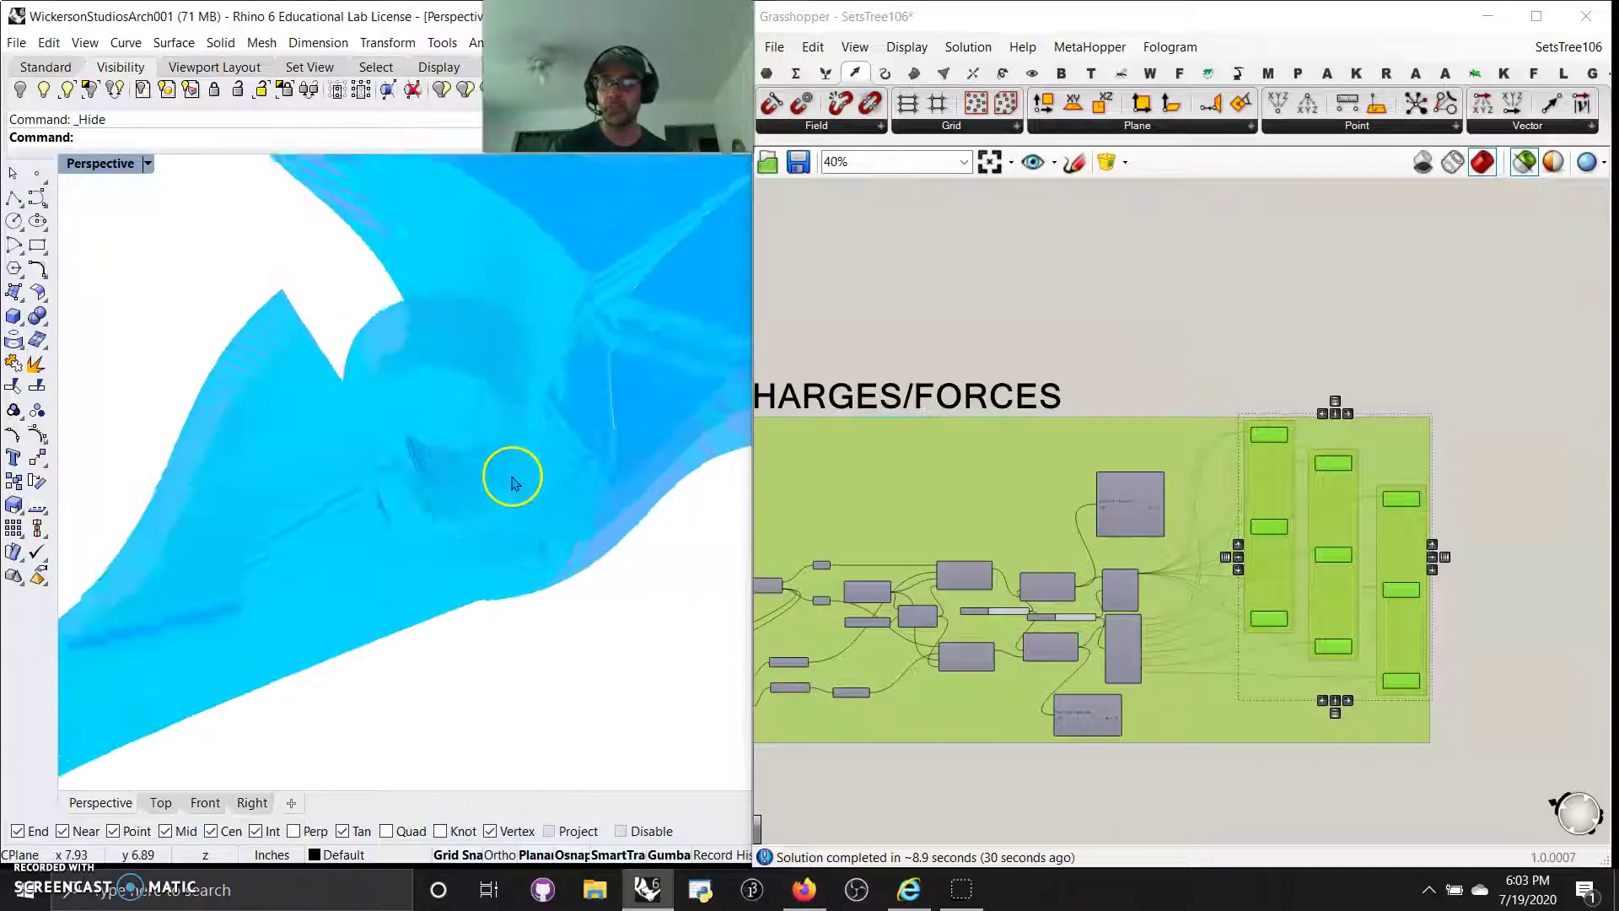
right_click_drag(514, 477, 632, 467)
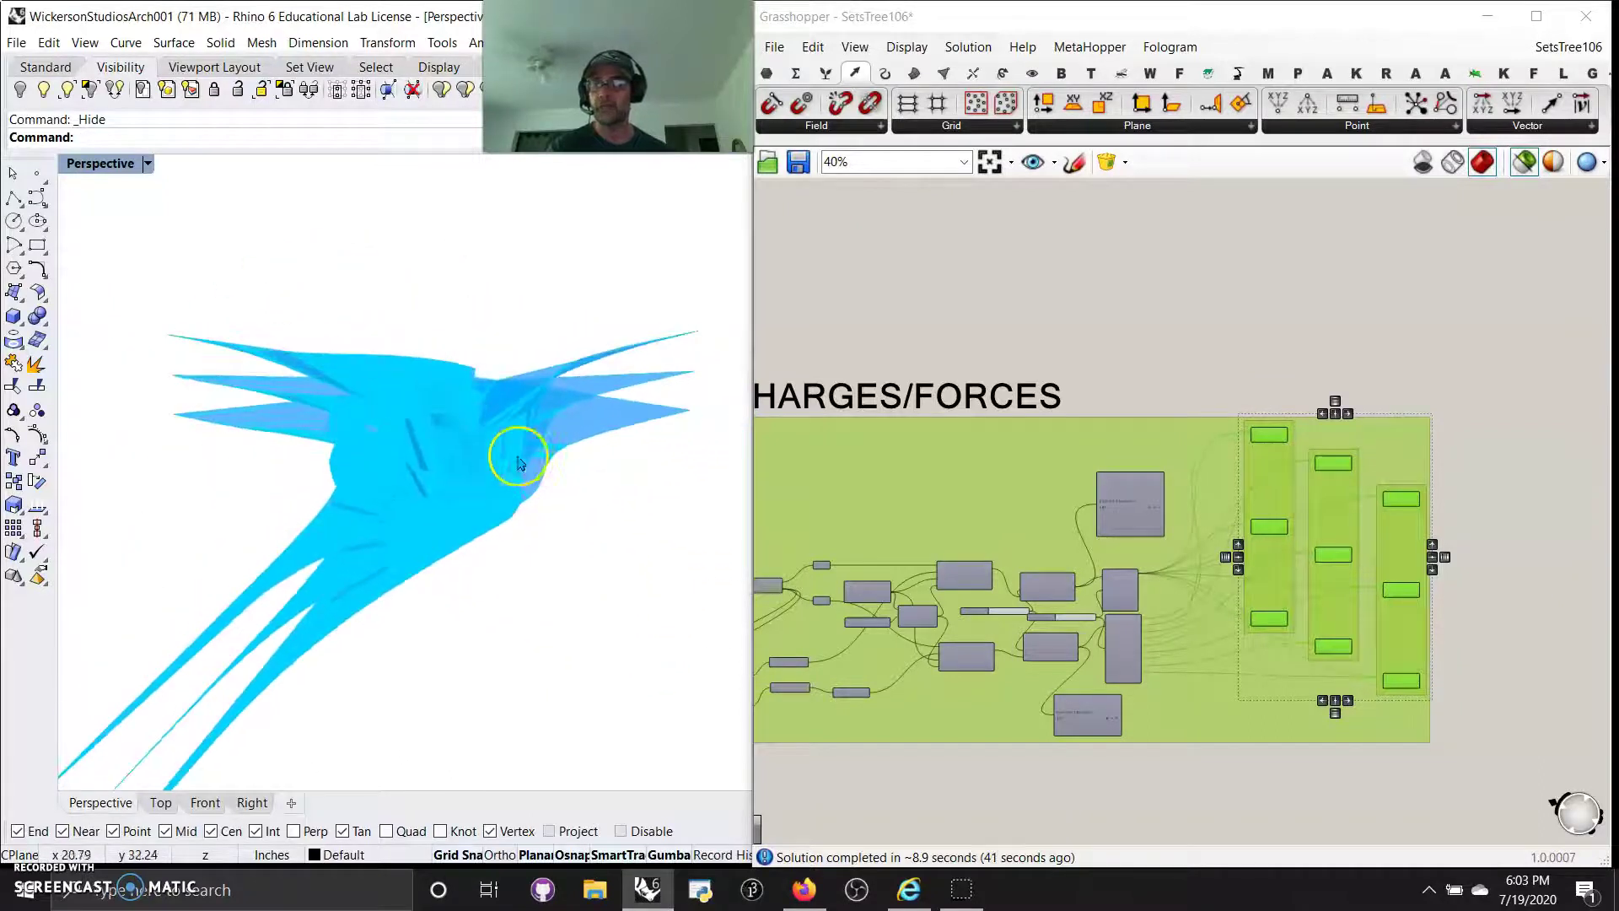
right_click_drag(271, 523, 368, 518)
scroll(250, 501, "up", 5)
right_click_drag(522, 497, 315, 501)
Bake the three Loft components of the third column into Rhino as grouped surfaces coloured by layer.
left_click_drag(1480, 781, 1376, 448)
right_click(1406, 337)
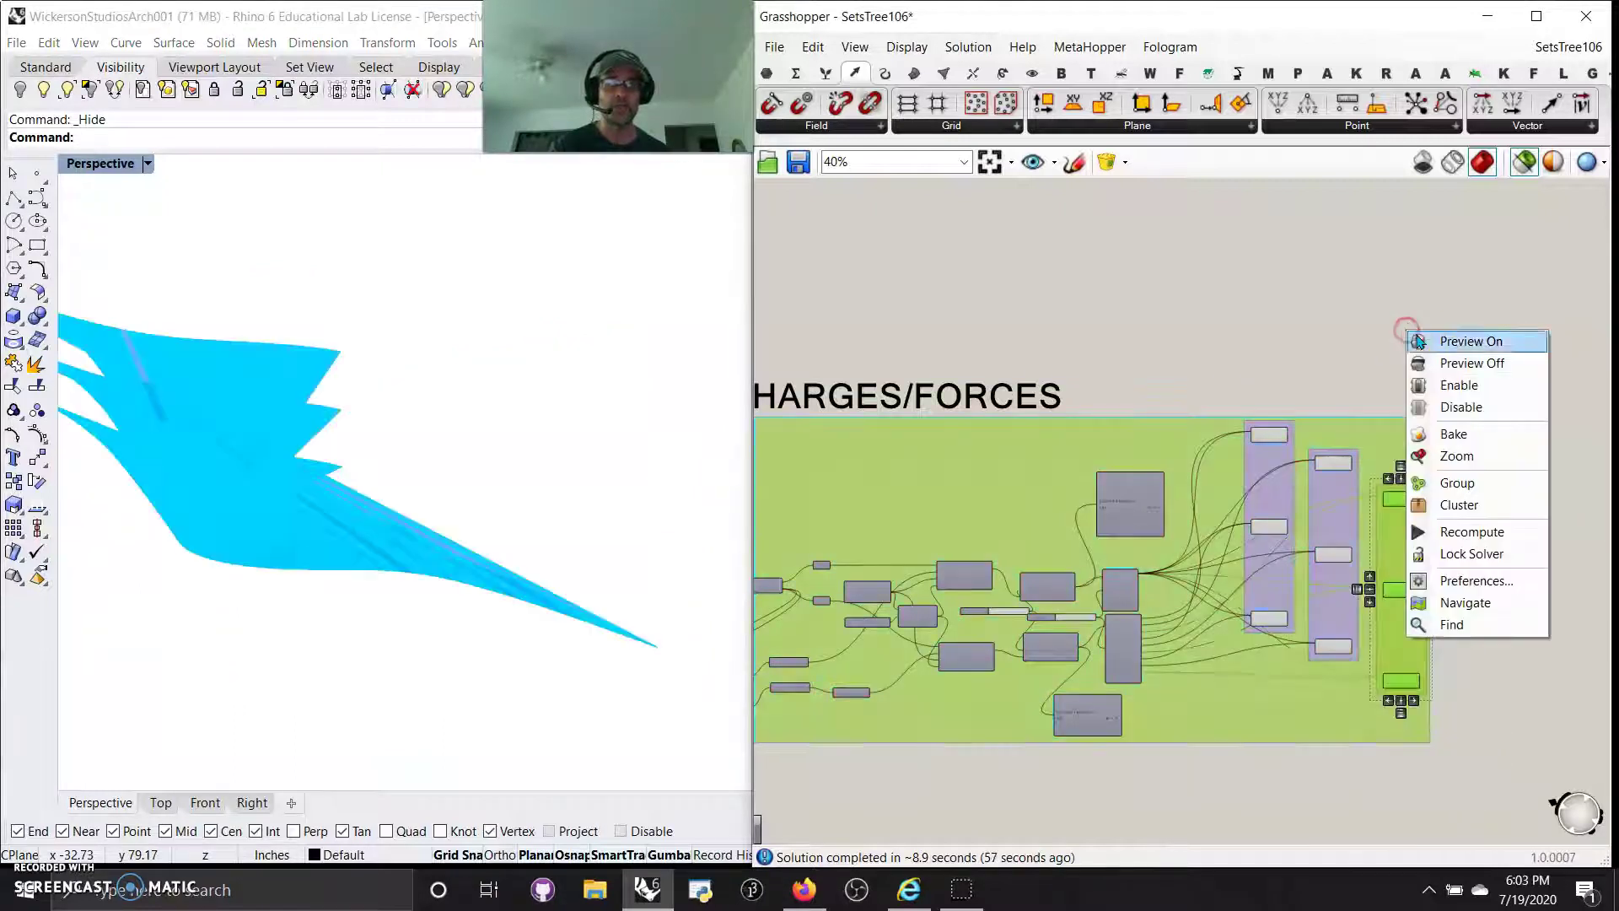
left_click(1433, 483)
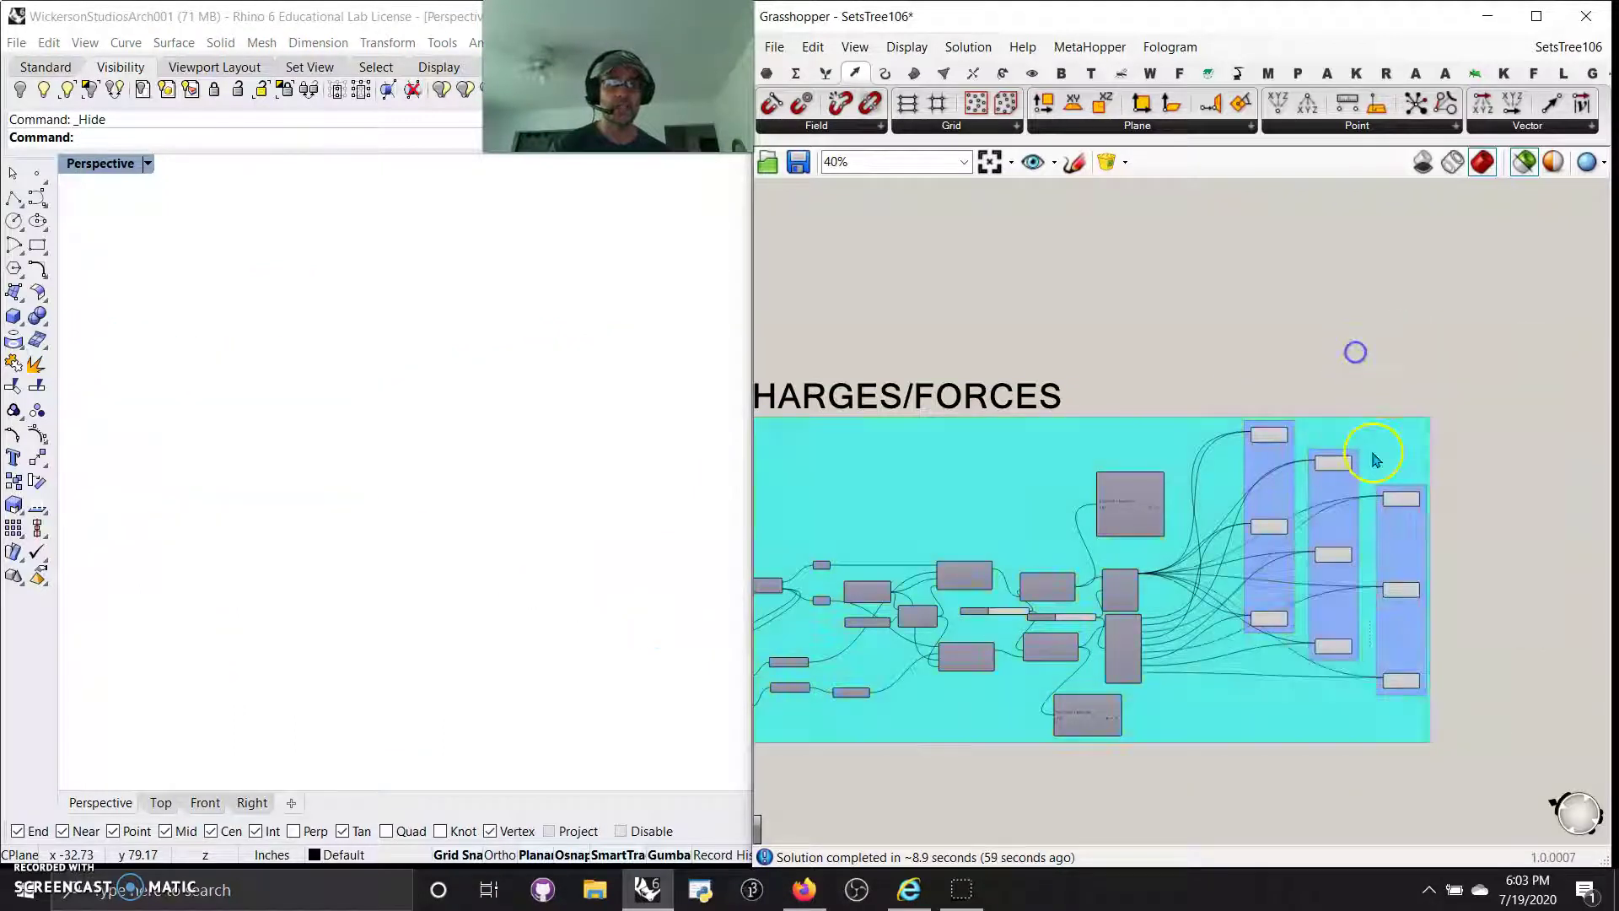
left_click_drag(1361, 372, 1465, 728)
right_click(1401, 679)
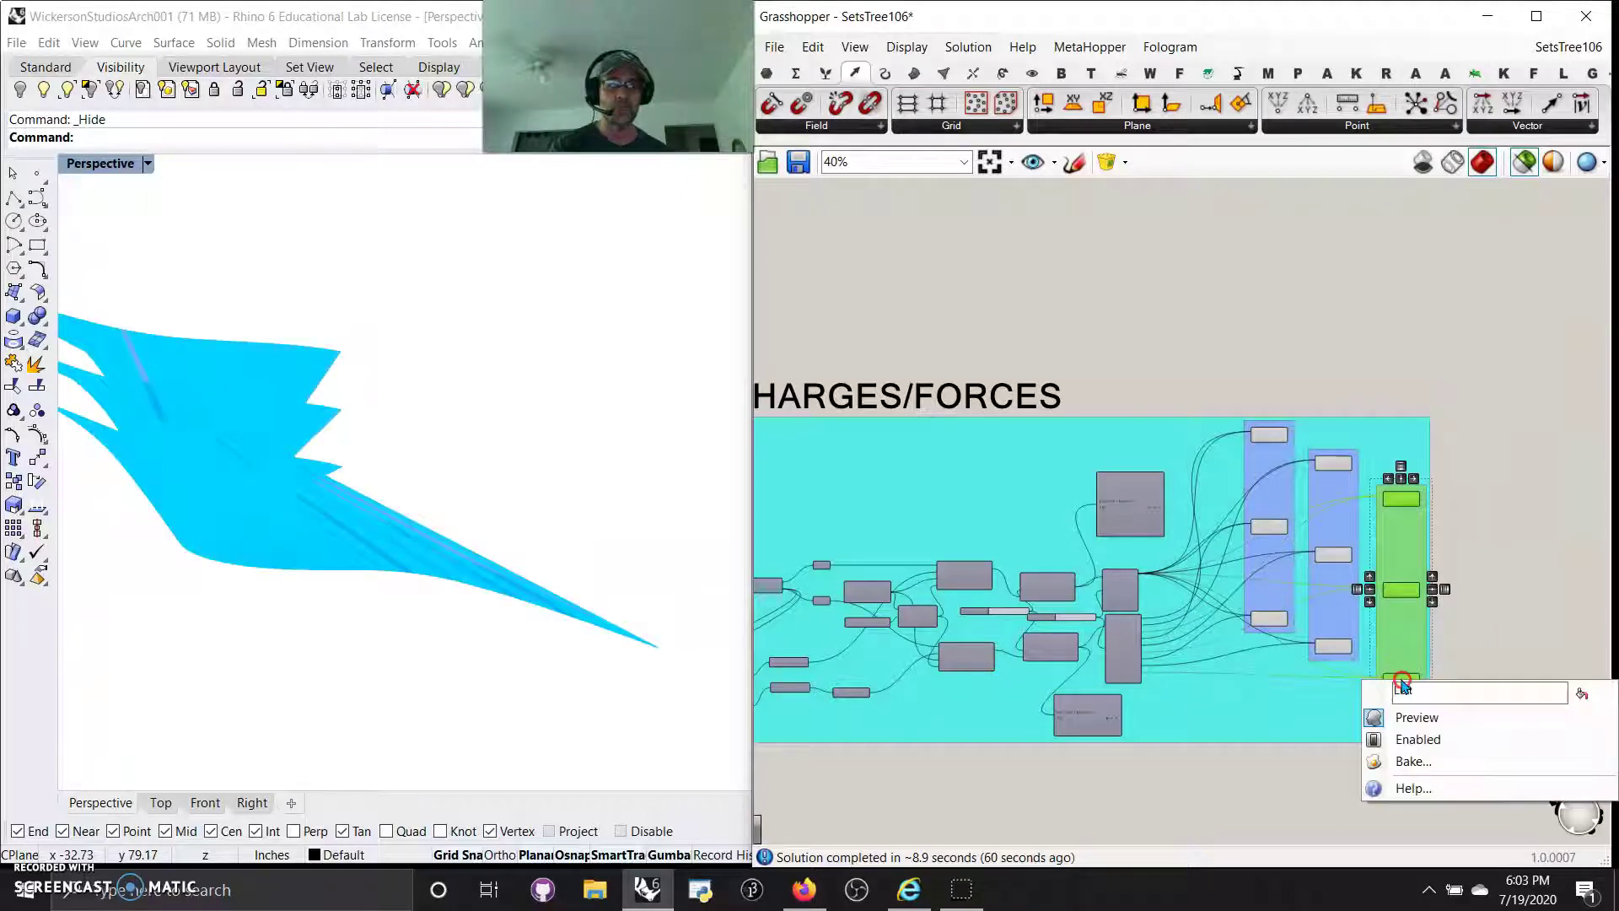
left_click(1411, 762)
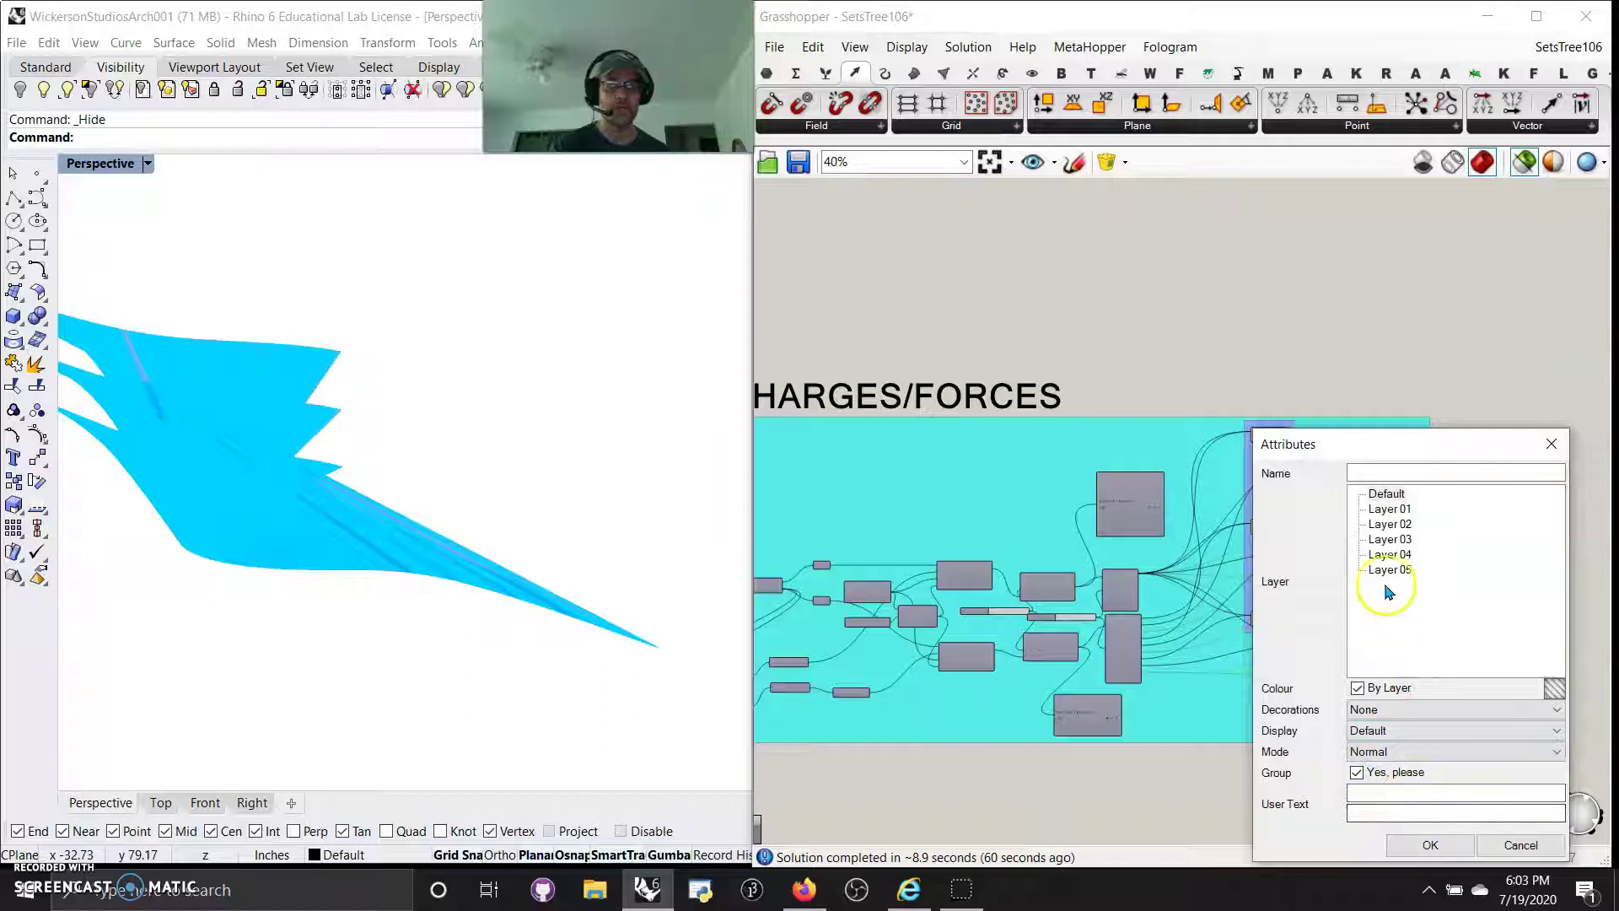
left_click(1433, 847)
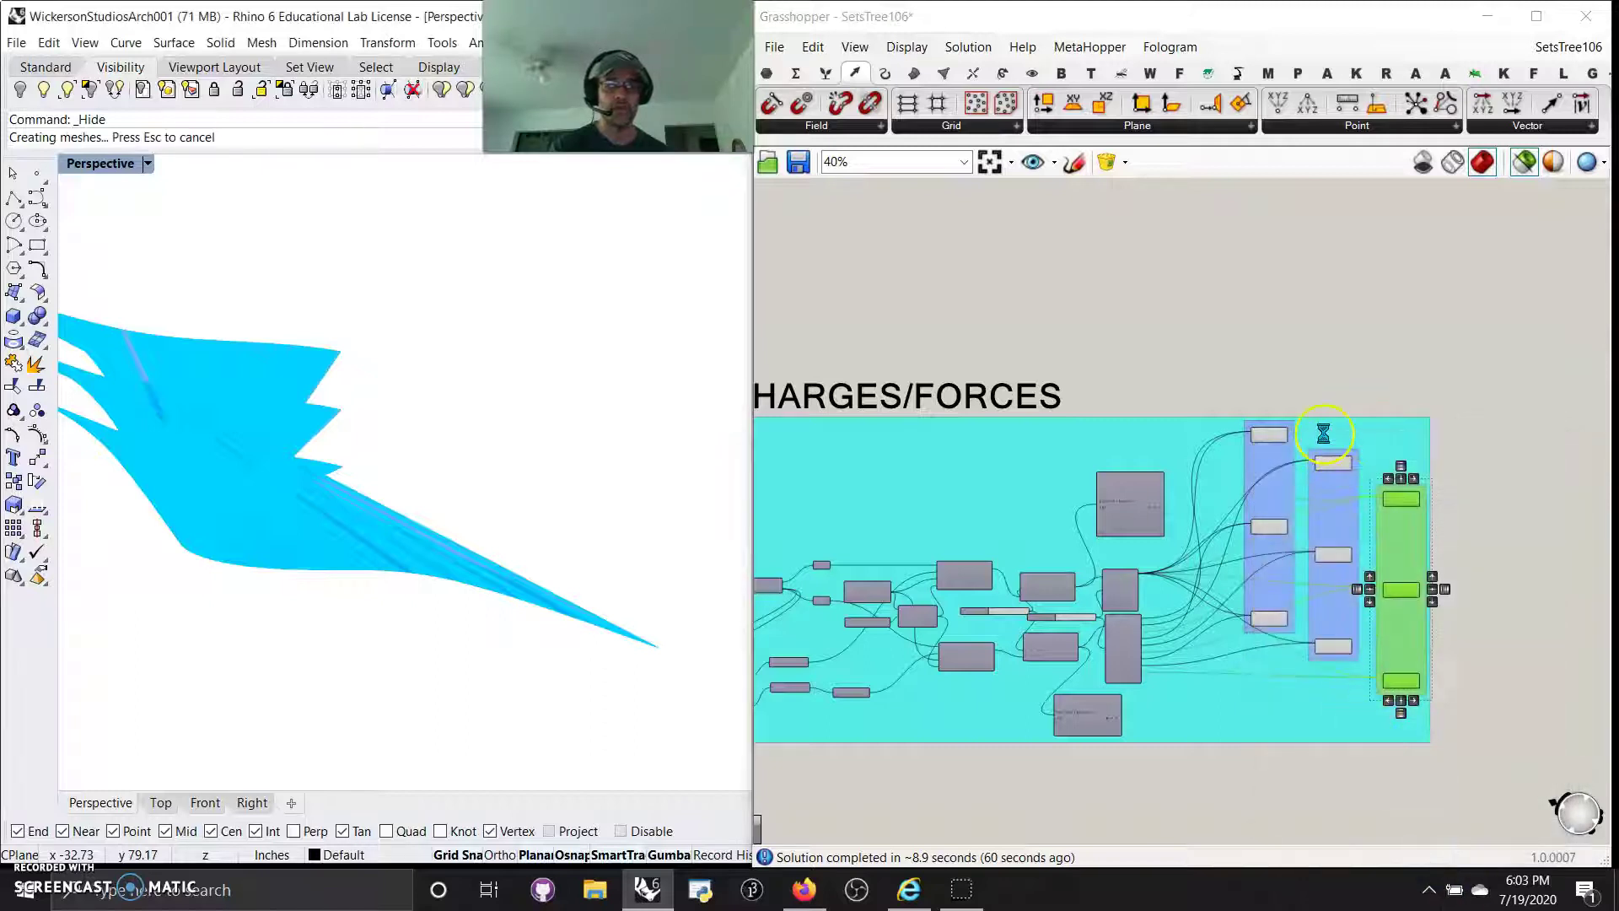
Bake the three Loft components of the middle column onto Layer 02 as grouped surfaces.
left_click_drag(1295, 355, 1372, 701)
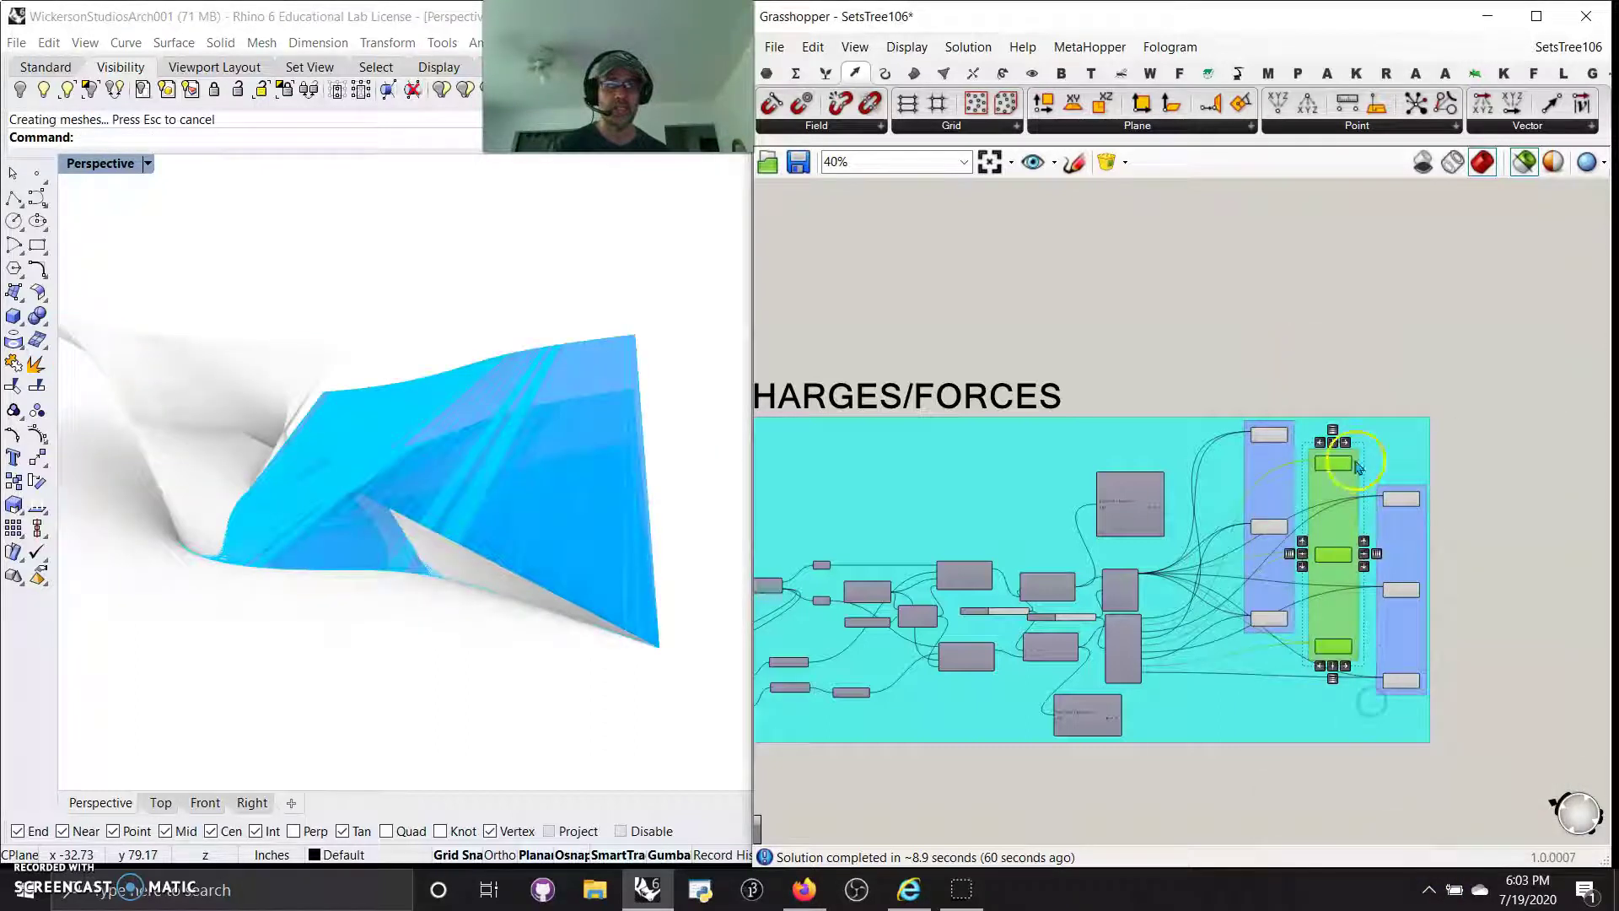
right_click(1331, 468)
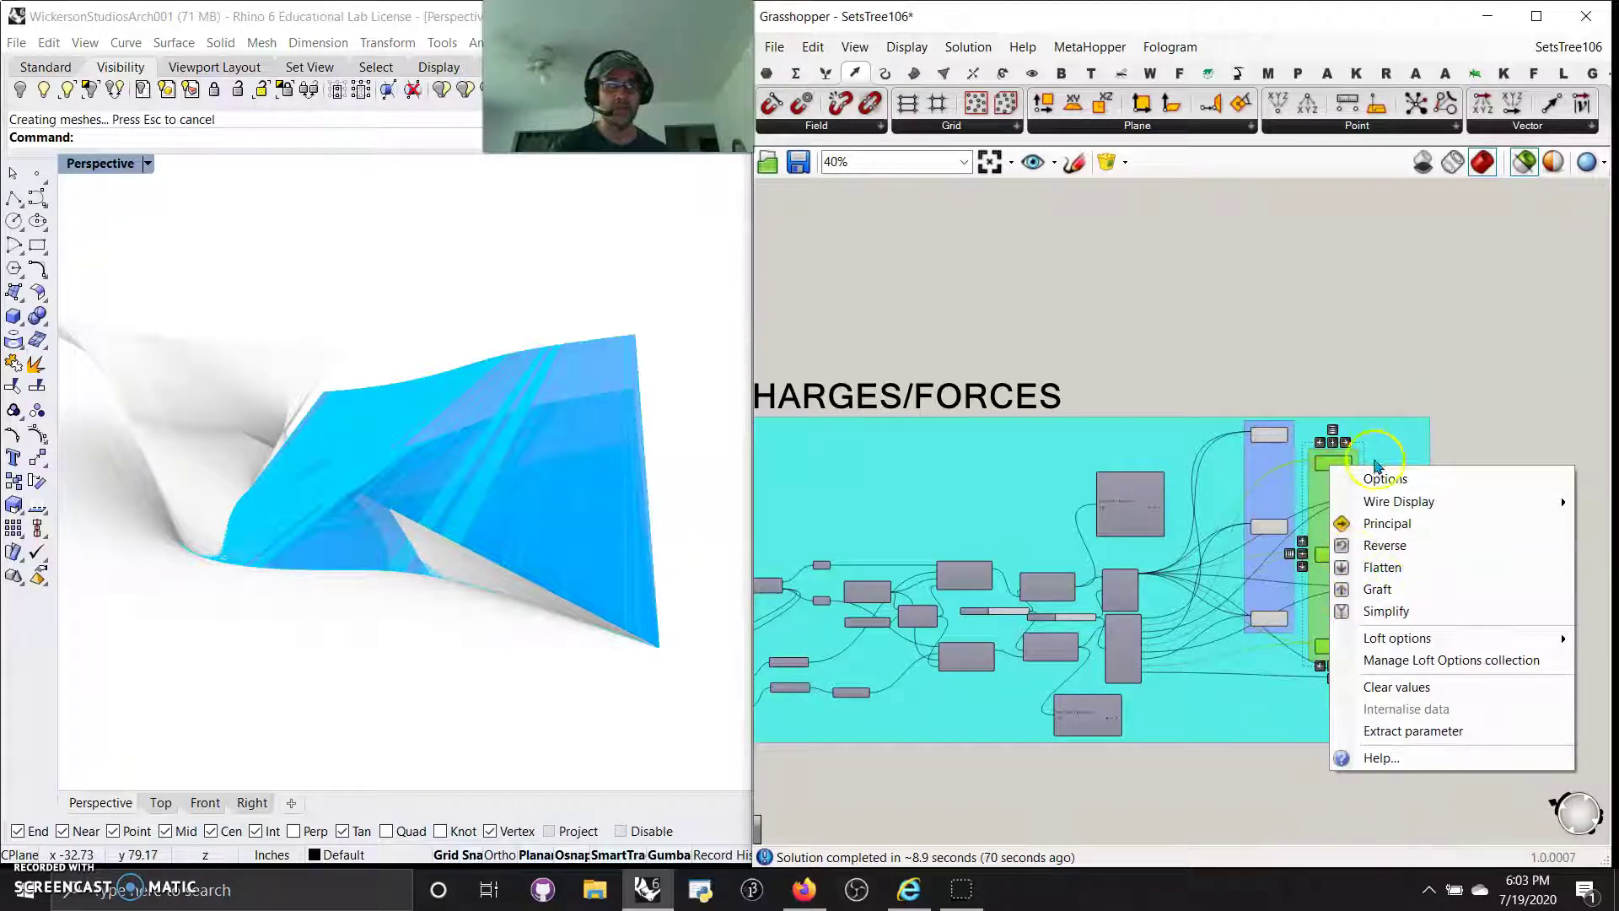
right_click(1330, 467)
right_click(1327, 469)
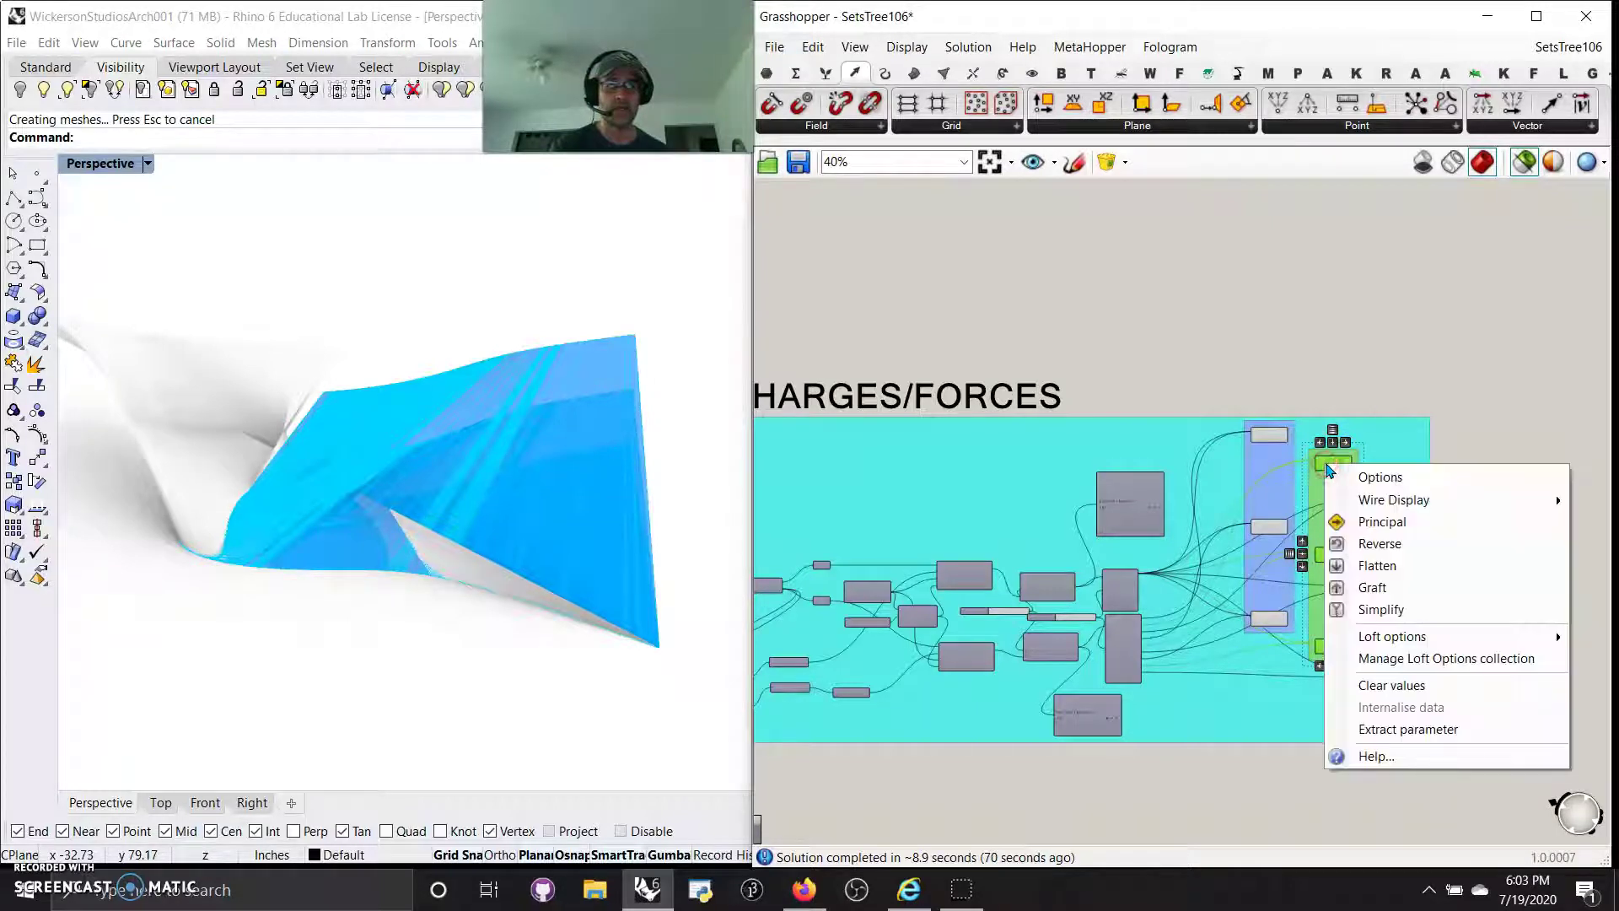
left_click(1396, 364)
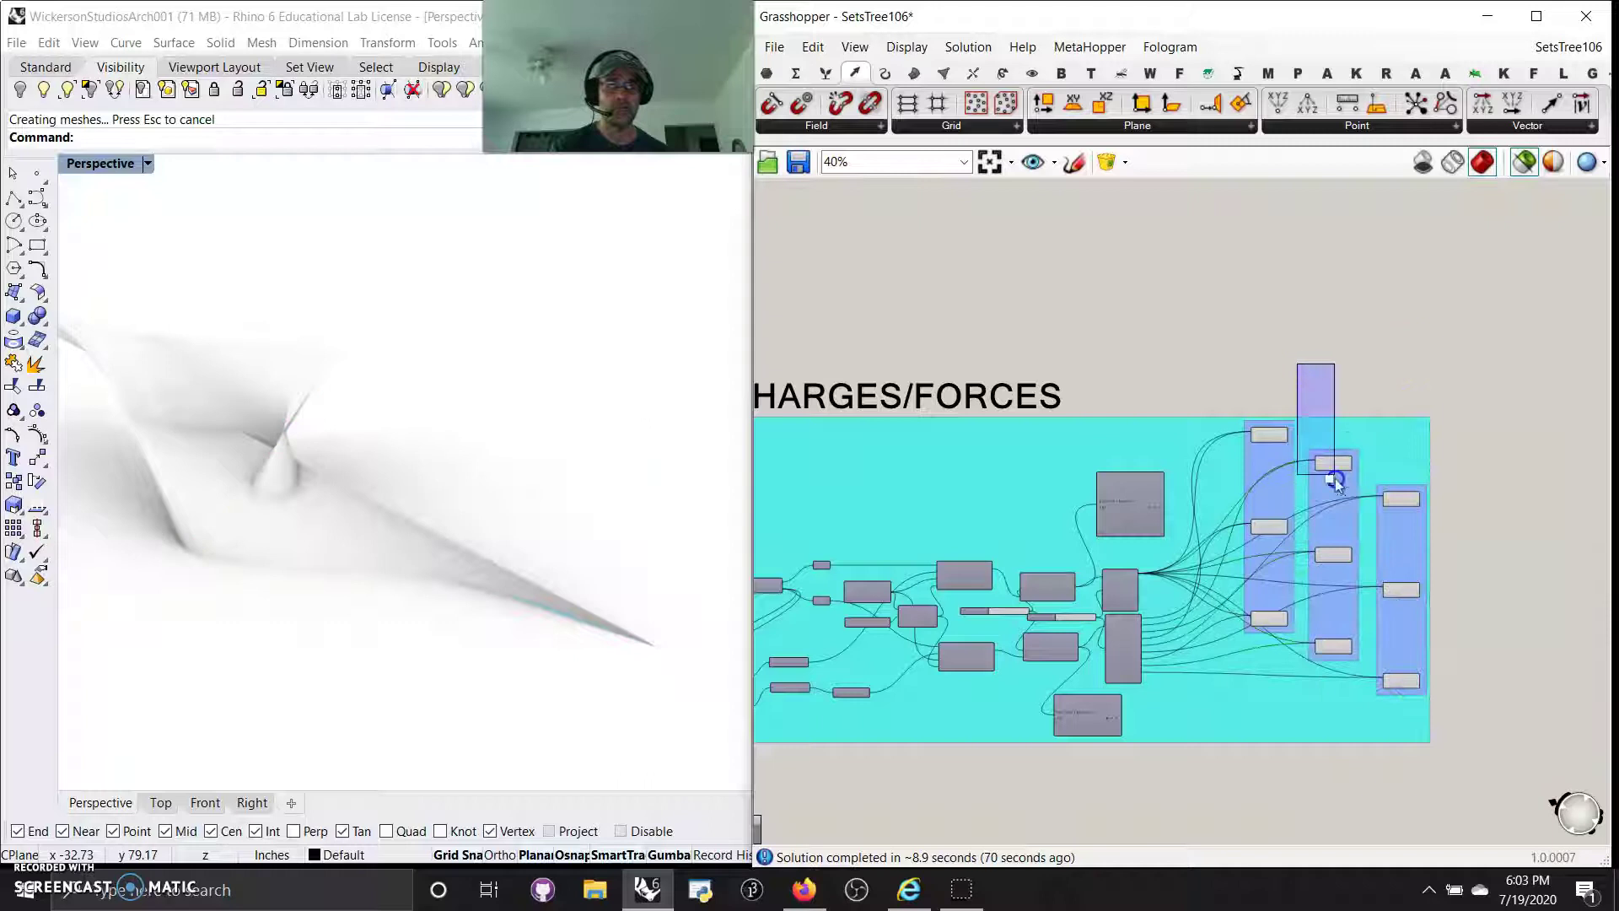
left_click_drag(1334, 478, 1367, 680)
right_click(1344, 656)
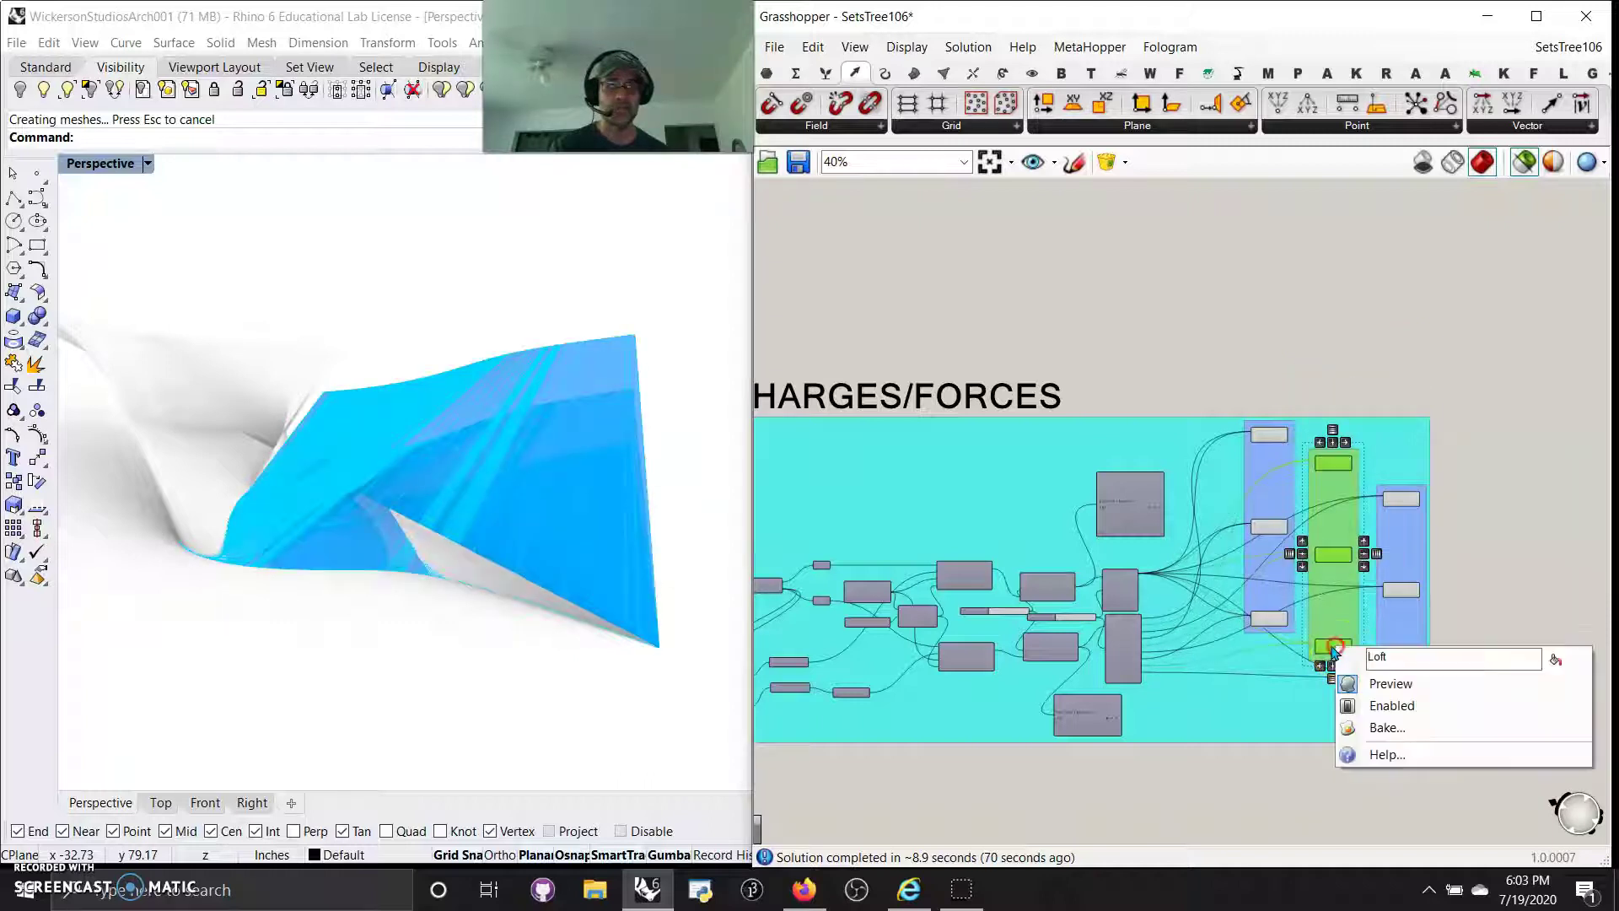
left_click(1385, 731)
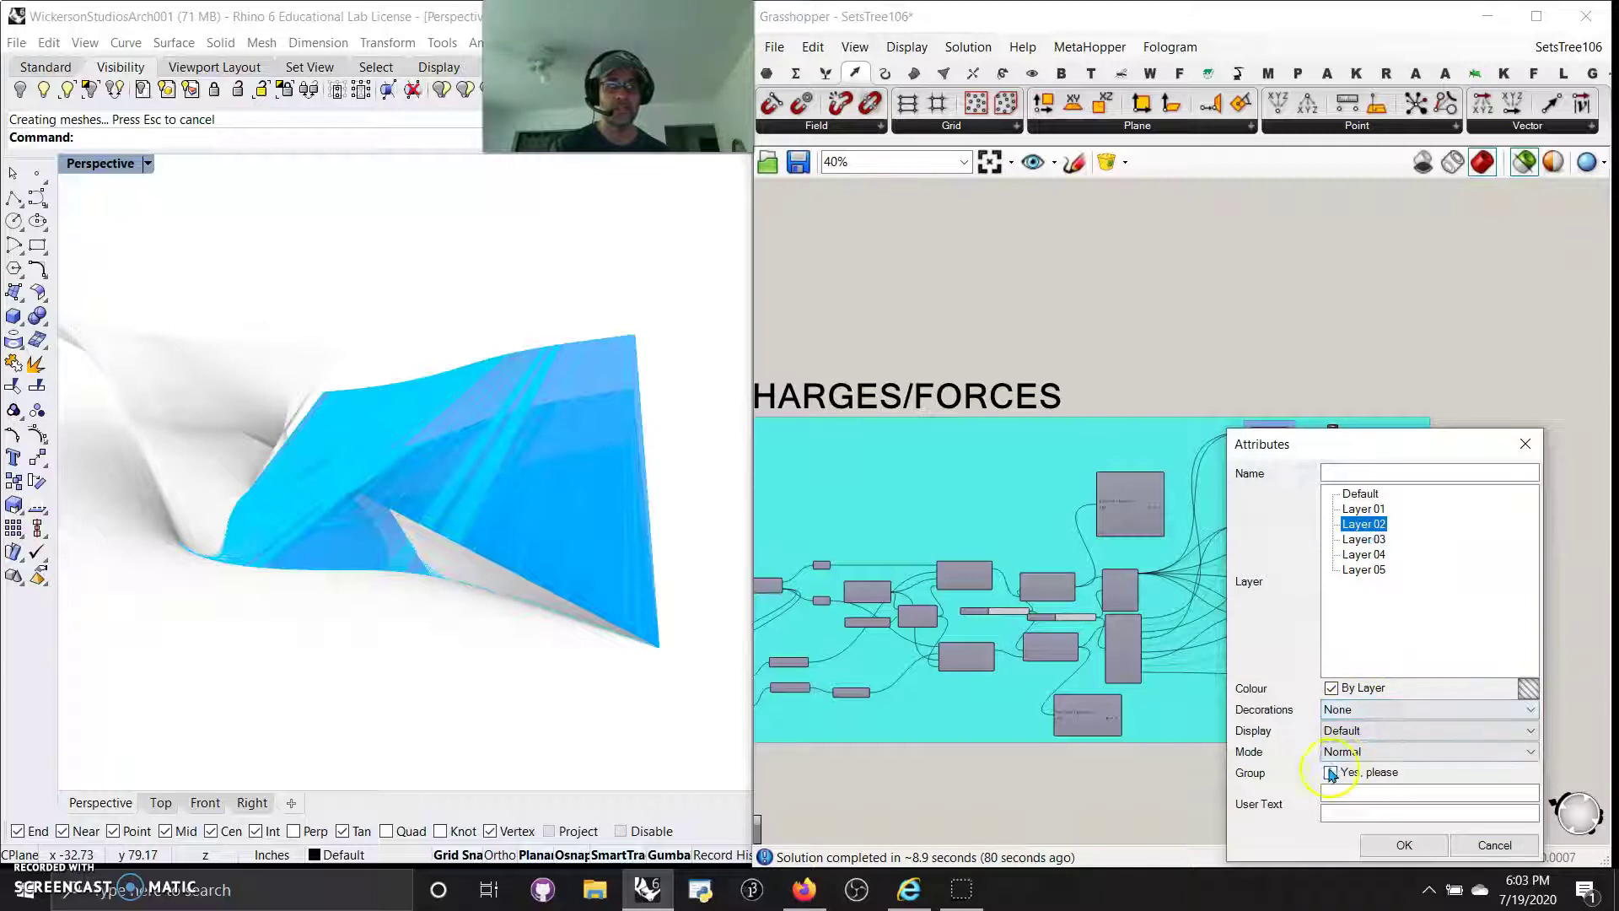
left_click(1391, 850)
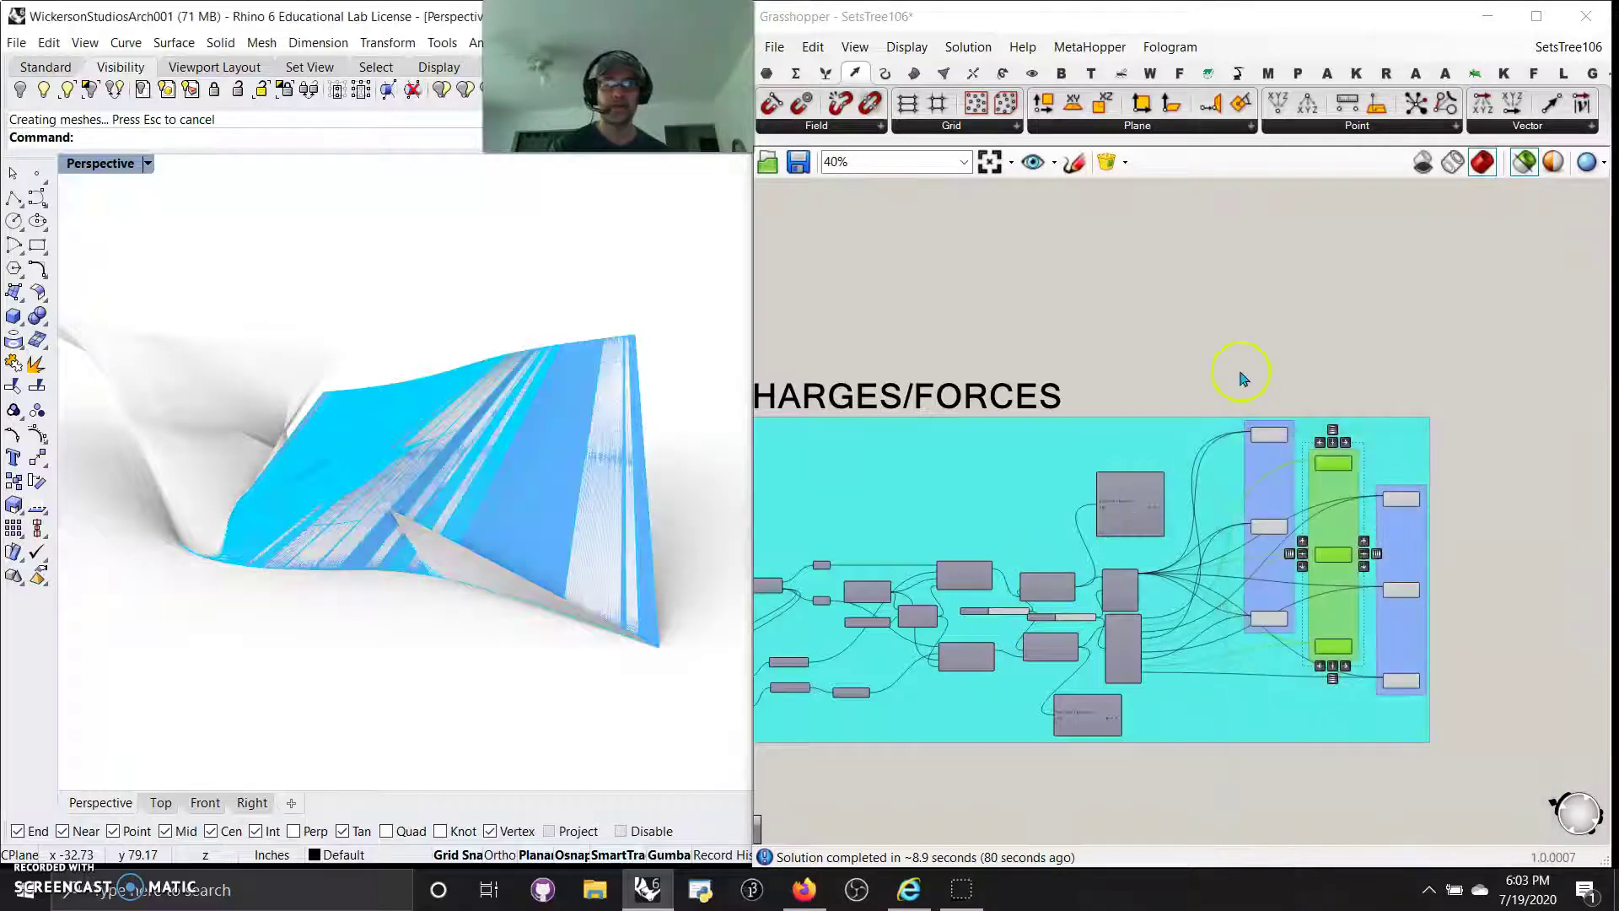
Bake the three Loft components of the first column into Rhino as grouped surfaces.
left_click_drag(1242, 377, 1296, 664)
right_click(1270, 624)
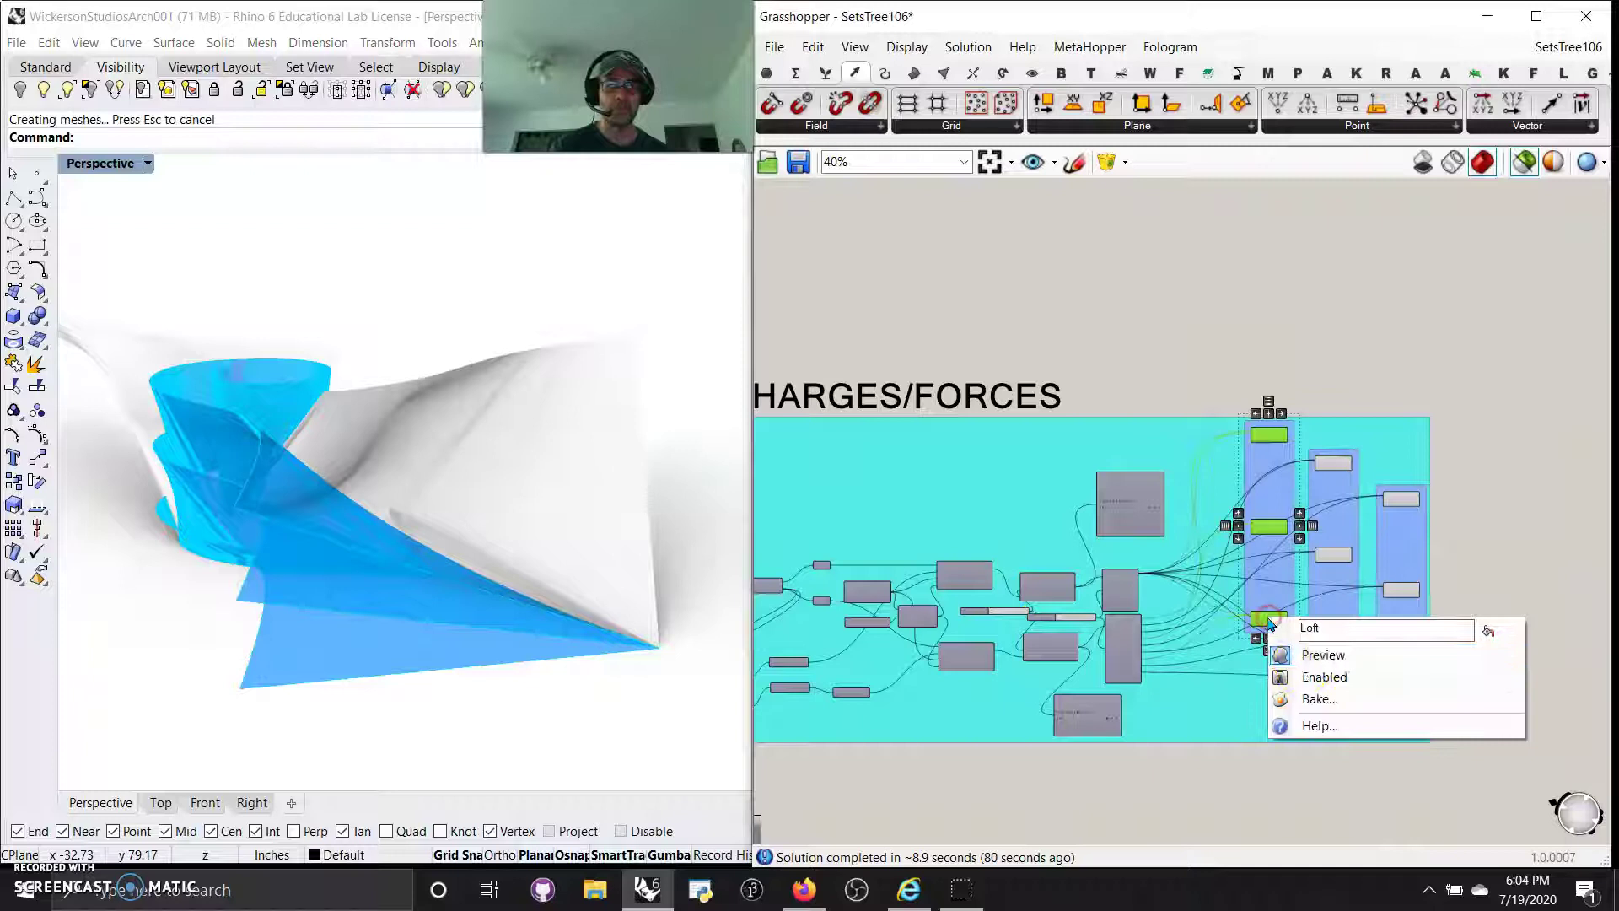
left_click(1298, 696)
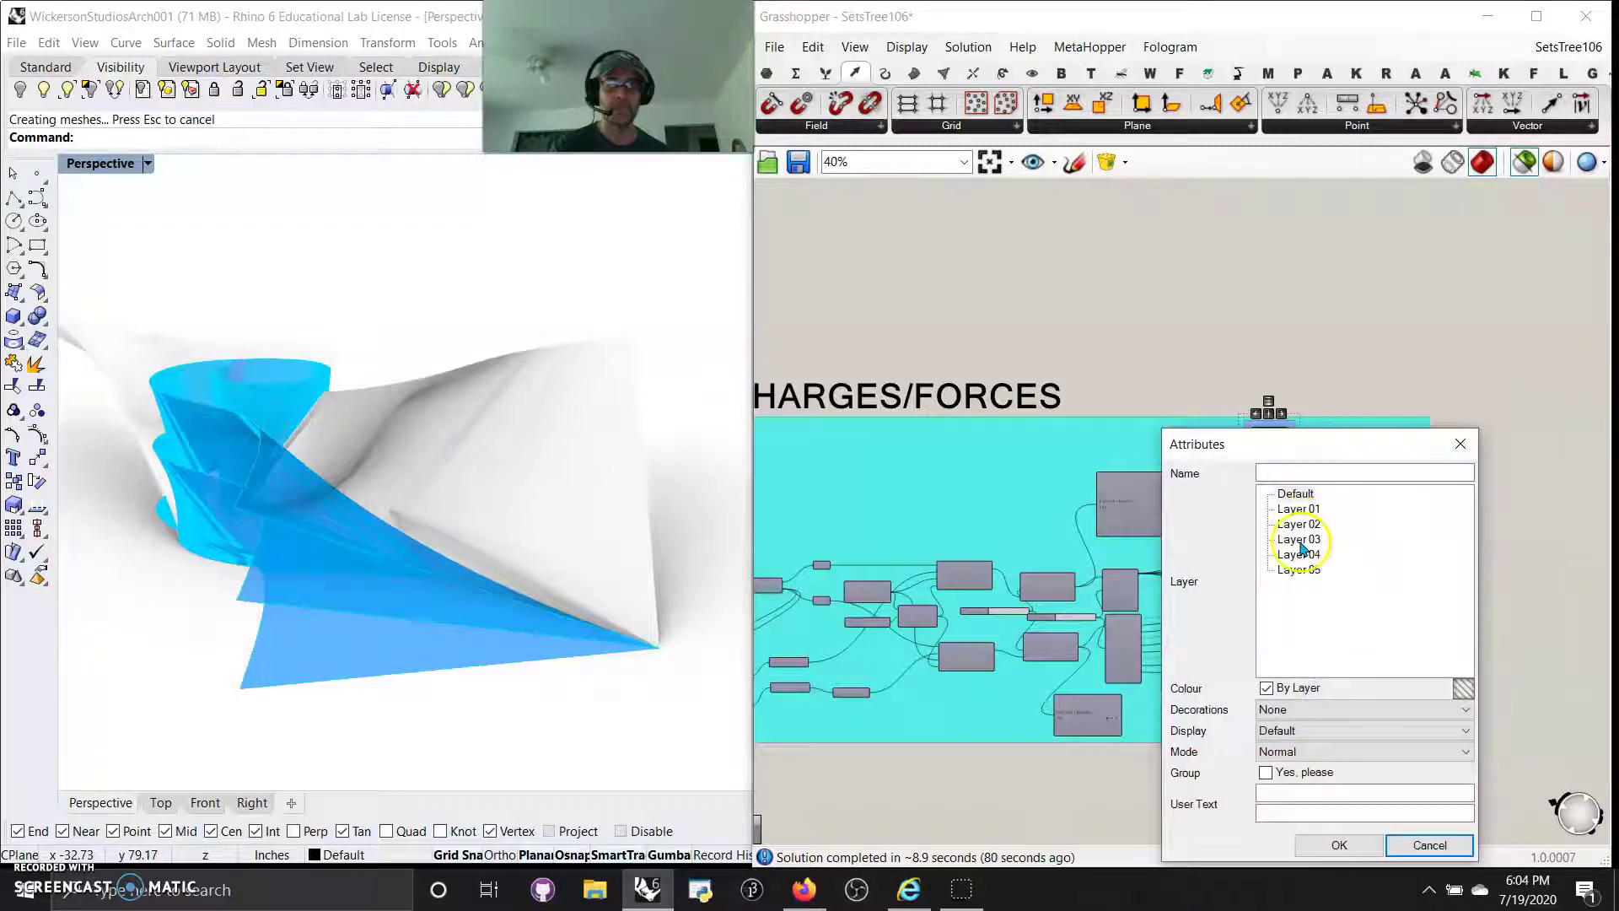
left_click(1328, 844)
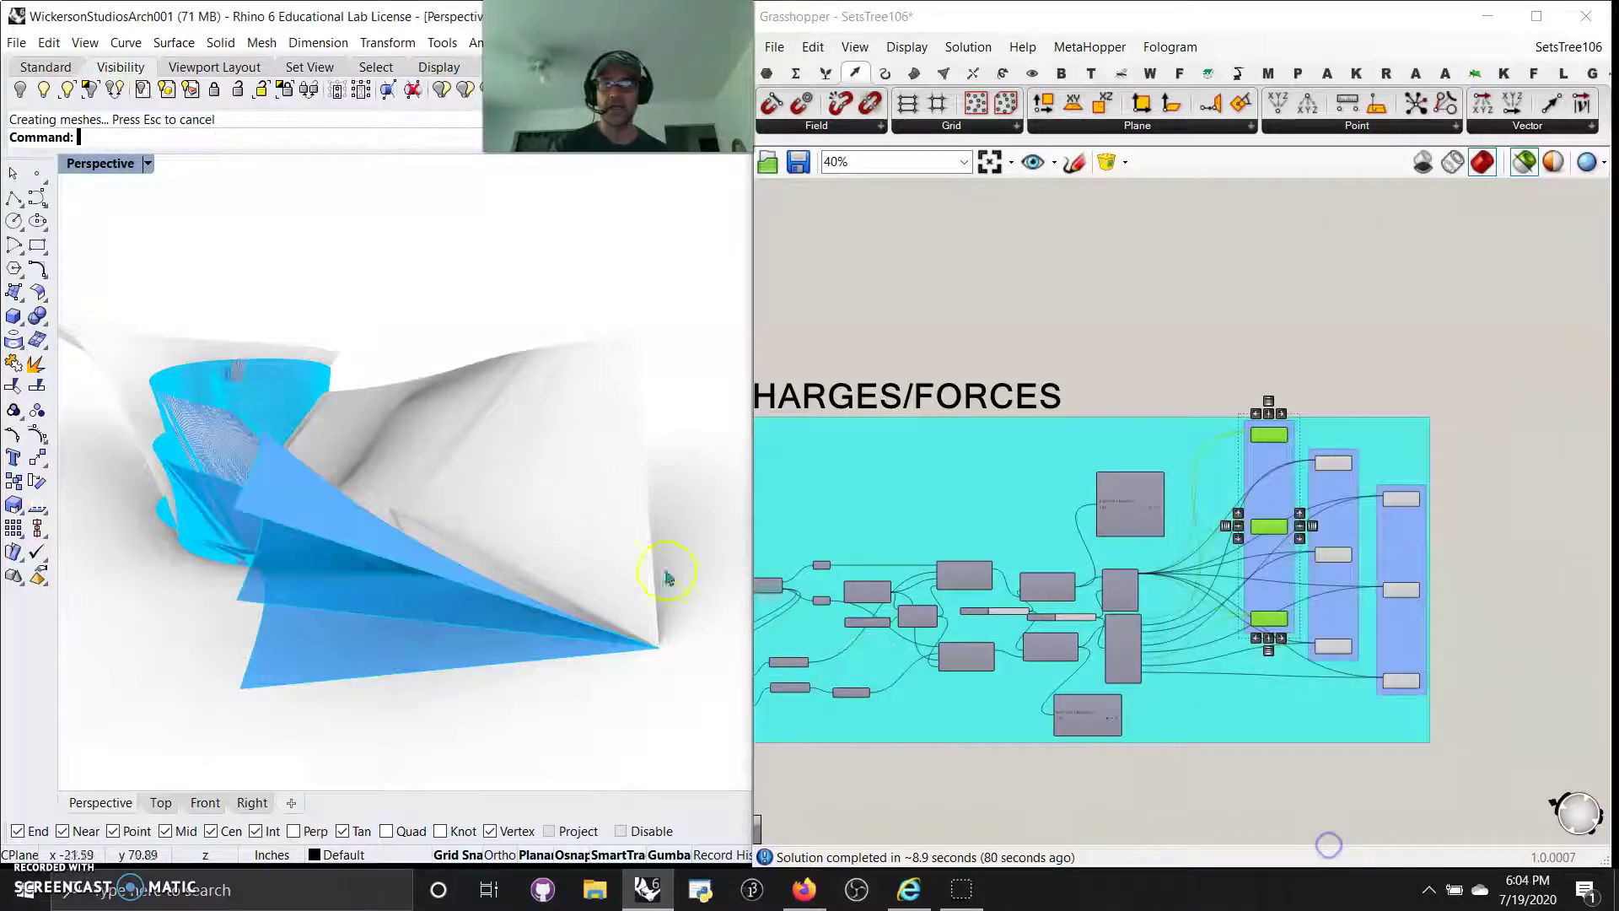
Clear the Loft selection, minimize Grasshopper, and widen the Rhino window and its side panel.
left_click(1487, 20)
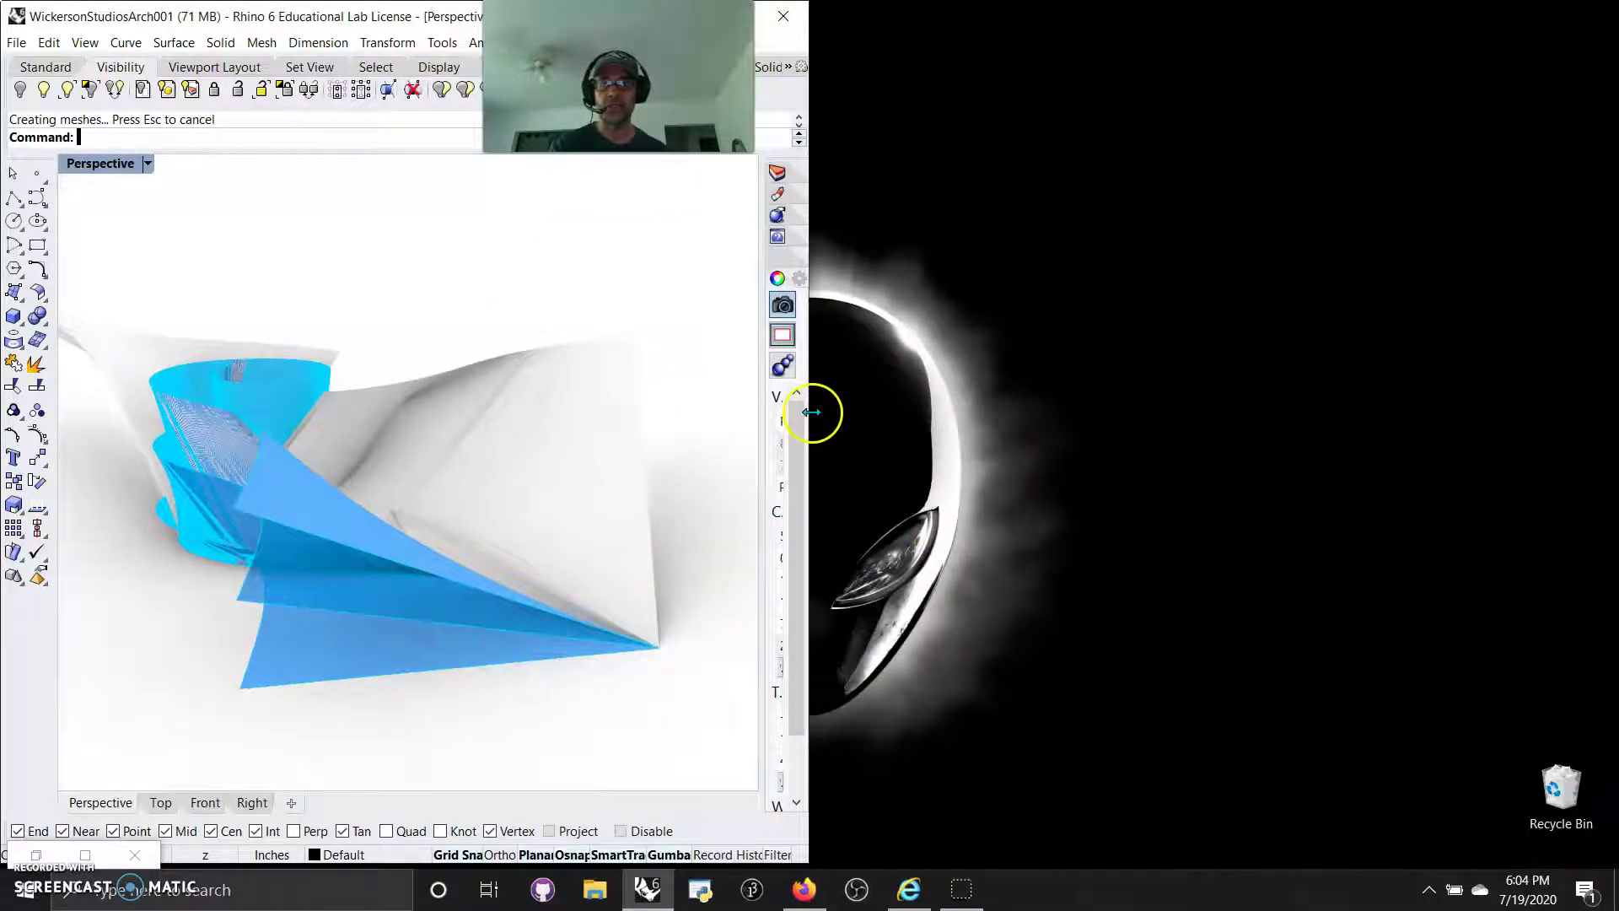
left_click_drag(811, 412, 1610, 476)
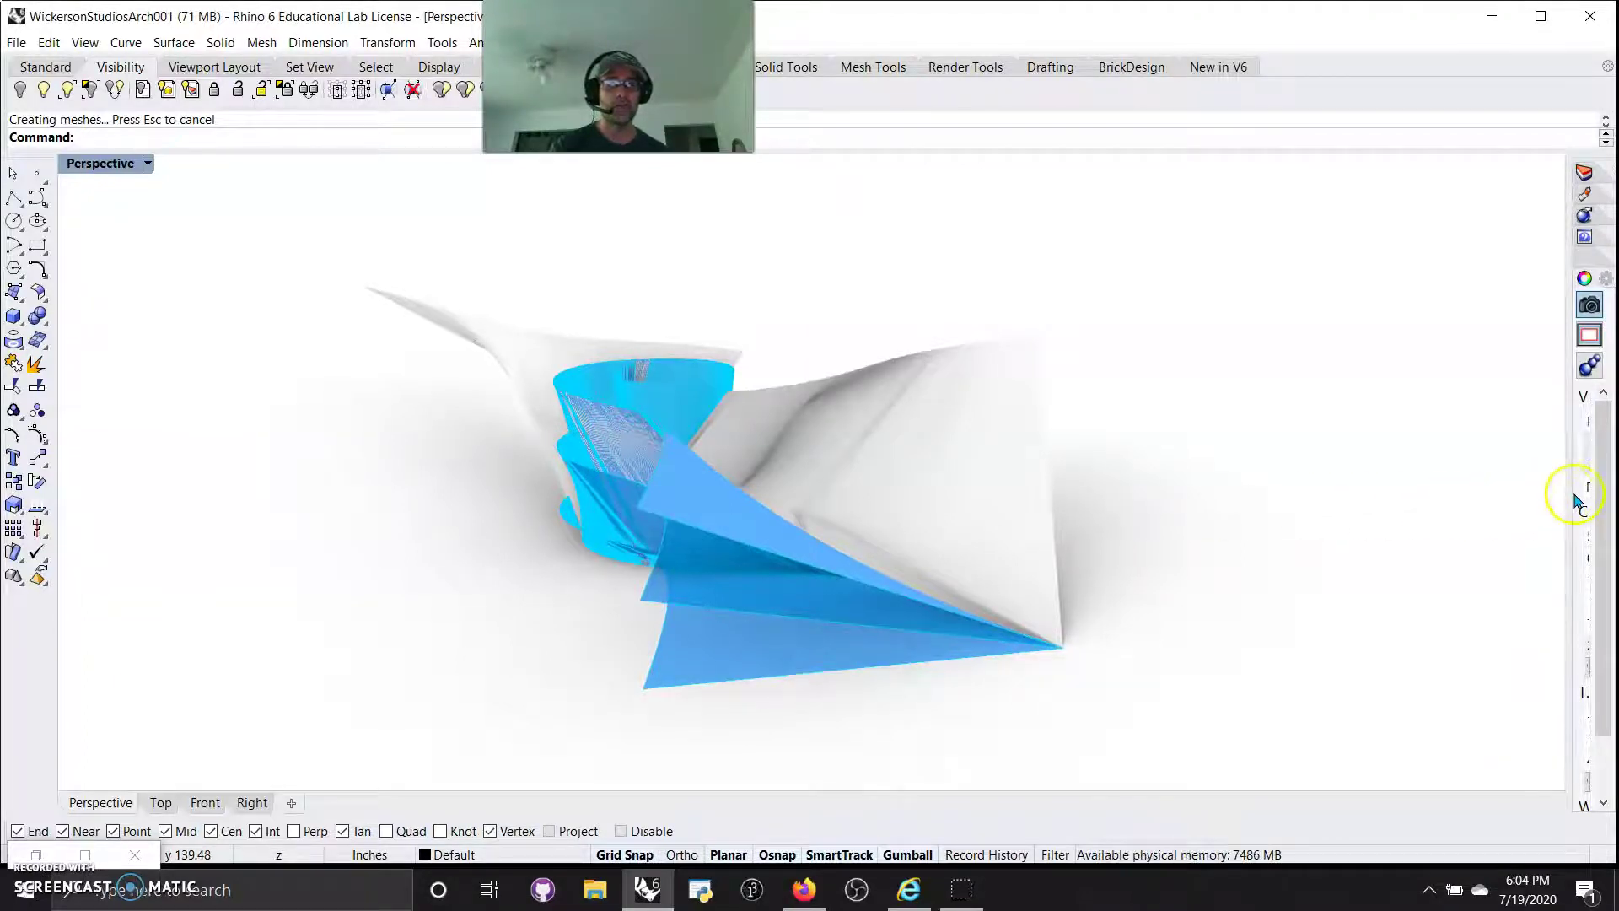
left_click_drag(1118, 512, 1118, 505)
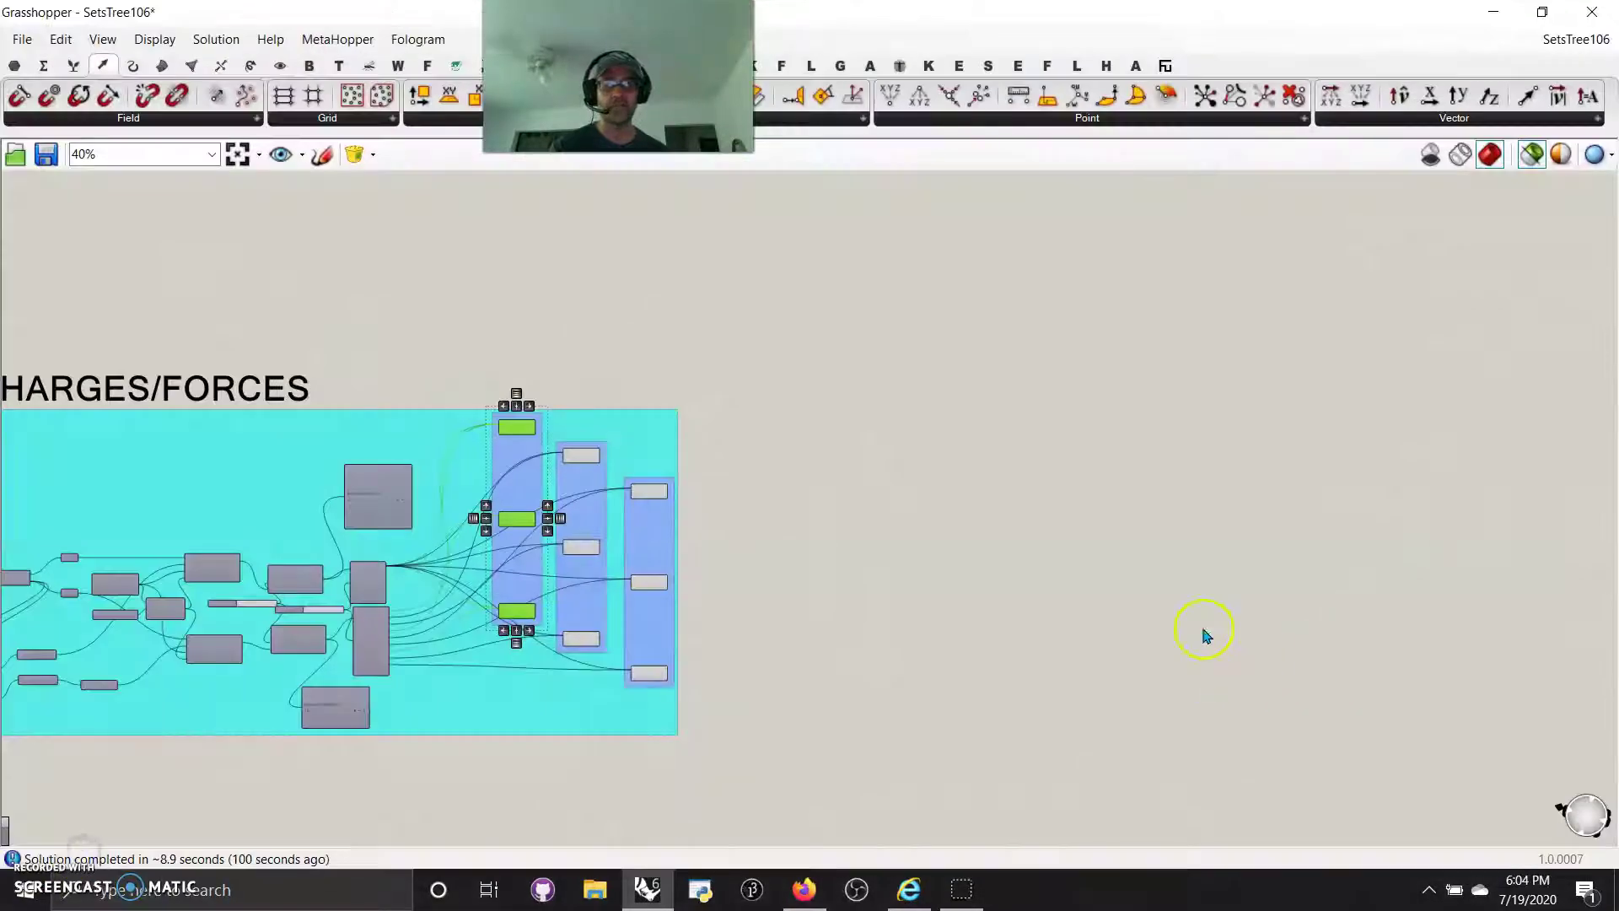
left_click(1197, 623)
left_click(1492, 12)
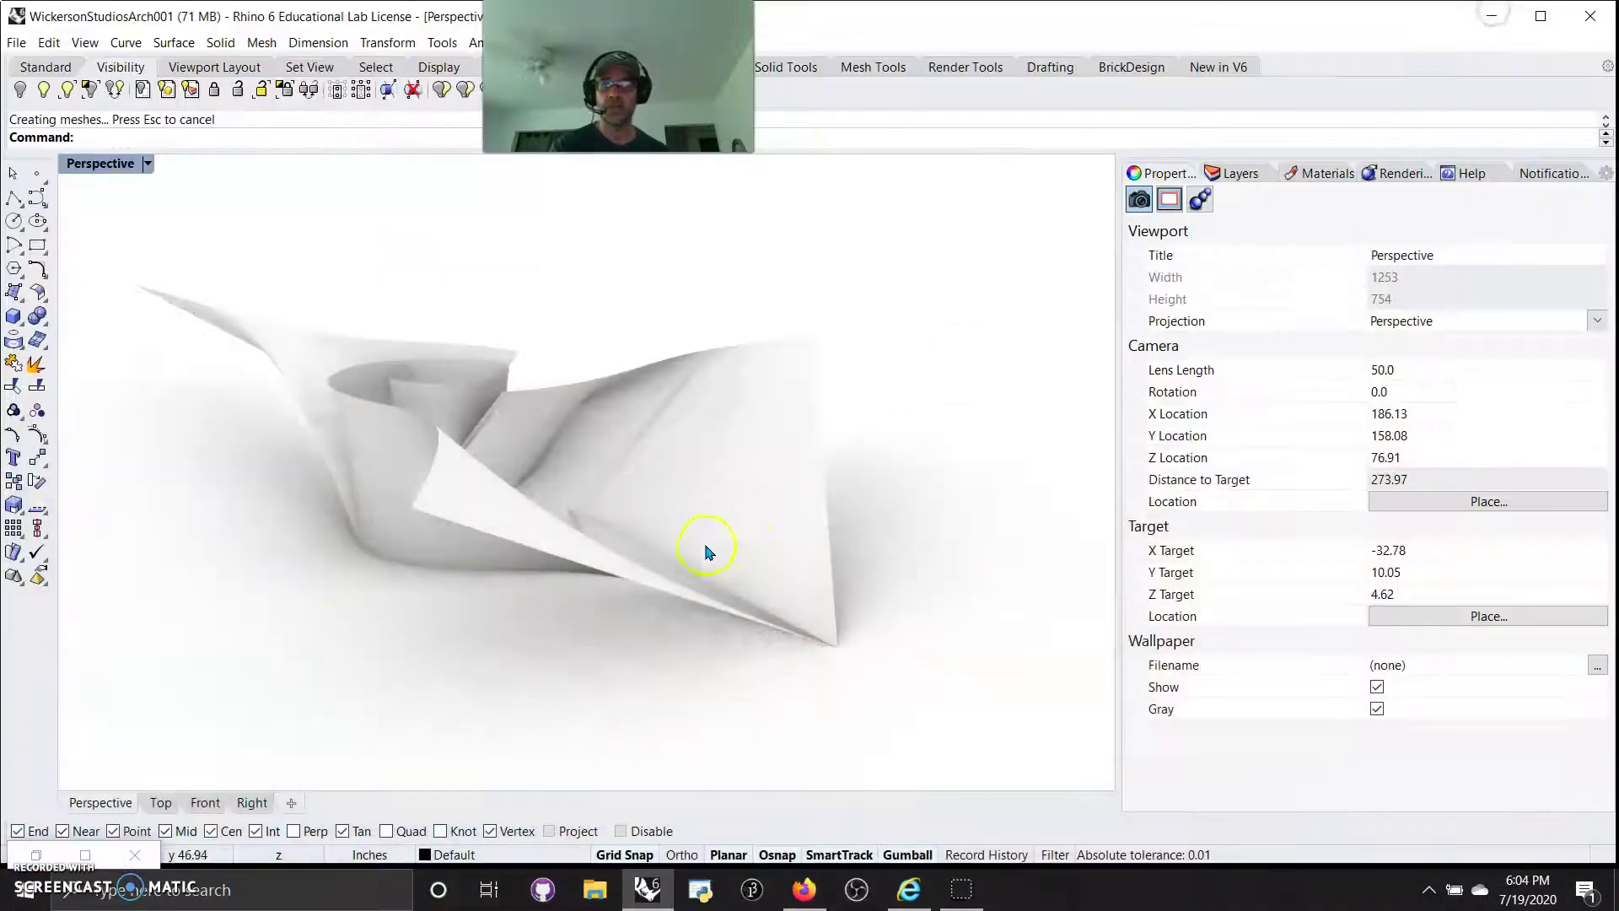
Inspect the baked strip surfaces from several sides and check the object properties of the group on Layer 02.
right_click_drag(705, 549, 807, 592)
left_click(557, 508)
mouse_move(648, 626)
right_mouse_down()
mouse_move(621, 574)
mouse_move(668, 571)
mouse_move(647, 626)
right_mouse_up()
left_click(975, 440)
right_click_drag(944, 439, 537, 565)
left_click(563, 579)
right_click_drag(693, 578, 585, 558)
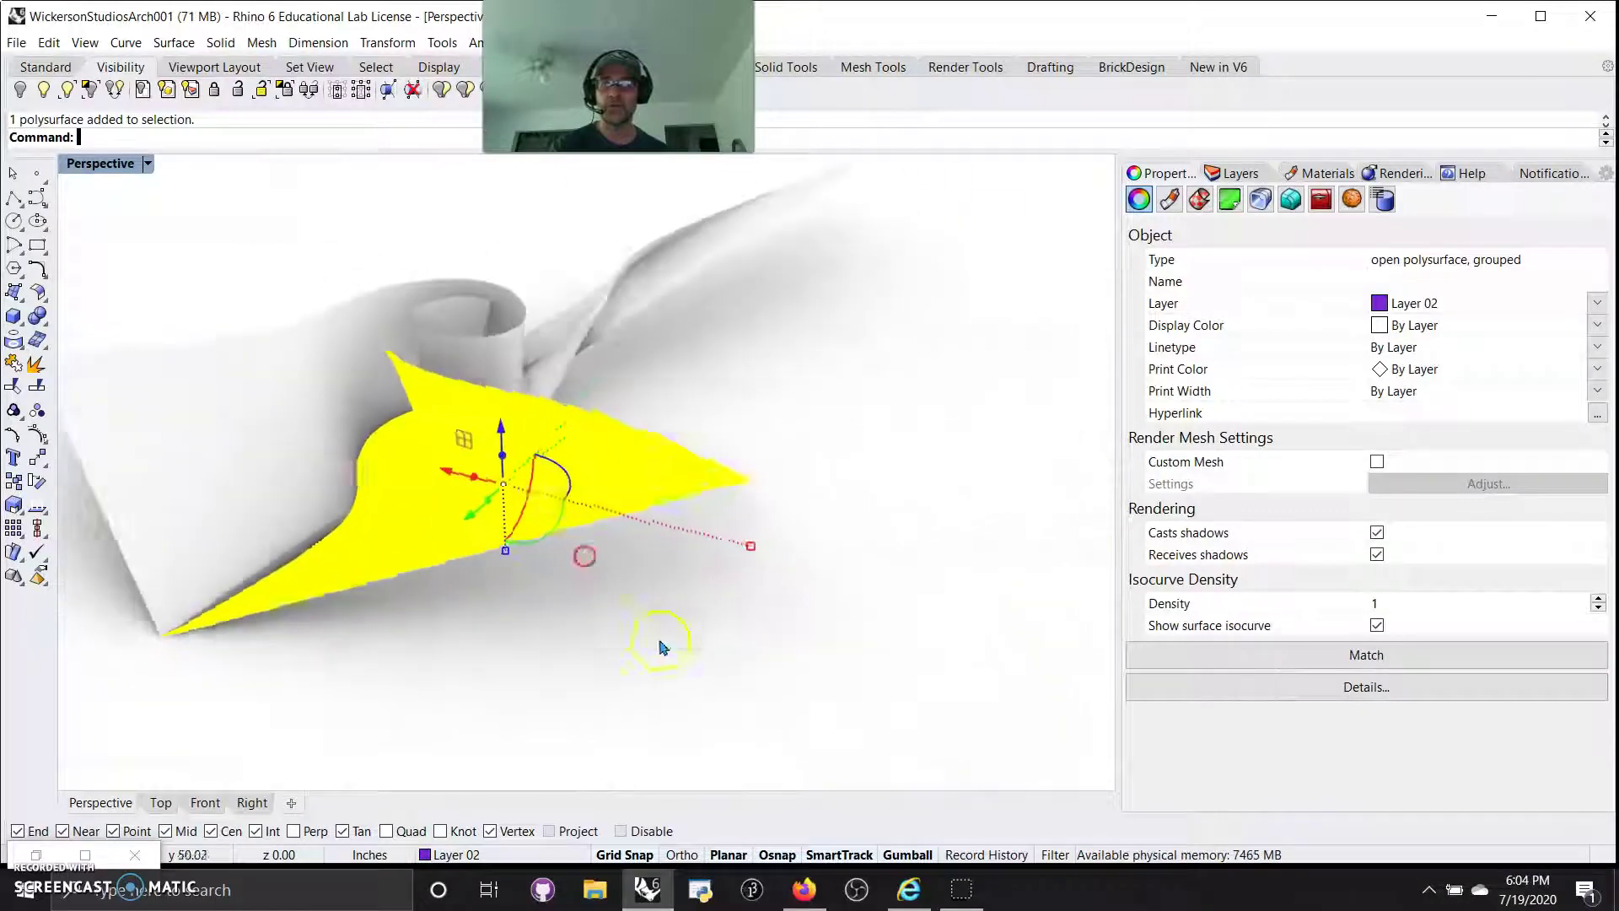
left_click(660, 642)
right_click_drag(655, 387, 866, 446)
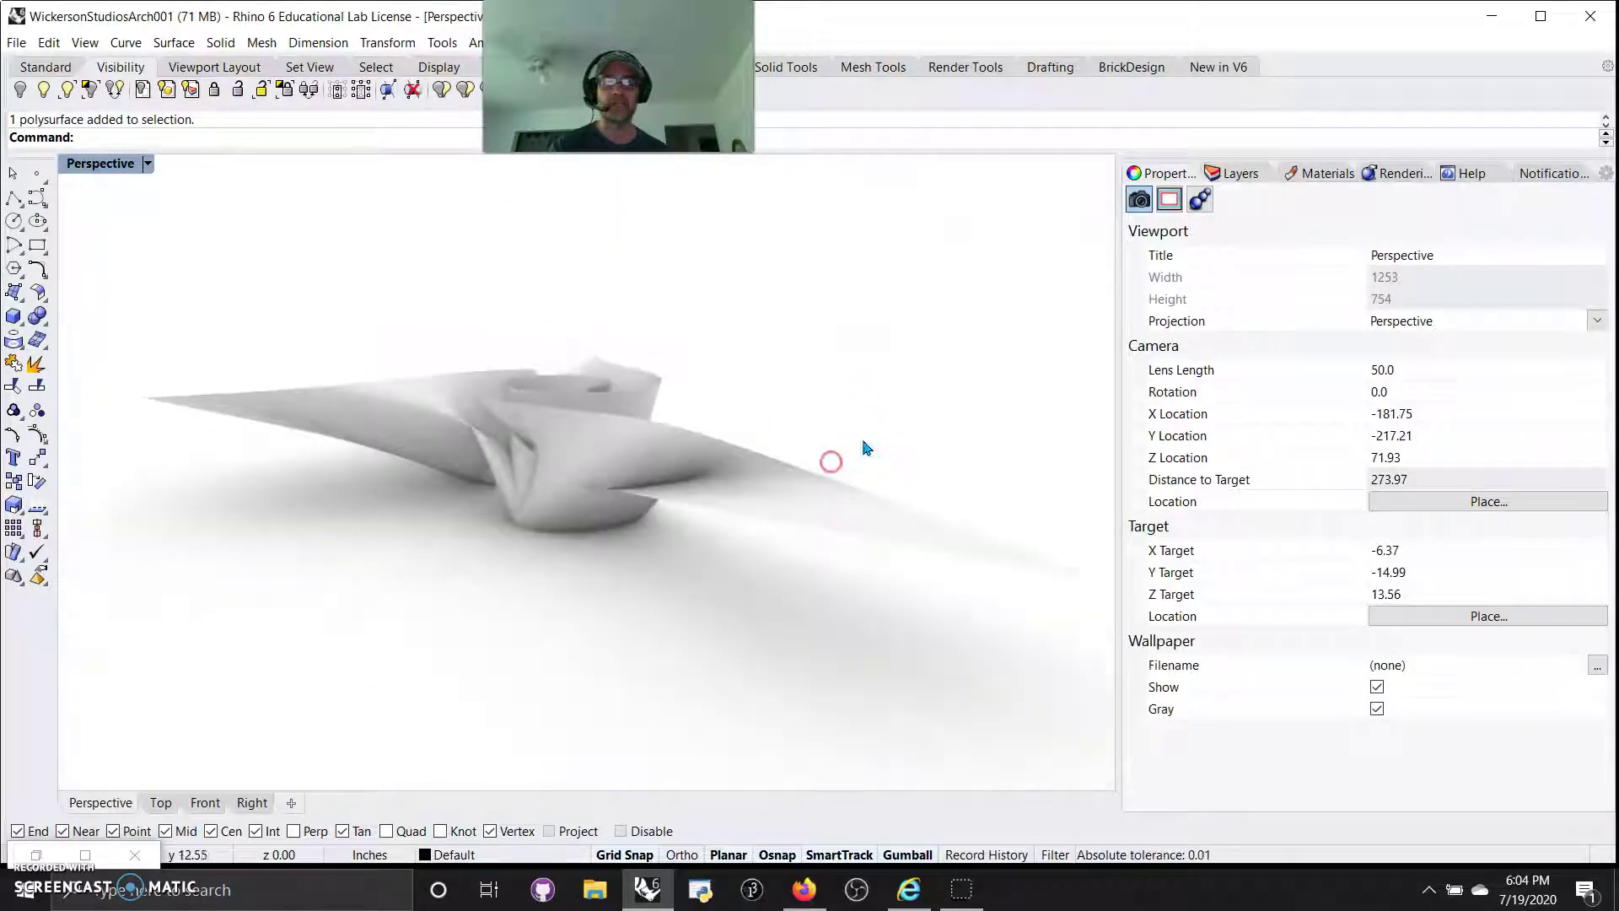
Use Rendered display in the Perspective viewport and give the render backdrop a gradient with light green as its second colour.
left_click(82, 166)
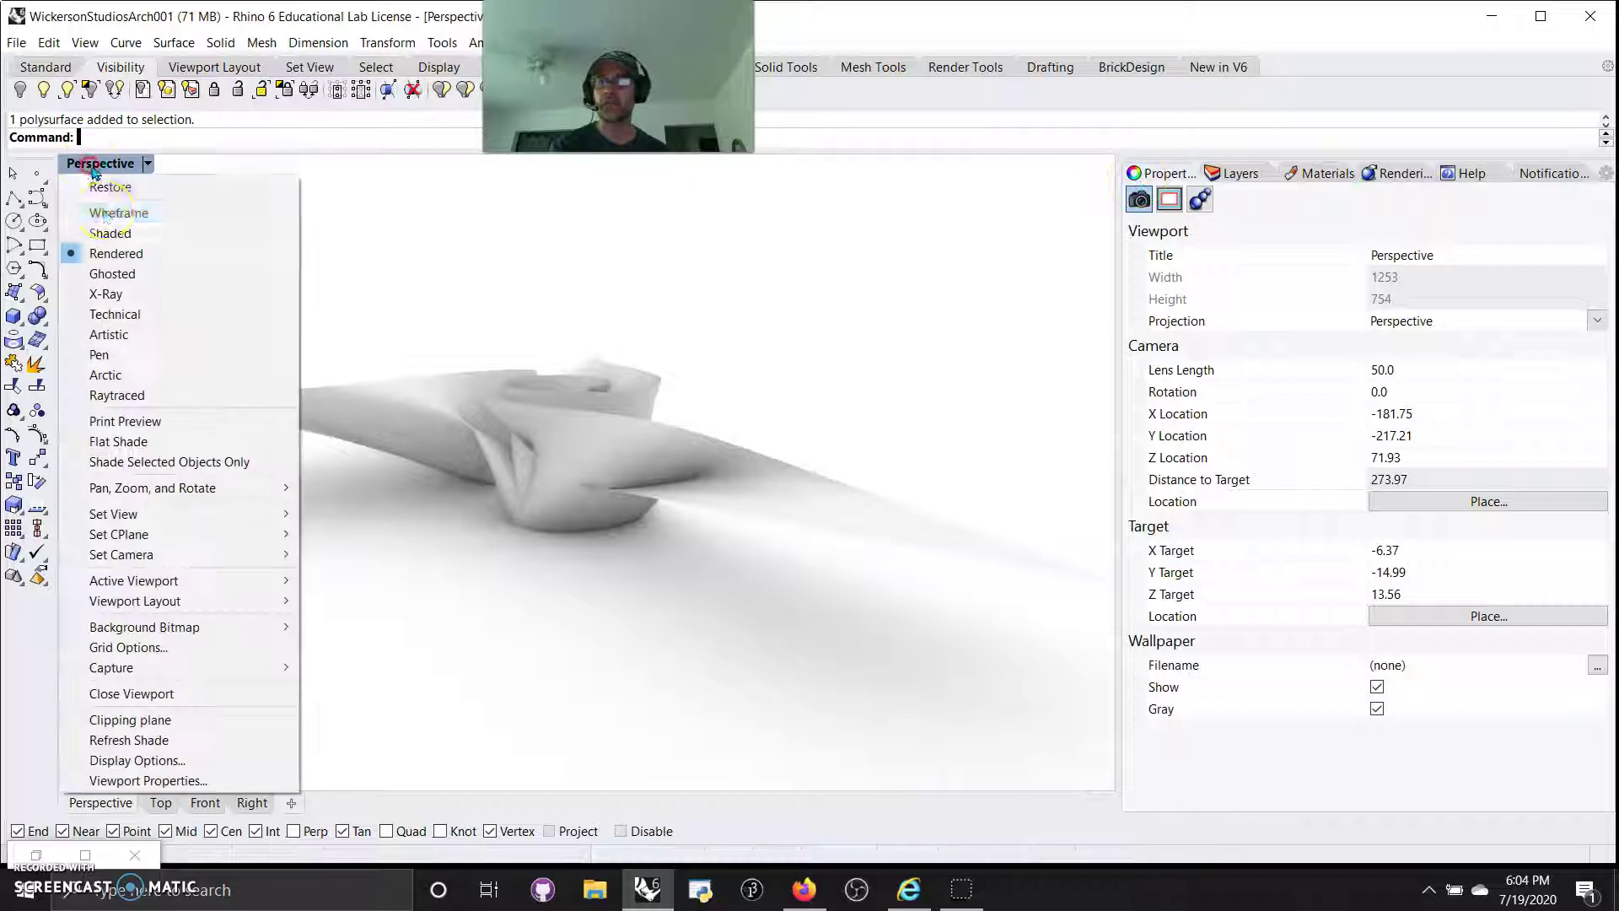
left_click(99, 251)
left_click(1322, 179)
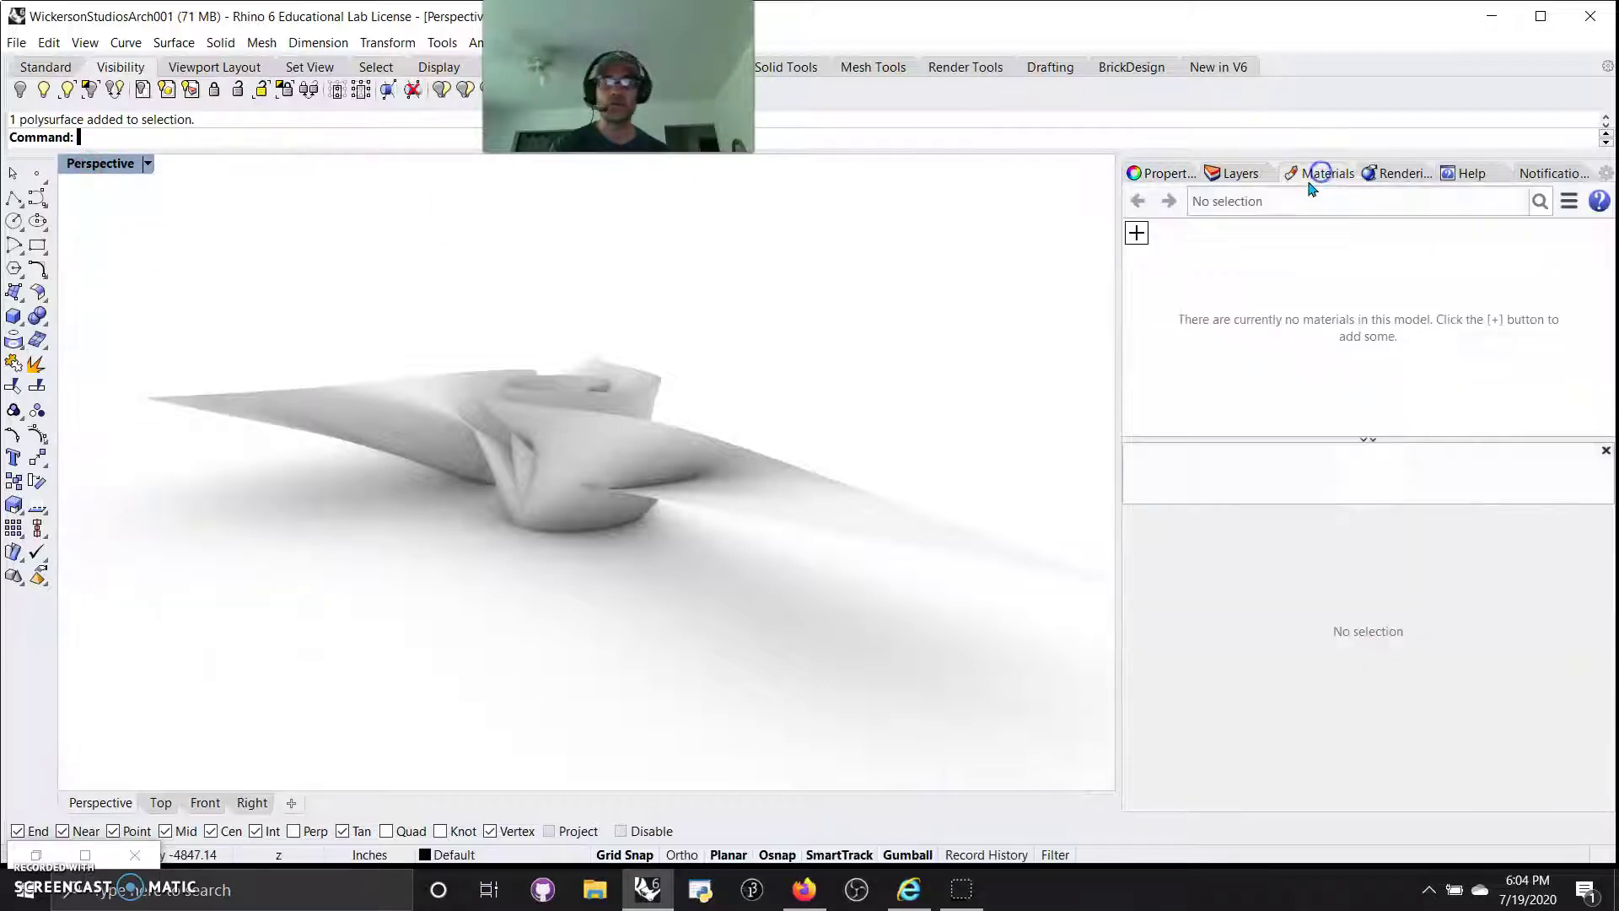
left_click(1395, 175)
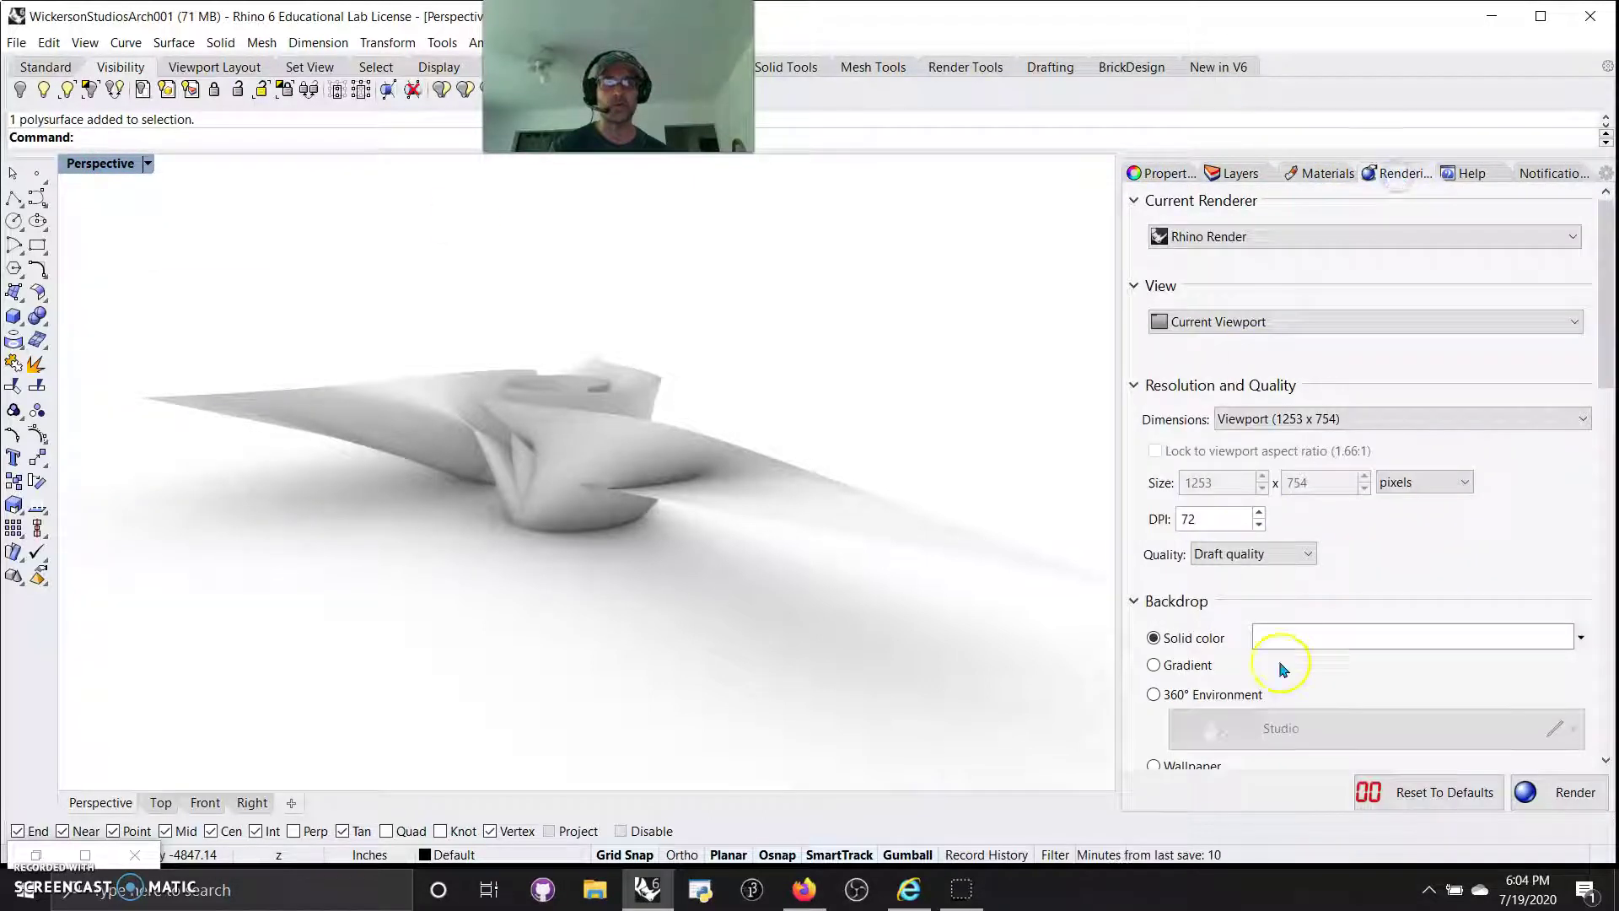
left_click(1154, 667)
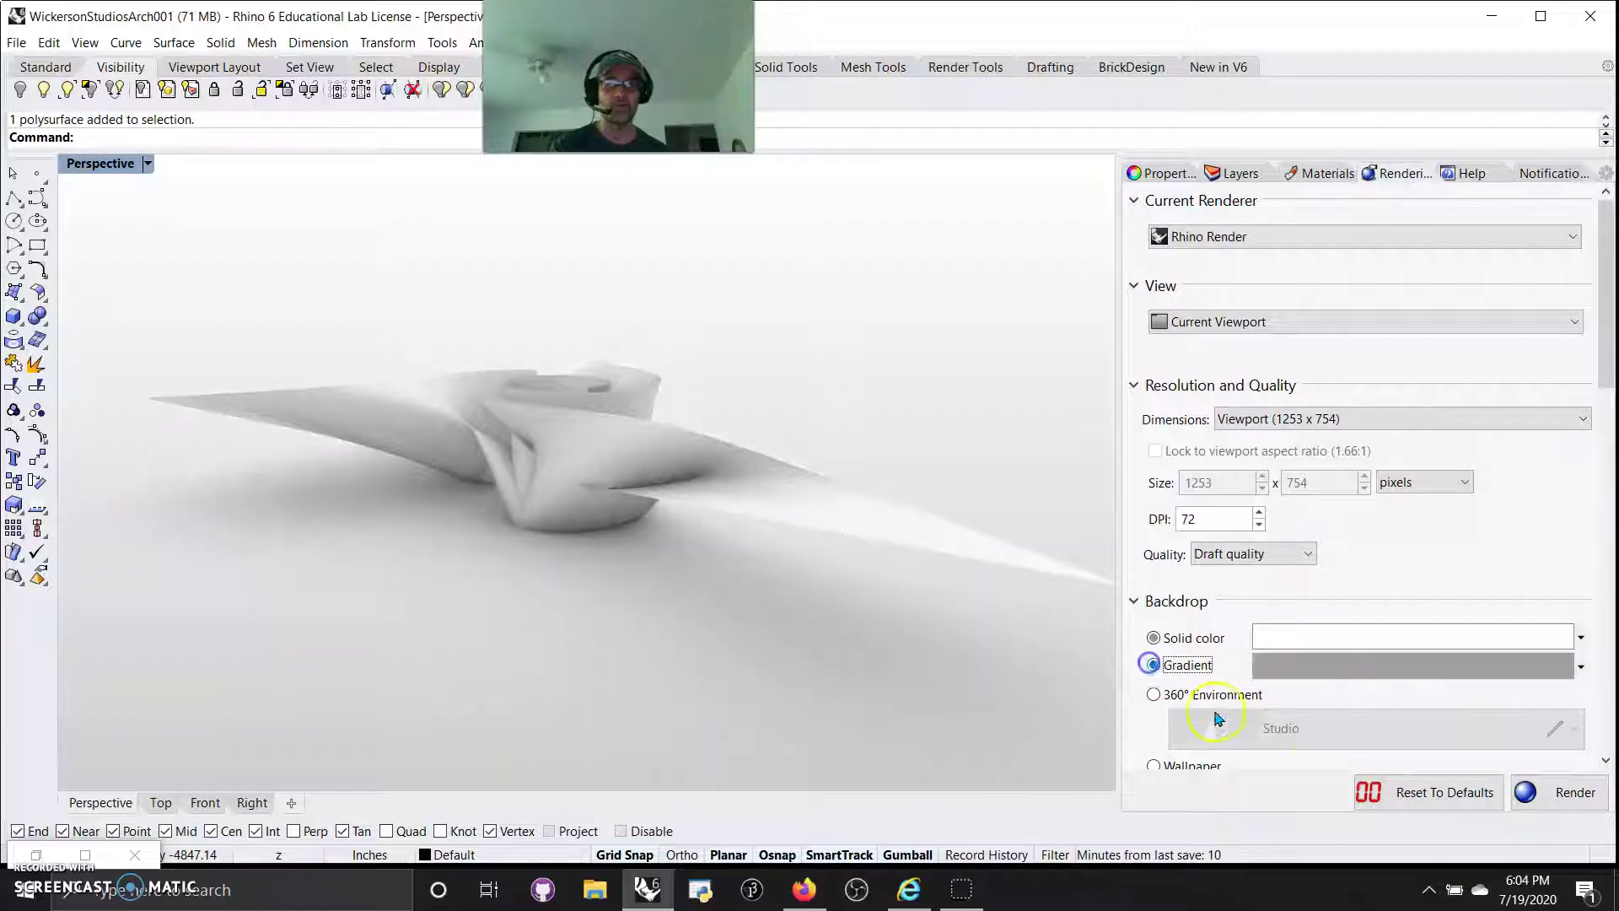
double_click(1381, 667)
mouse_move(999, 287)
left_mouse_down()
mouse_move(857, 256)
mouse_move(795, 281)
left_mouse_up()
left_click_drag(831, 337, 898, 333)
left_click(865, 693)
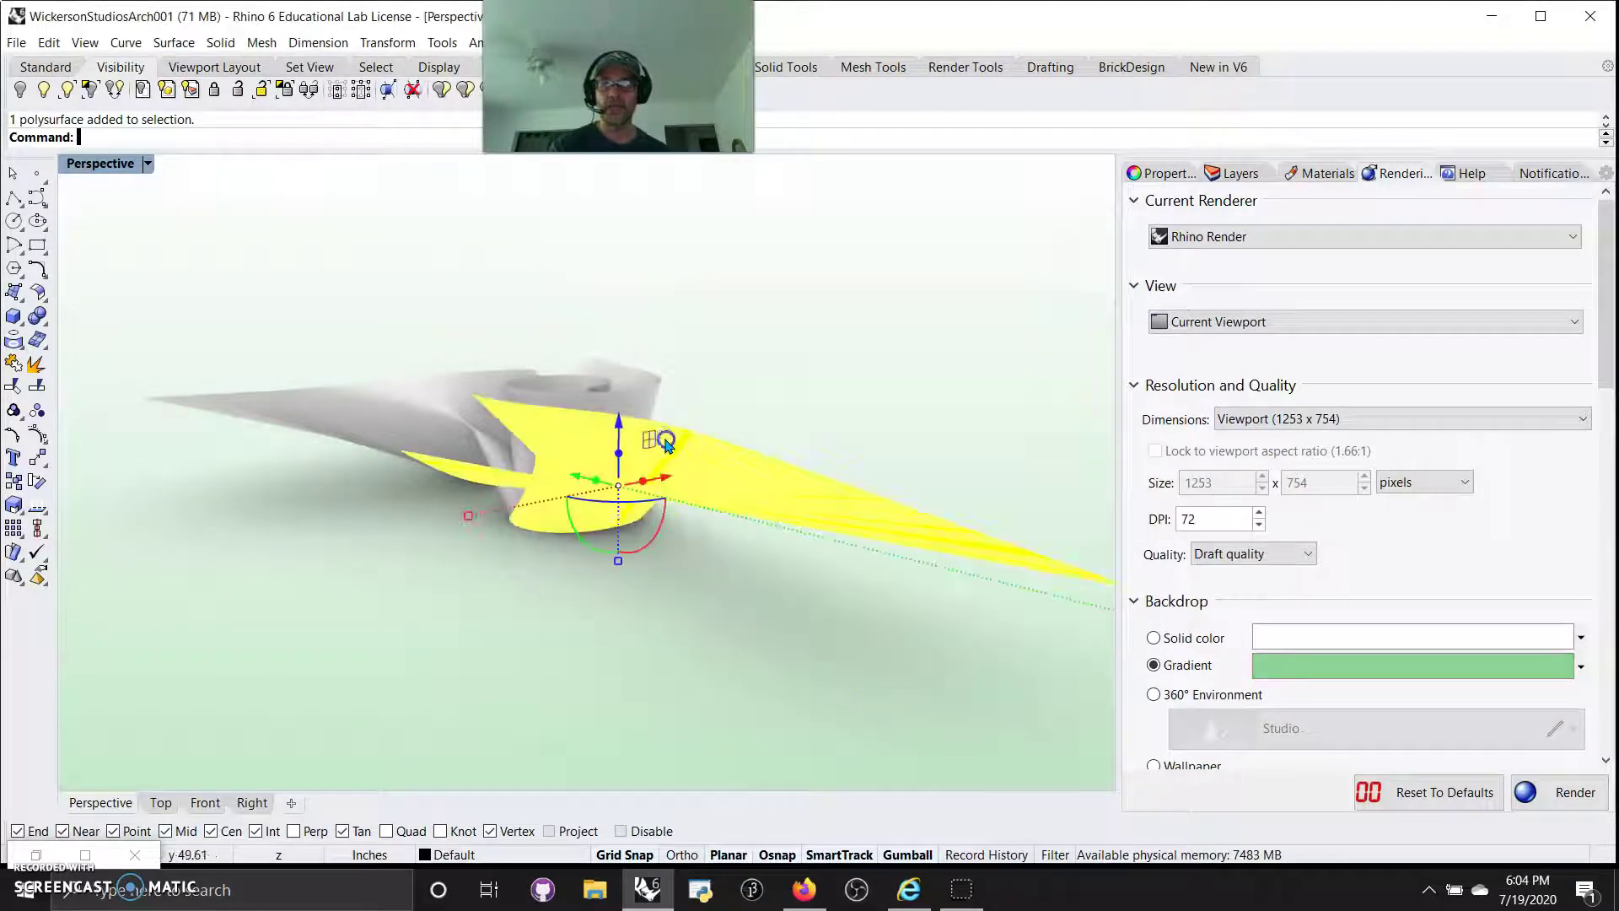
Add a Metal material to the model and set its colour to light blue, RGB 153, 210, 226.
left_click(1309, 176)
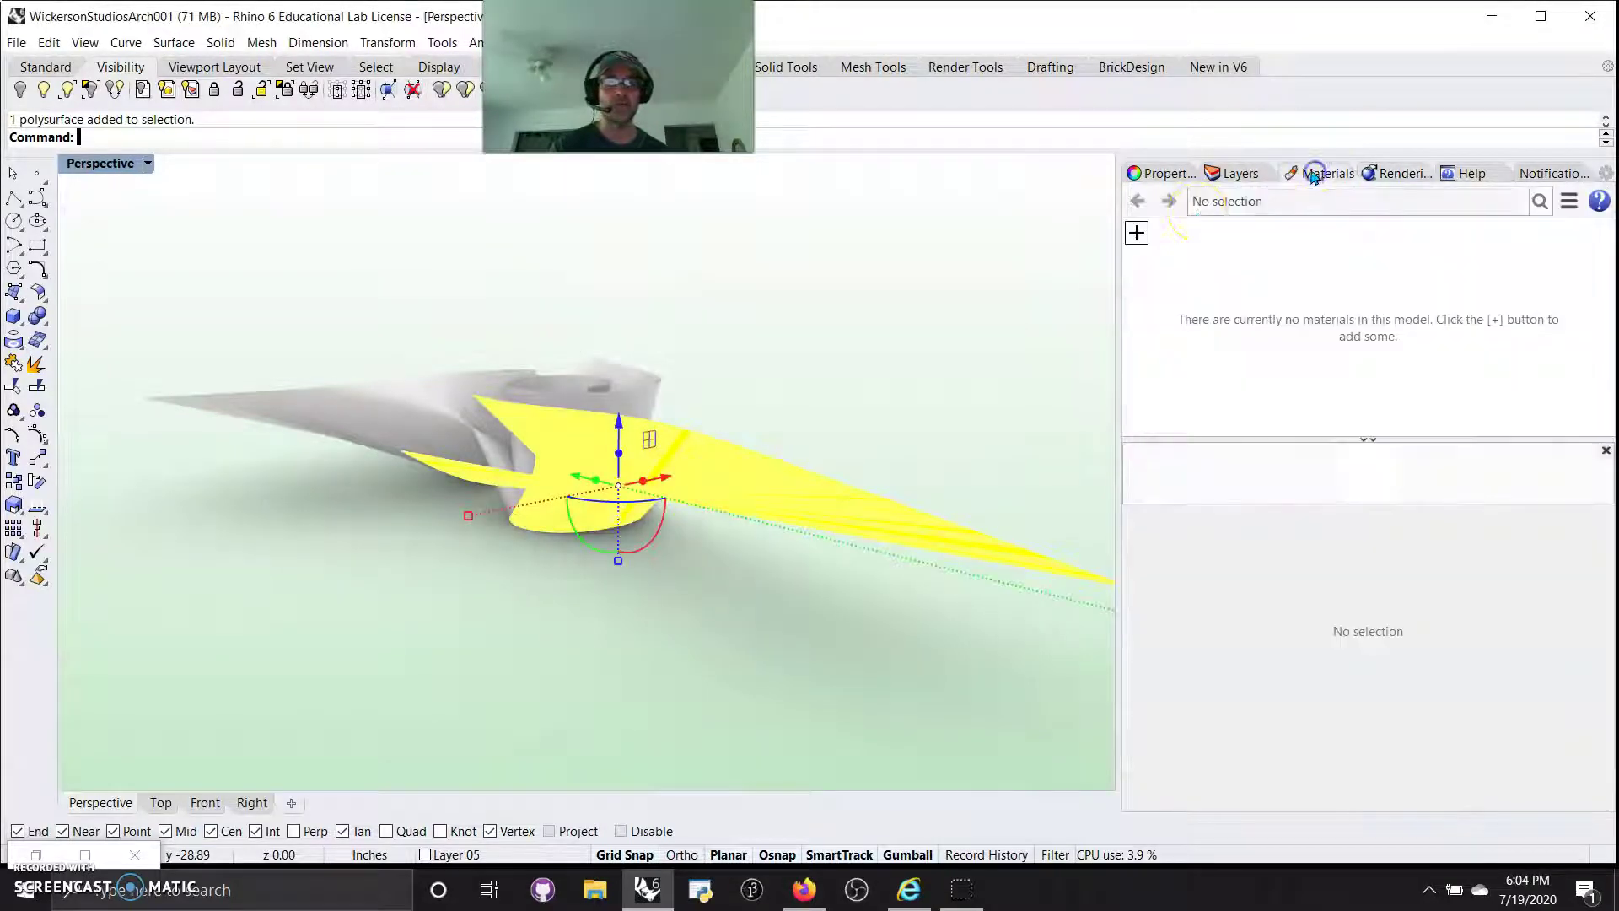
left_click(1138, 233)
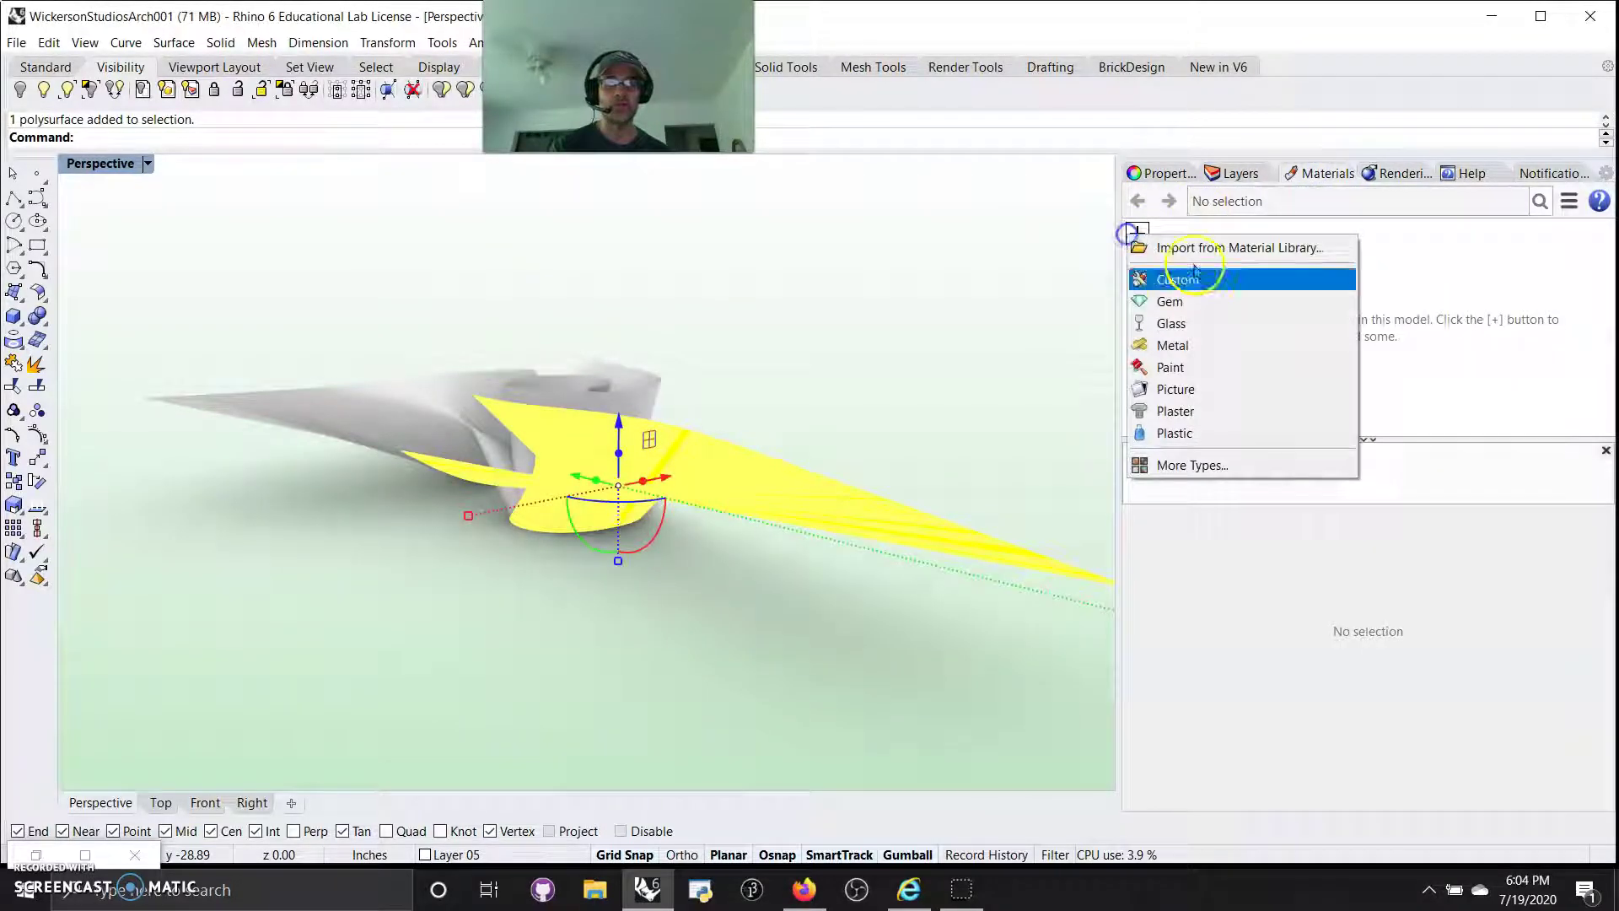
left_click(1176, 341)
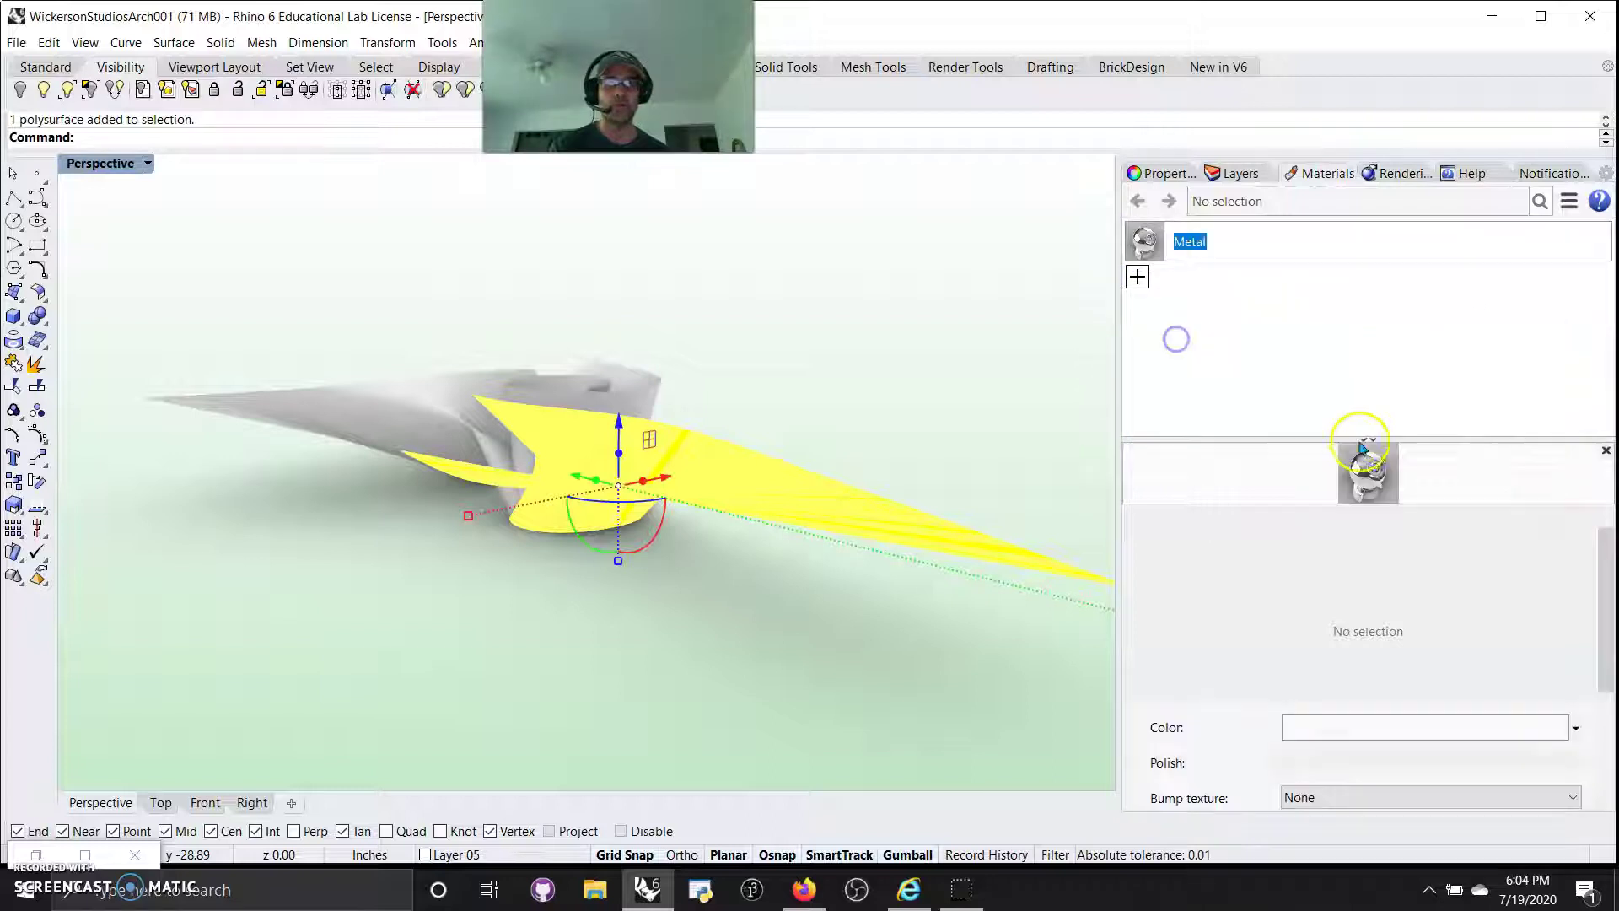
left_click(1366, 738)
left_click(753, 406)
left_click(917, 310)
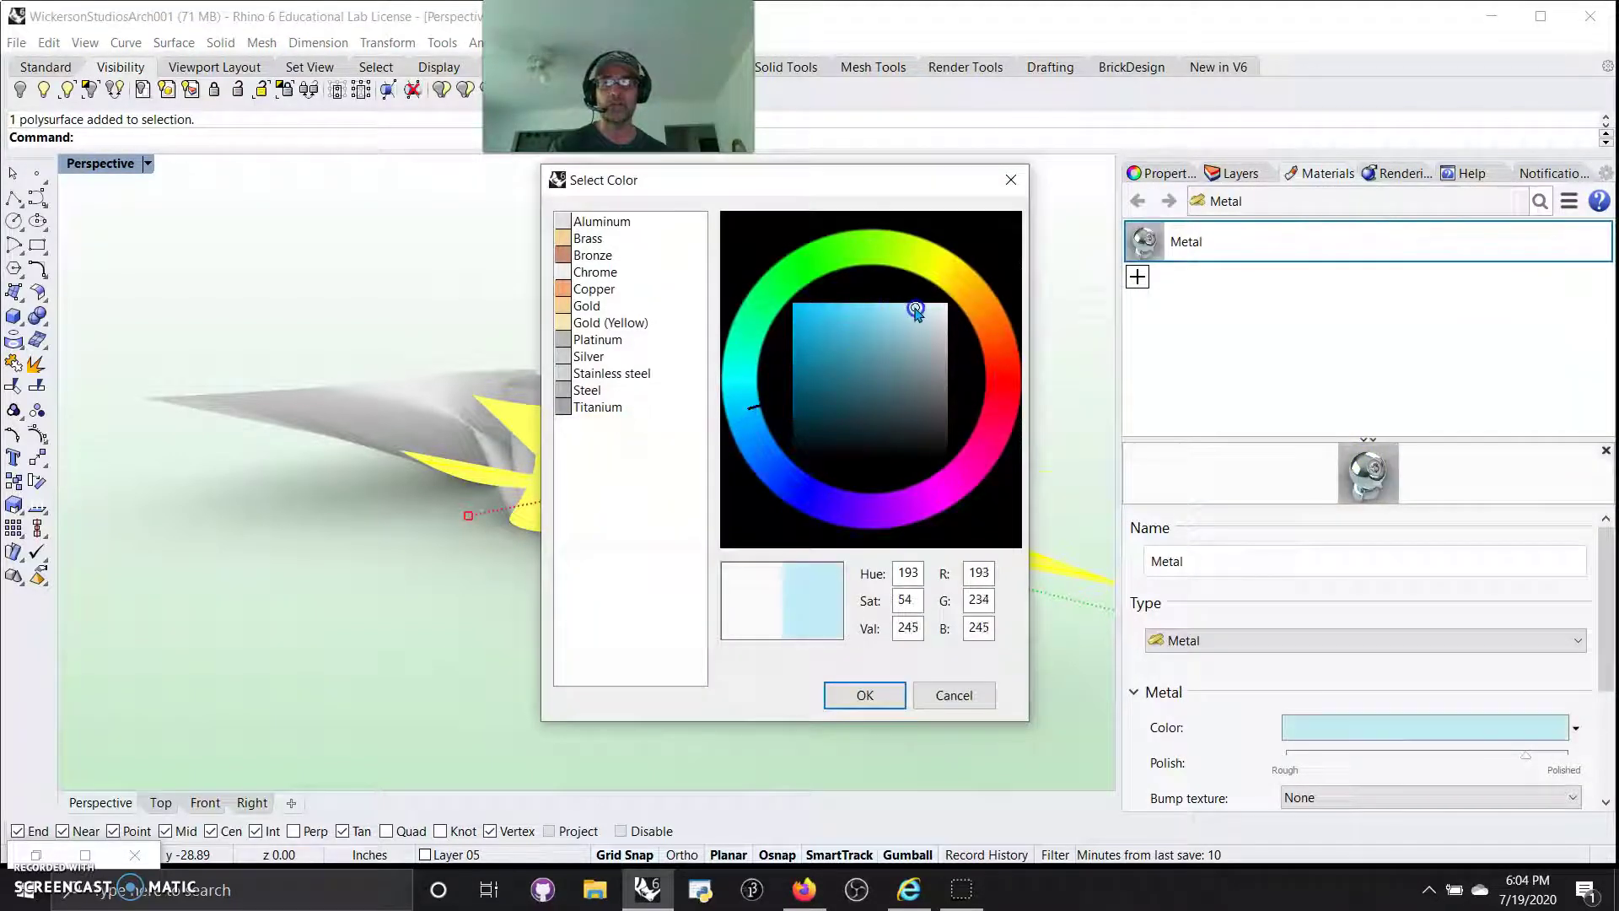
left_click_drag(916, 311, 901, 325)
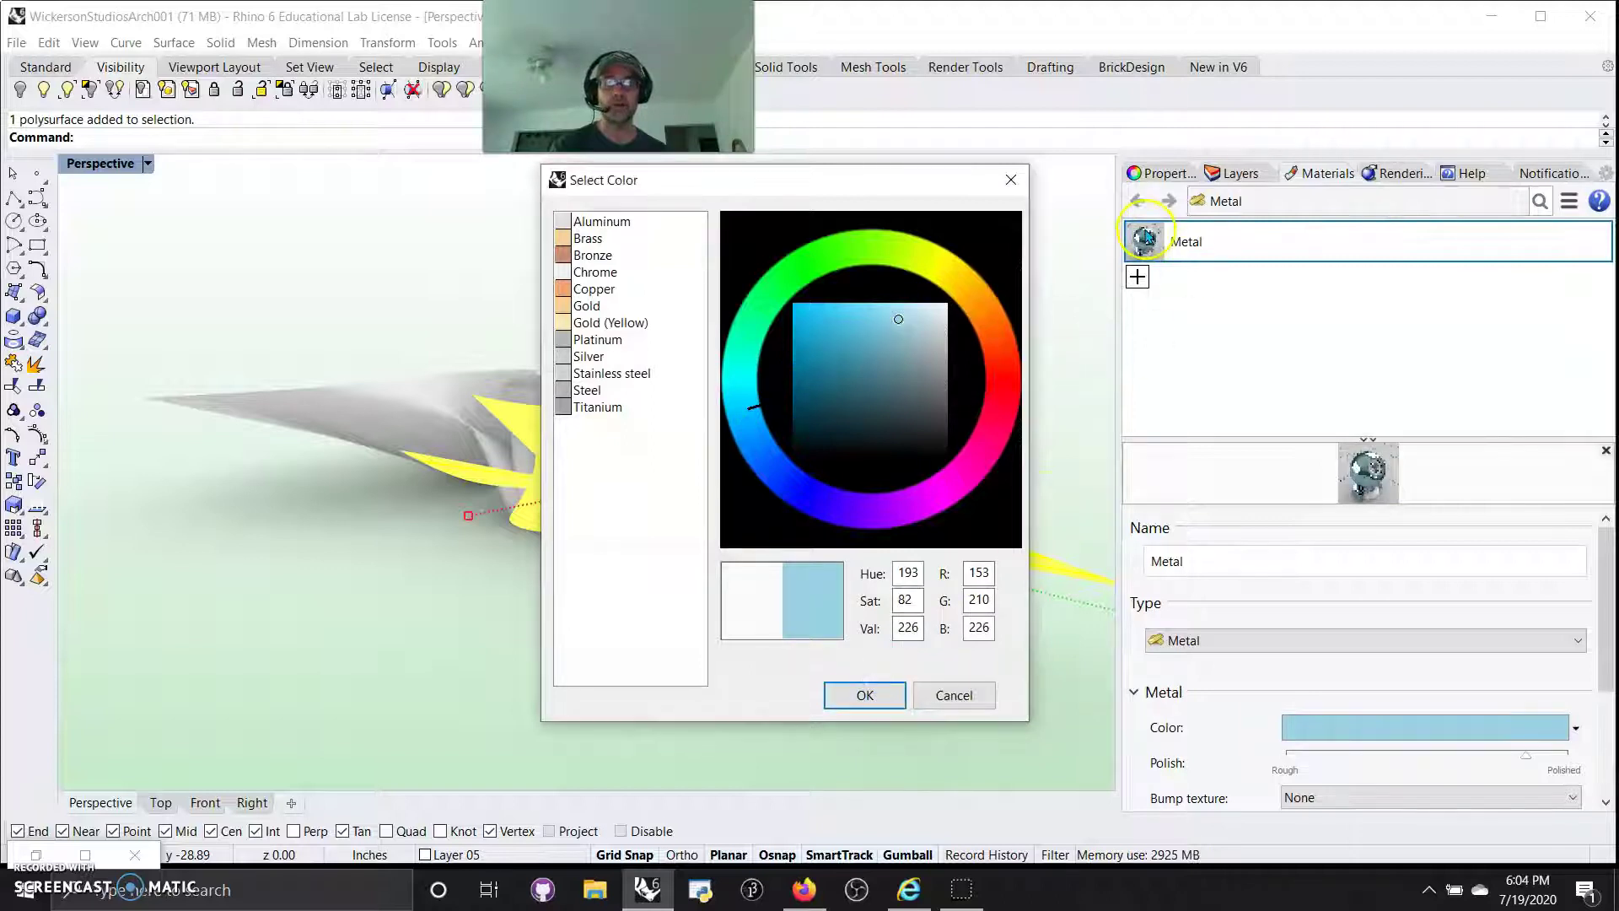
left_click(877, 693)
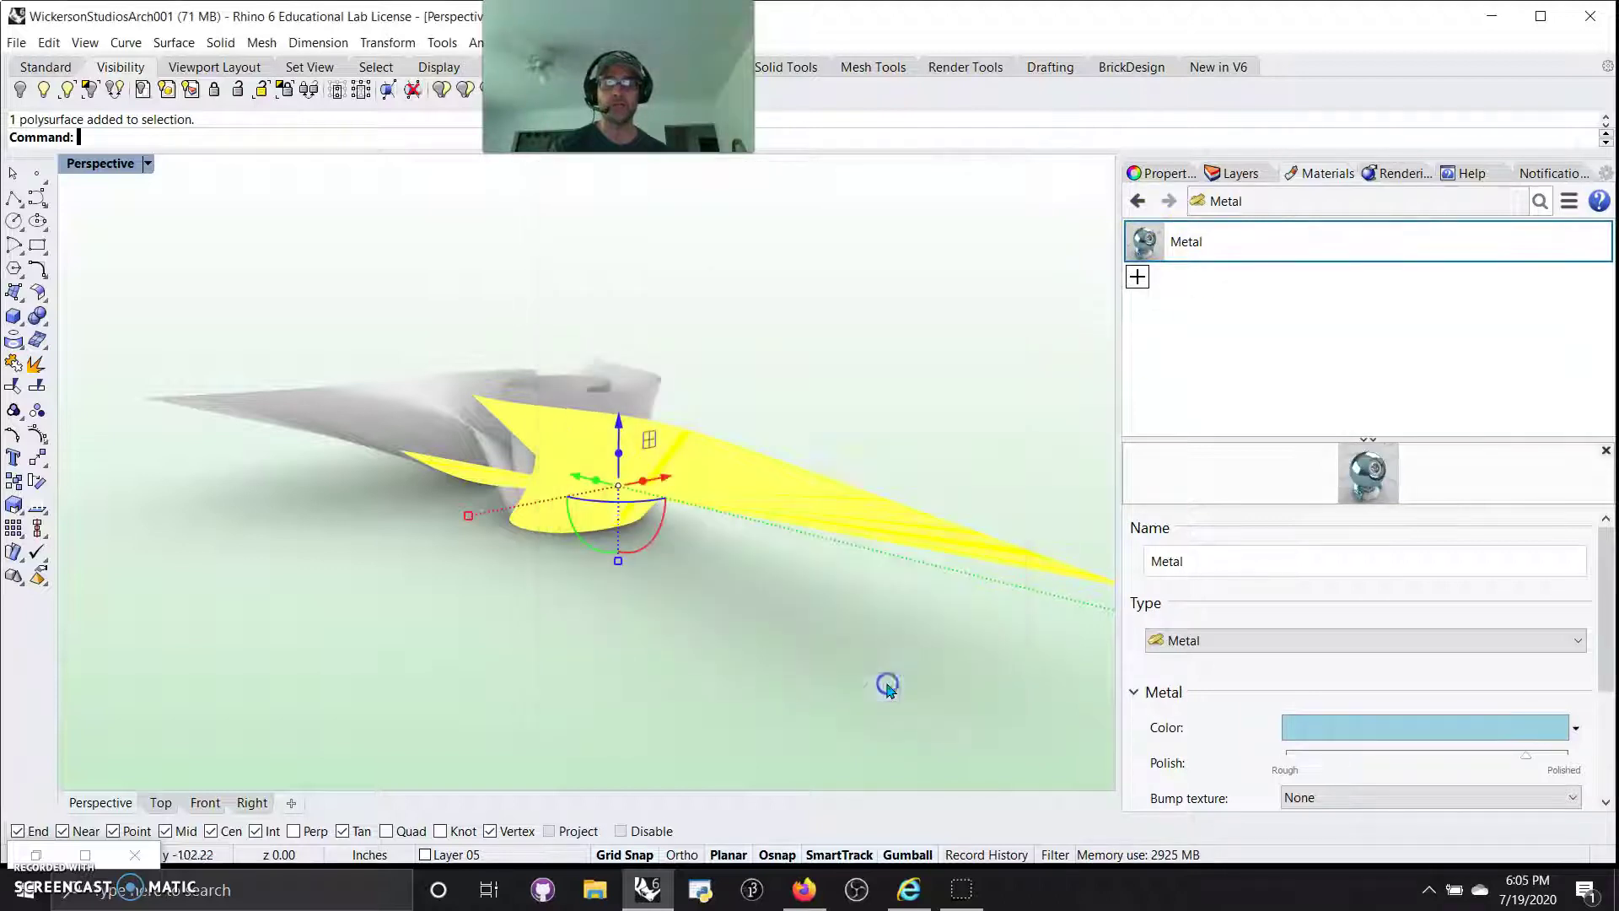
Assign the light blue Metal material to the selected polysurface and clear the selection.
right_click(1150, 240)
left_click(1187, 120)
left_click(852, 607)
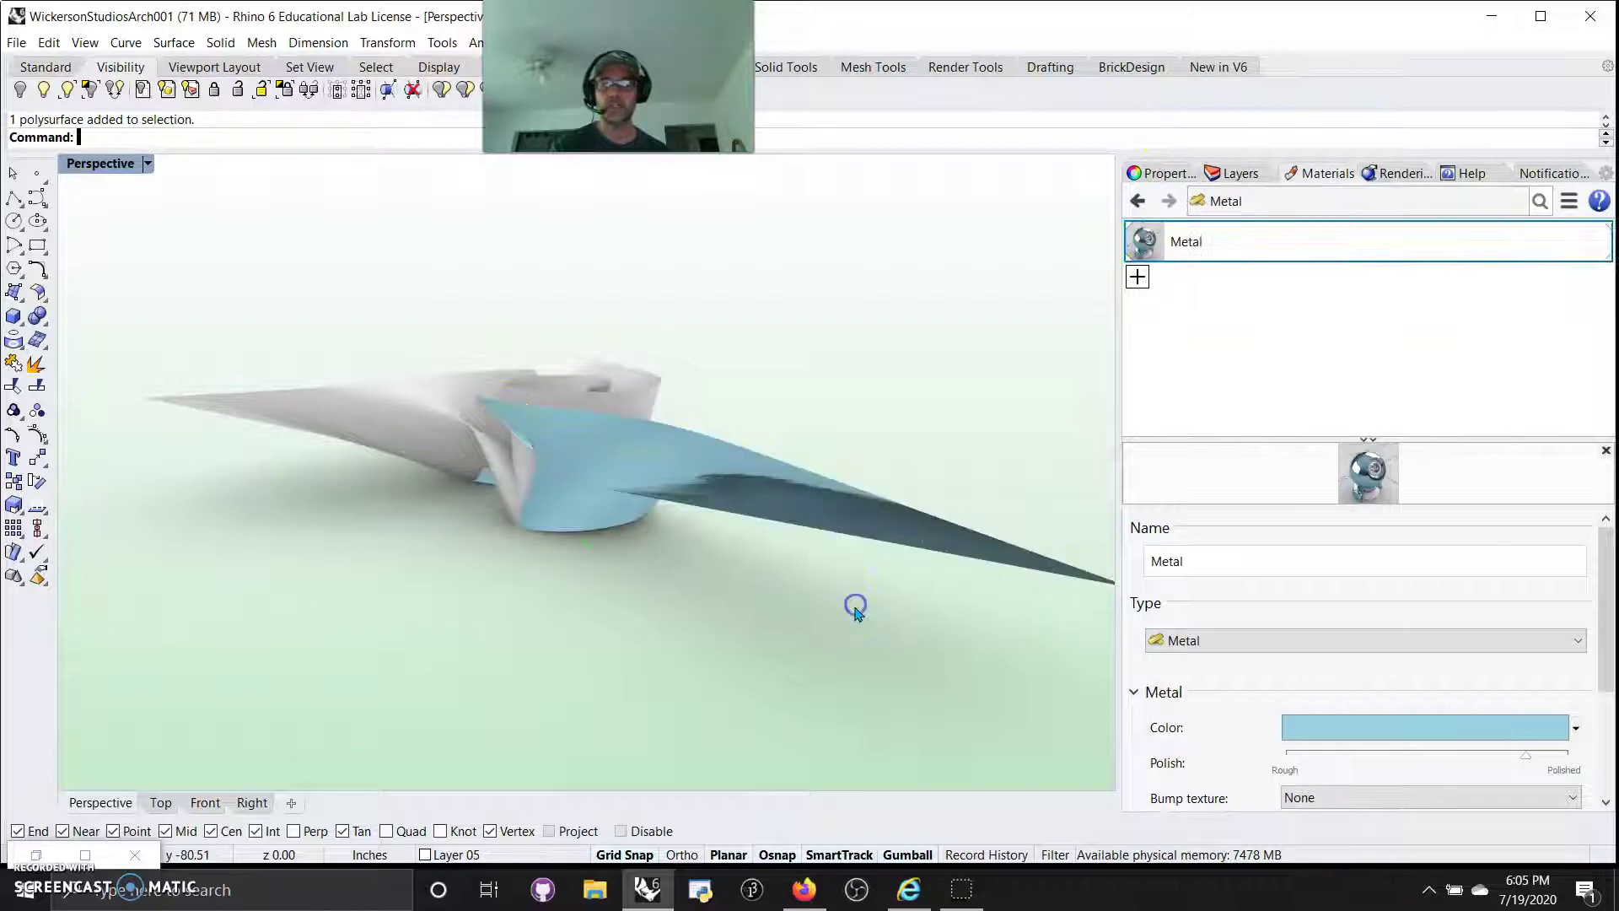
Select the uncoloured strip surface on Layer 02 and add a second Metal material with a dark yellow colour.
right_click_drag(852, 607, 1001, 666)
left_click(741, 579)
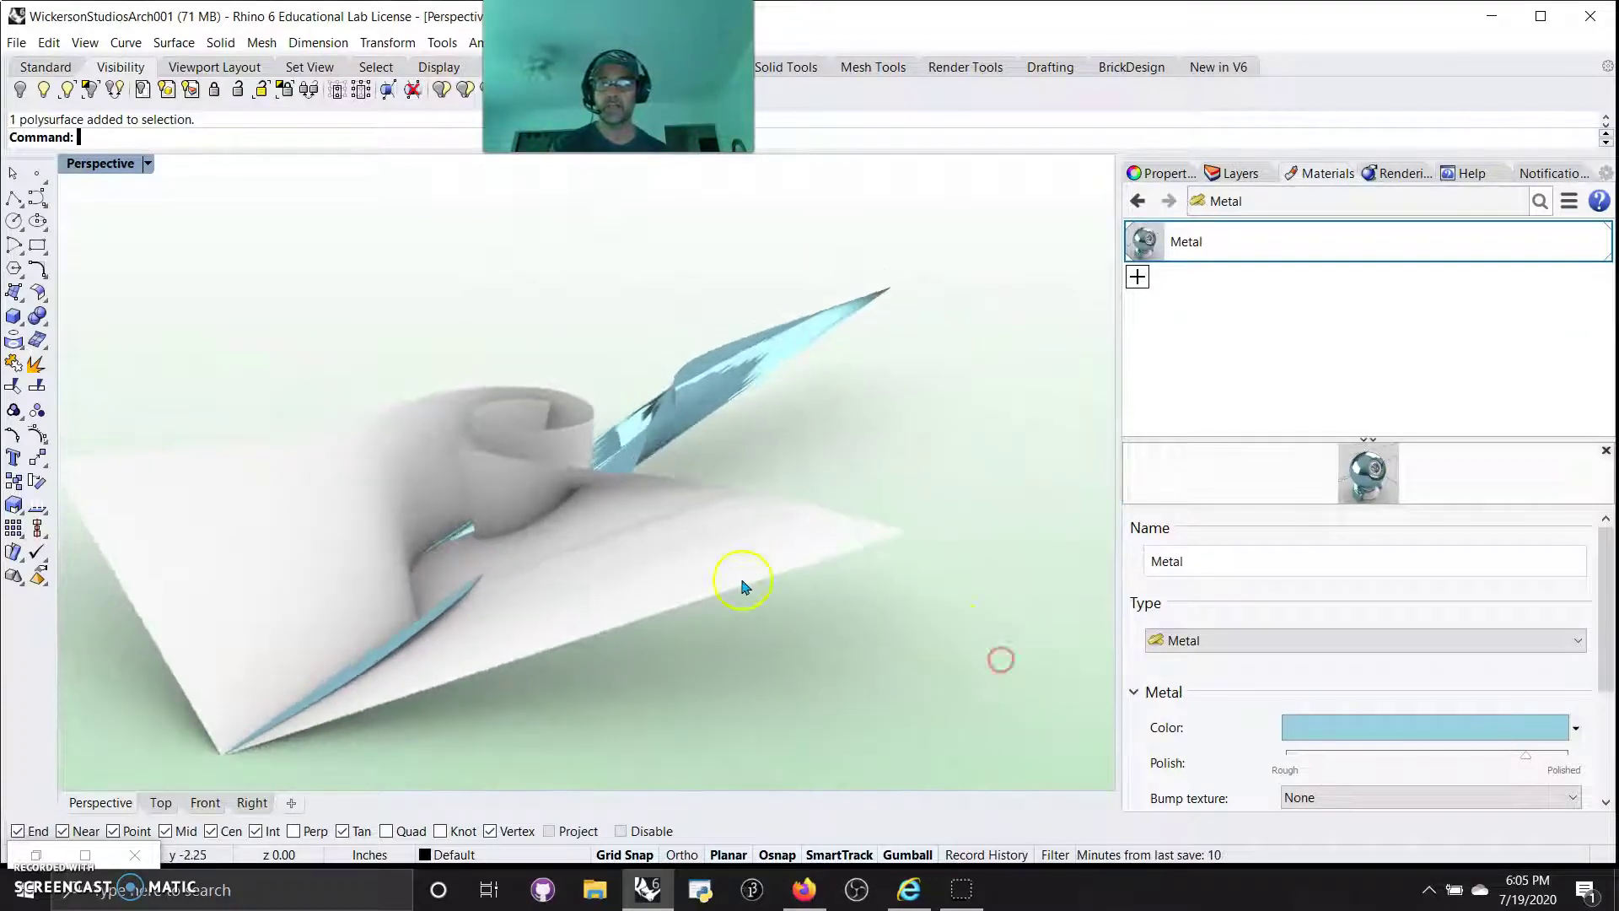
left_click(1169, 260)
left_click(1137, 277)
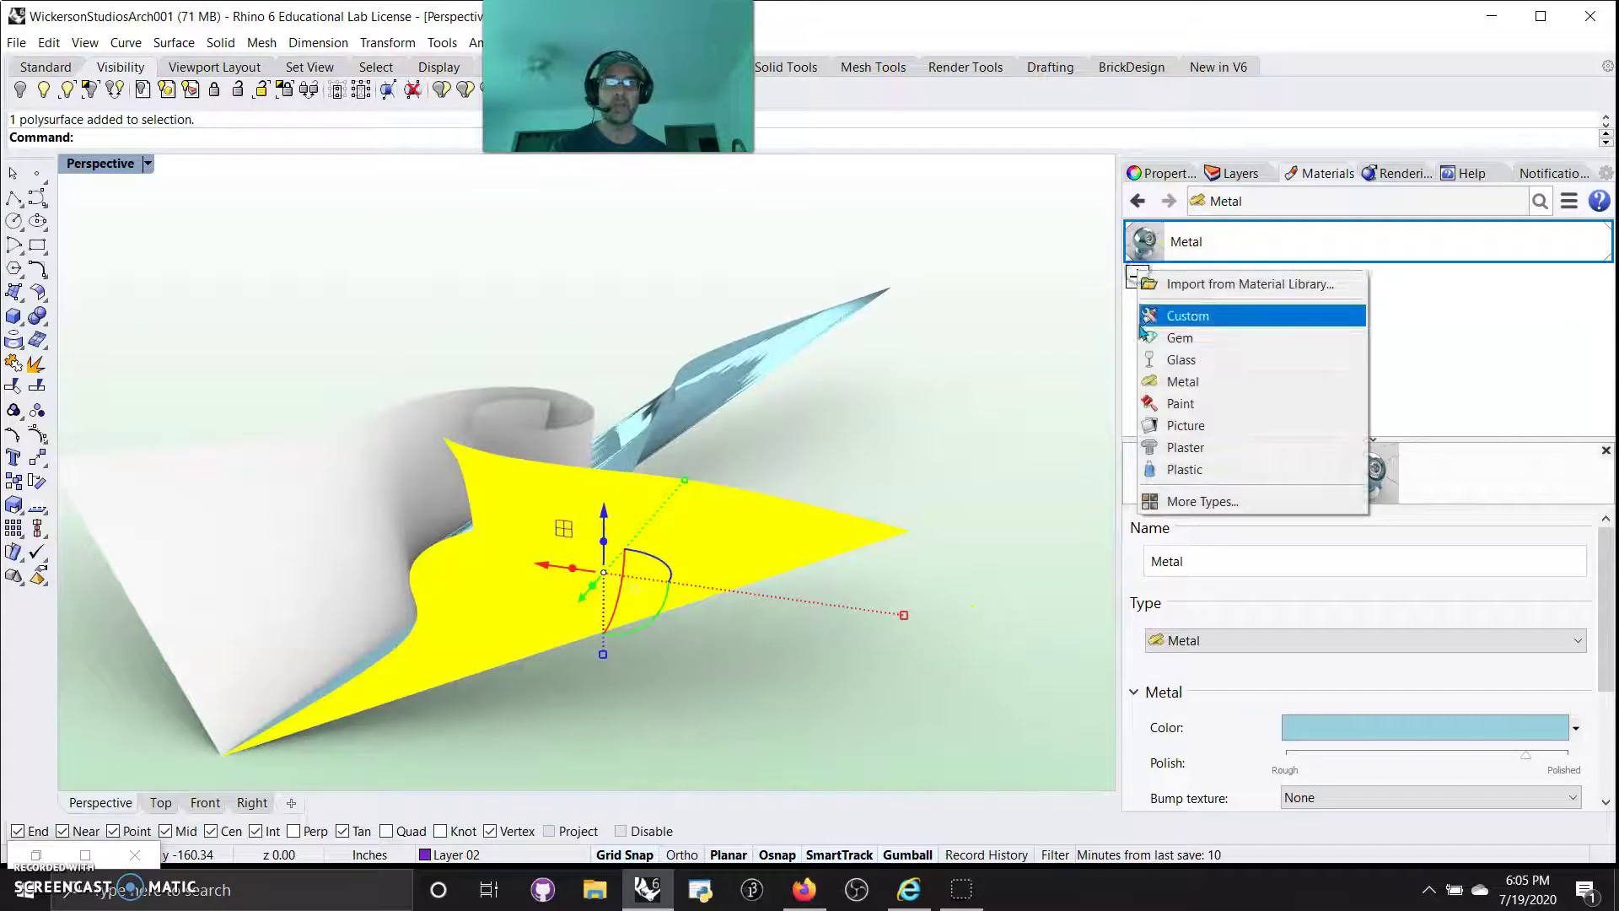
left_click(1183, 383)
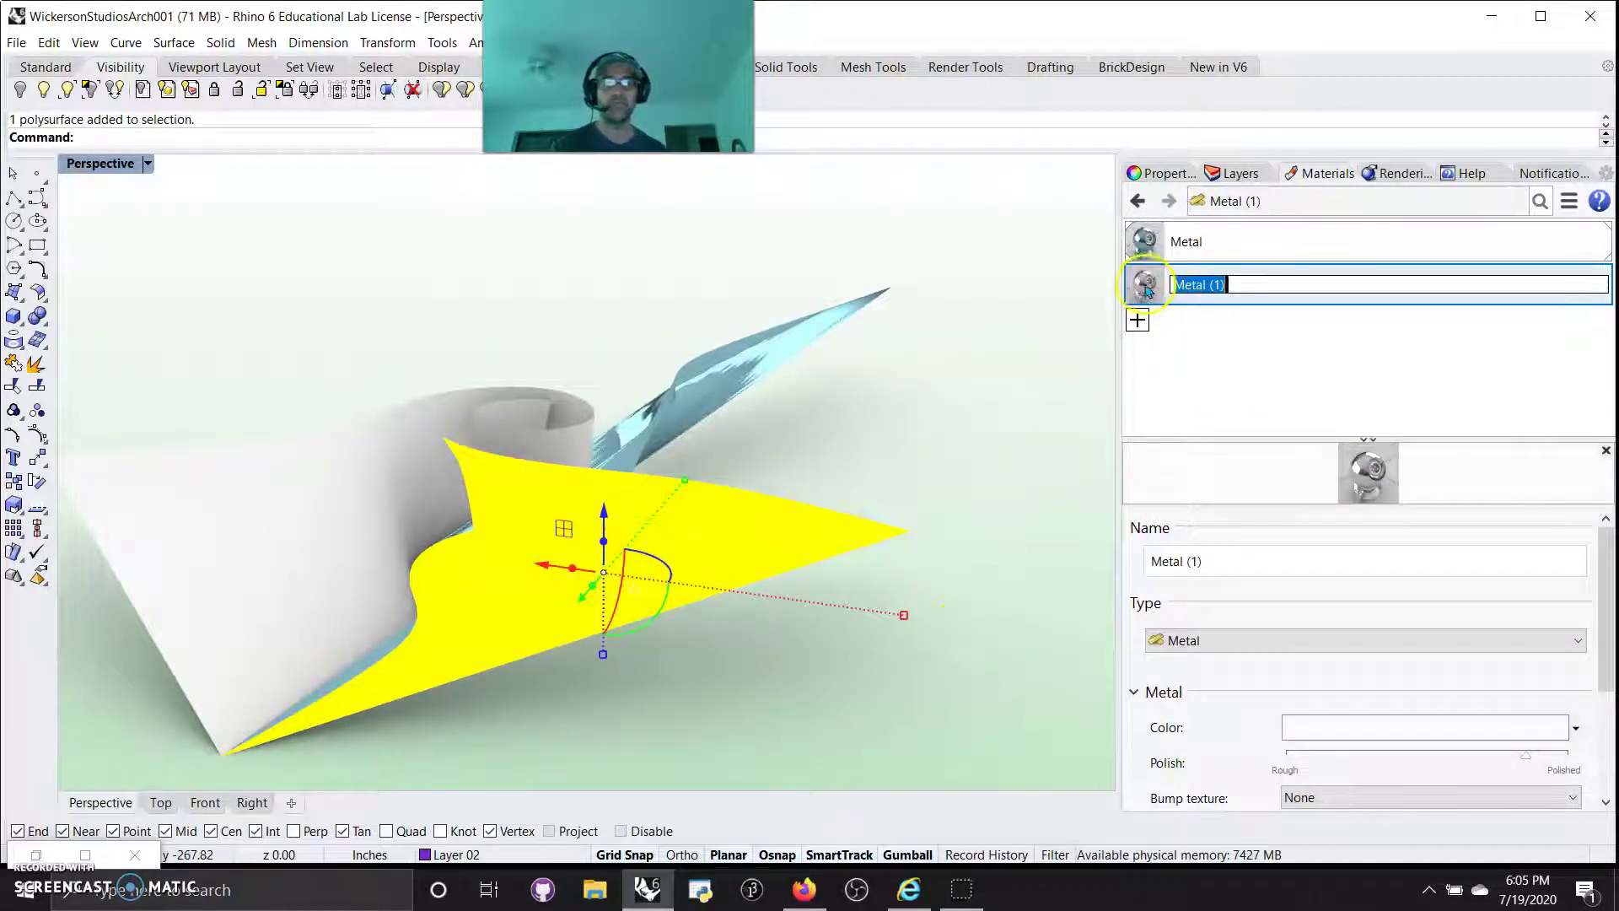
left_click(1342, 727)
left_click(960, 274)
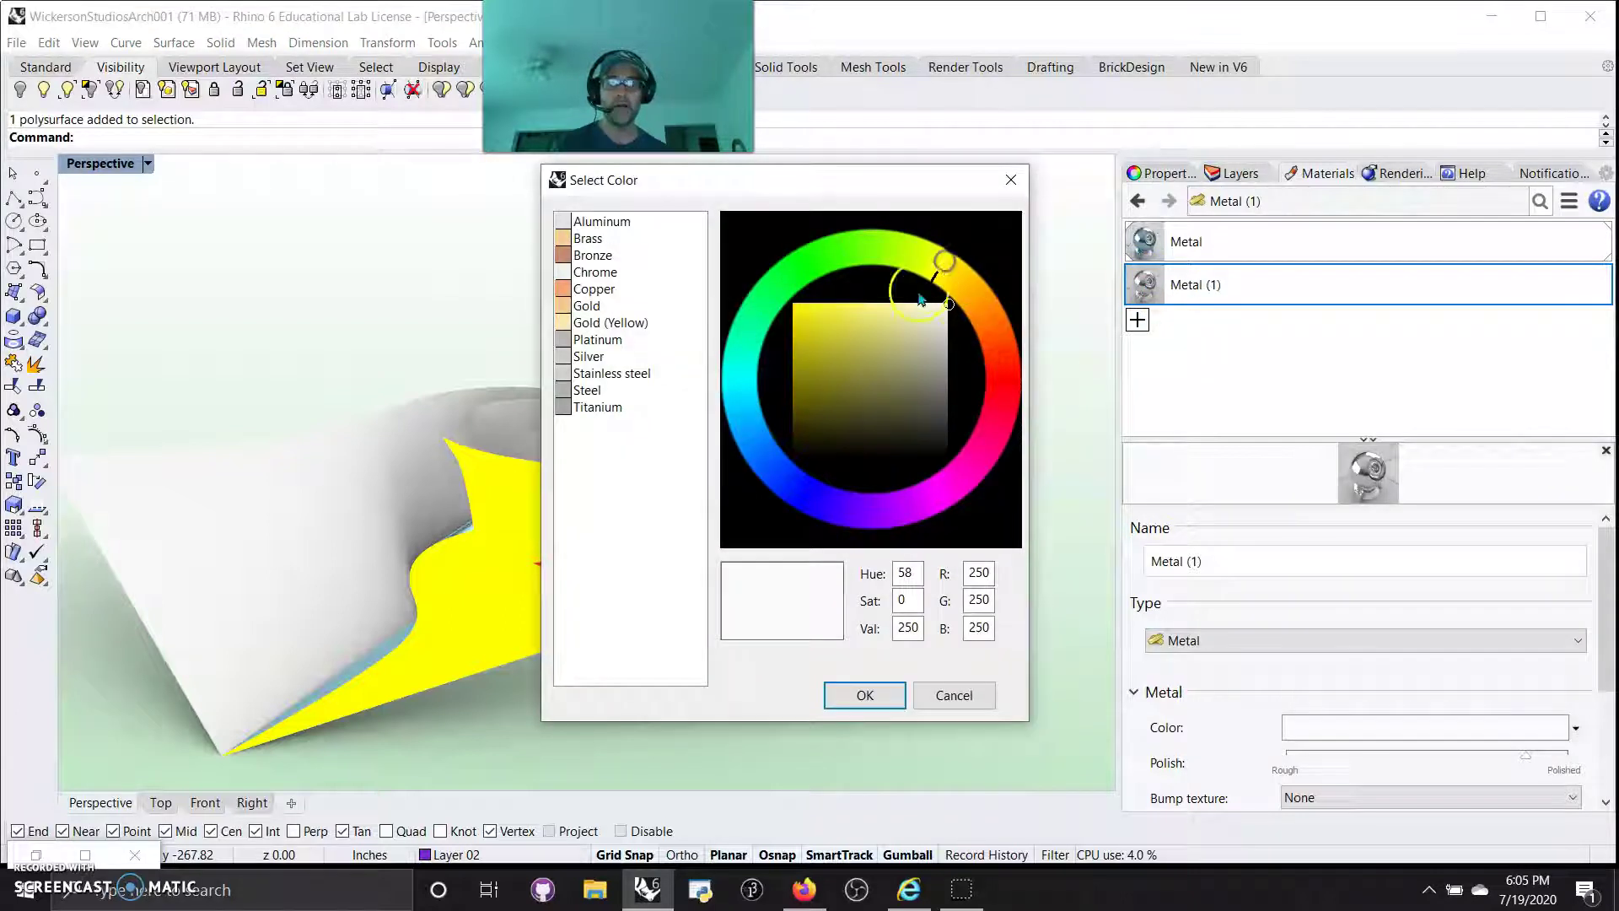
left_click(836, 335)
left_click(858, 699)
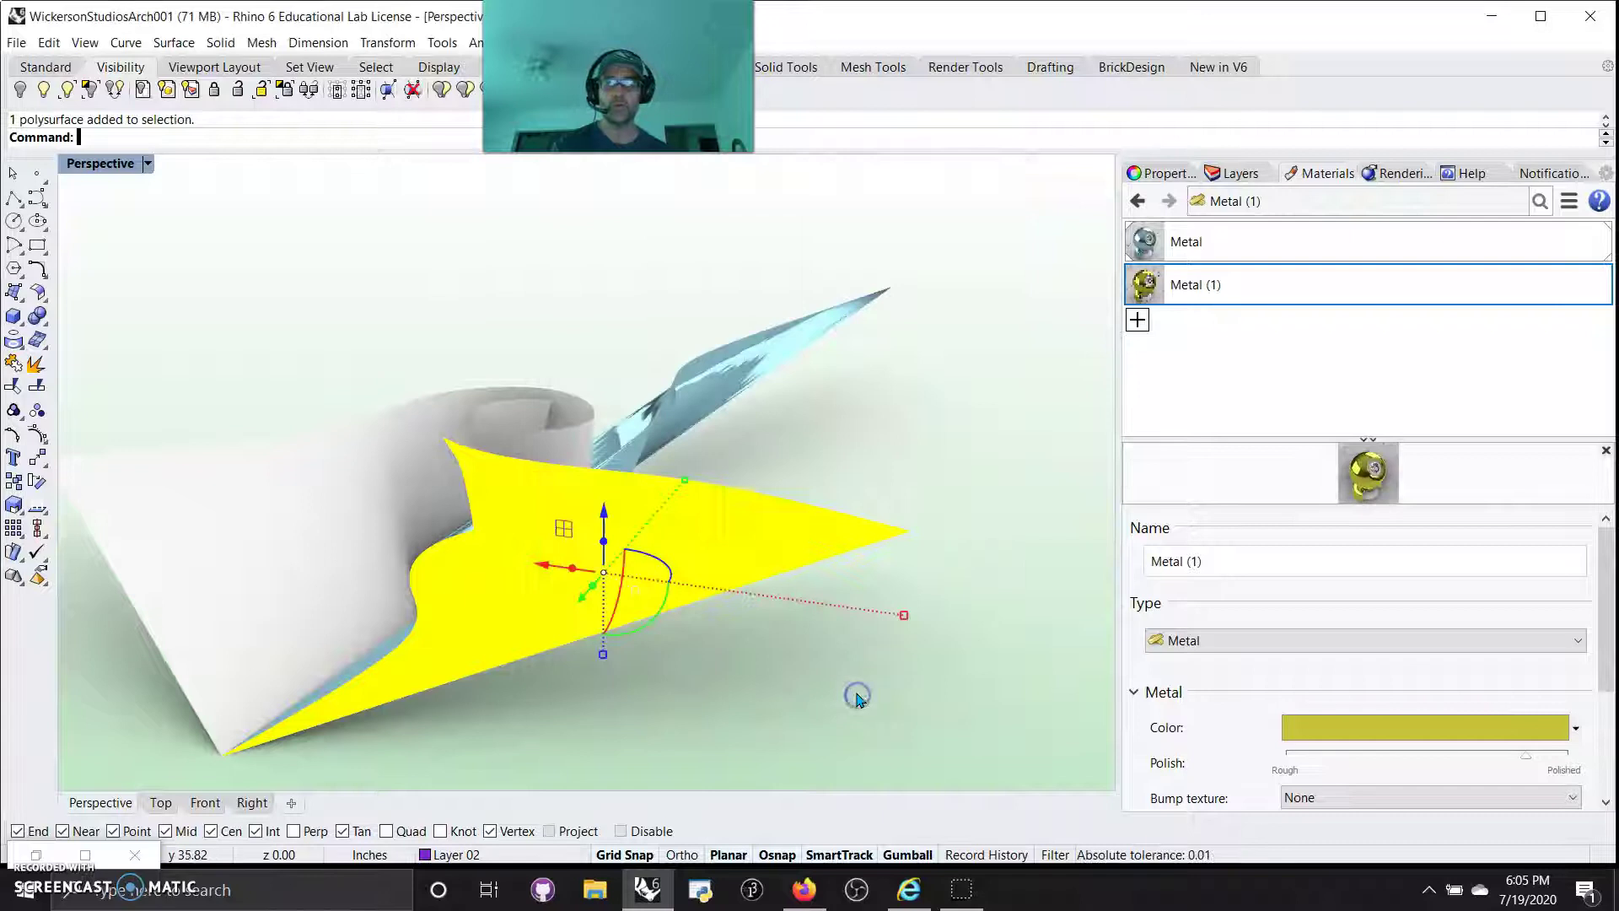
Assign the yellow Metal (1) material to the selected Layer 02 surface and deselect it.
right_click(1143, 284)
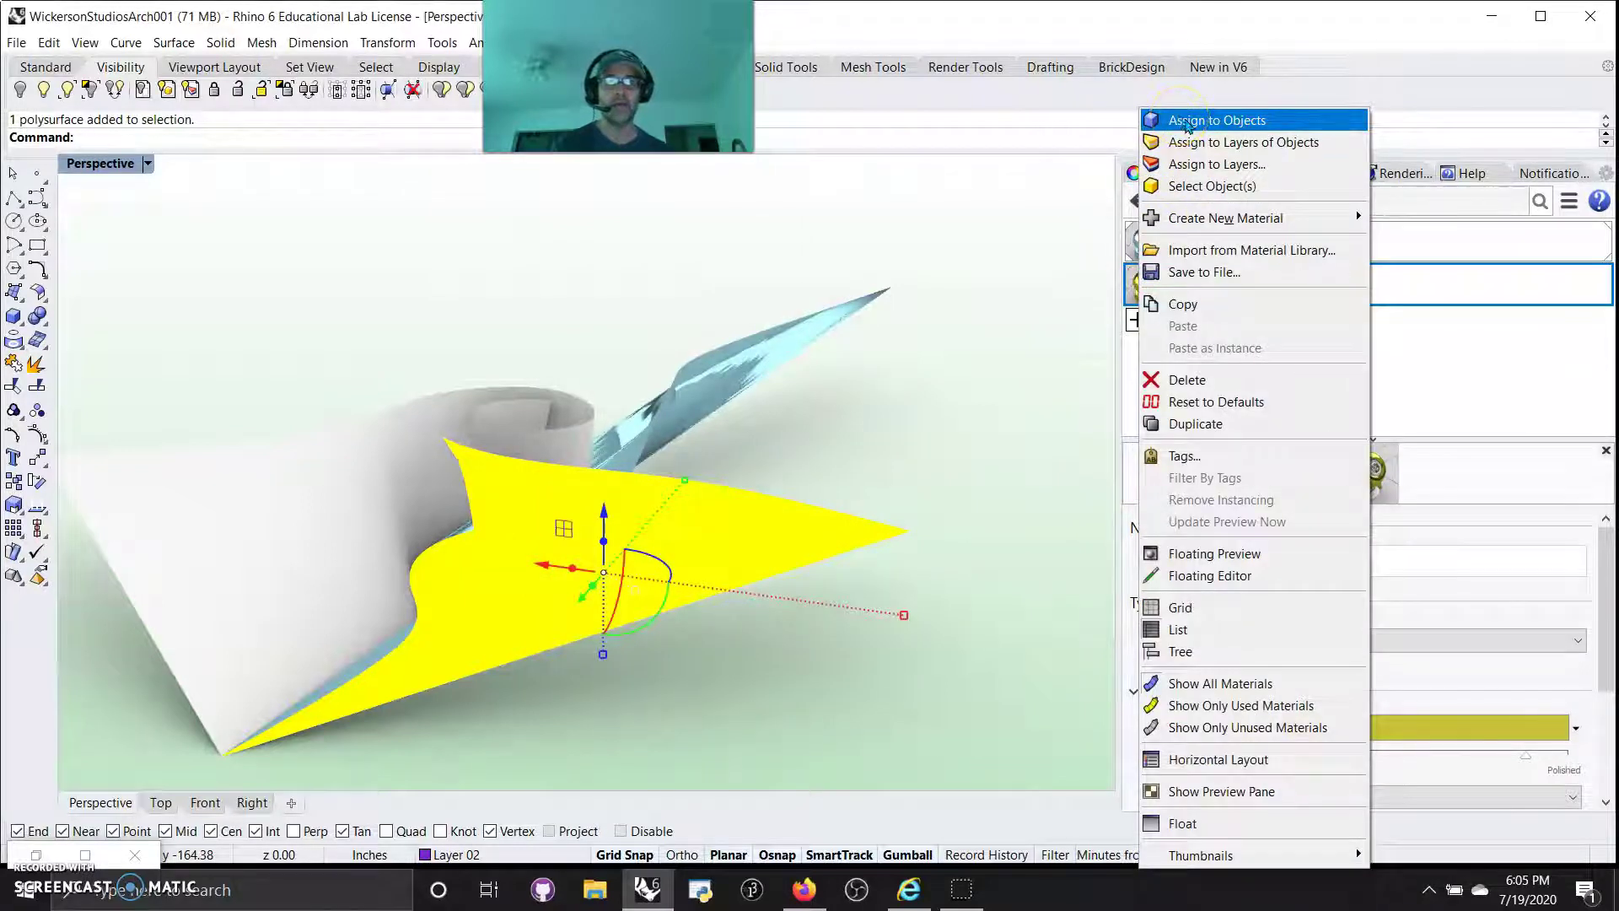
left_click(1184, 121)
left_click(792, 719)
Select the remaining uncoloured curled surface on Layer 03 and add a Plaster material with its colour set to black.
right_click_drag(795, 711, 840, 690)
right_click_drag(444, 506, 712, 546)
left_click(711, 471)
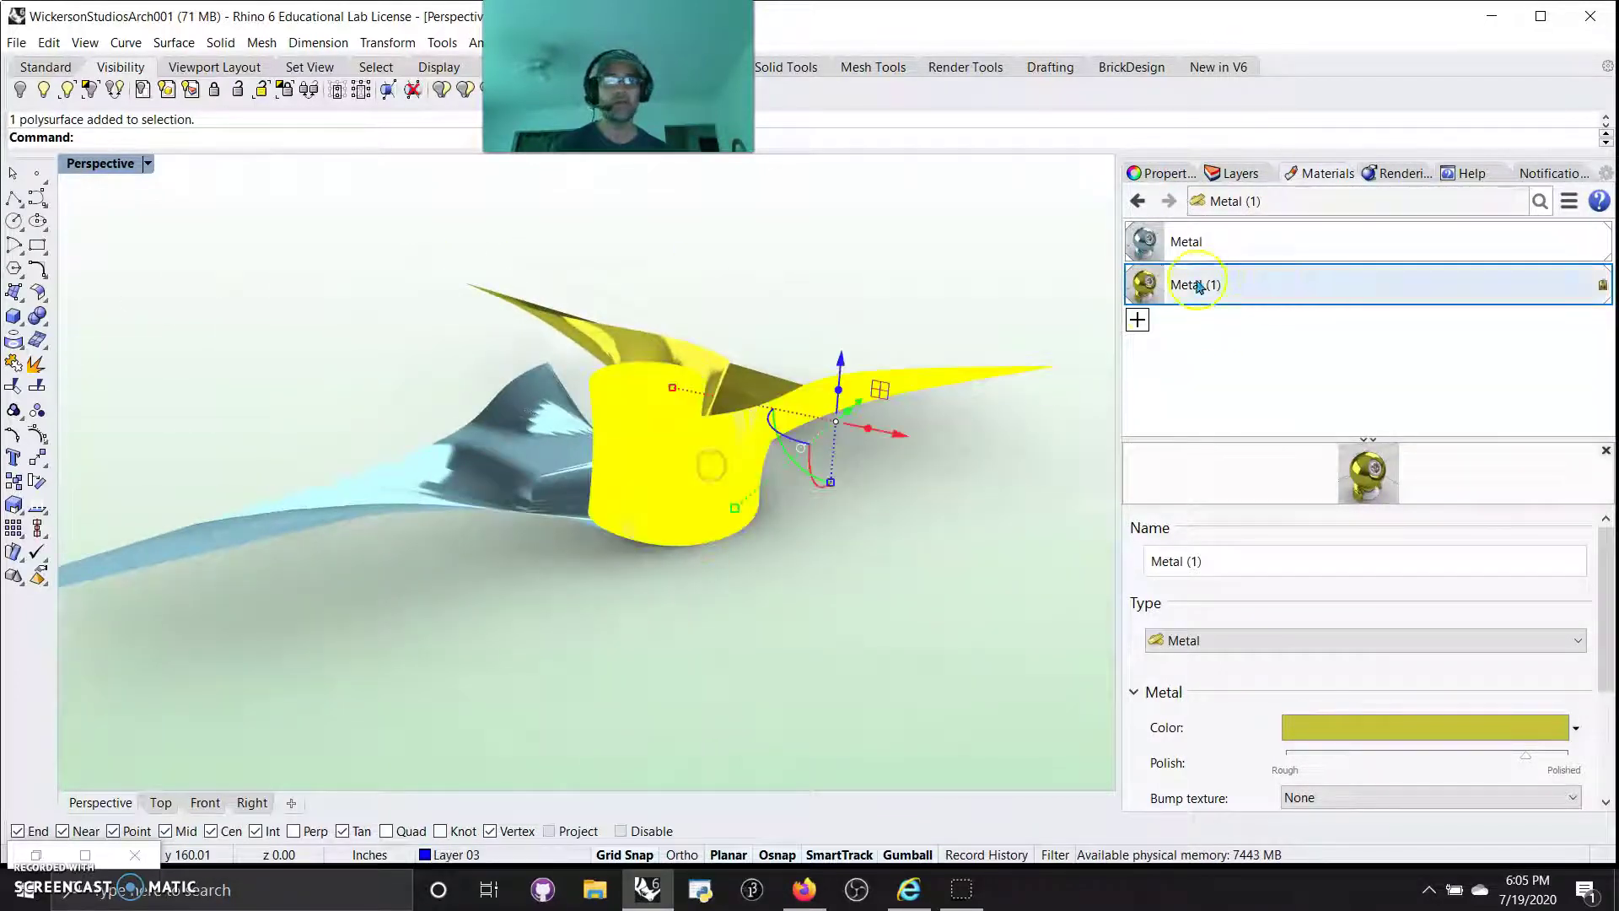
left_click(1137, 320)
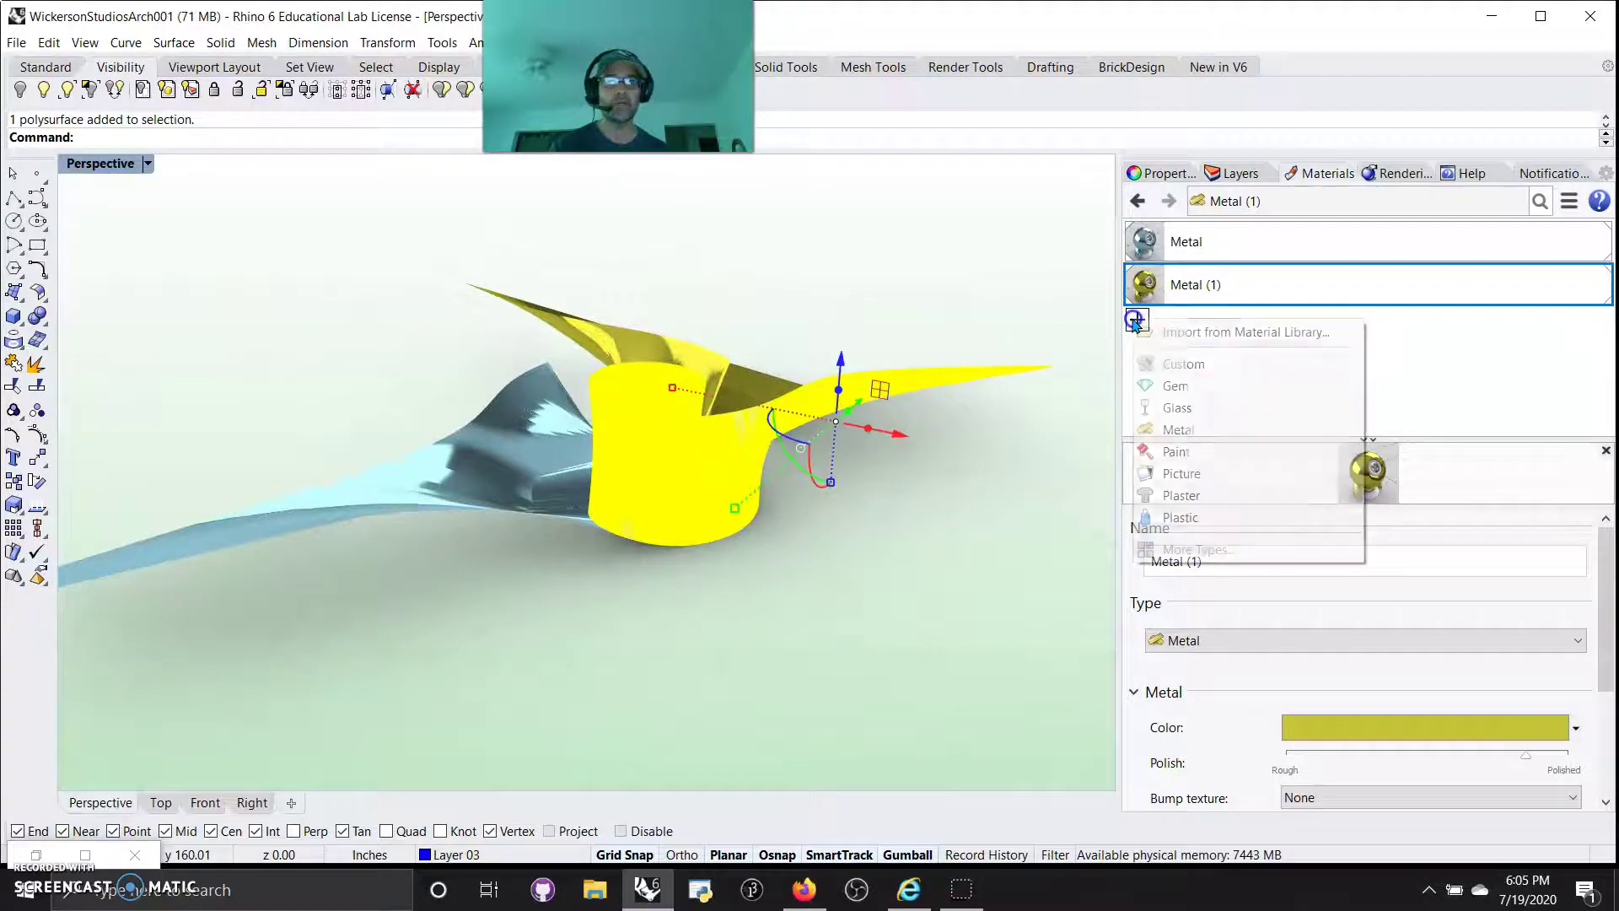
left_click(1179, 496)
left_click(1357, 722)
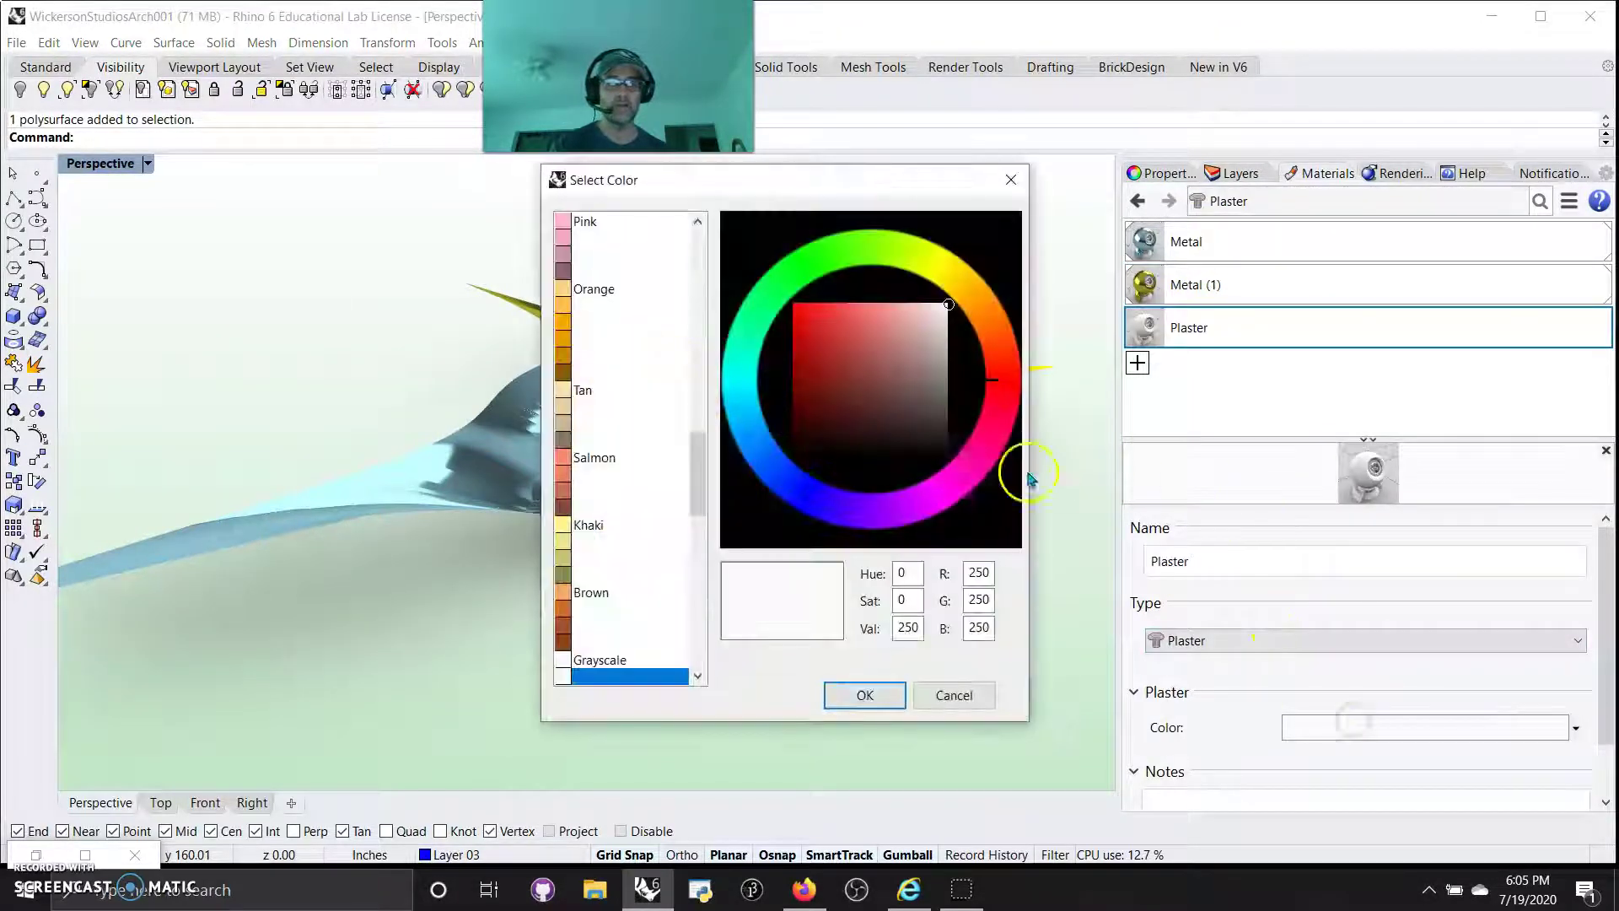
left_click(879, 458)
left_click(865, 694)
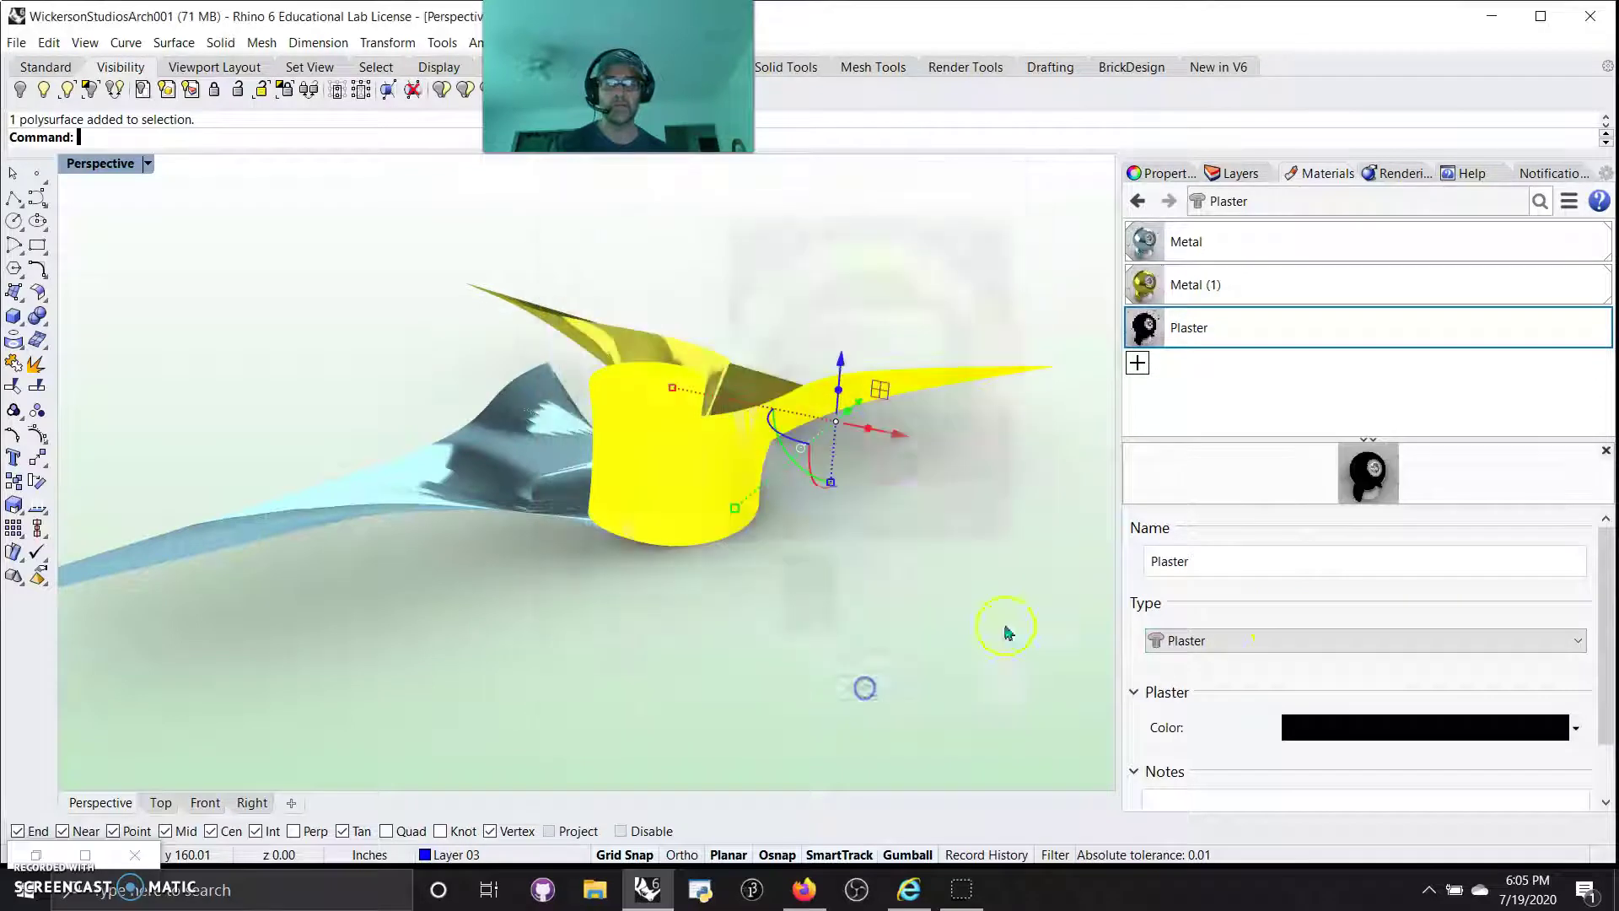
Assign the black Plaster material to the selected Layer 03 surface, deselect it, and check the three coloured surfaces.
right_click(1141, 327)
left_click(1180, 142)
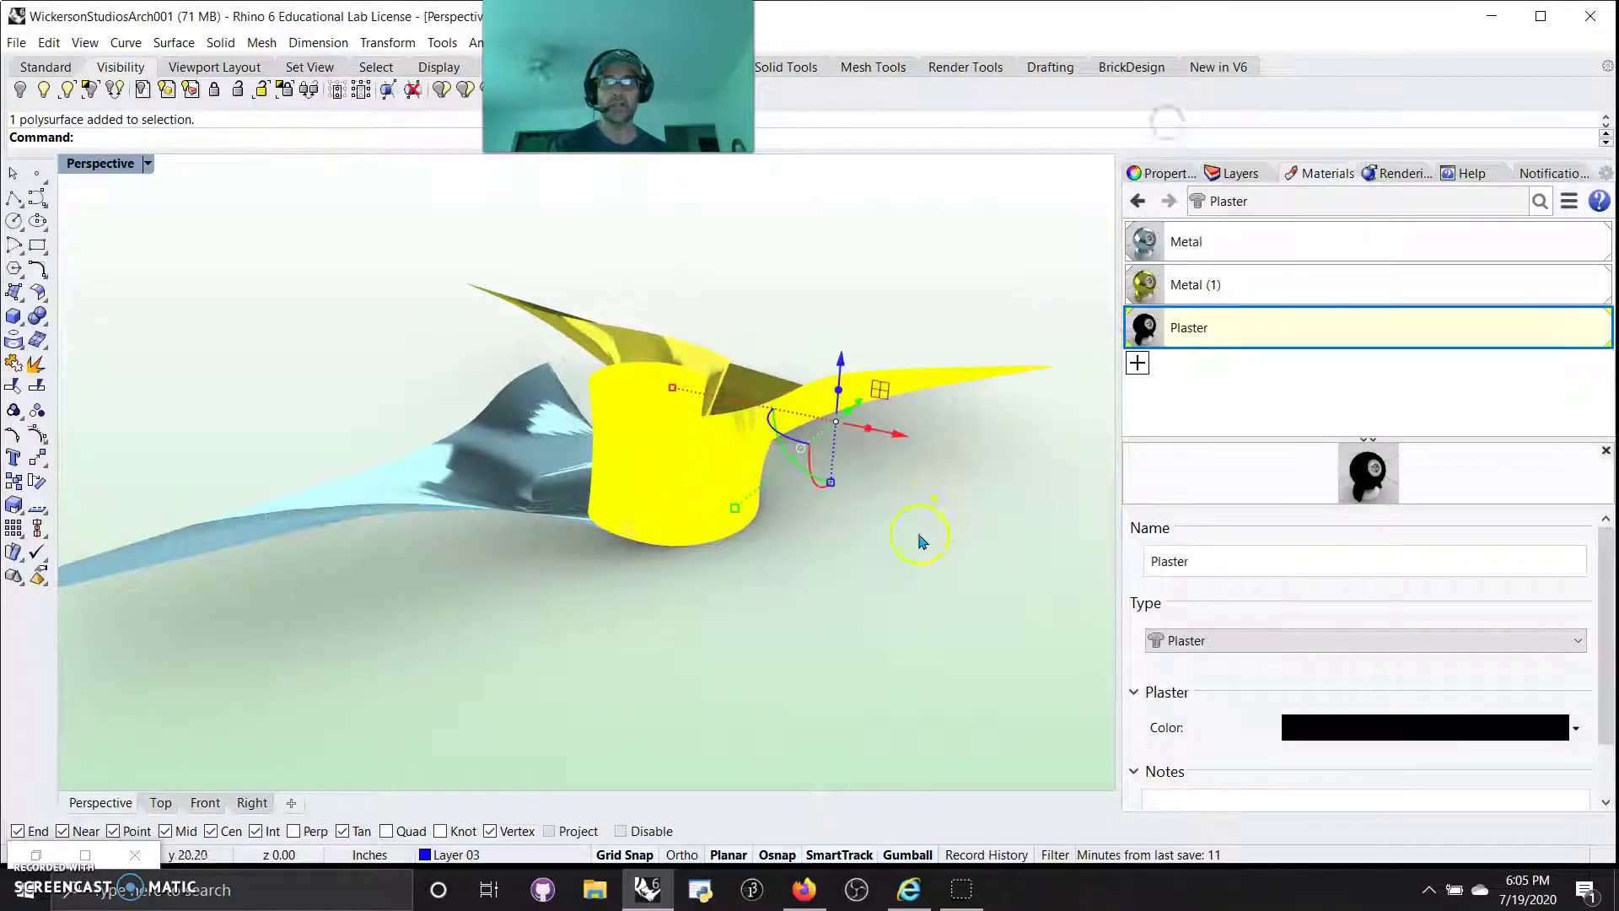
left_click(882, 622)
right_click_drag(883, 622, 975, 525)
scroll(522, 650, "down", 3)
scroll(612, 523, "up", 7)
right_click_drag(613, 523, 560, 500)
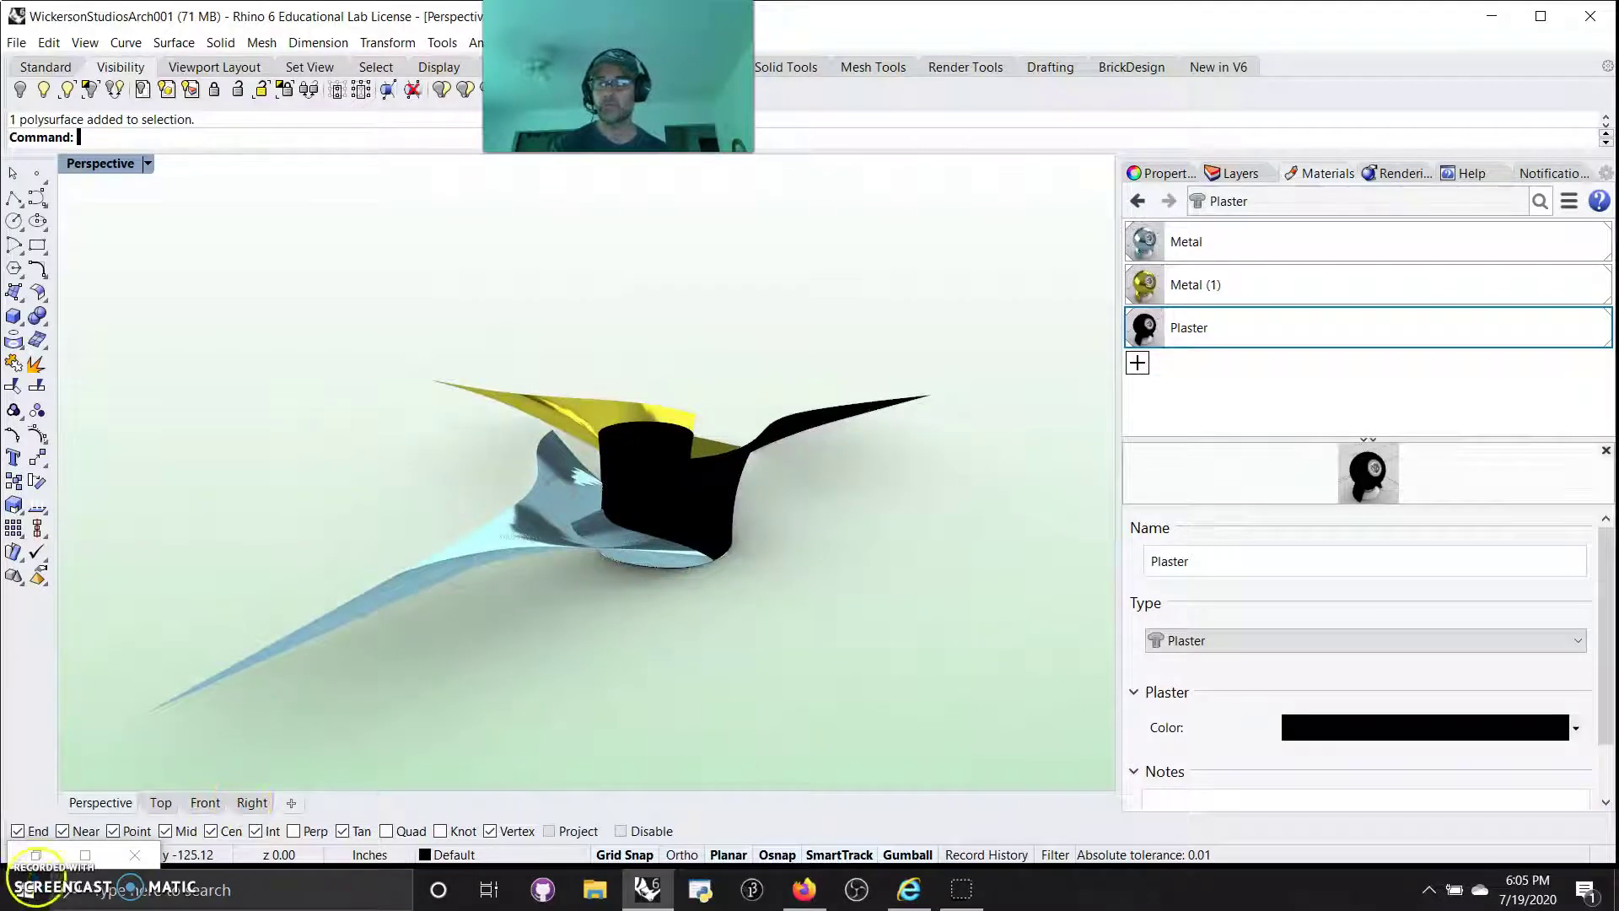